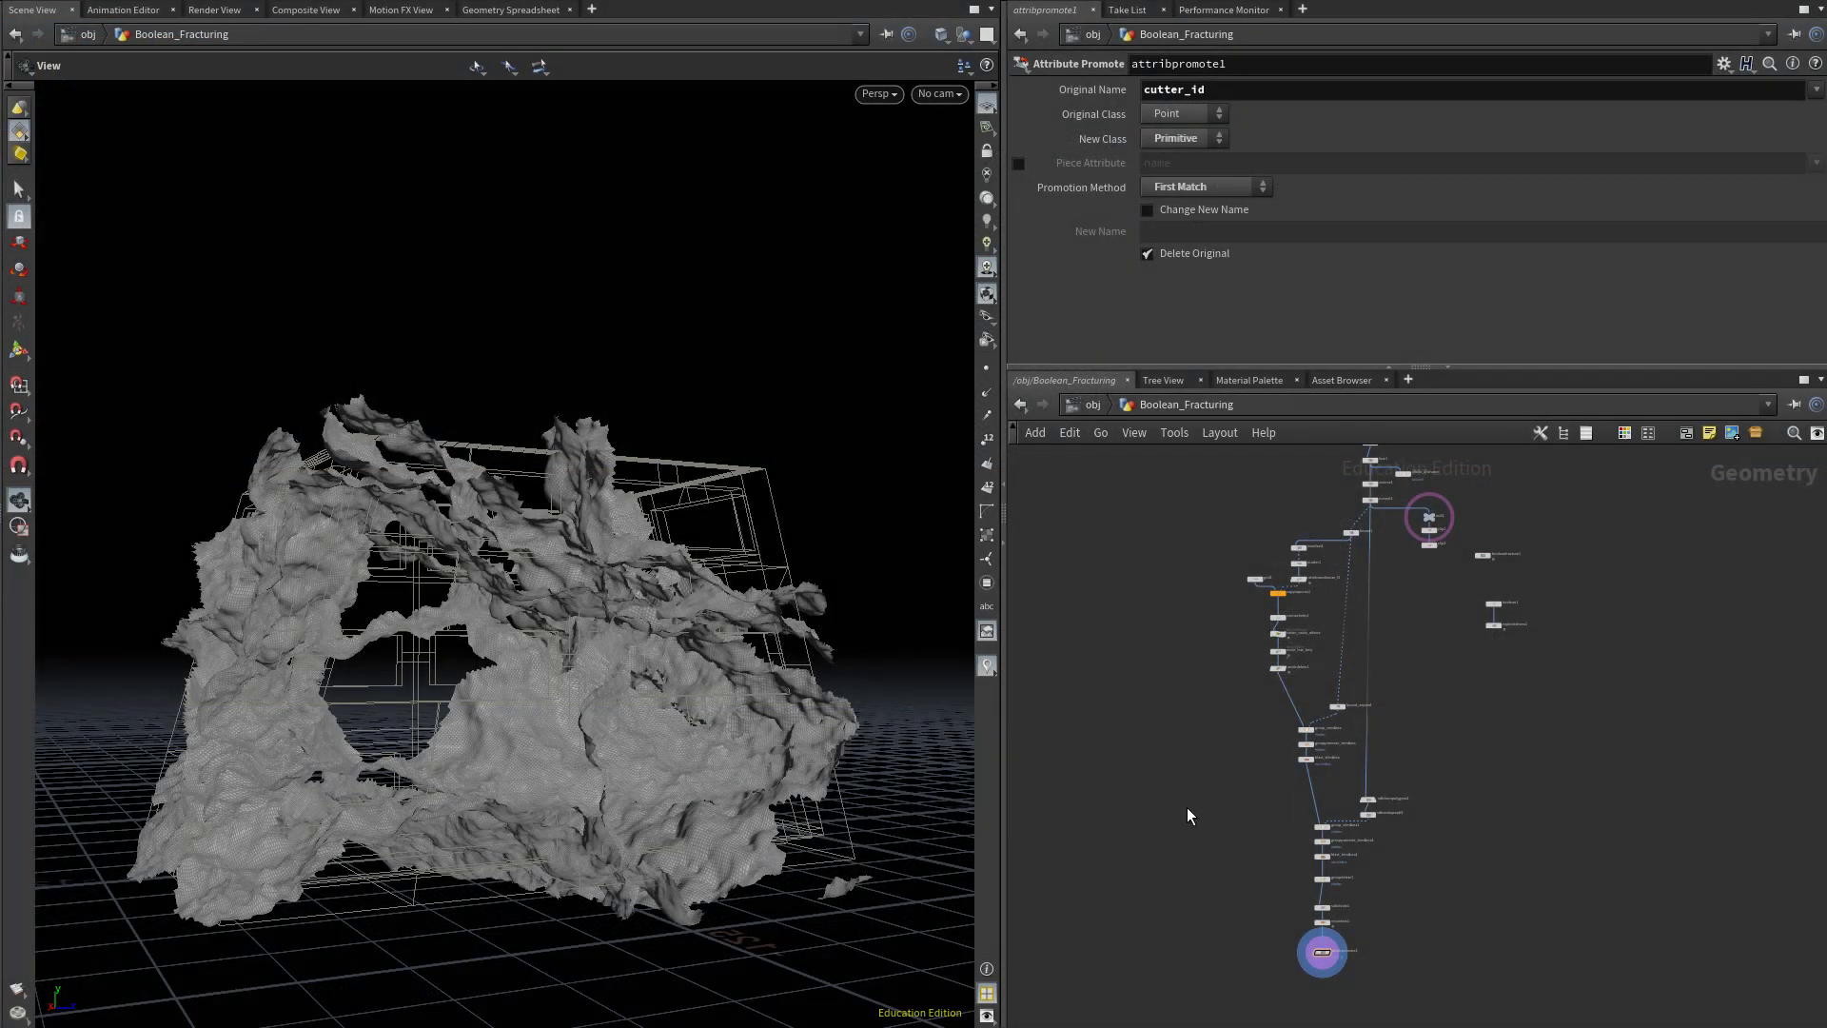
Select the cutter and fracturing nodes from bound1 down to the network's end and collapse them into a subnetwork.
scroll(1186, 807, down, 5)
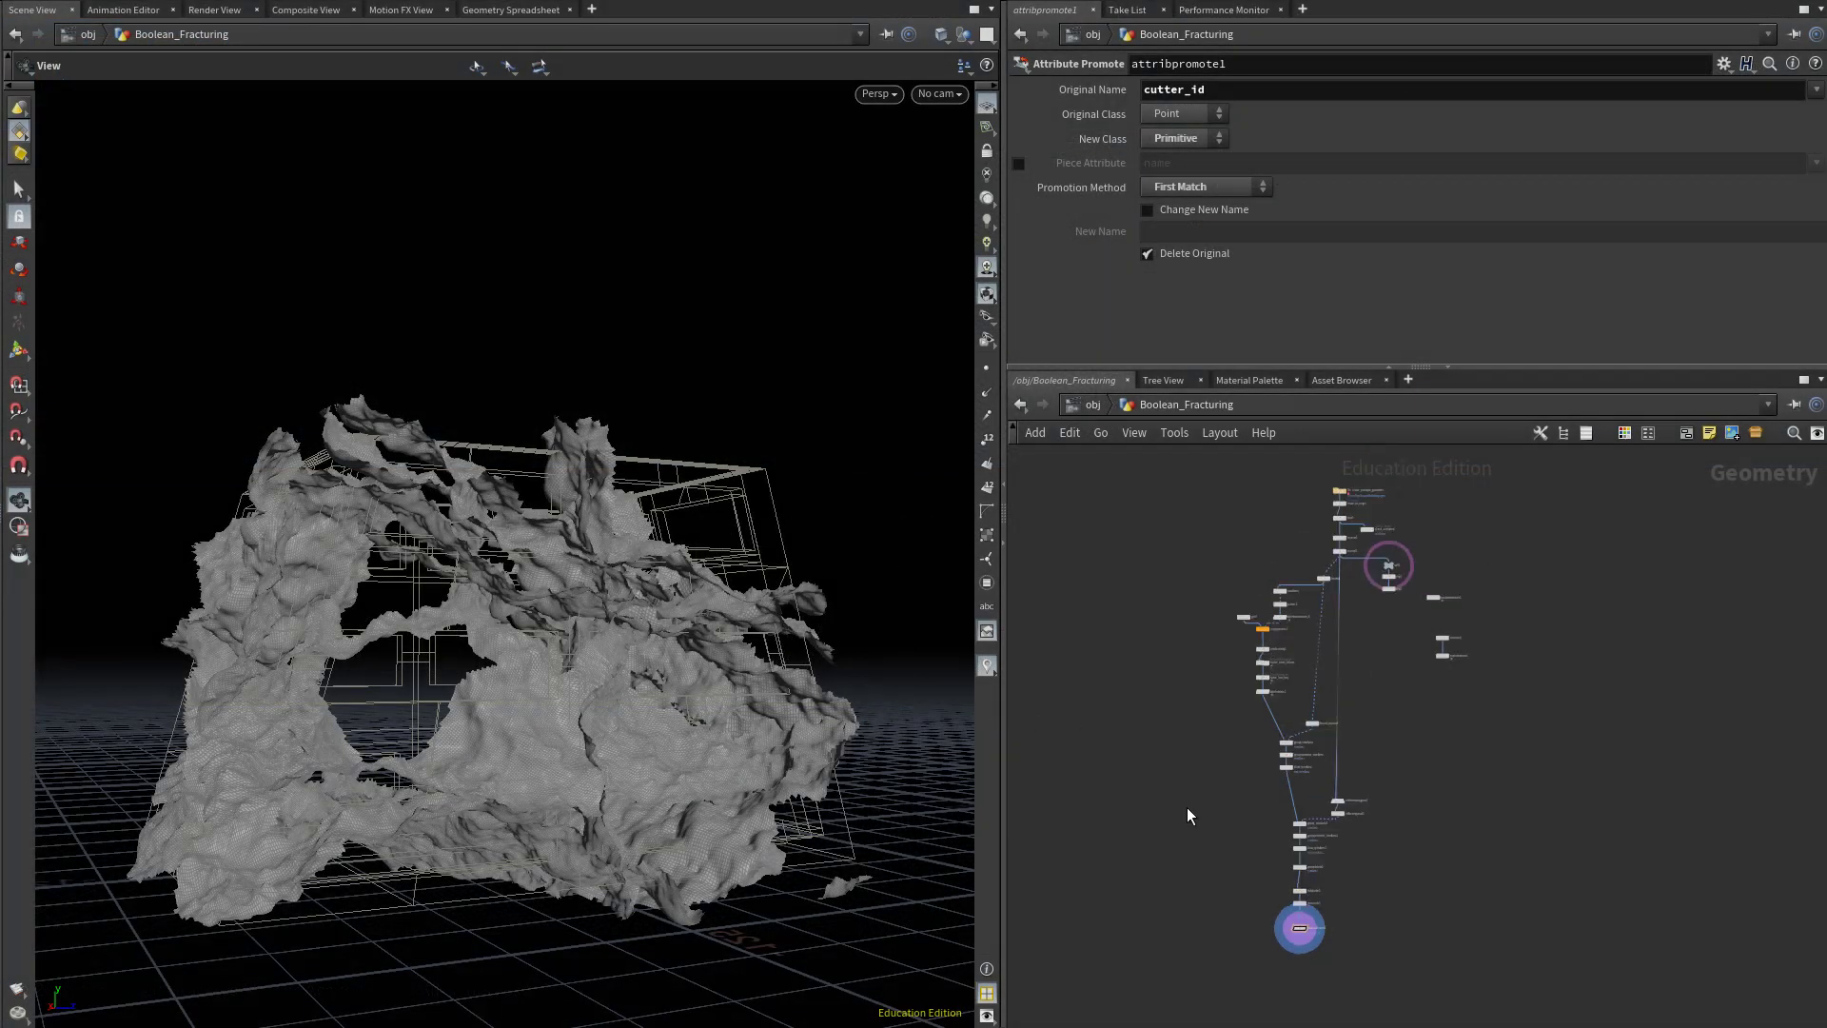
scroll(1359, 937, up, 5)
drag(1289, 899, 1315, 833)
scroll(1134, 661, up, 4)
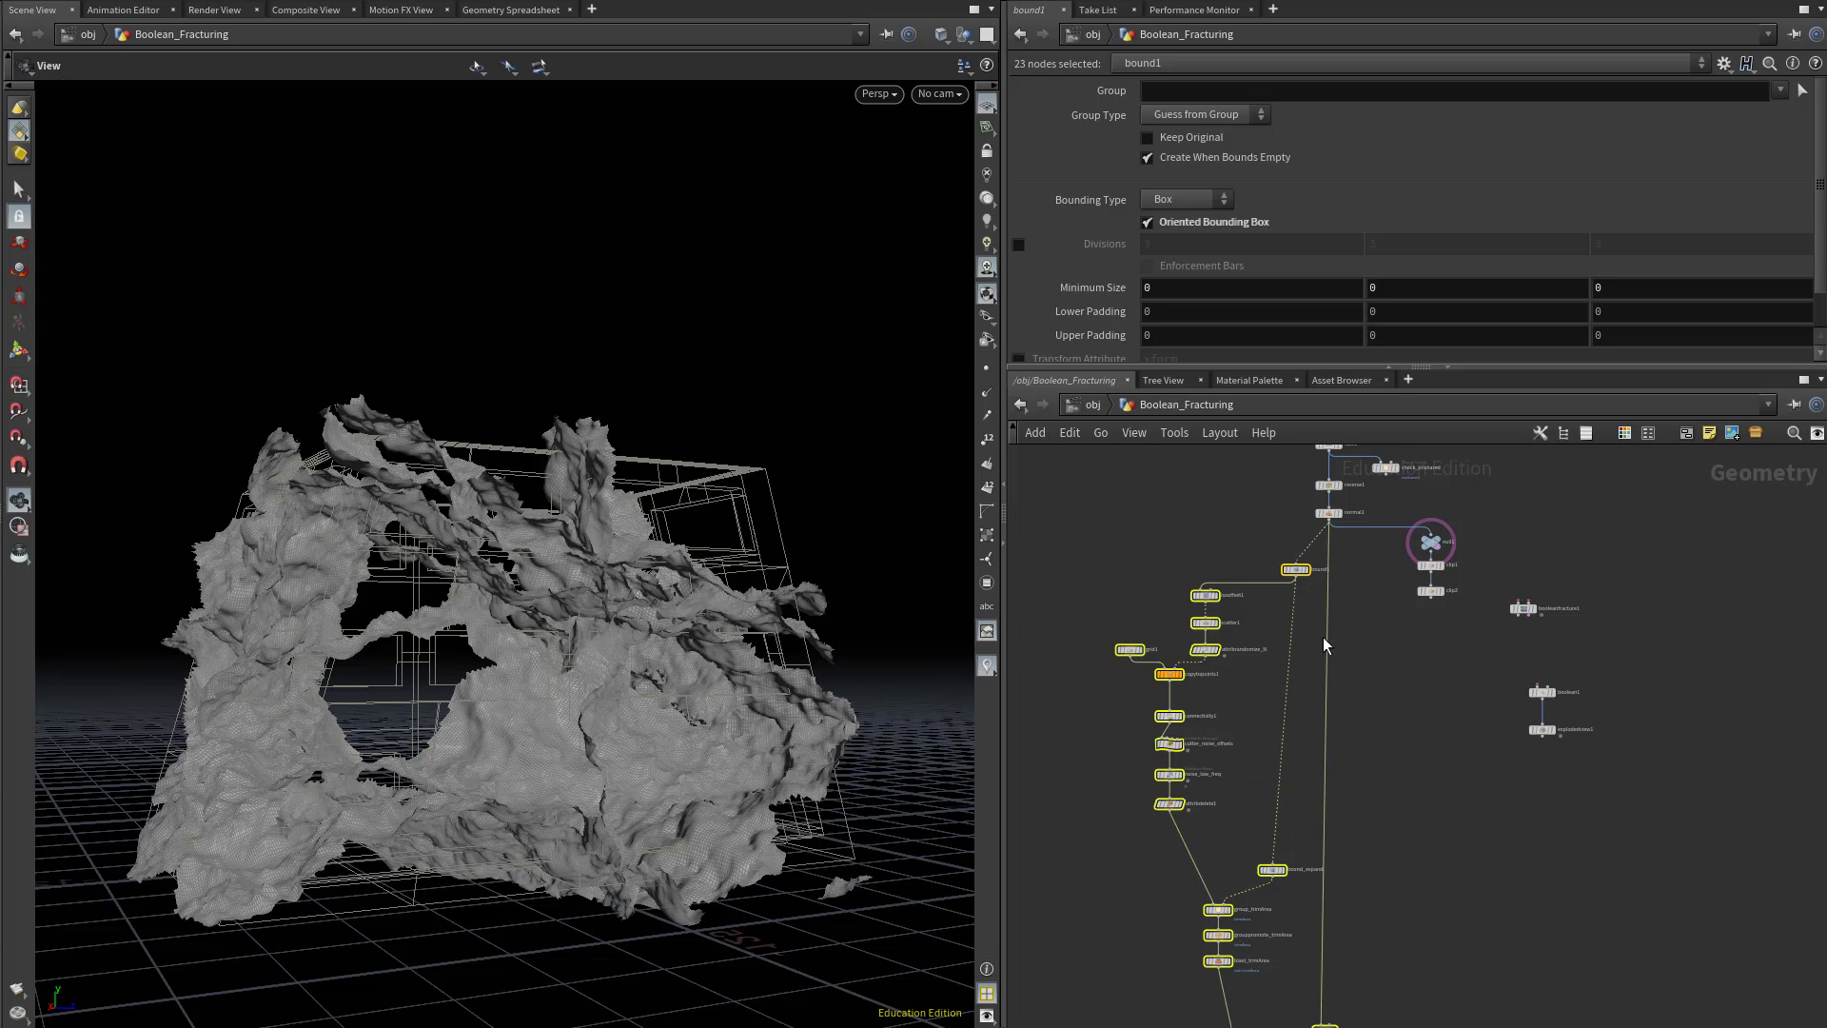
key(shift+c)
scroll(1424, 681, down, 3)
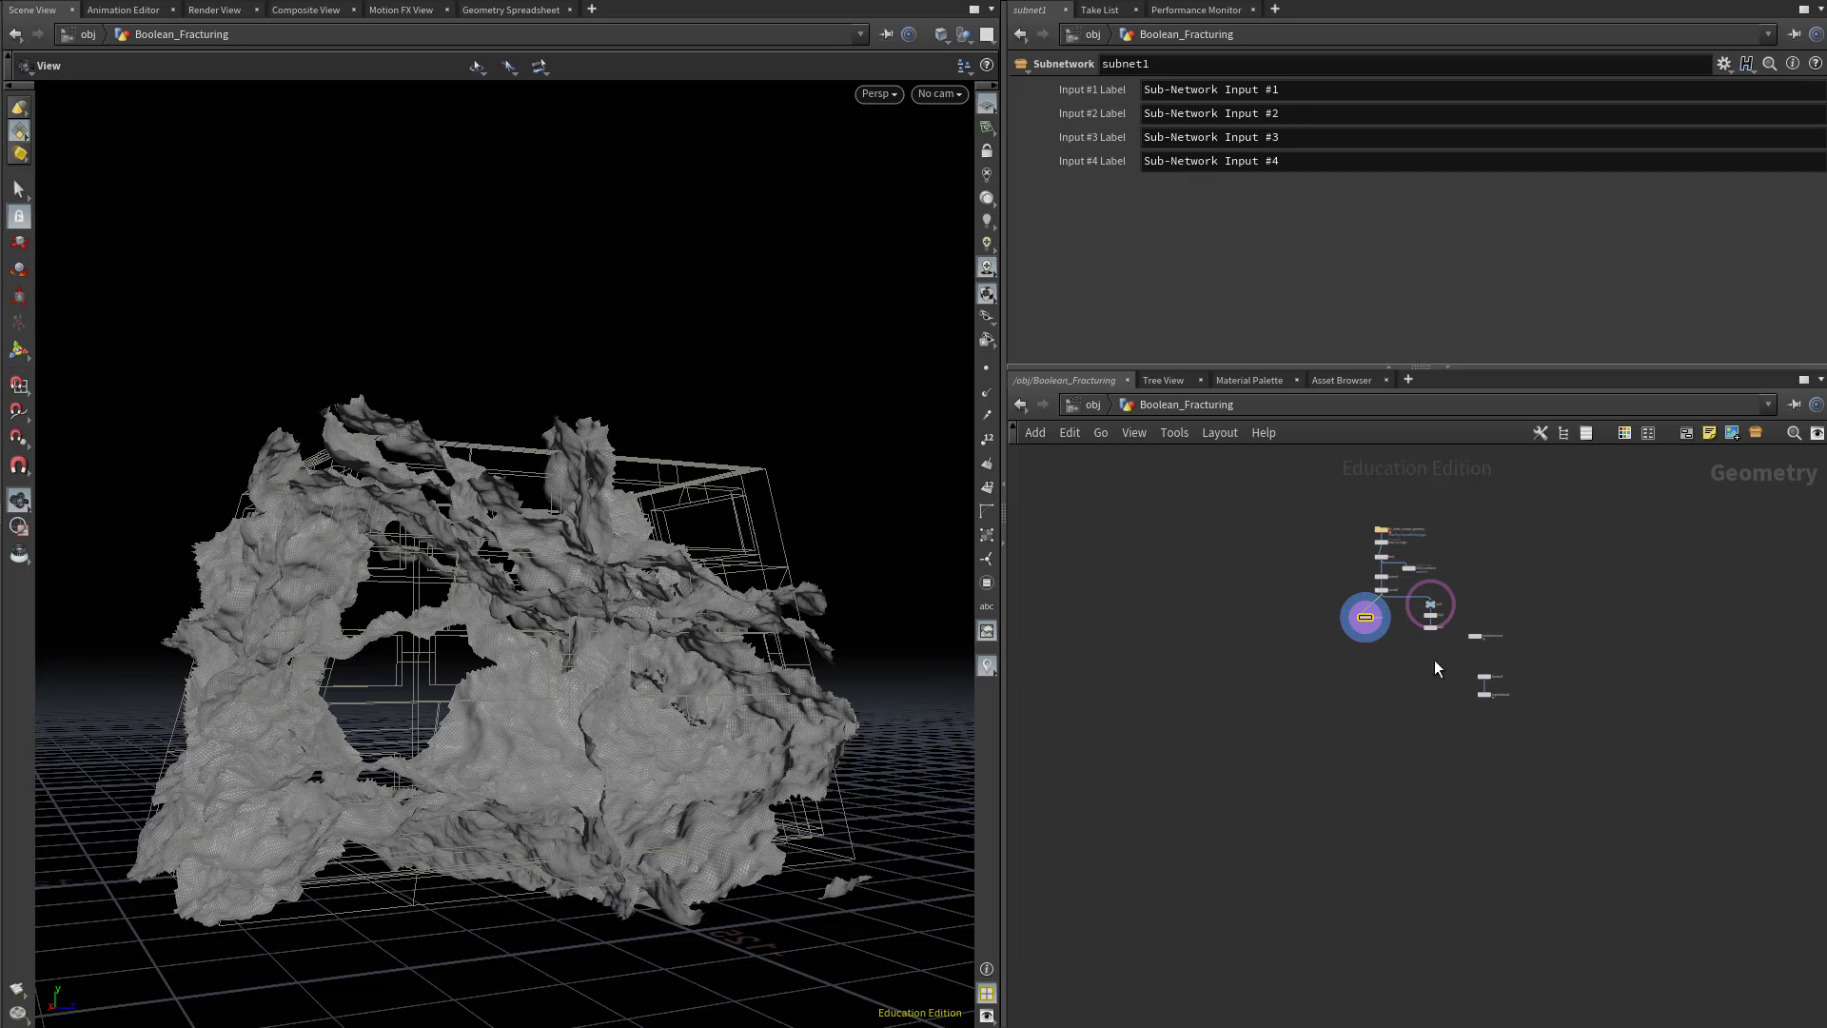
Move the new subnet1 node further left and slightly up, beneath the normal1 node.
scroll(1436, 654, up, 4)
scroll(1322, 601, up, 3)
middle_drag(1323, 609, 1349, 786)
scroll(1318, 811, down, 4)
scroll(1201, 647, up, 5)
middle_drag(1238, 795, 1183, 489)
scroll(1459, 809, up, 4)
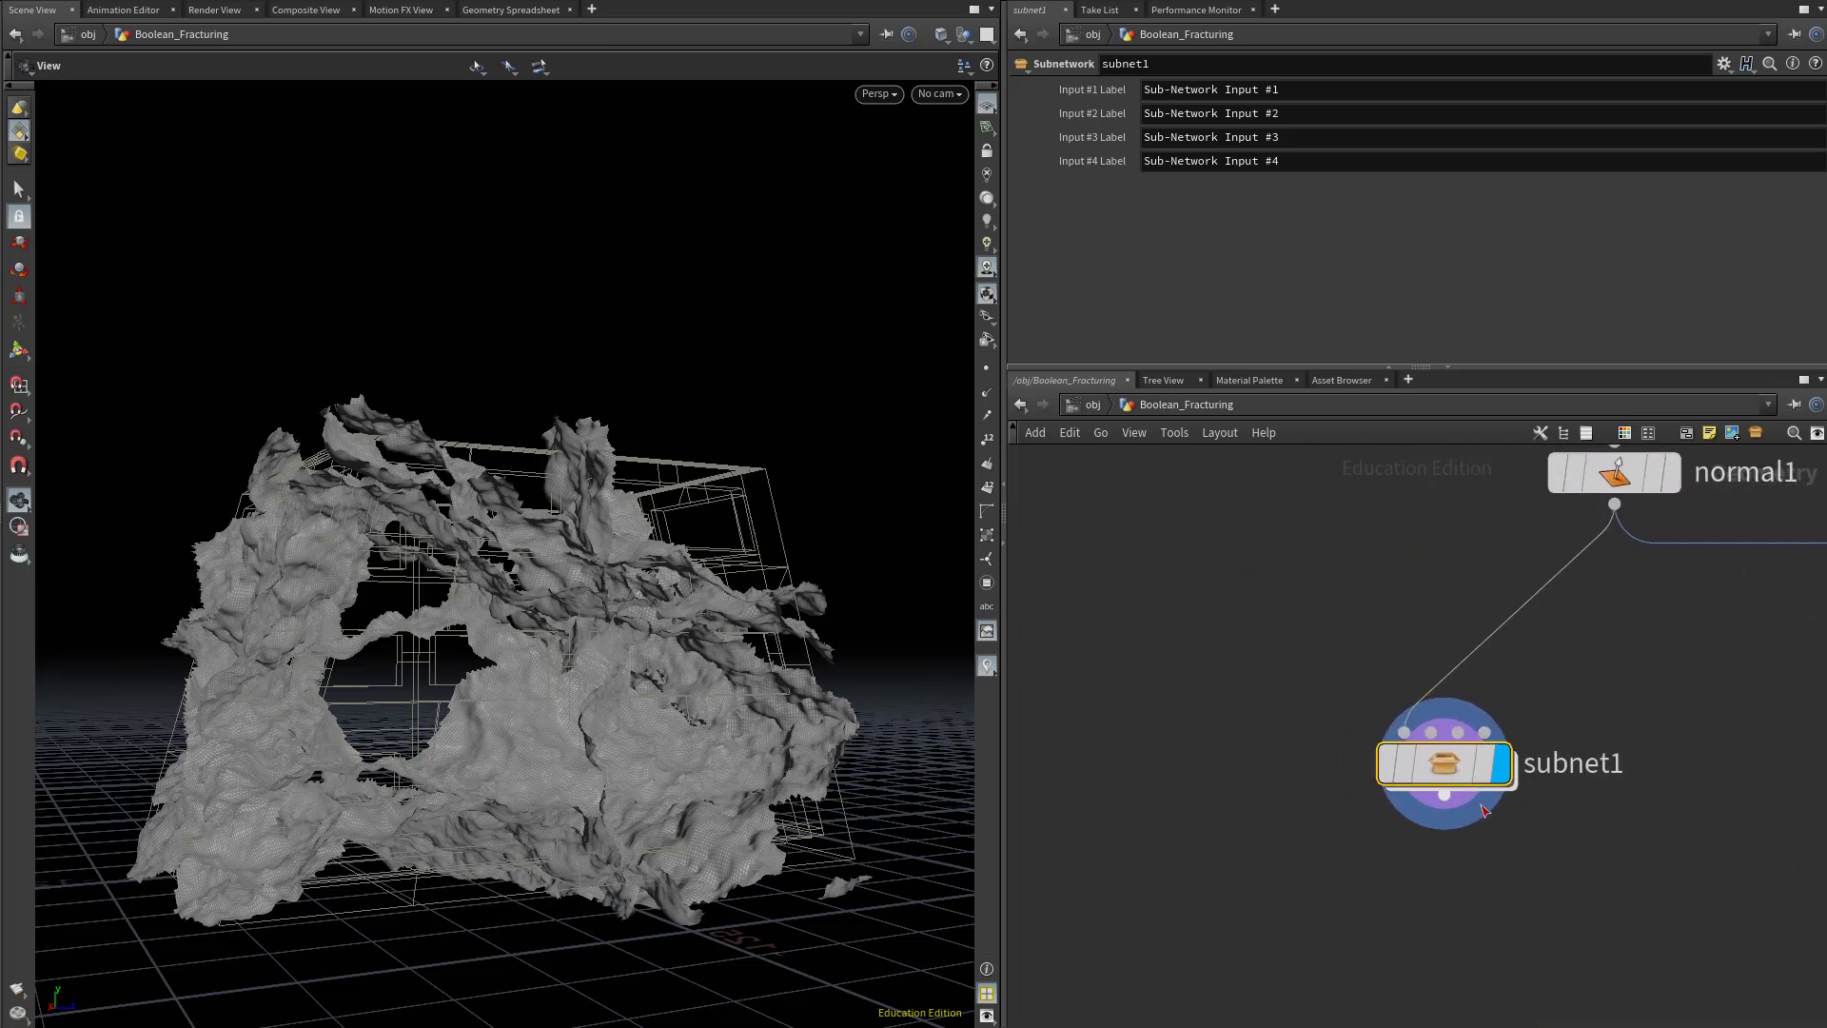
drag(1479, 807, 1368, 735)
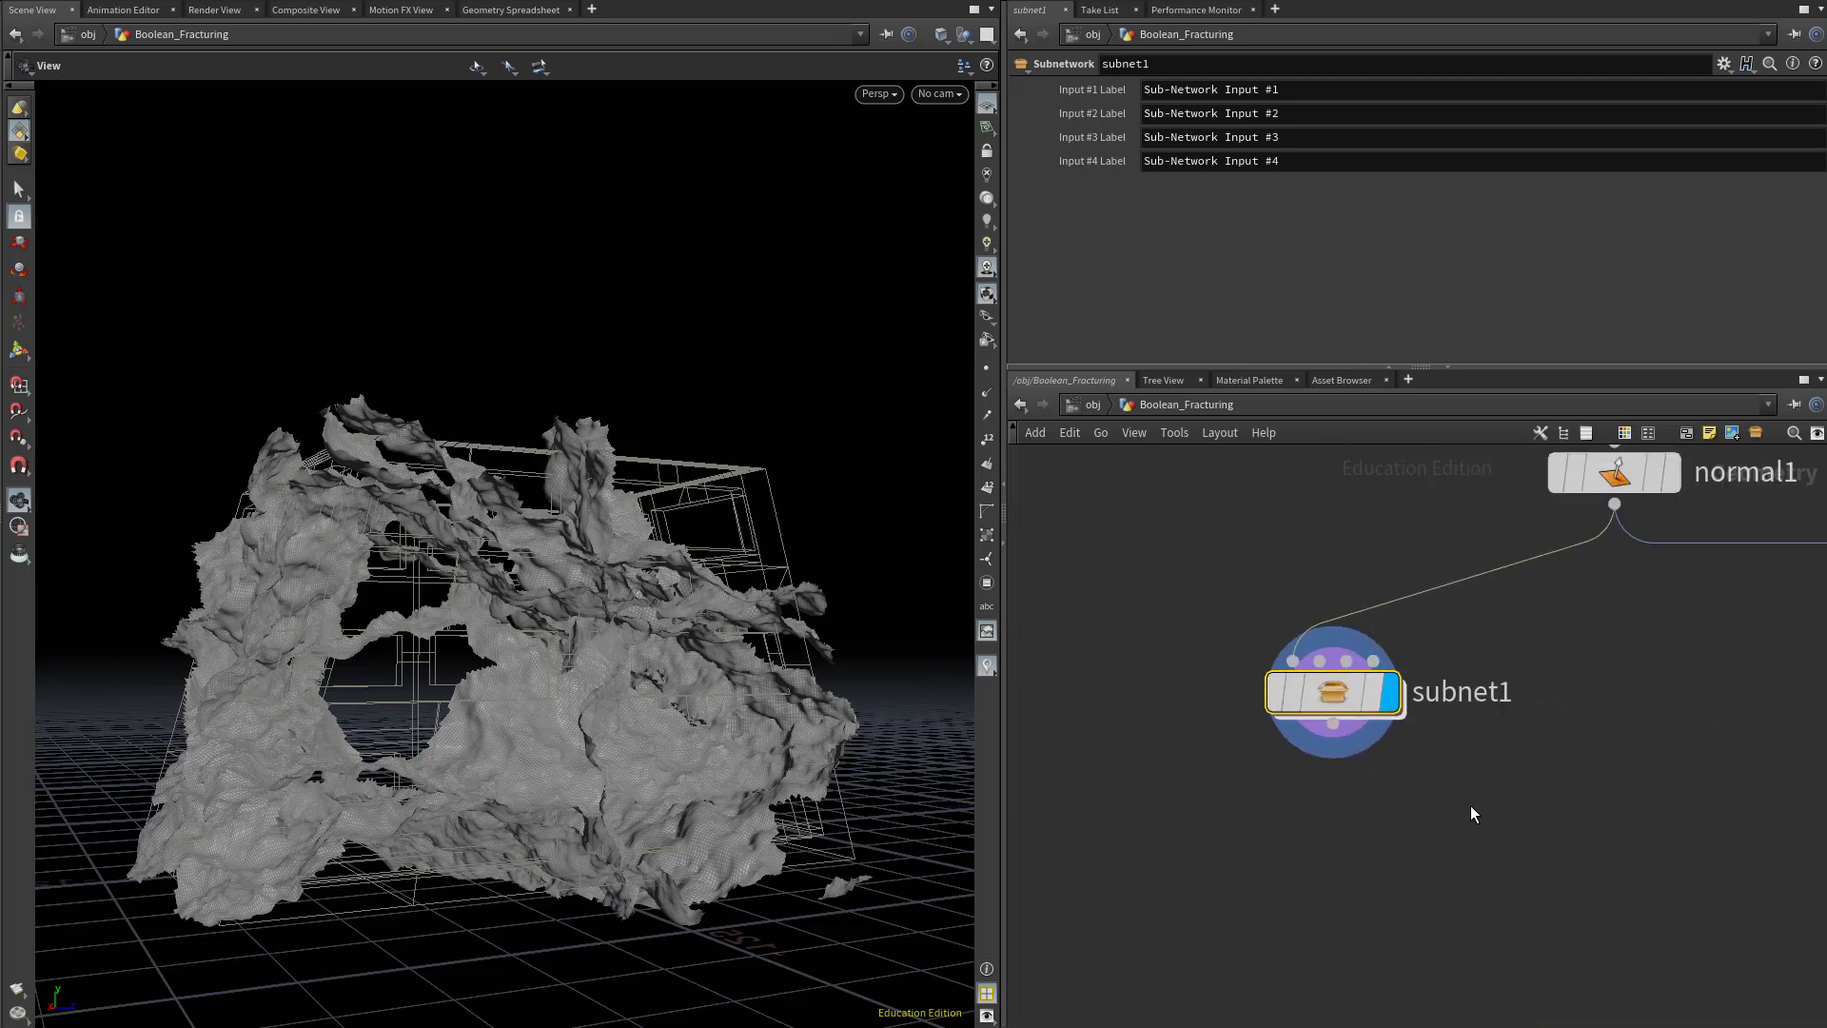
middle_drag(1505, 837, 1544, 906)
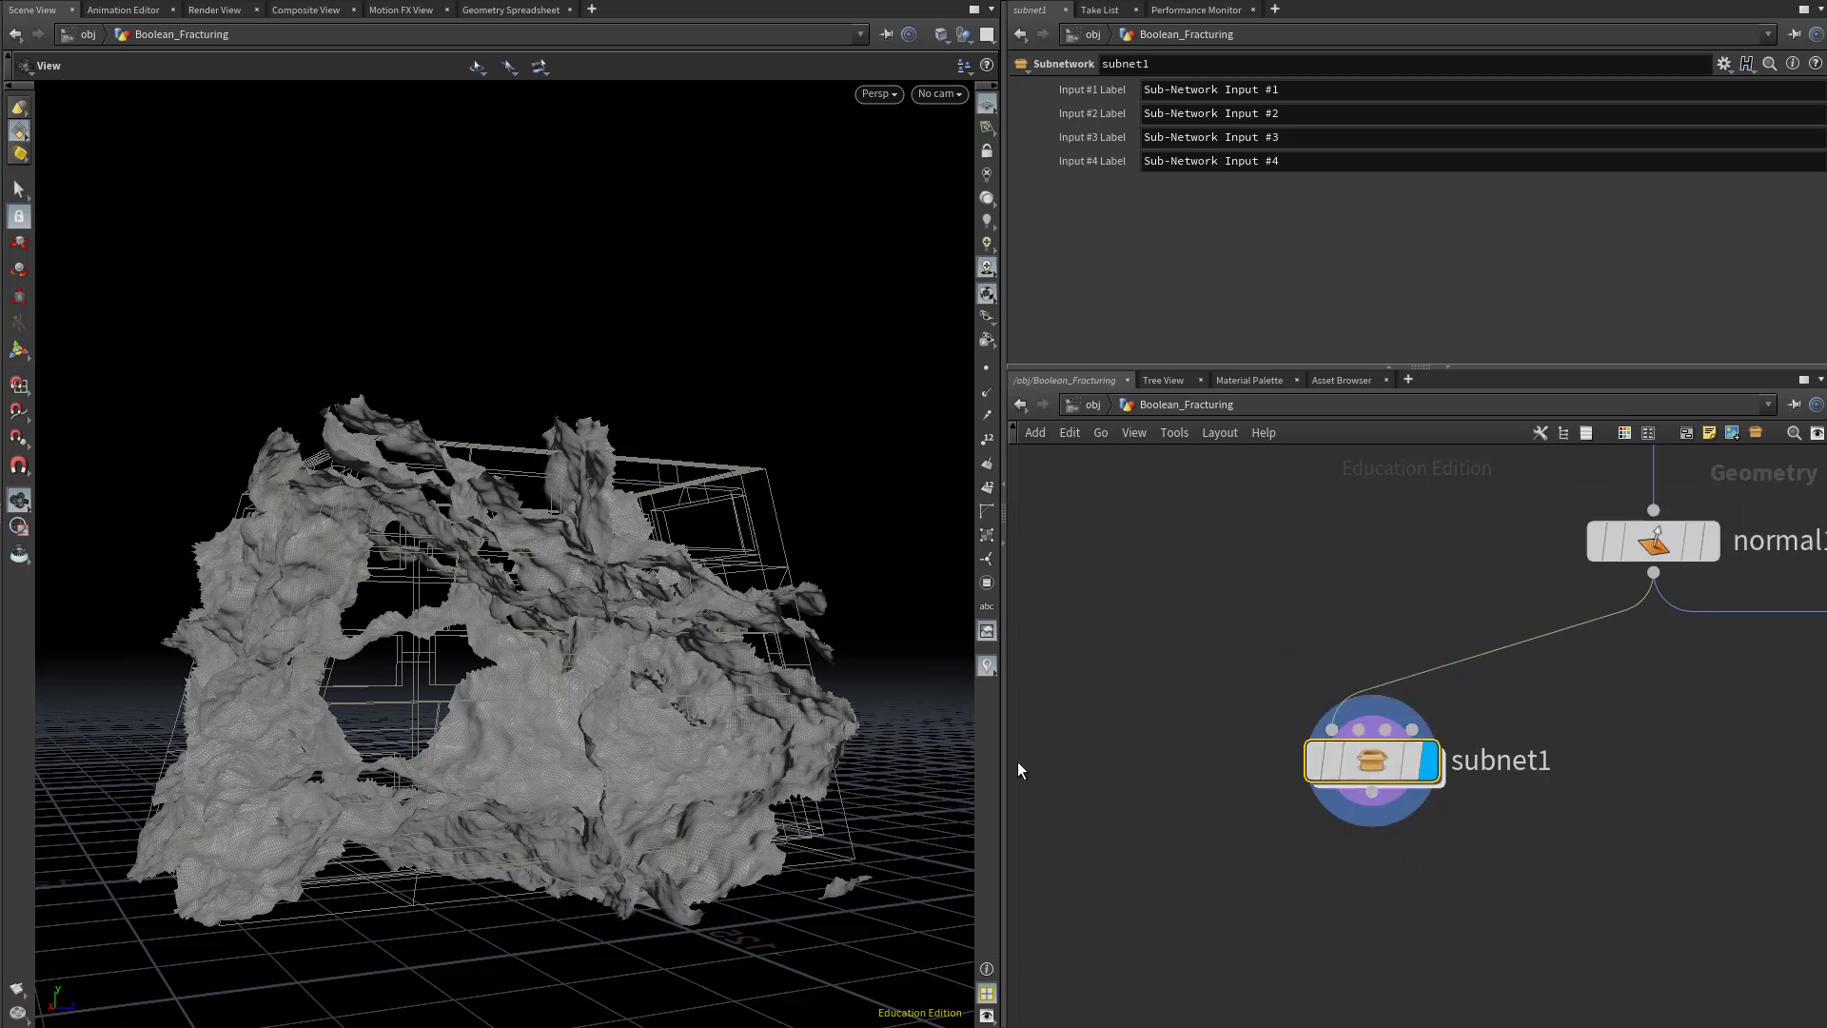
Enter subnet1 and move Sub-Network Inputs #2, #3 and #4 together, well to the right of input #1.
scroll(1333, 841, down, 3)
scroll(1333, 841, up, 3)
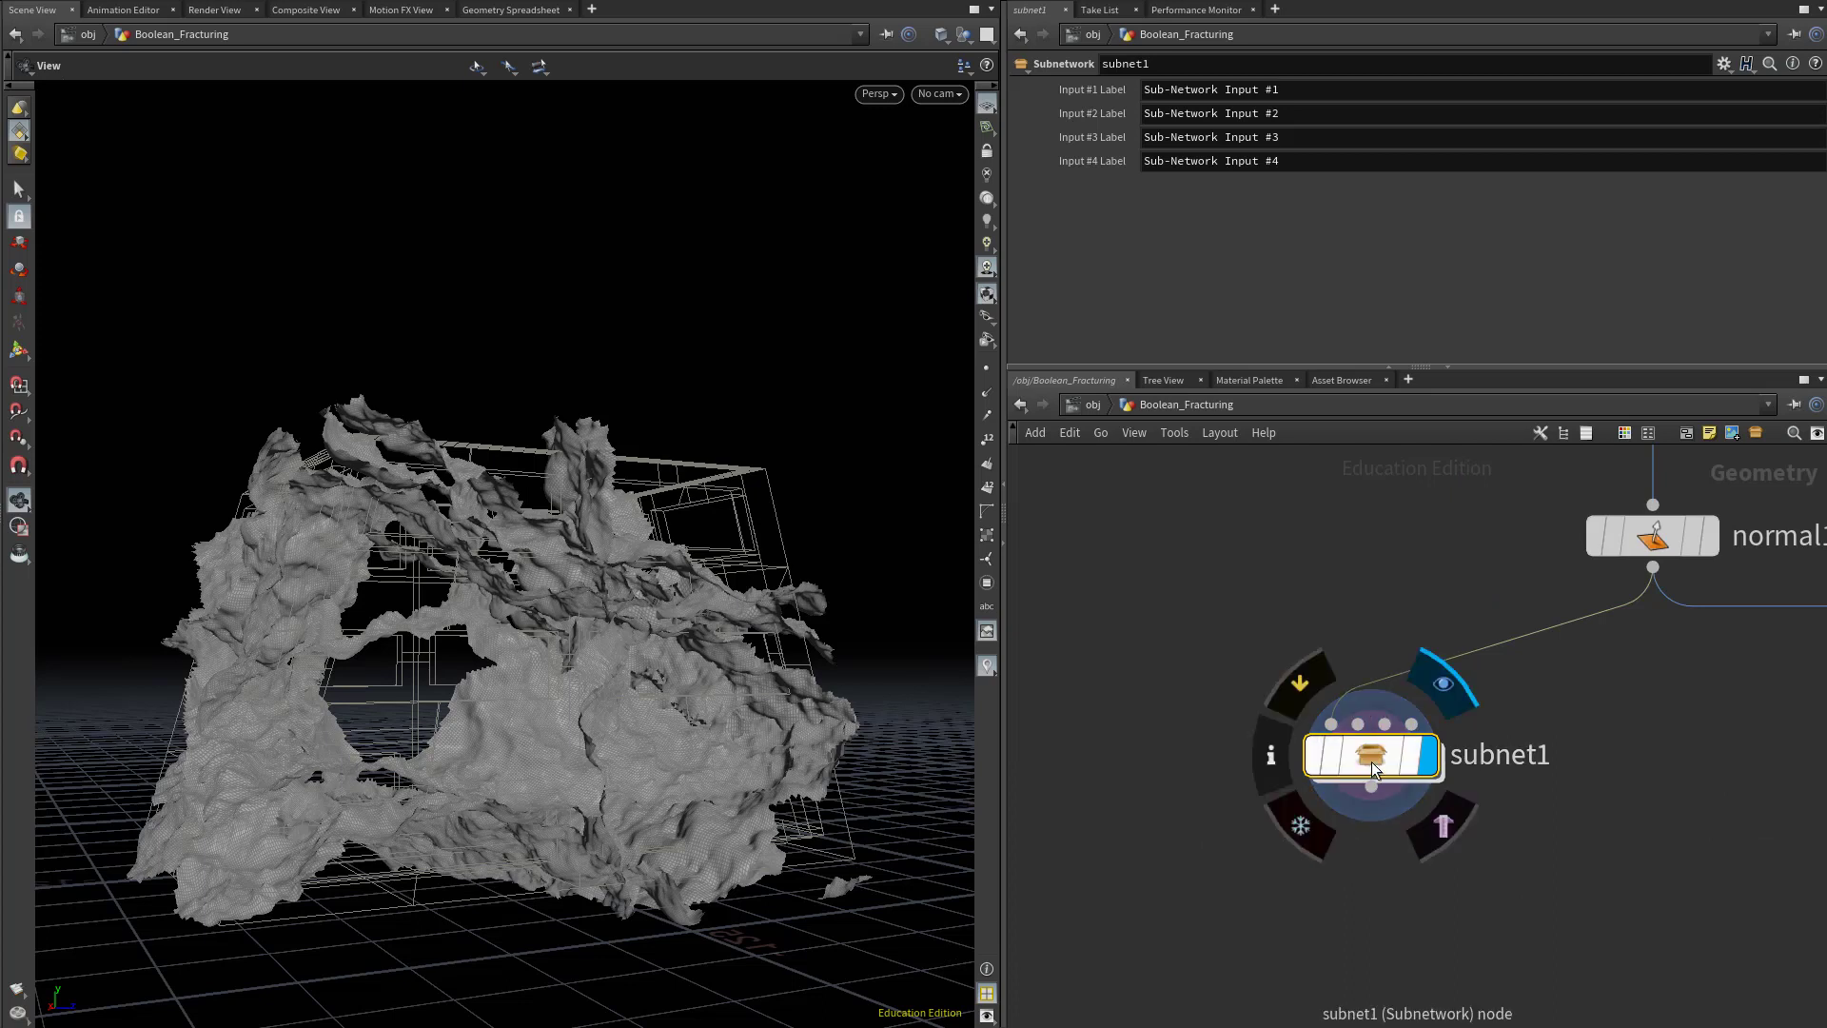
double_click(1372, 761)
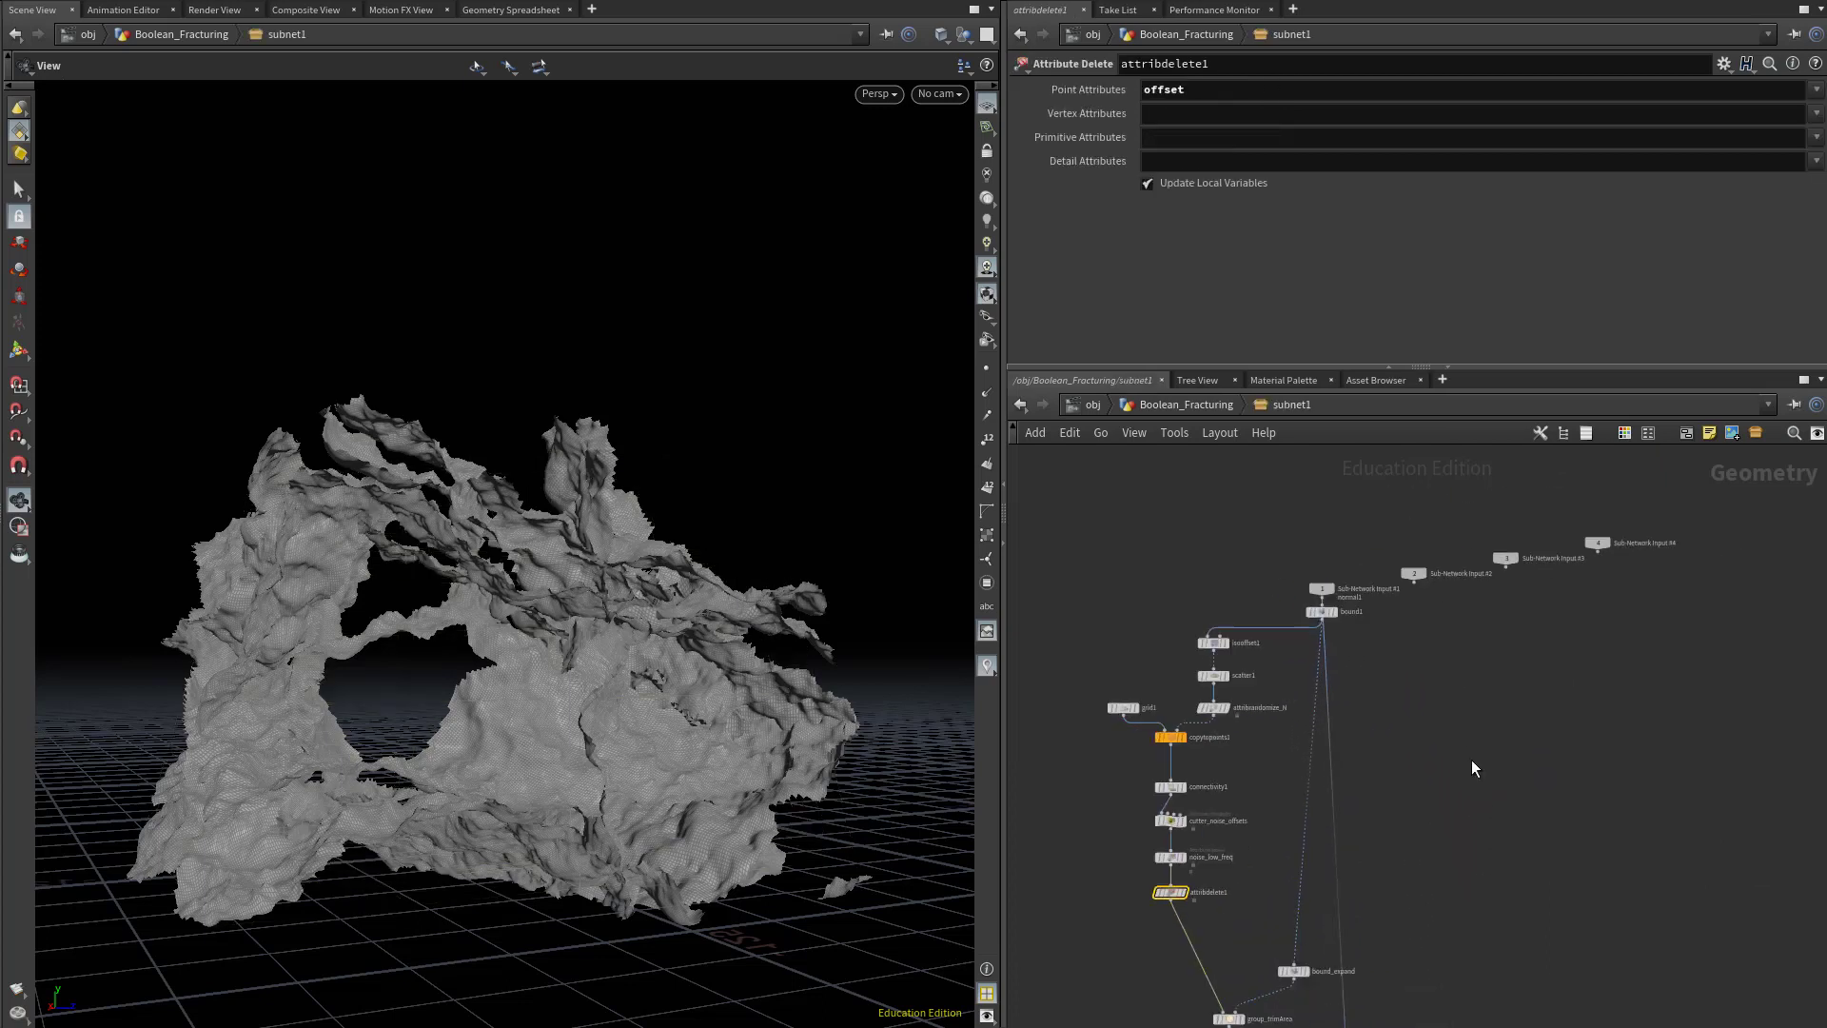
scroll(1465, 741, up, 5)
drag(1263, 807, 1370, 640)
scroll(1643, 811, down, 5)
middle_drag(1783, 824, 1460, 835)
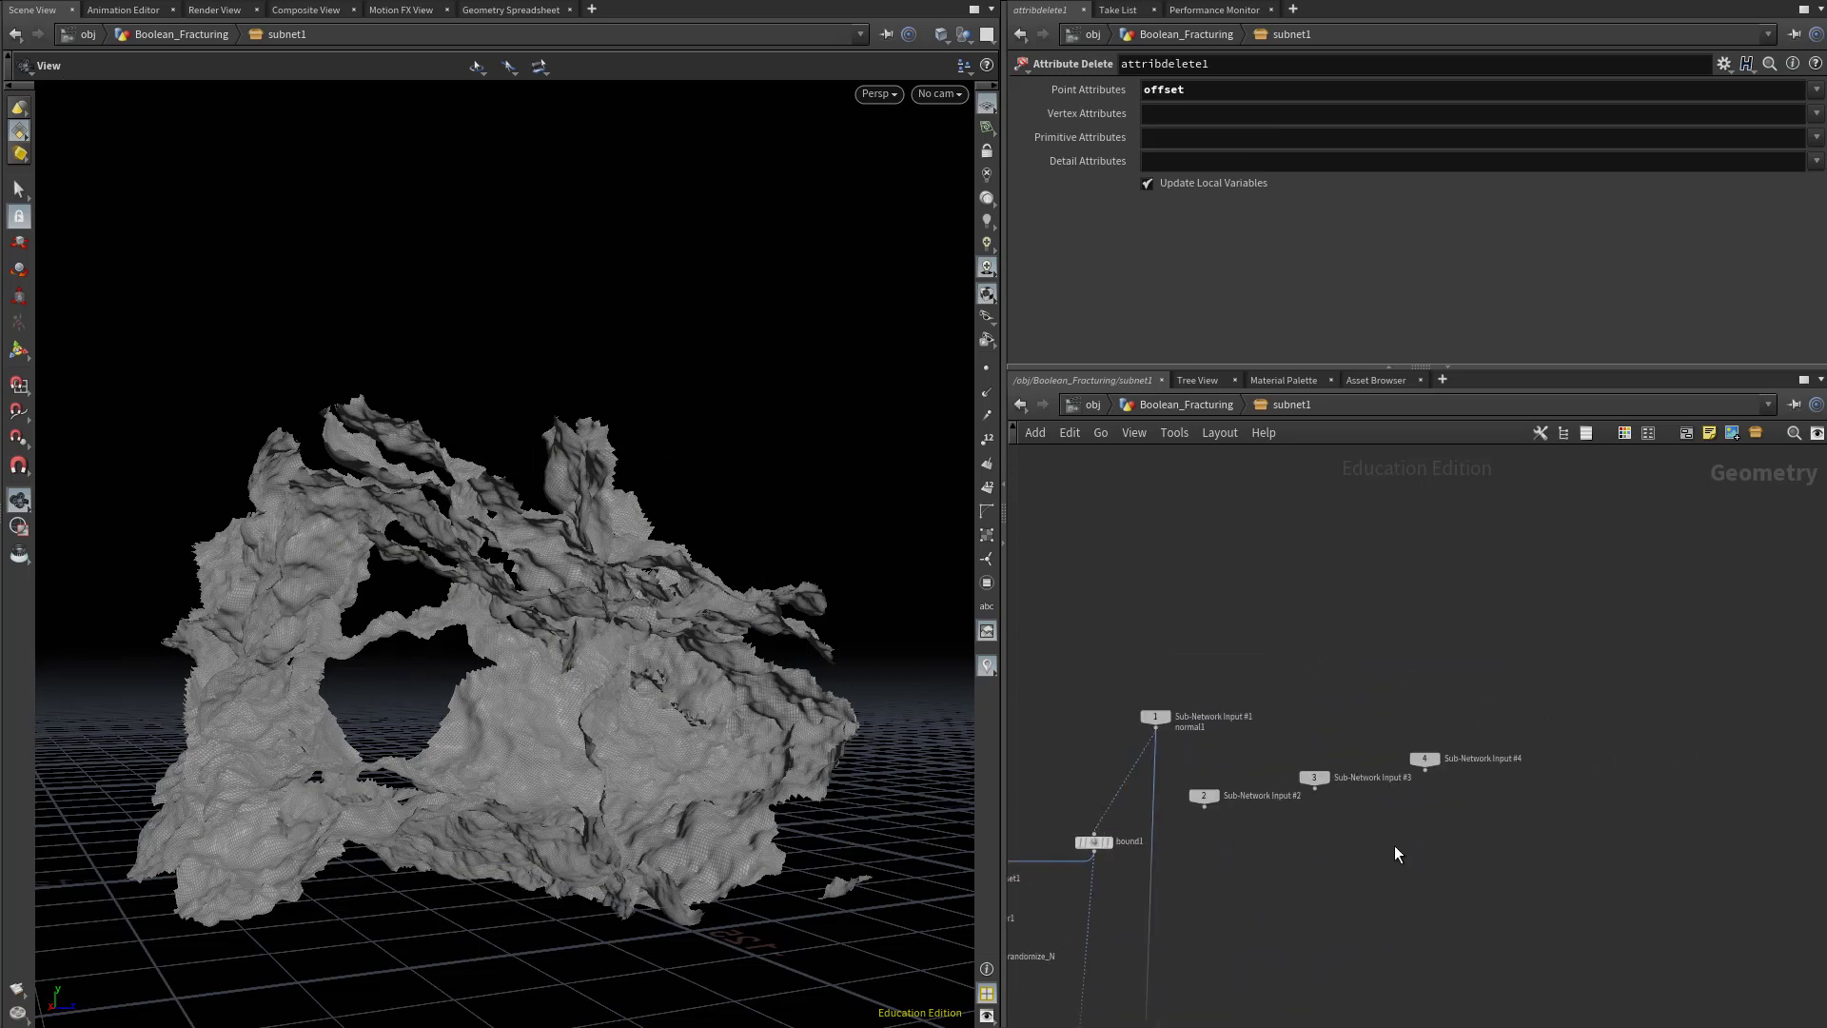
drag(1541, 828, 1206, 740)
scroll(1226, 842, up, 3)
middle_drag(1218, 815, 1231, 852)
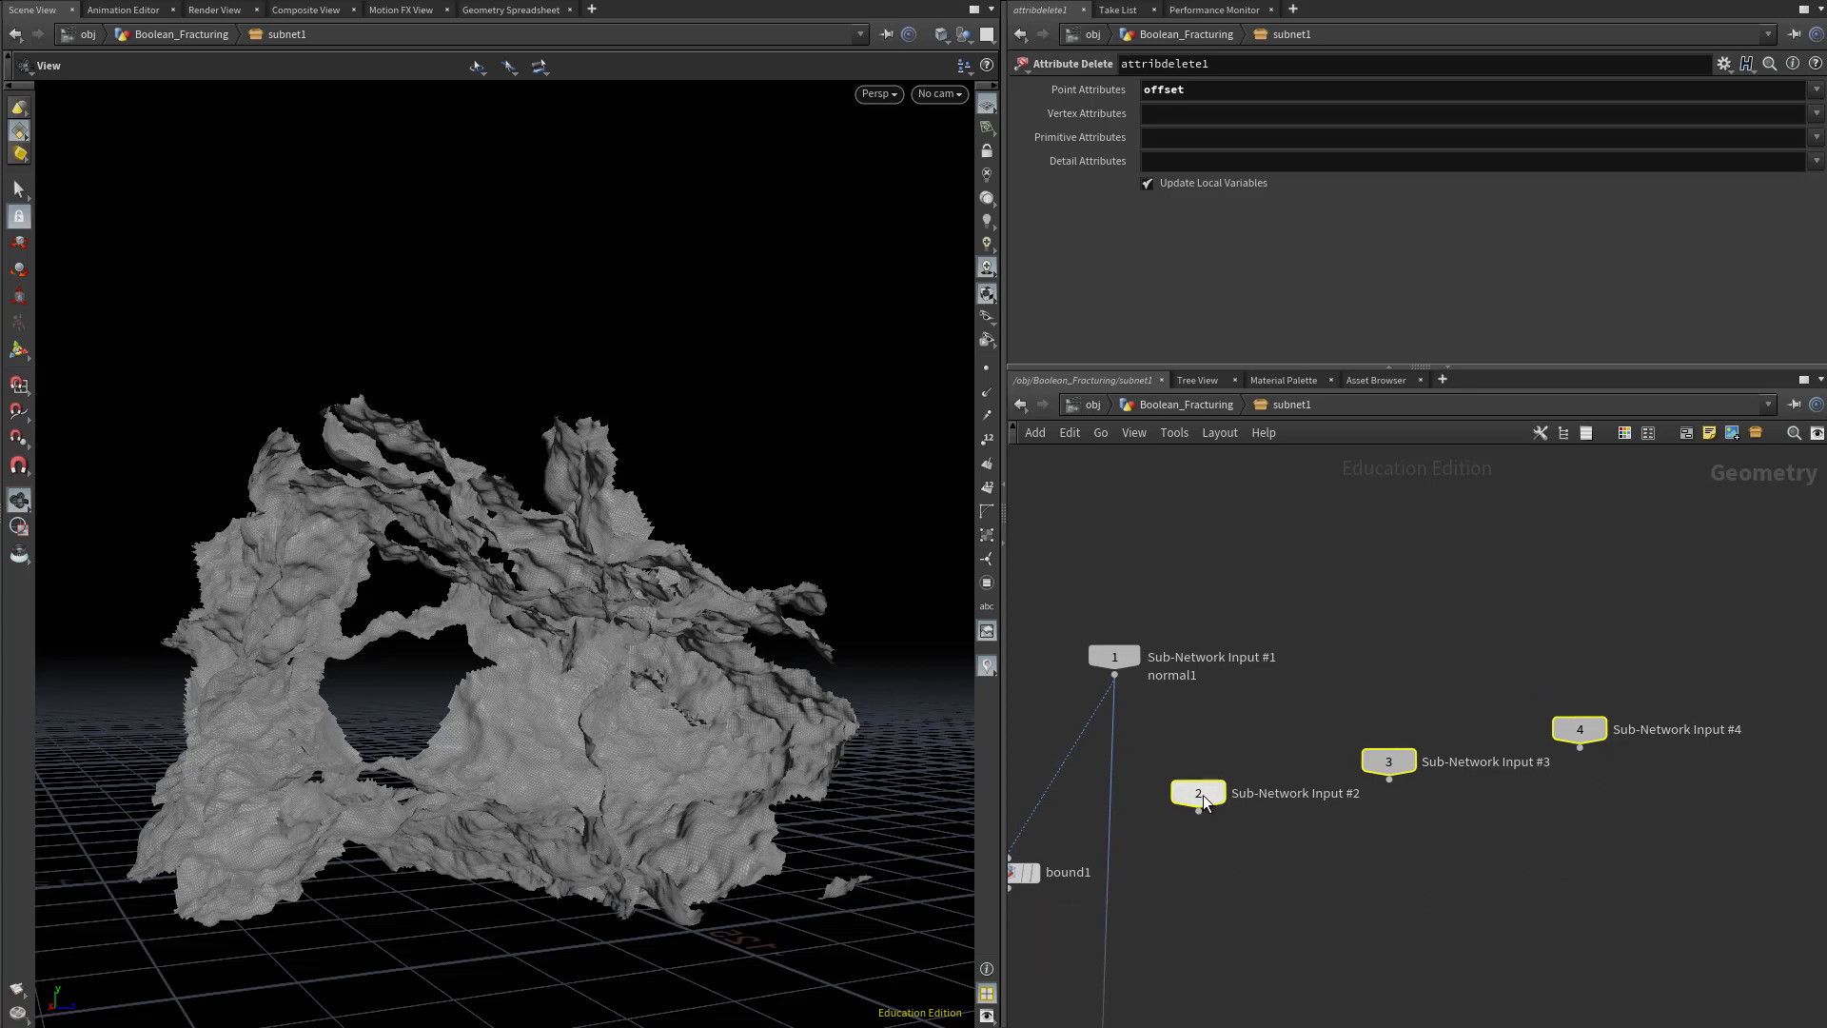
drag(1204, 802, 1625, 664)
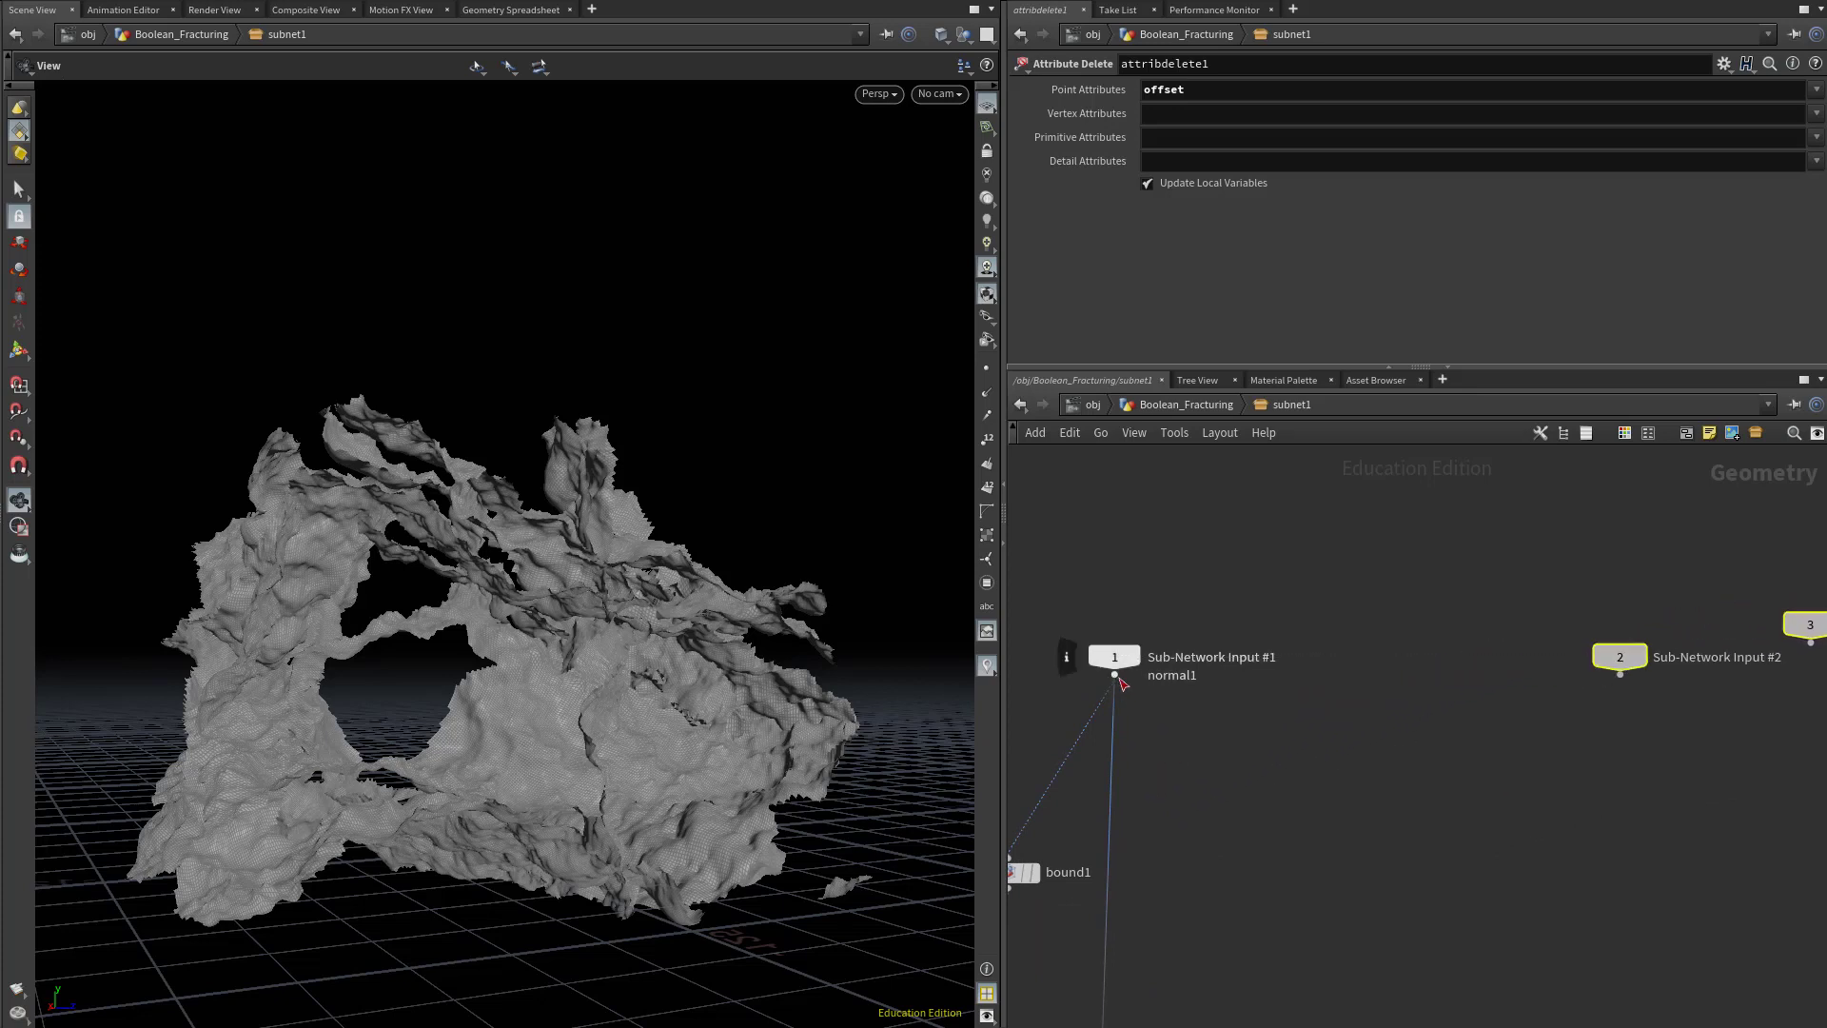
Insert a Null directly after Sub-Network Input #1 and rename it INPUT_GEO.
key(Tab)
text(nor)
key(Return)
click(1112, 759)
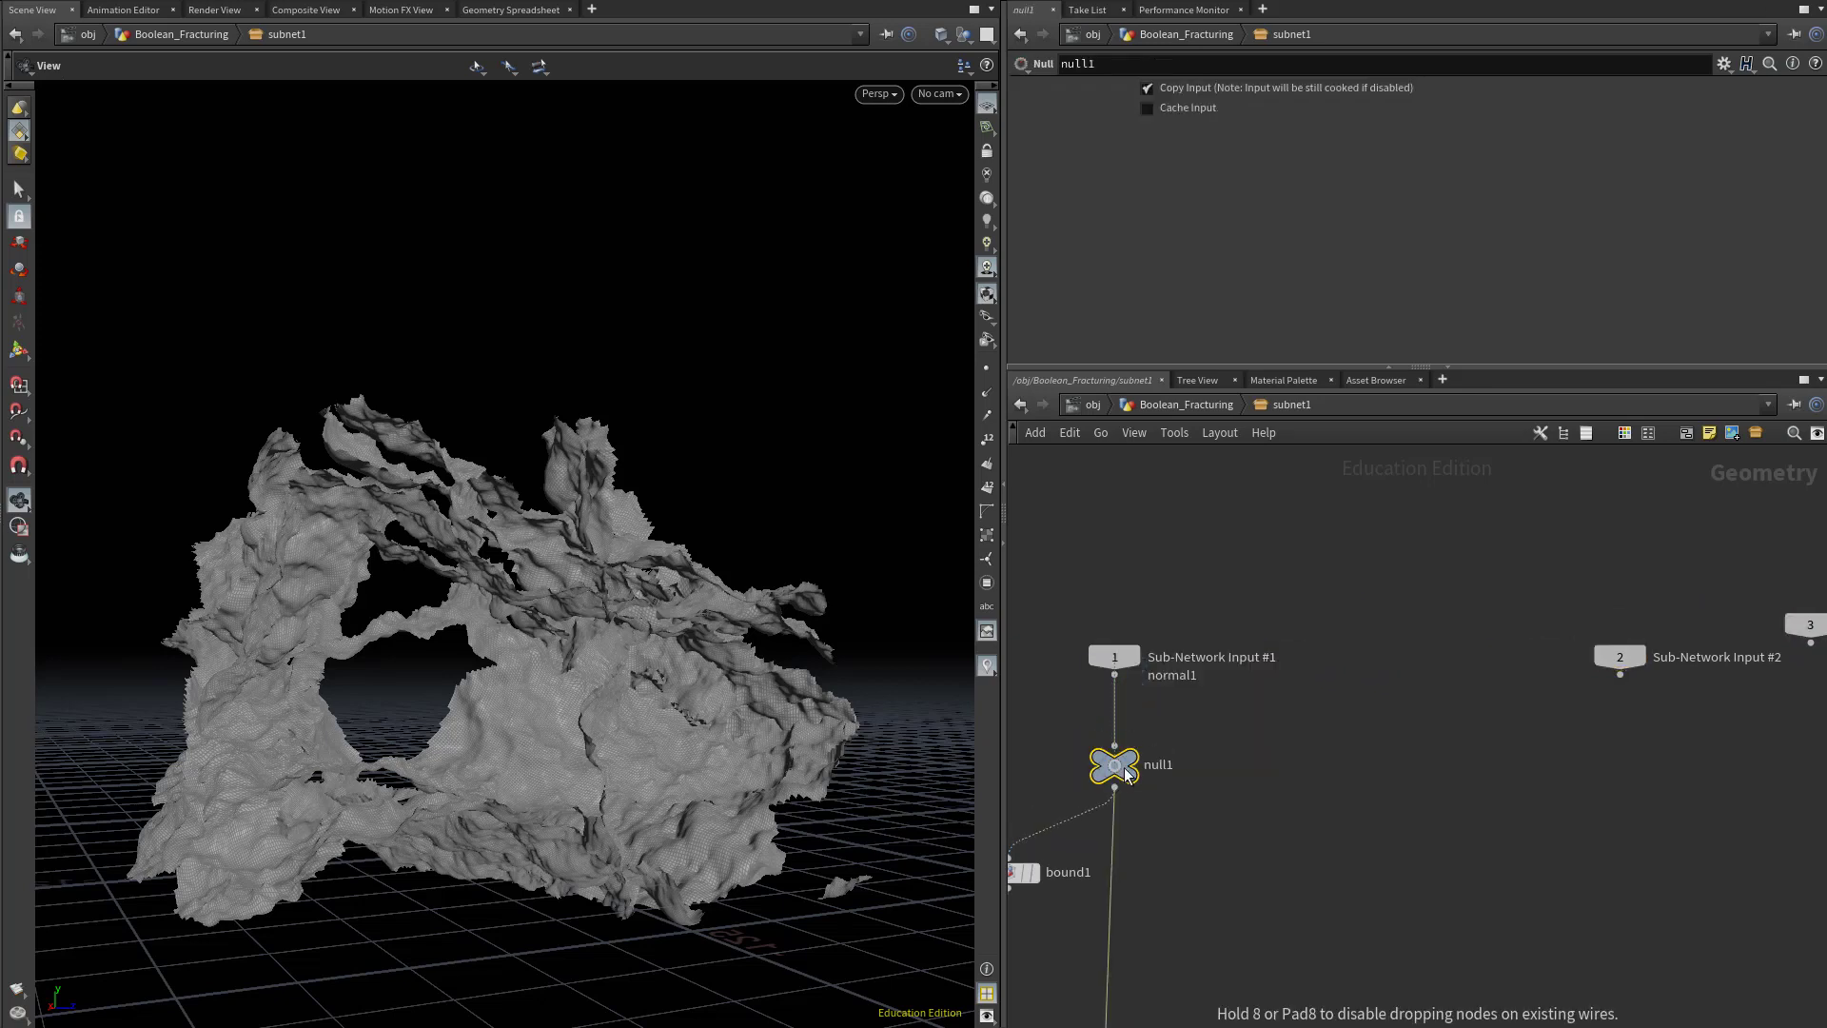
double_click(1162, 766)
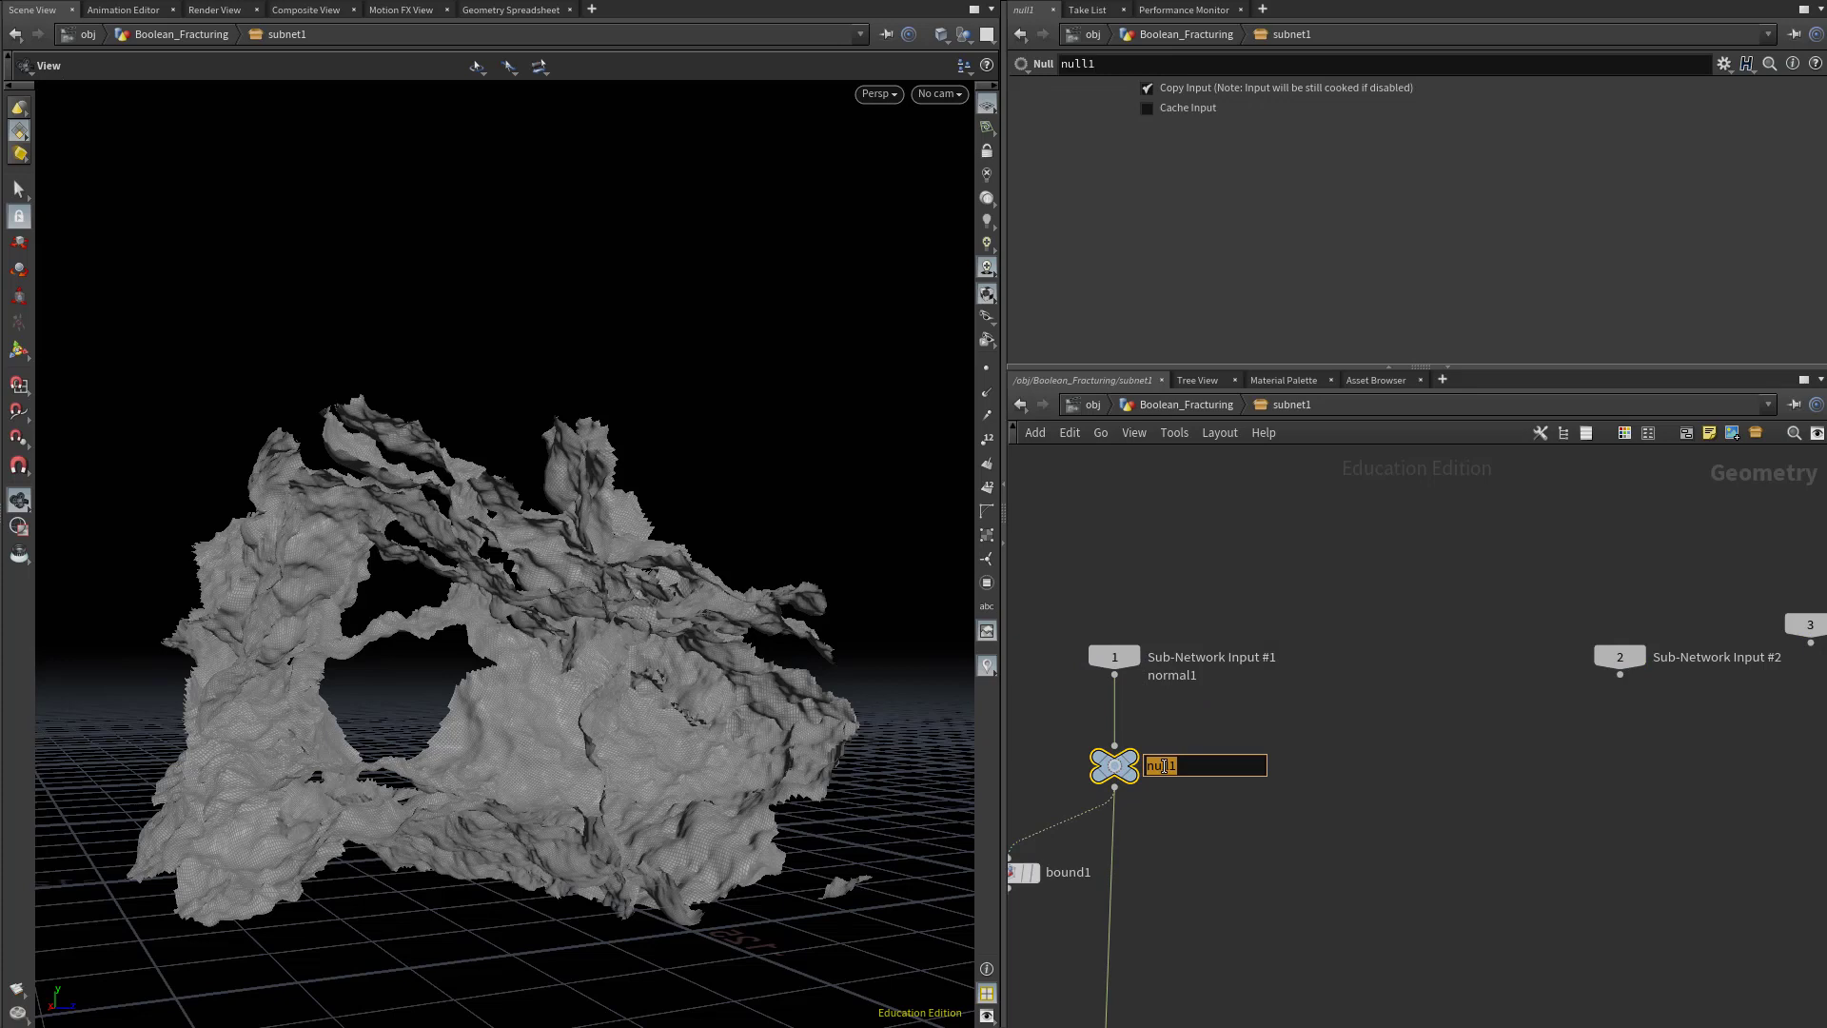
text(INPUT_GEO)
key(Return)
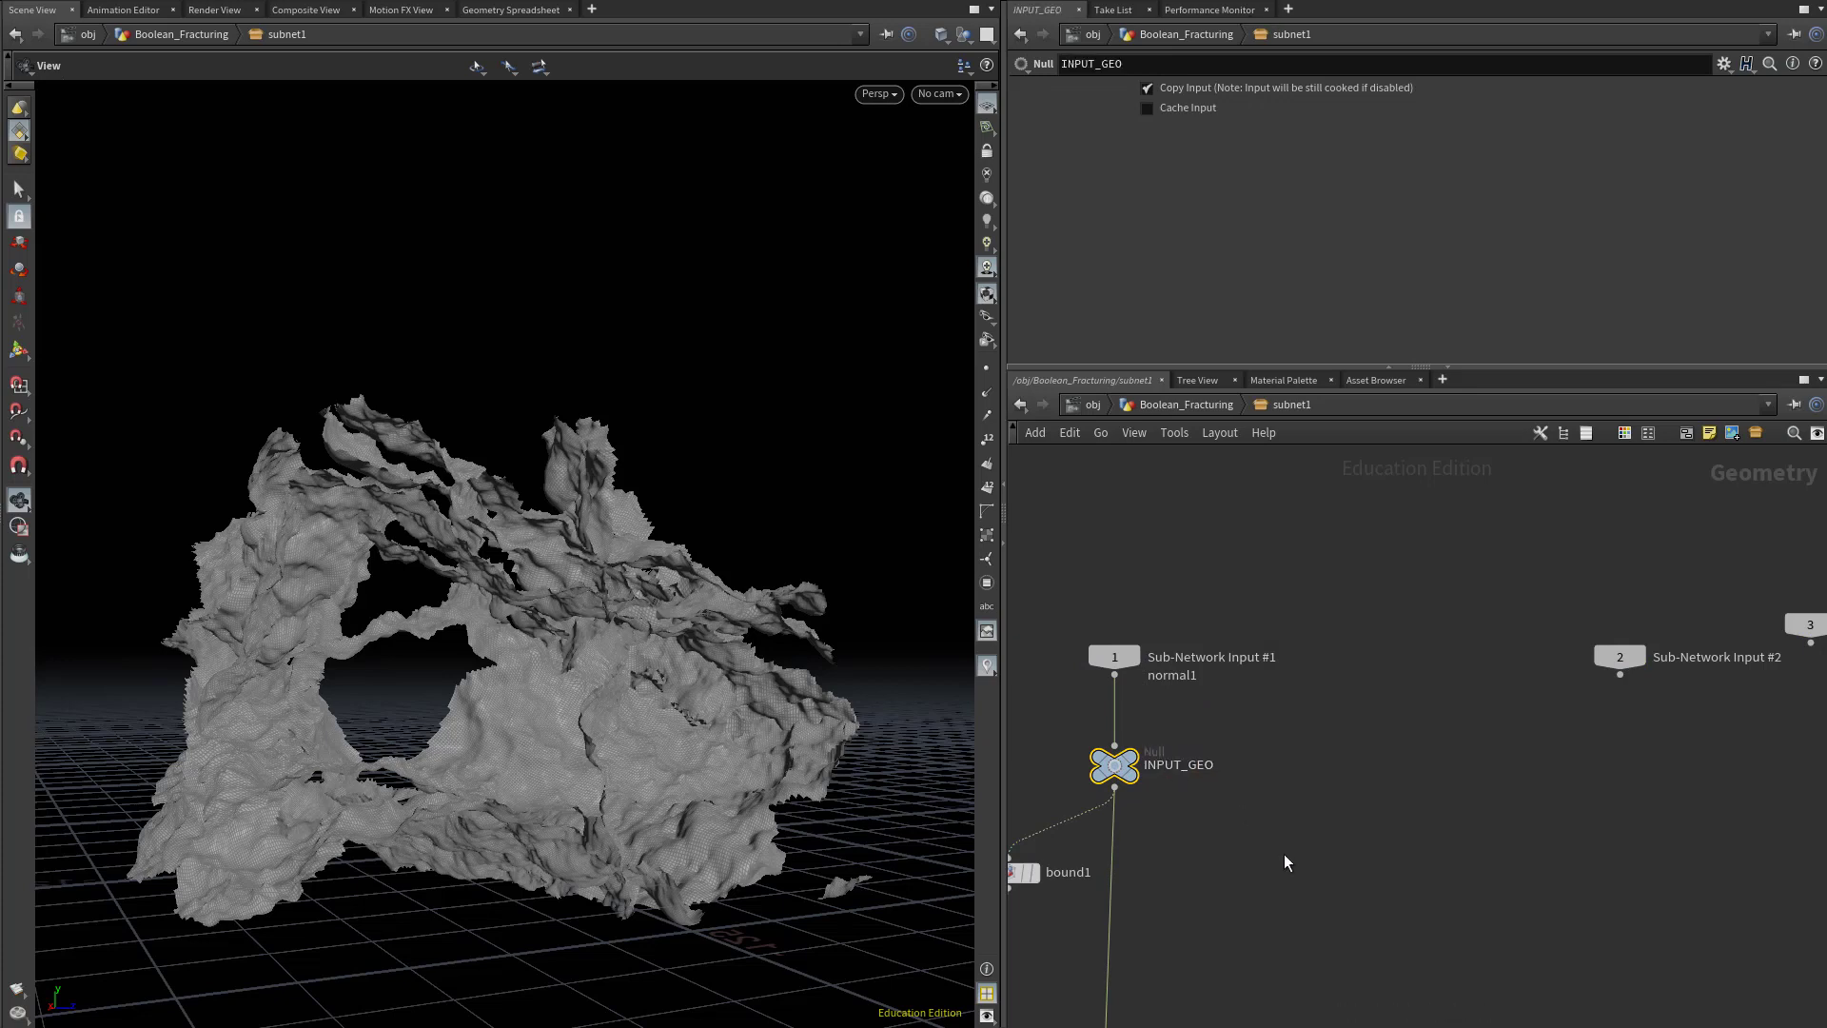
Rearrange Sub-Network Input #1 and INPUT_GEO, spacing them vertically in line and further right above bound1.
middle_drag(1197, 866, 1428, 815)
drag(1359, 644, 1358, 568)
drag(1365, 756, 1444, 733)
drag(1361, 574, 1440, 592)
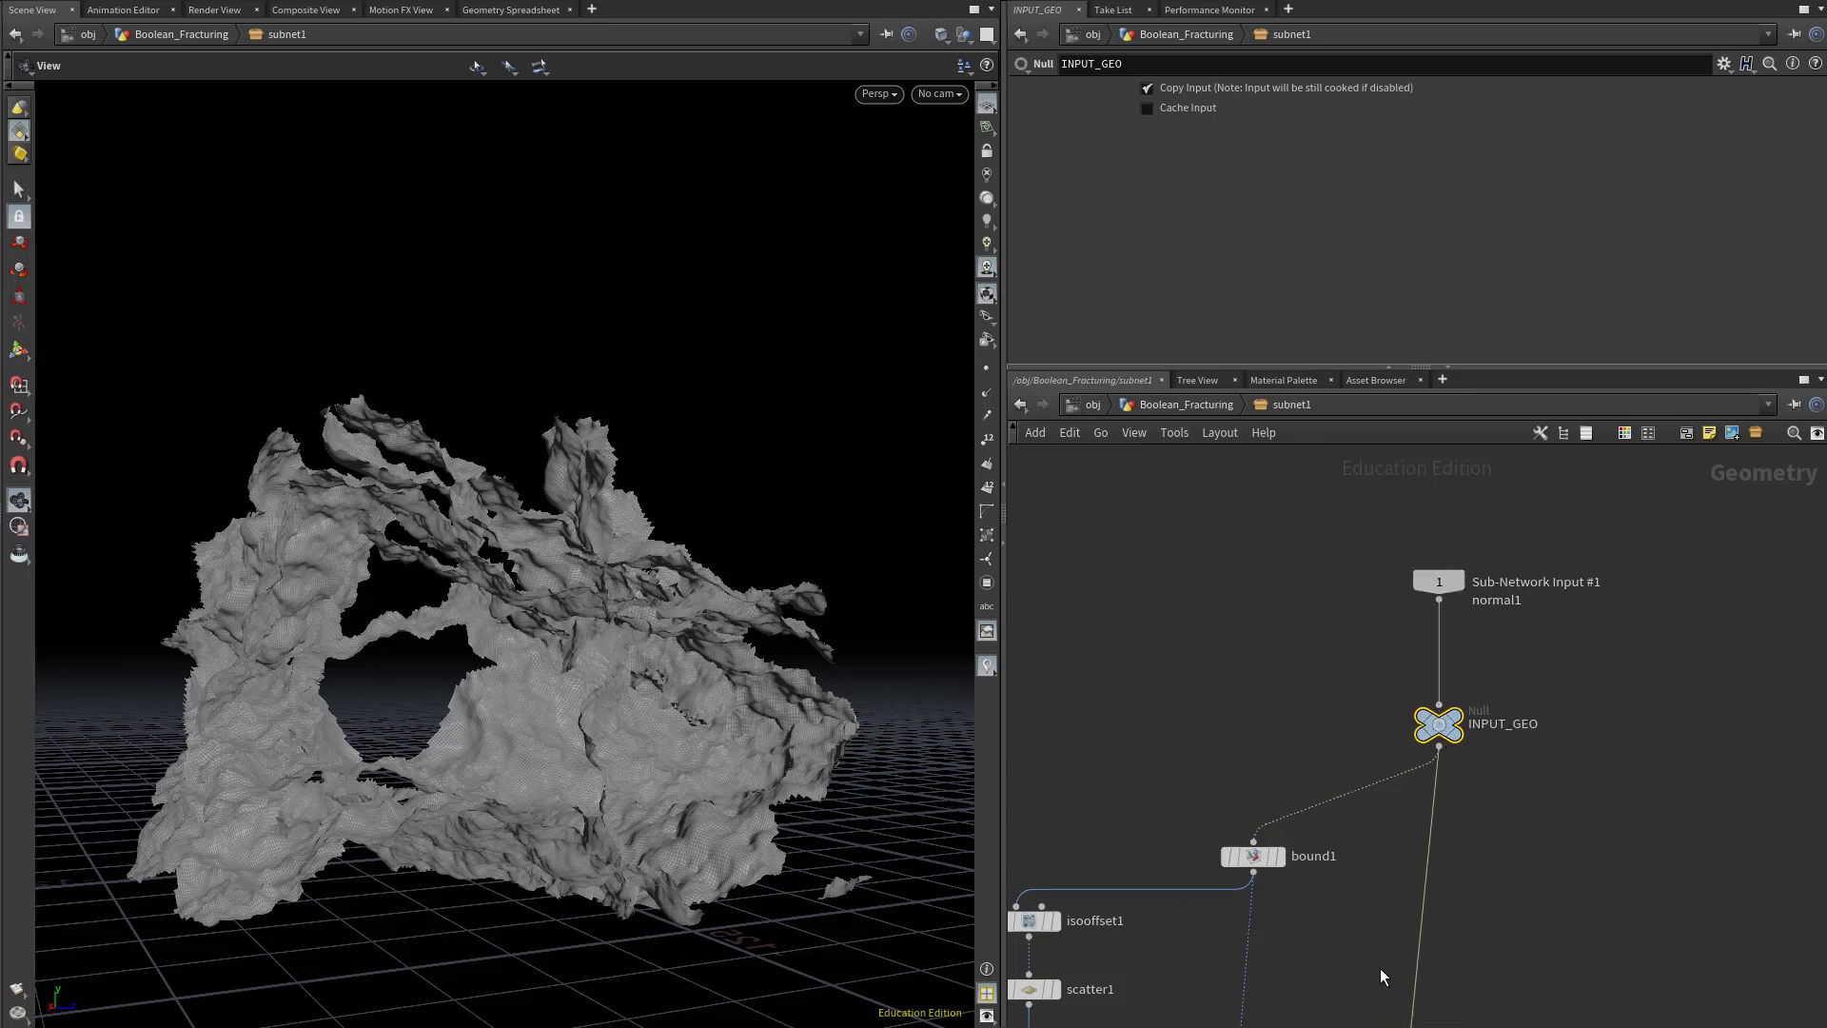
middle_drag(1238, 1024, 1335, 899)
scroll(1336, 898, down, 1)
scroll(1269, 944, down, 3)
middle_drag(1237, 989, 1273, 721)
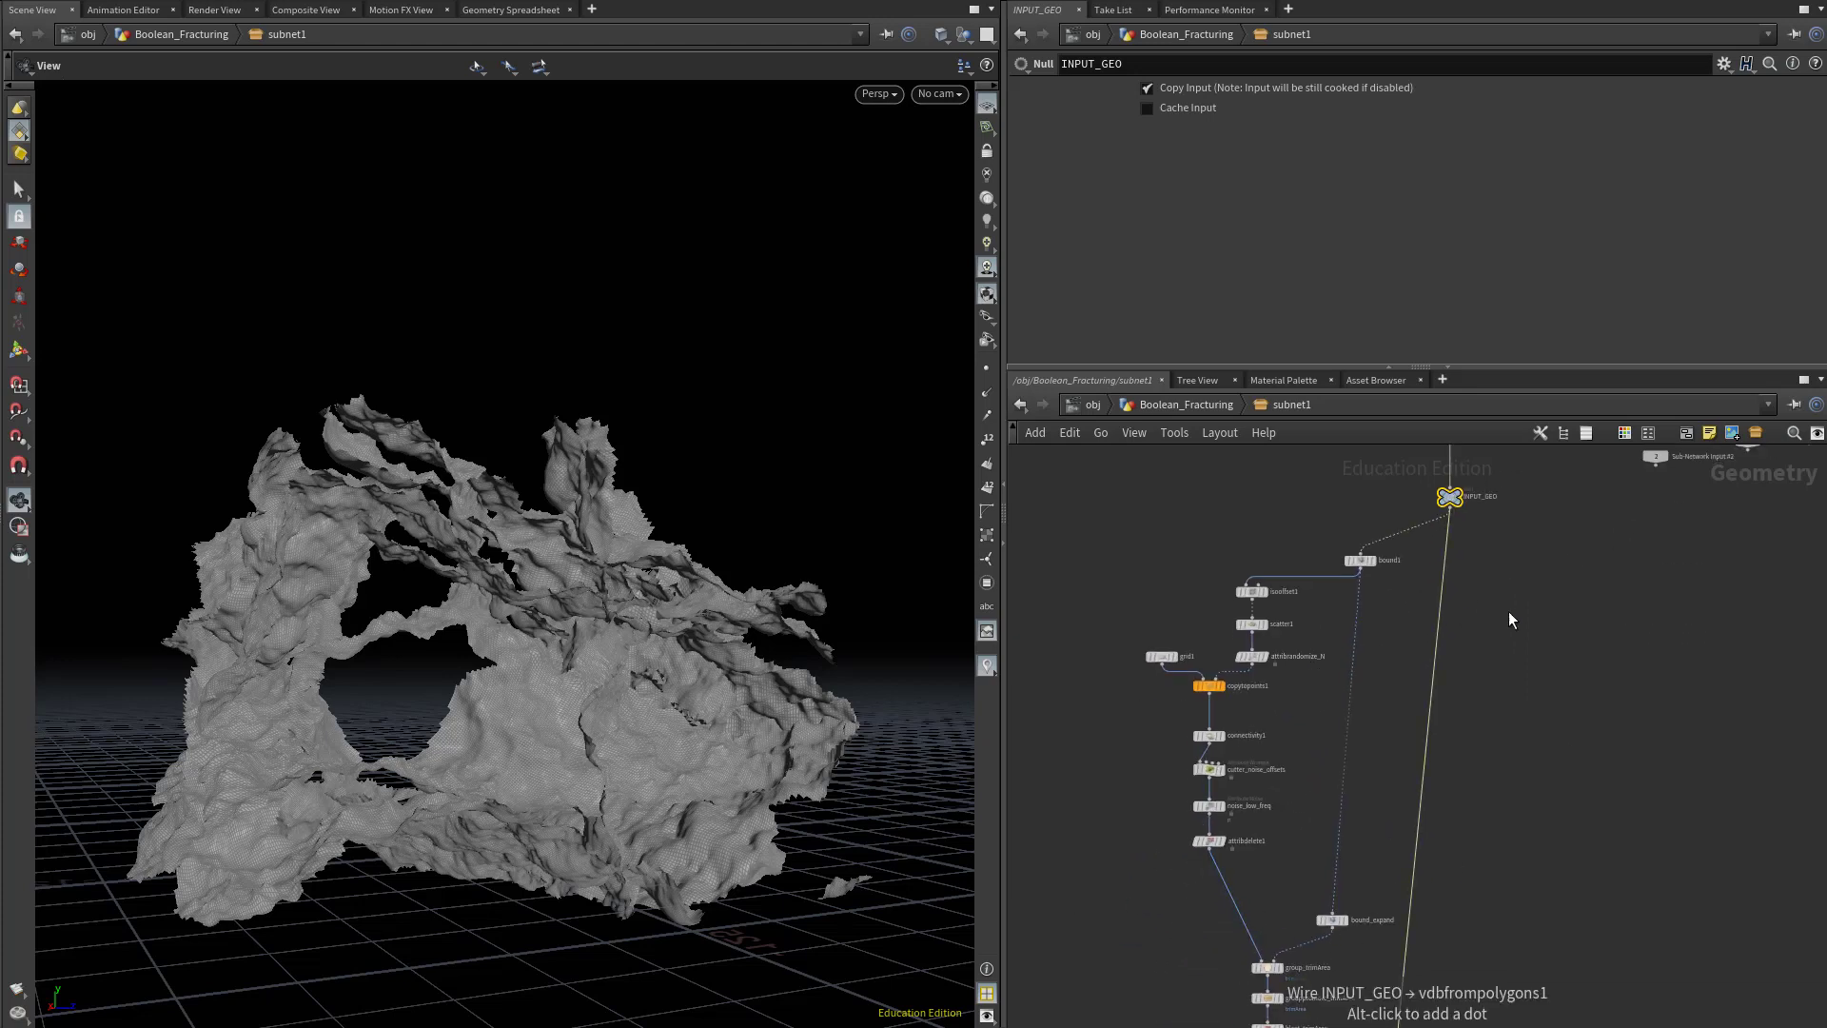
middle_drag(1508, 651, 1476, 789)
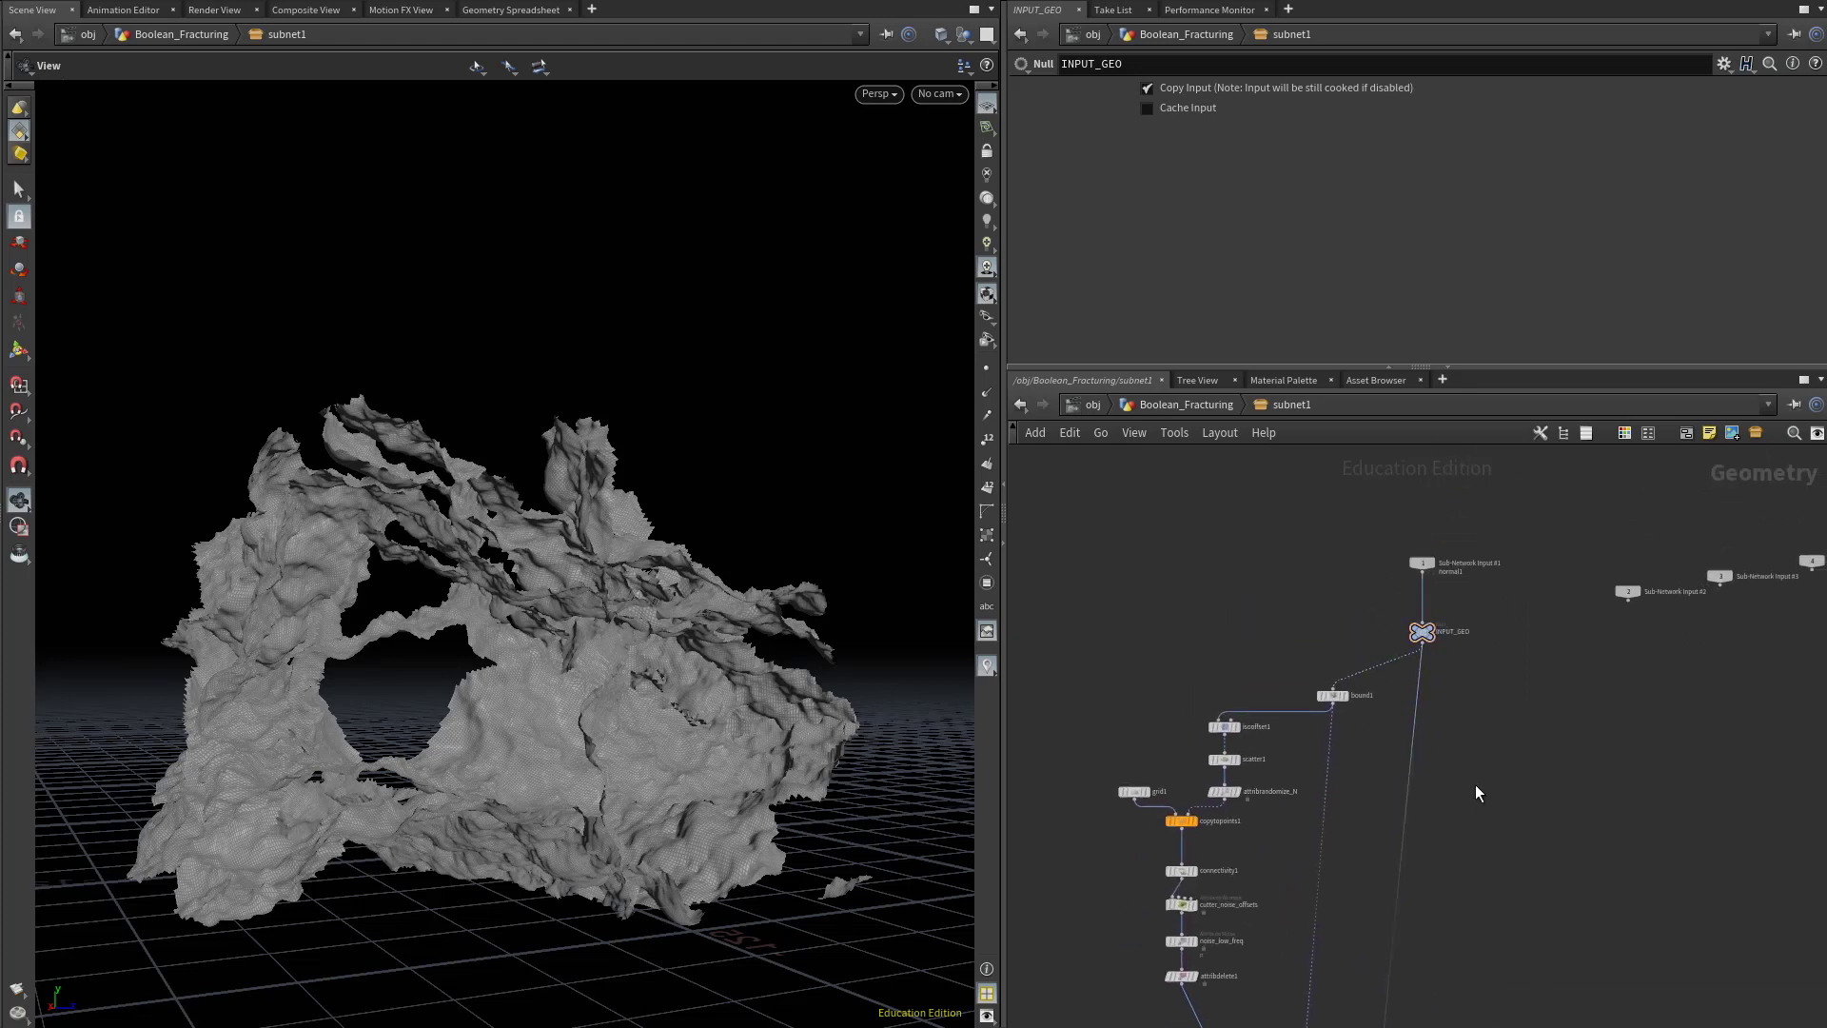
Return to the Boolean_Fracturing network and add a Sphere node with its input wired from normal1.
key(u)
middle_drag(1660, 788, 1484, 807)
scroll(1484, 807, down, 2)
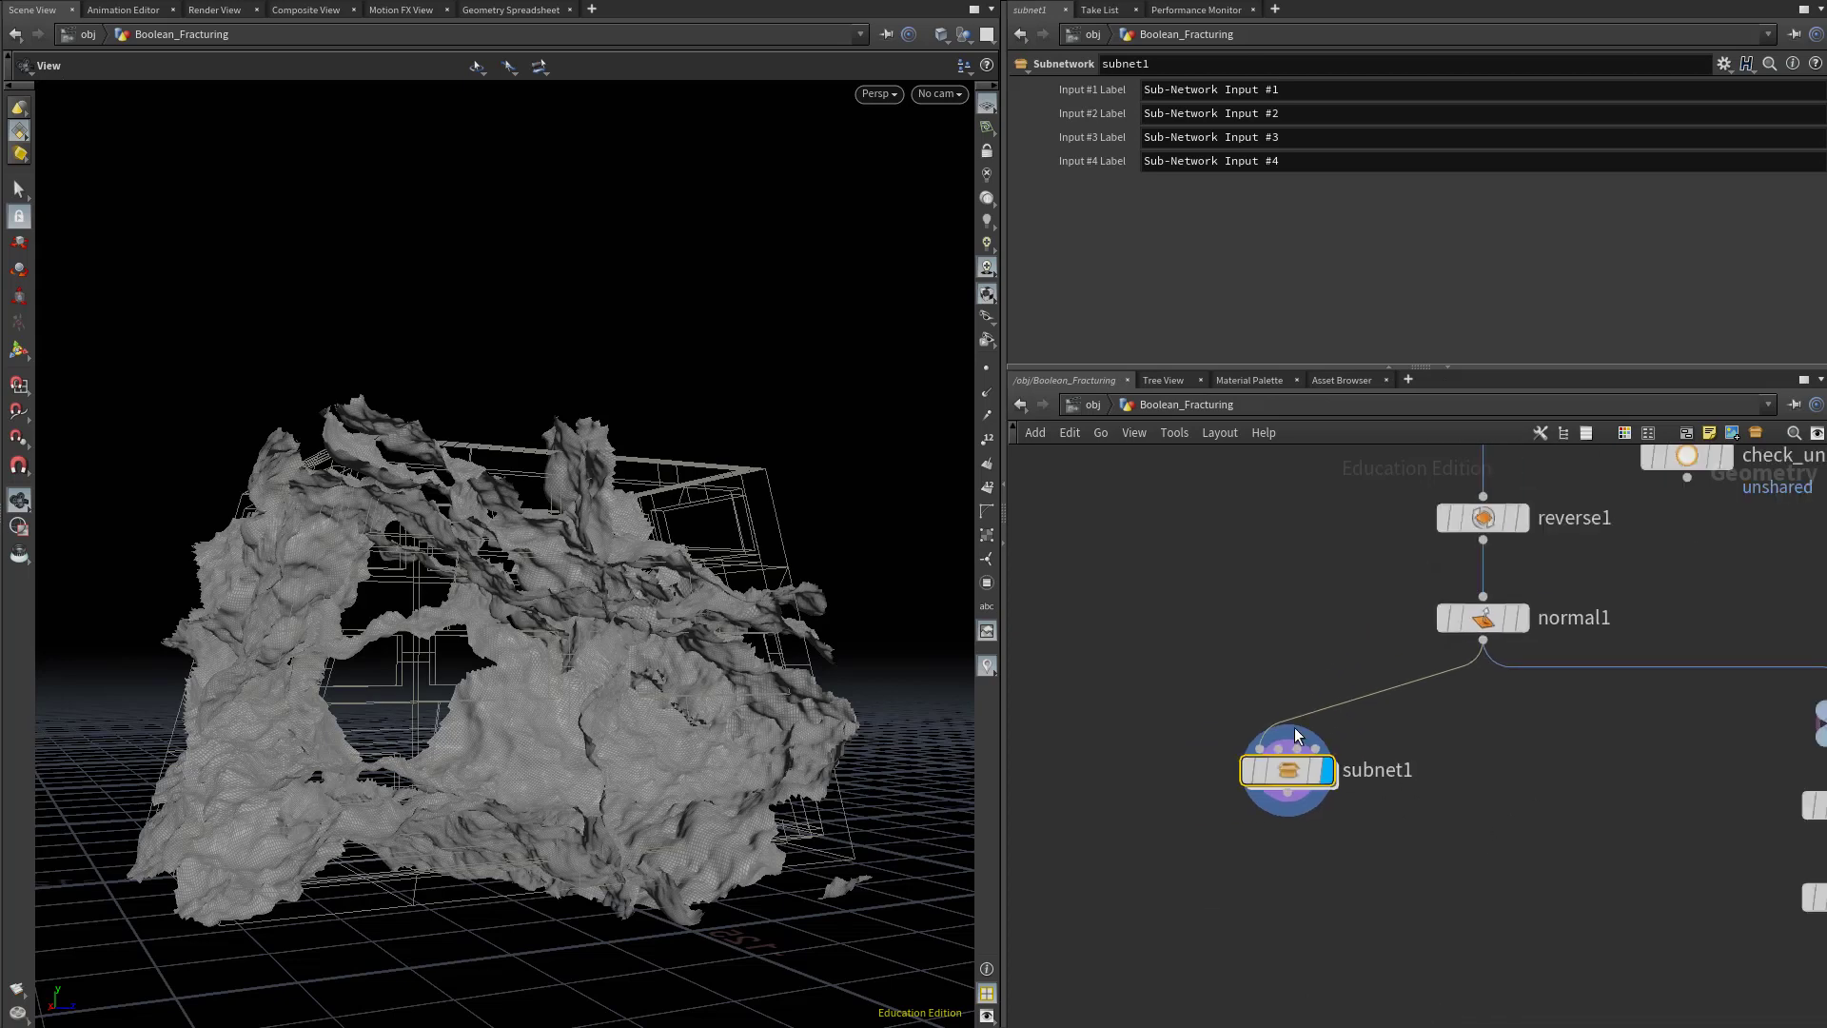
key(Tab)
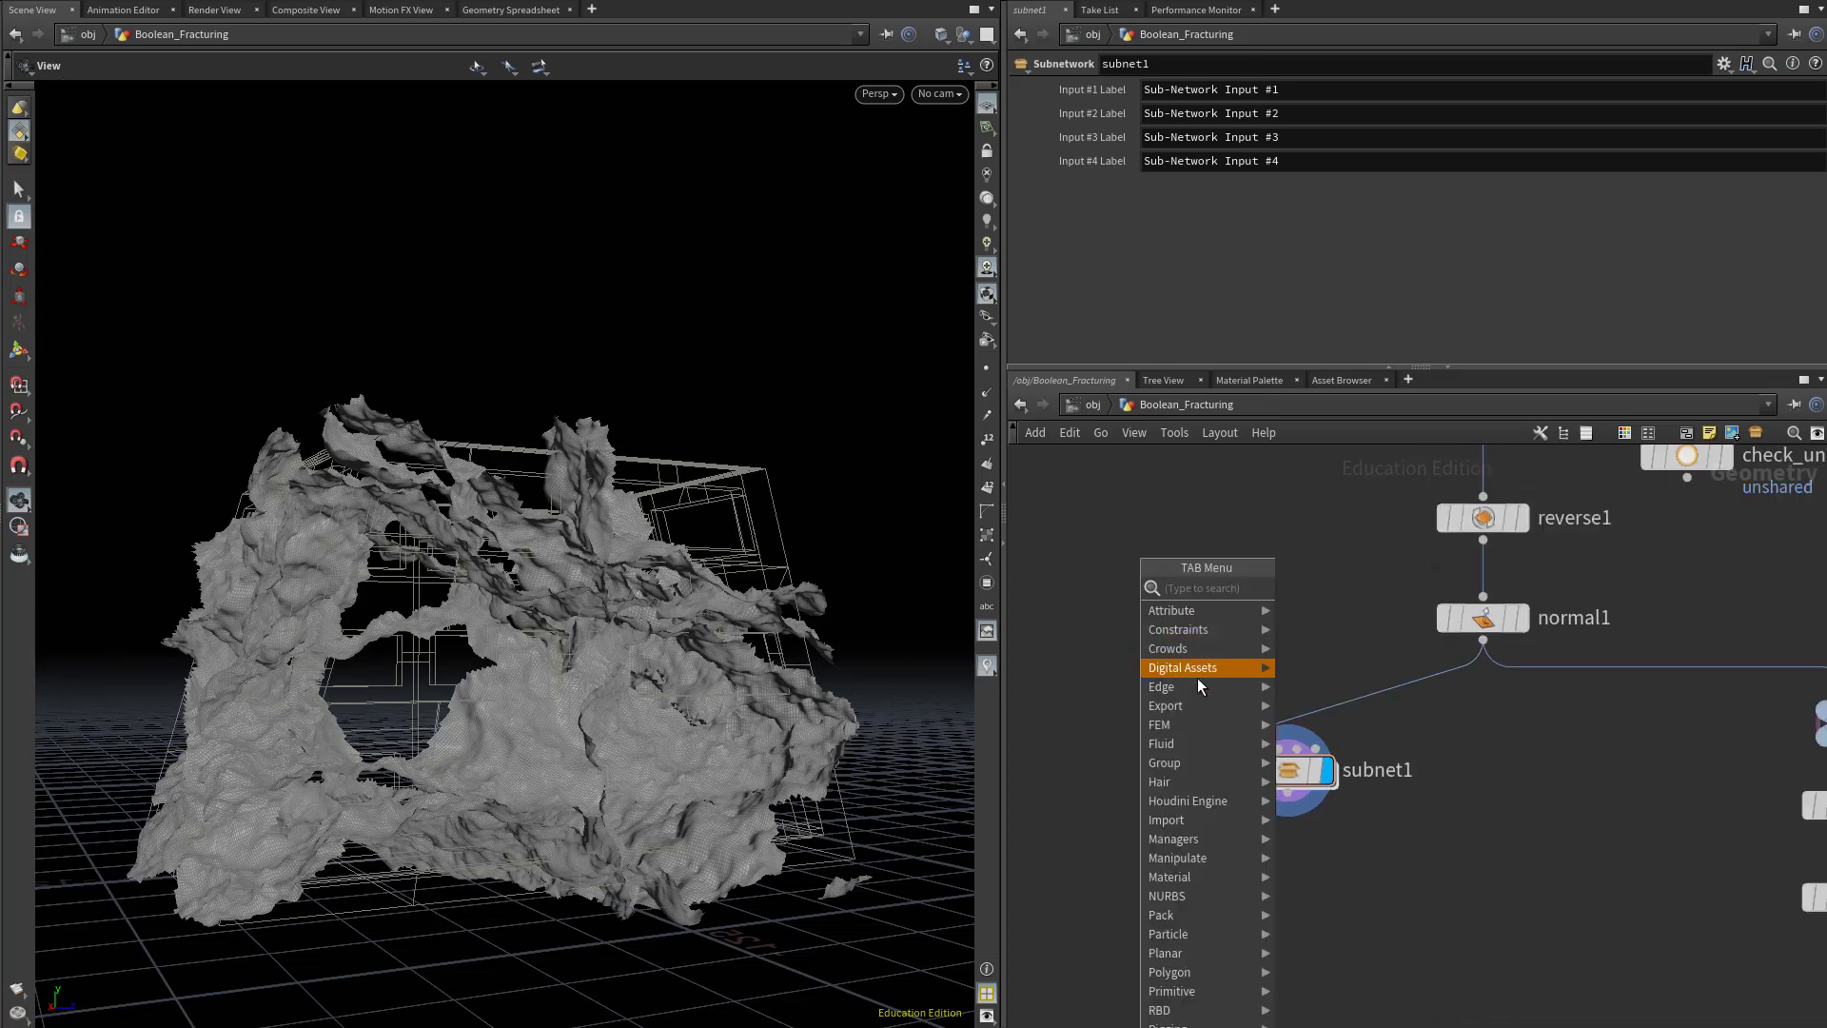
key(Escape)
middle_drag(1087, 693, 1292, 676)
key(Tab)
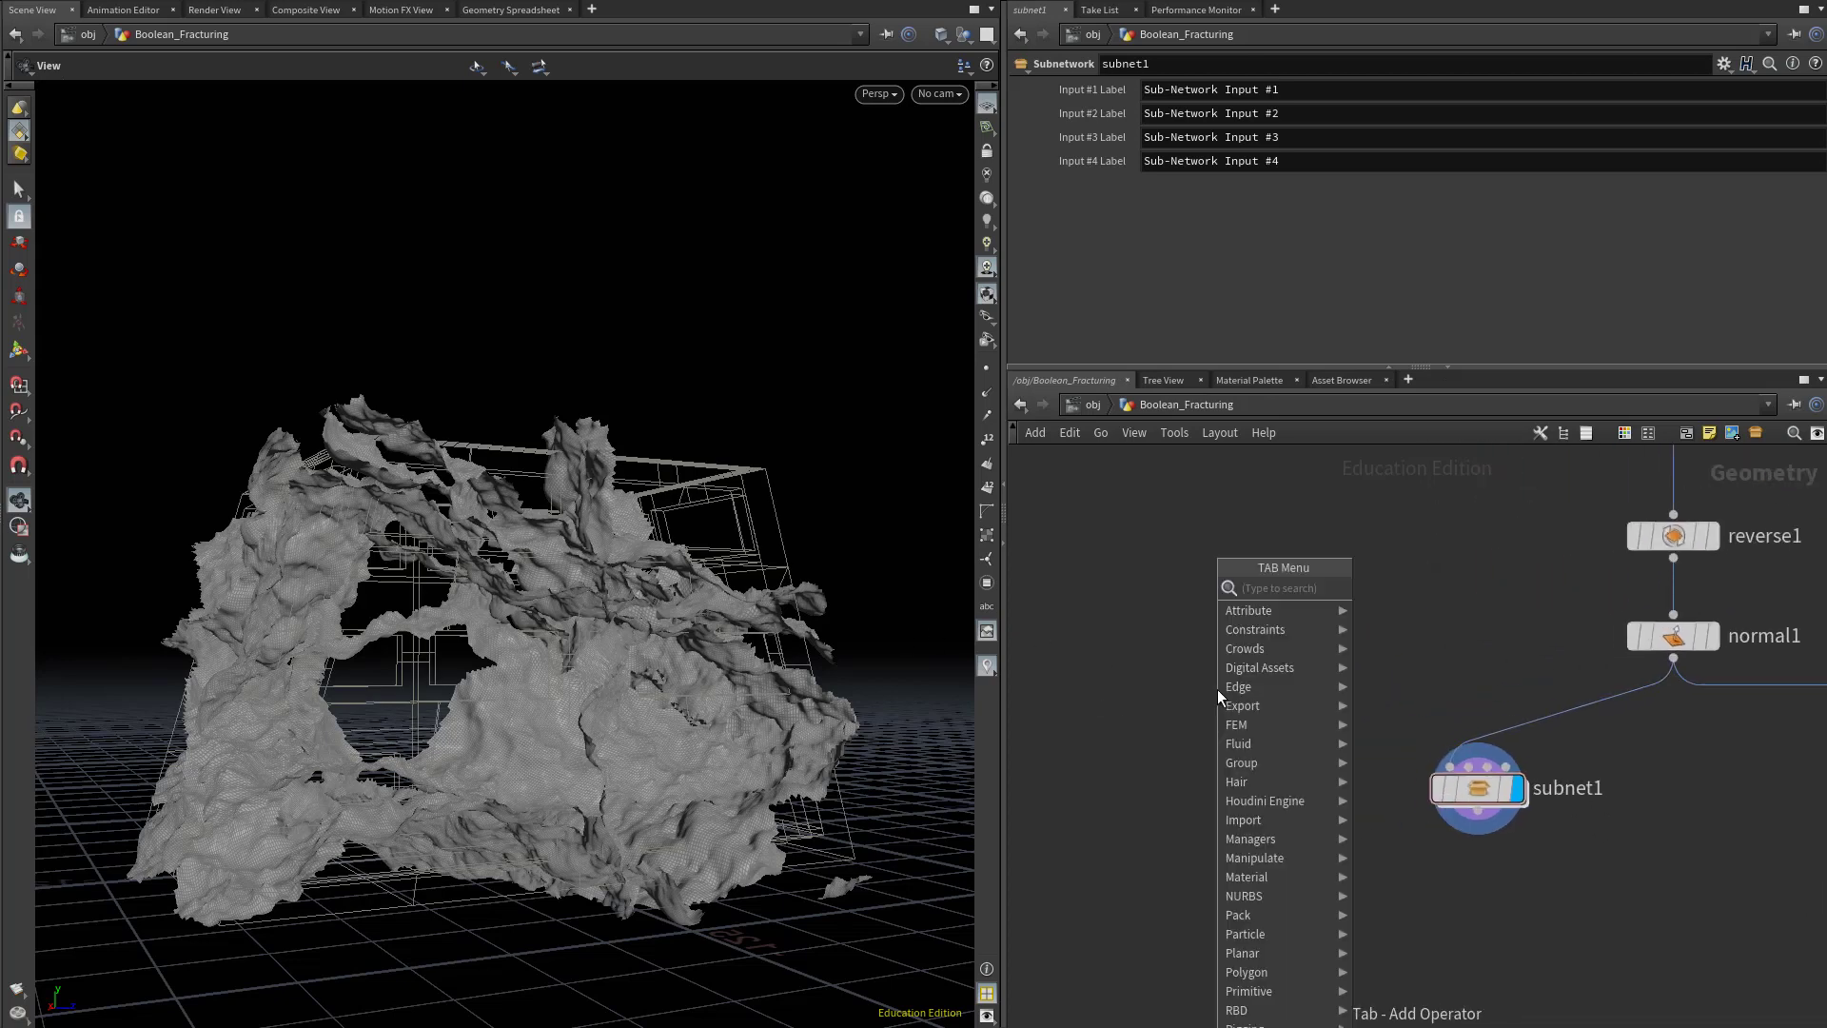
text(sphere)
key(Return)
click(1219, 694)
click(1217, 667)
click(1671, 658)
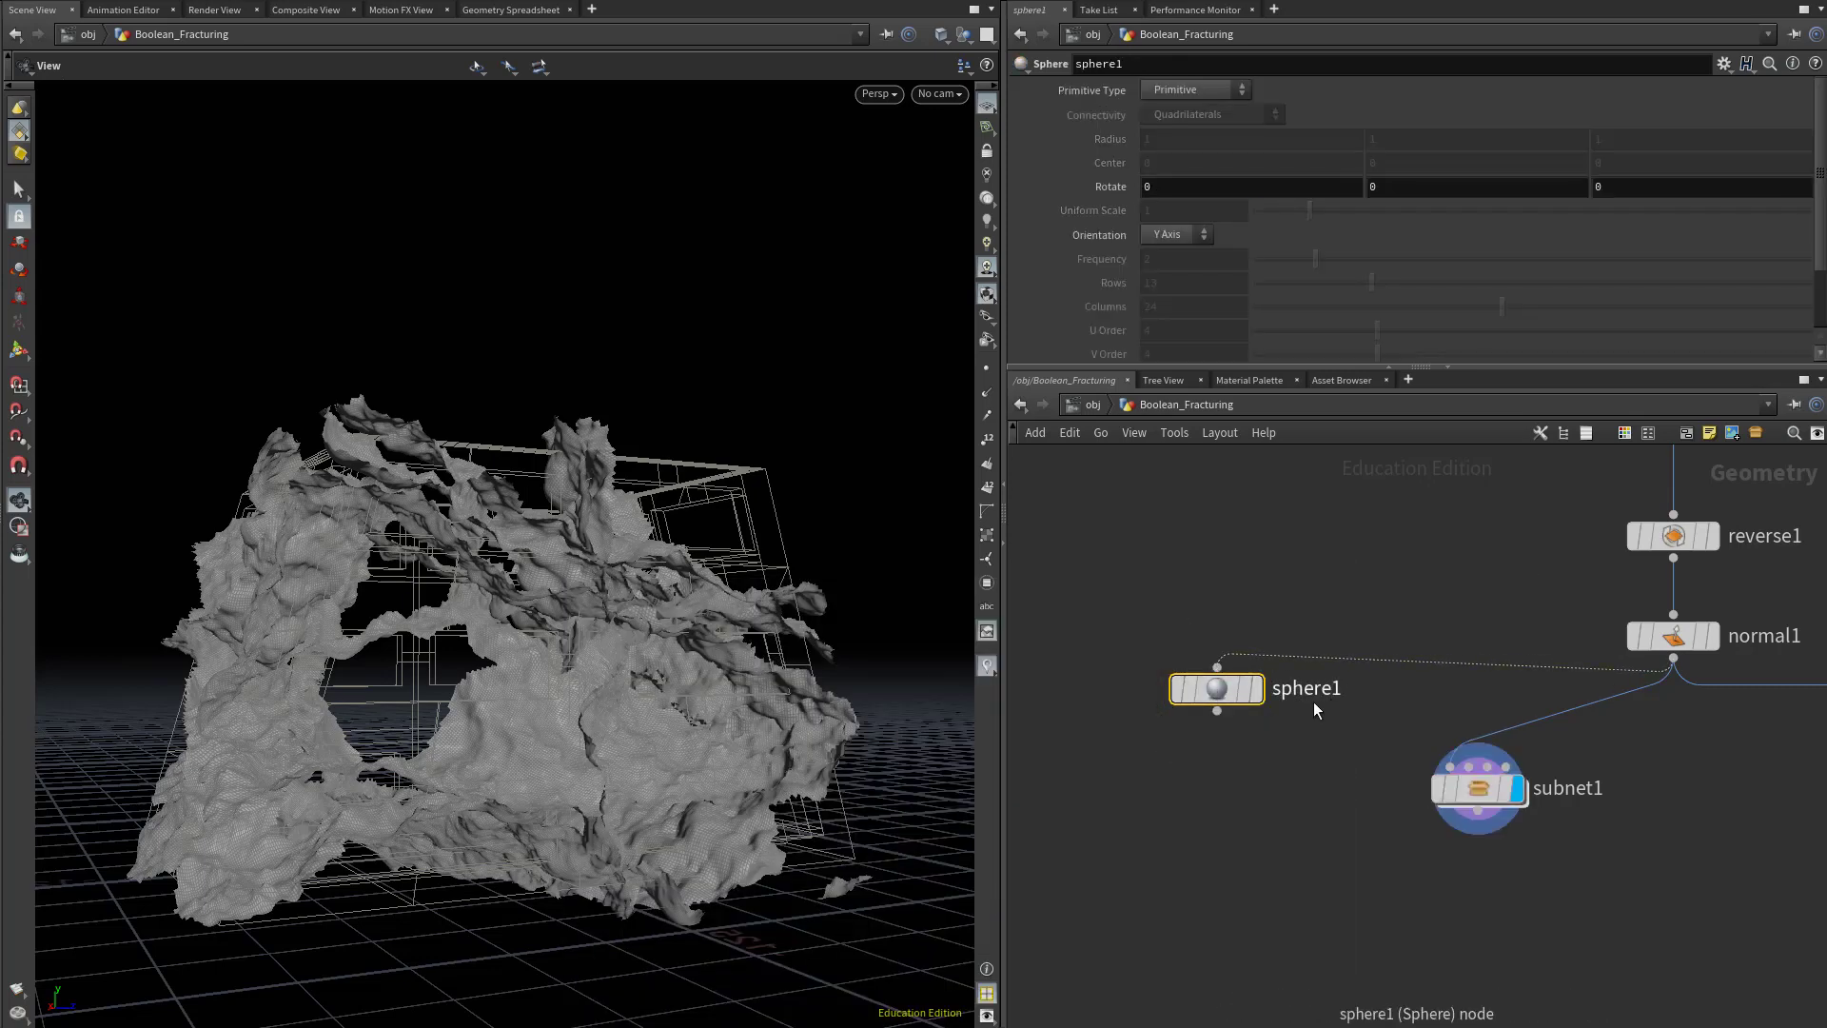
Display the sphere in the viewport and compare it with the normal1 geometry.
click(1254, 688)
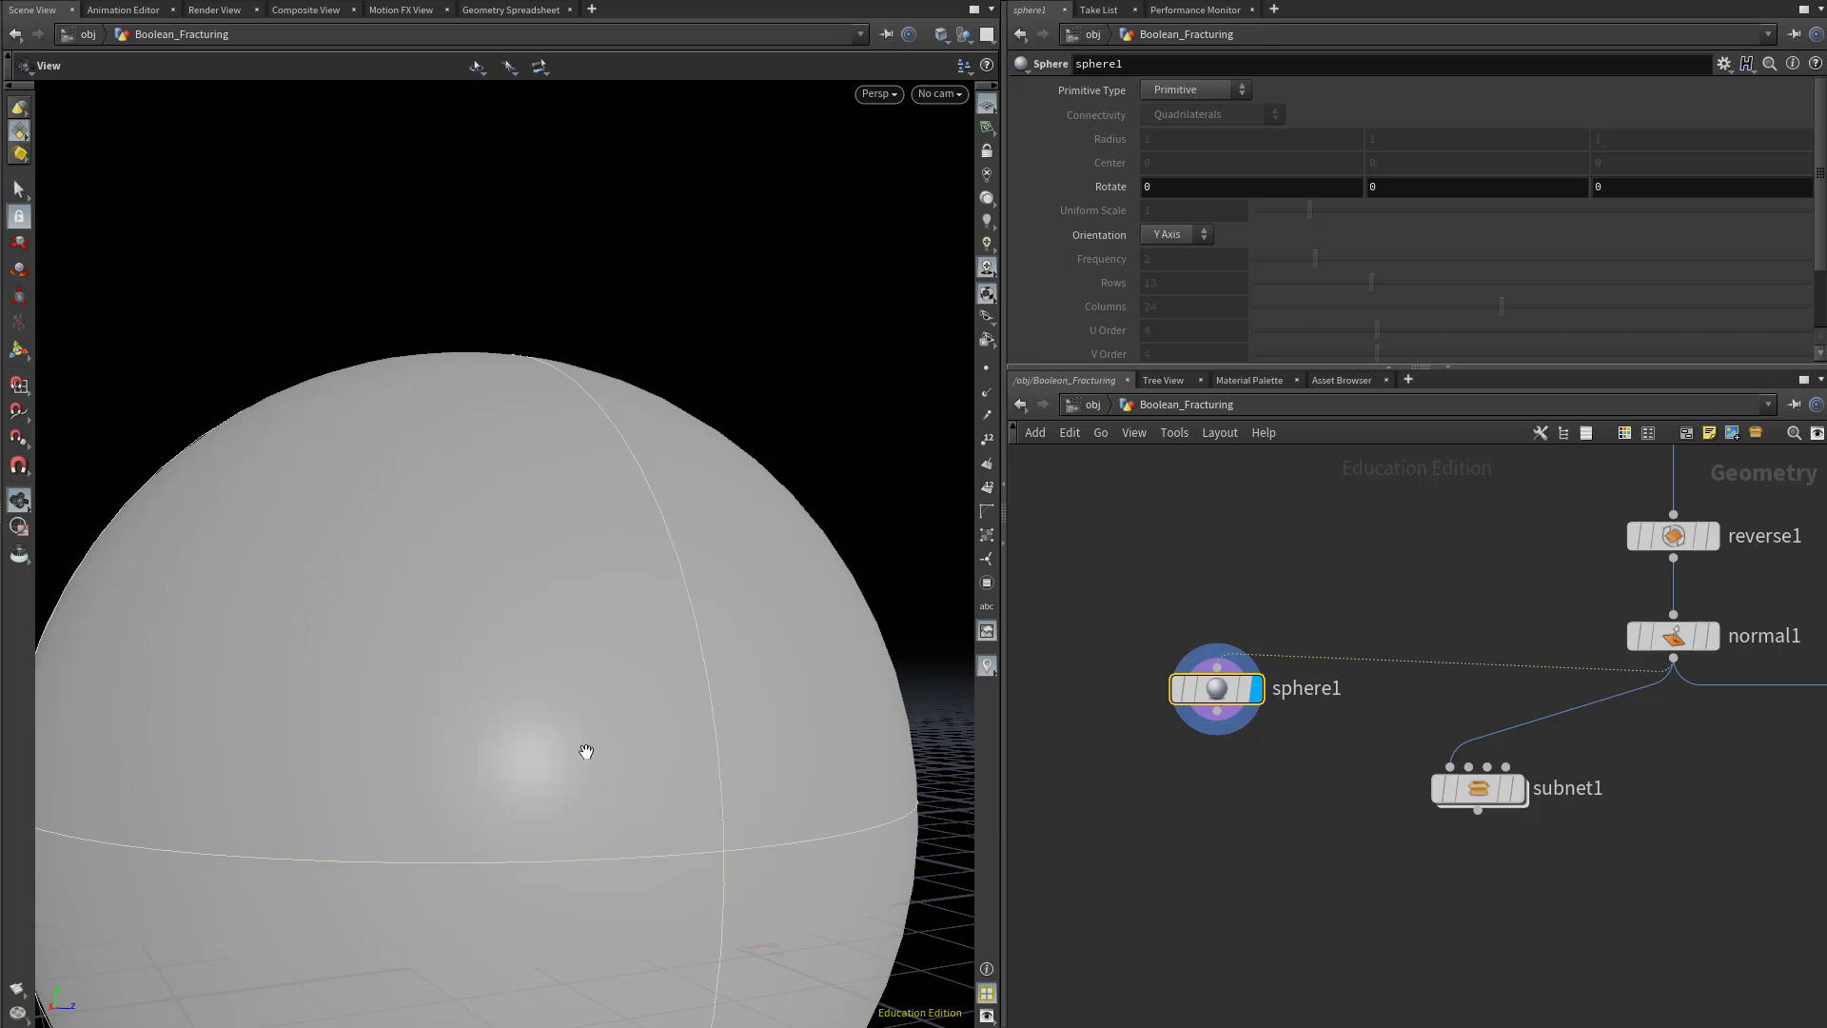
mouse_move(1705, 620)
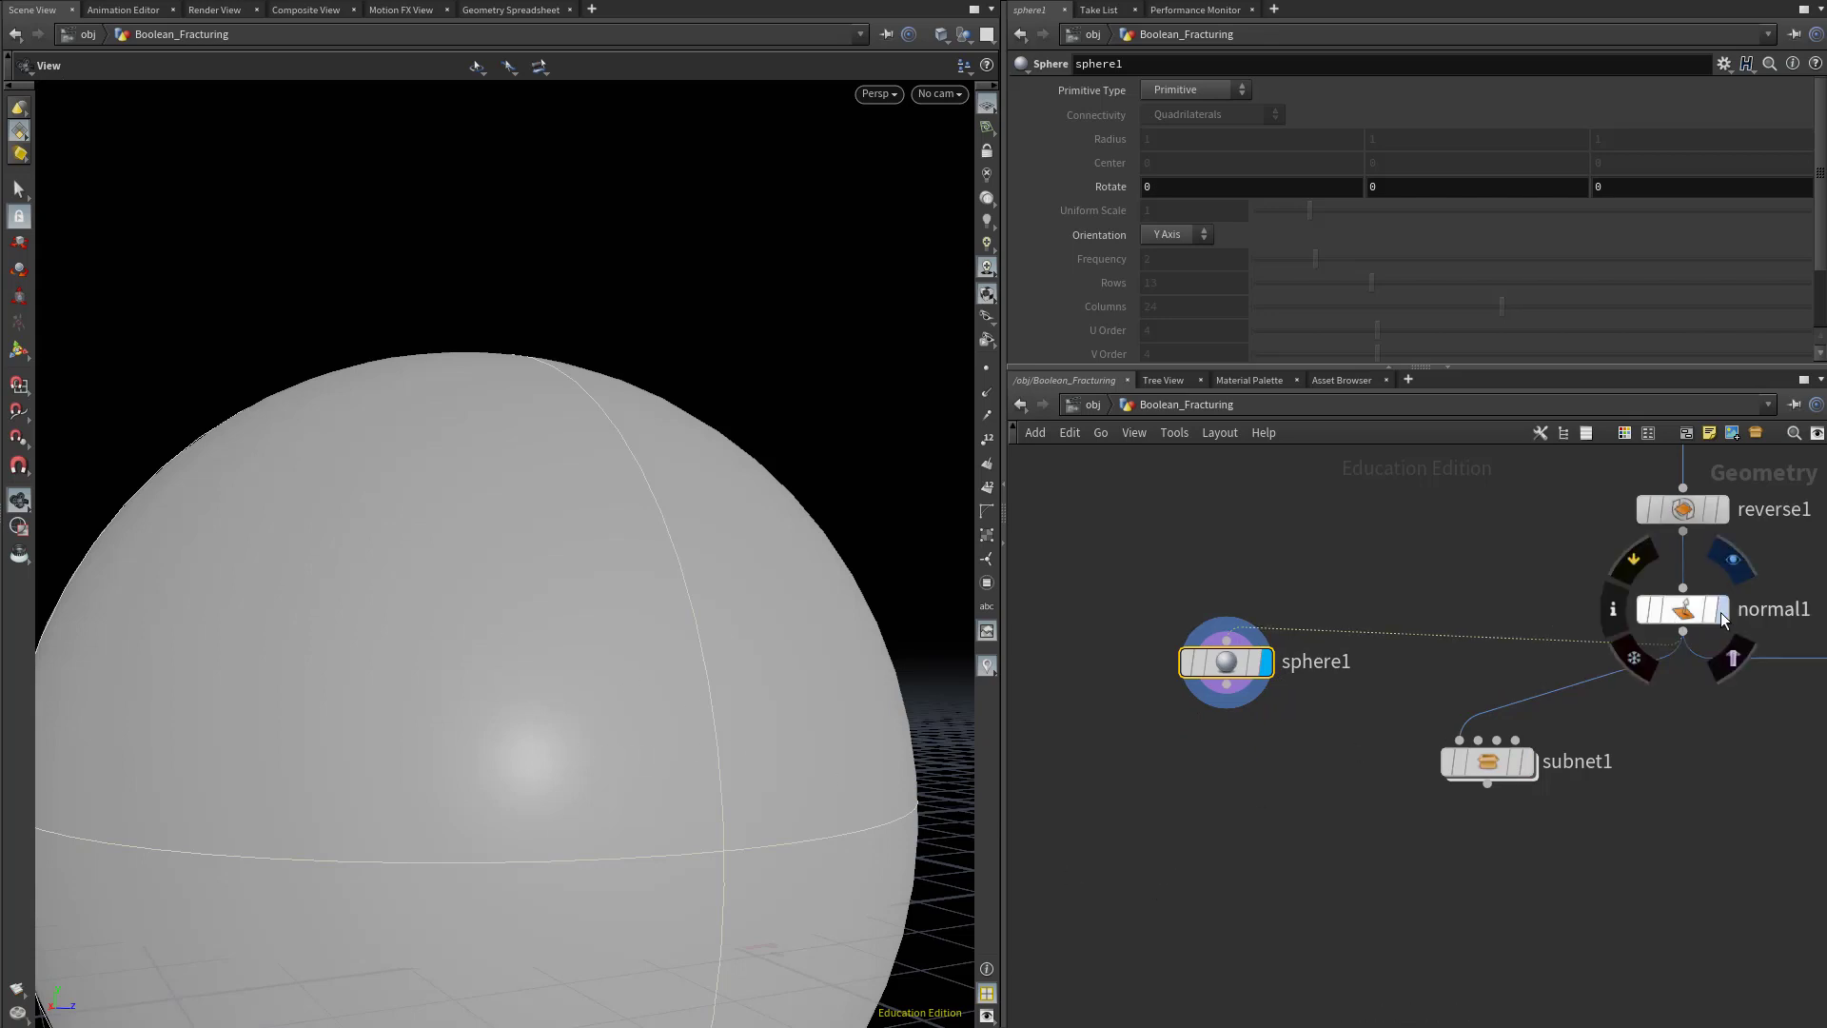
click(1733, 560)
click(1275, 613)
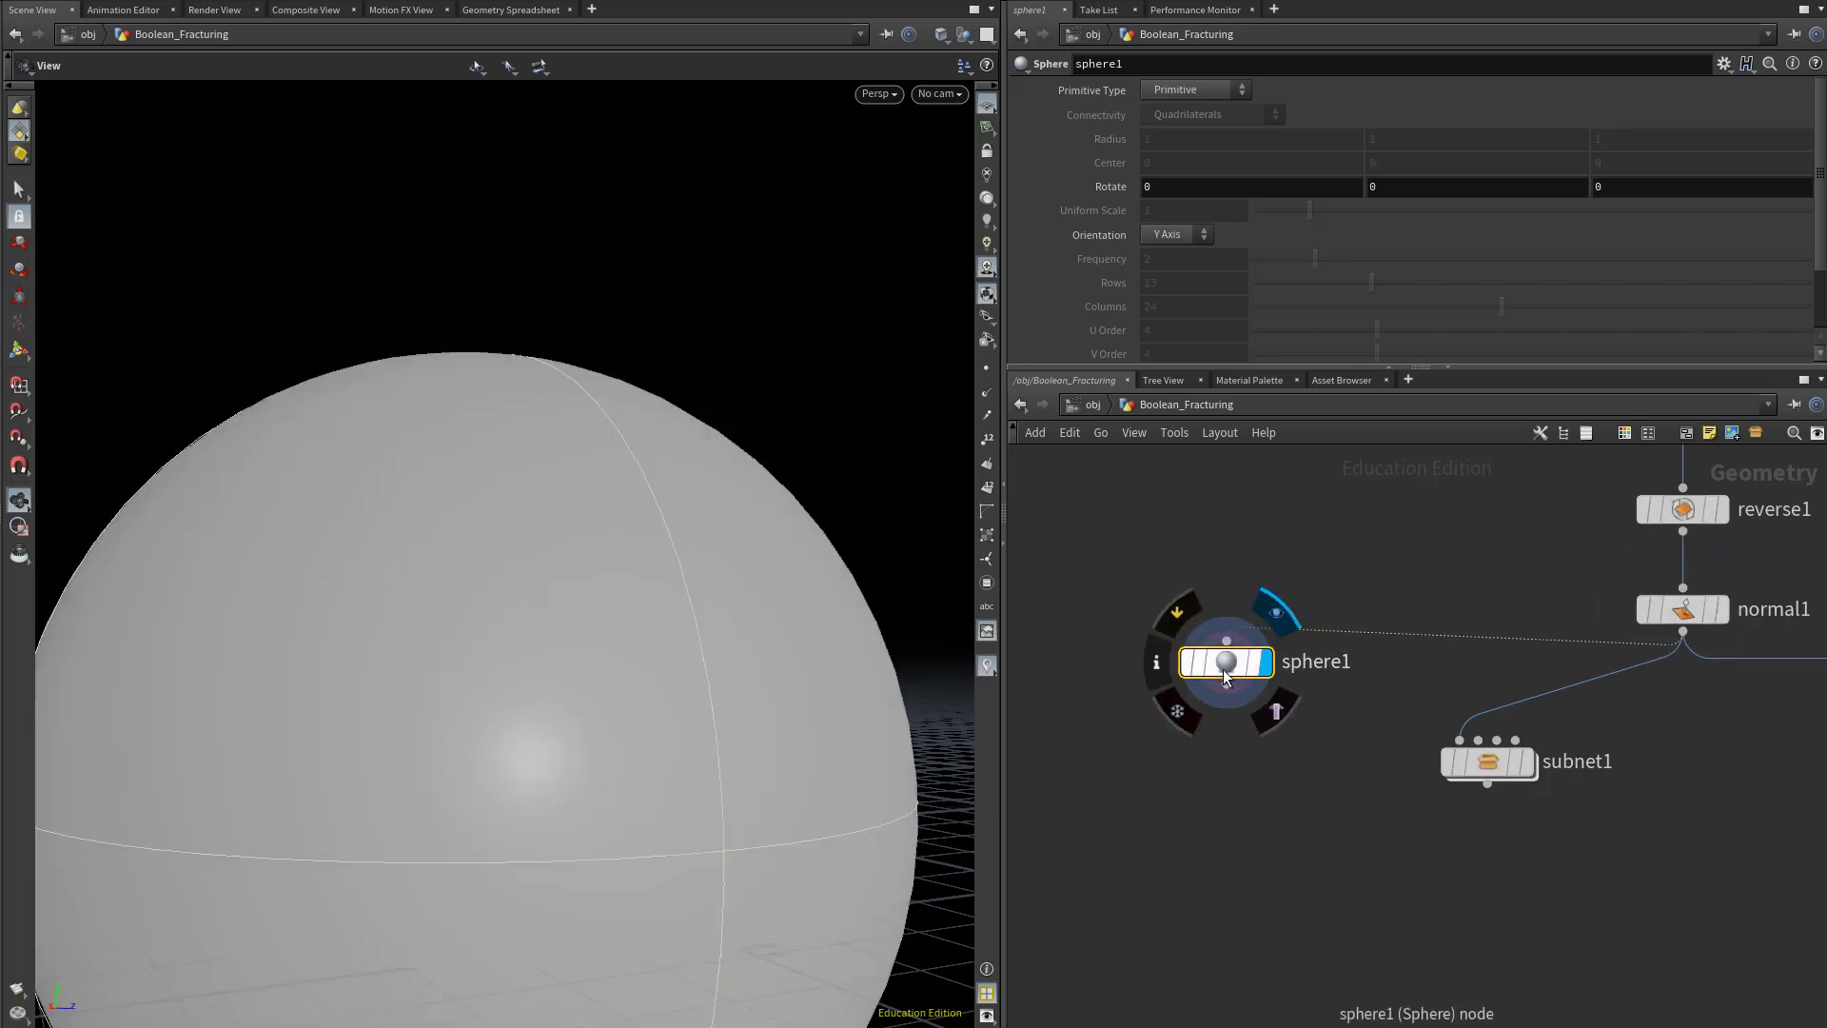
Set the sphere's primitive type to Polygon and its frequency to 20.
click(1202, 90)
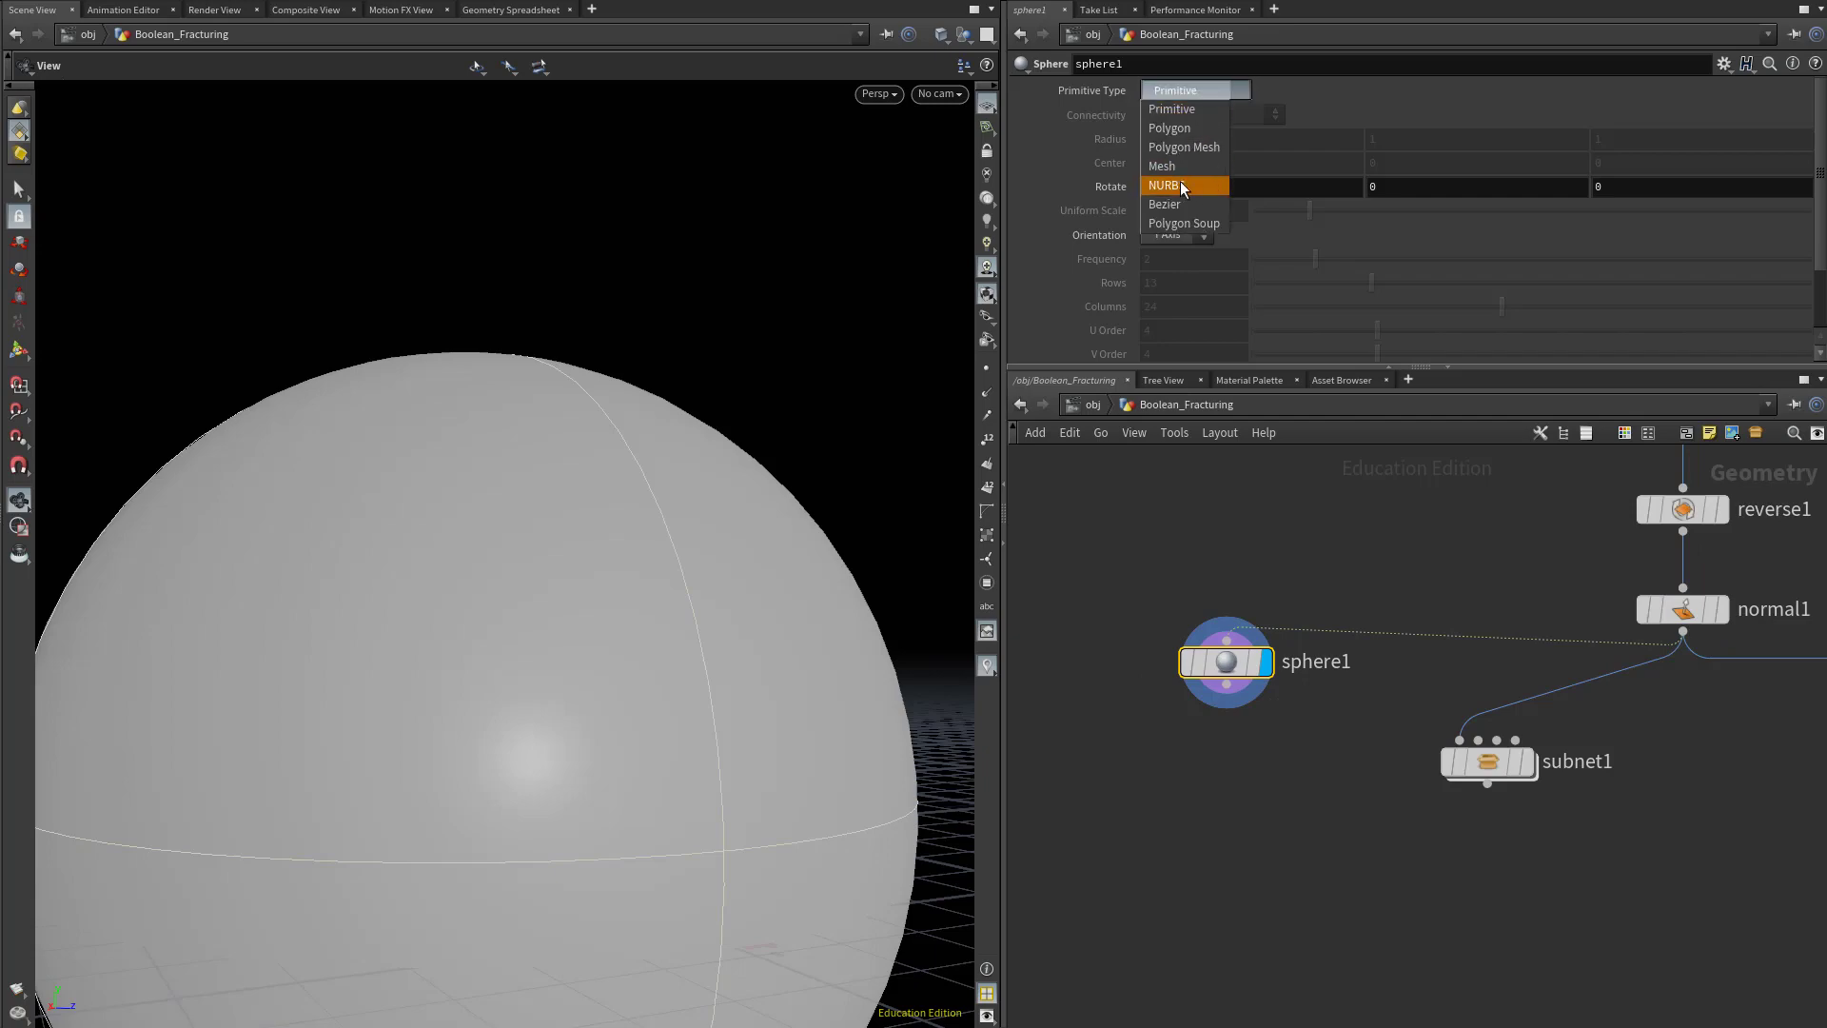
click(1179, 127)
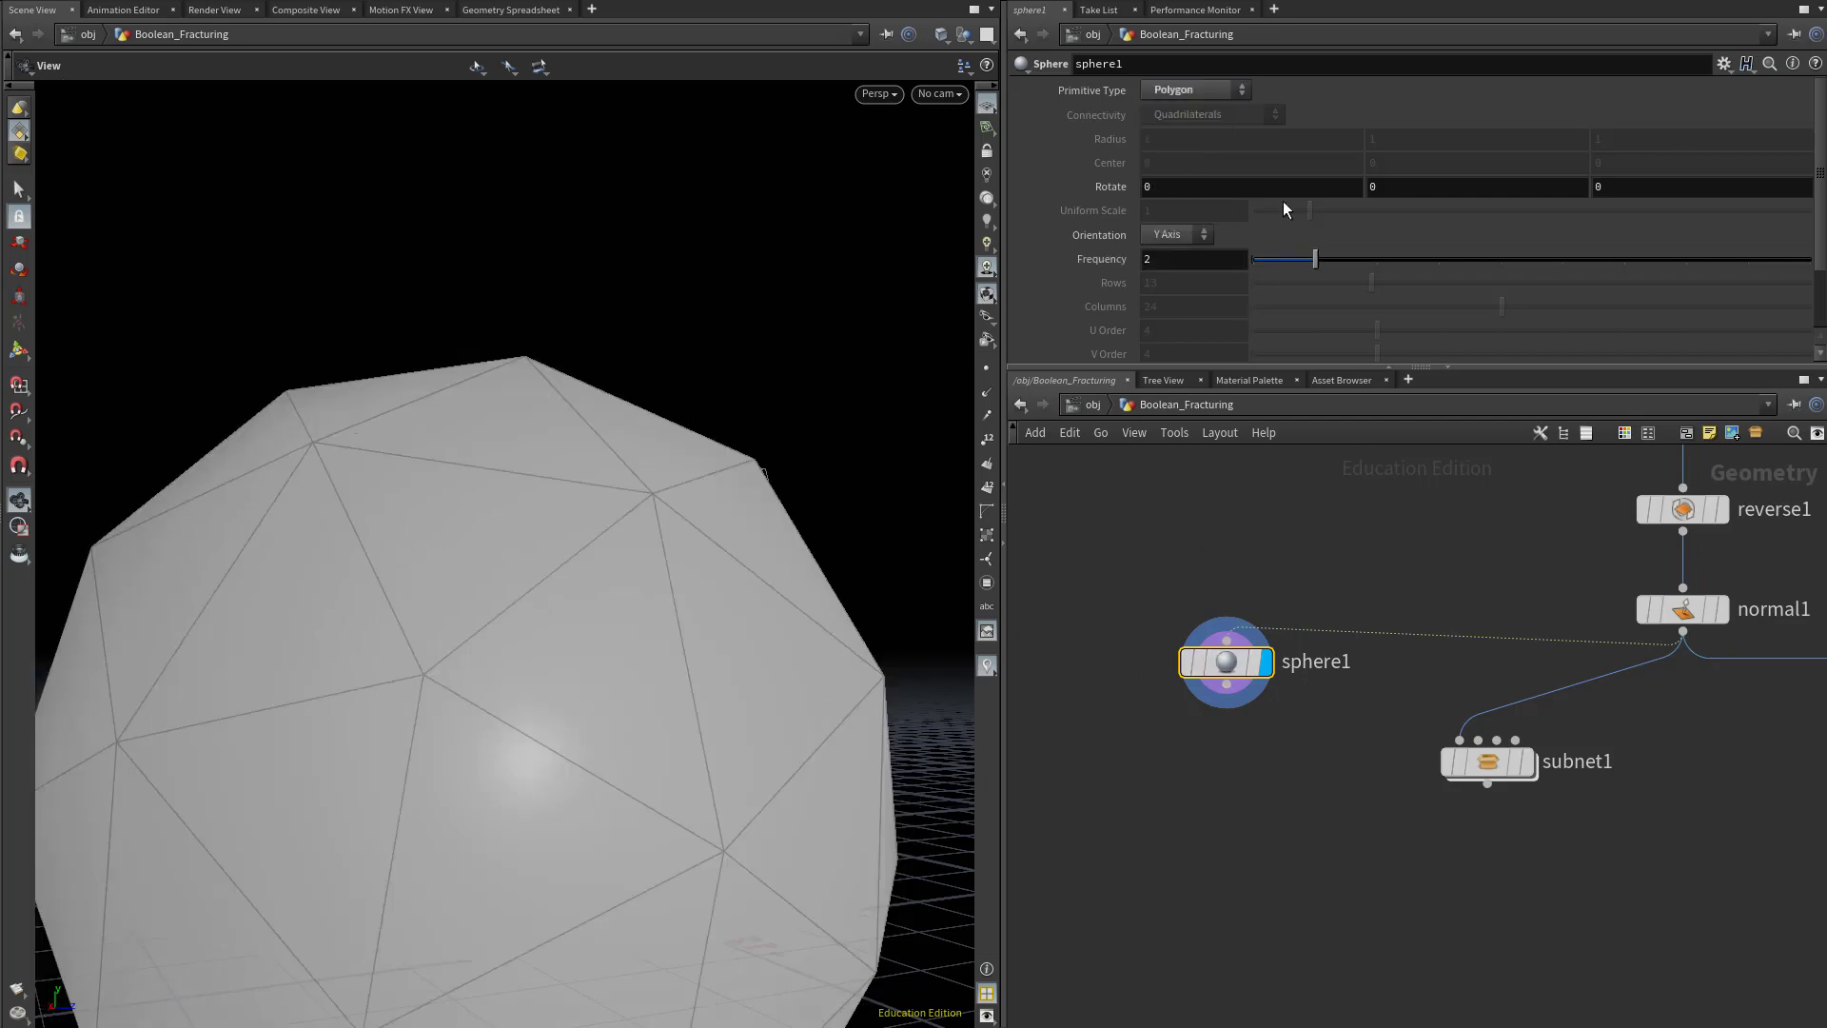
drag(1313, 260, 1807, 276)
click(1201, 257)
text(20)
key(Return)
Add a Transform node after the sphere, display it and set its uniform scale to 0.55.
key(Tab)
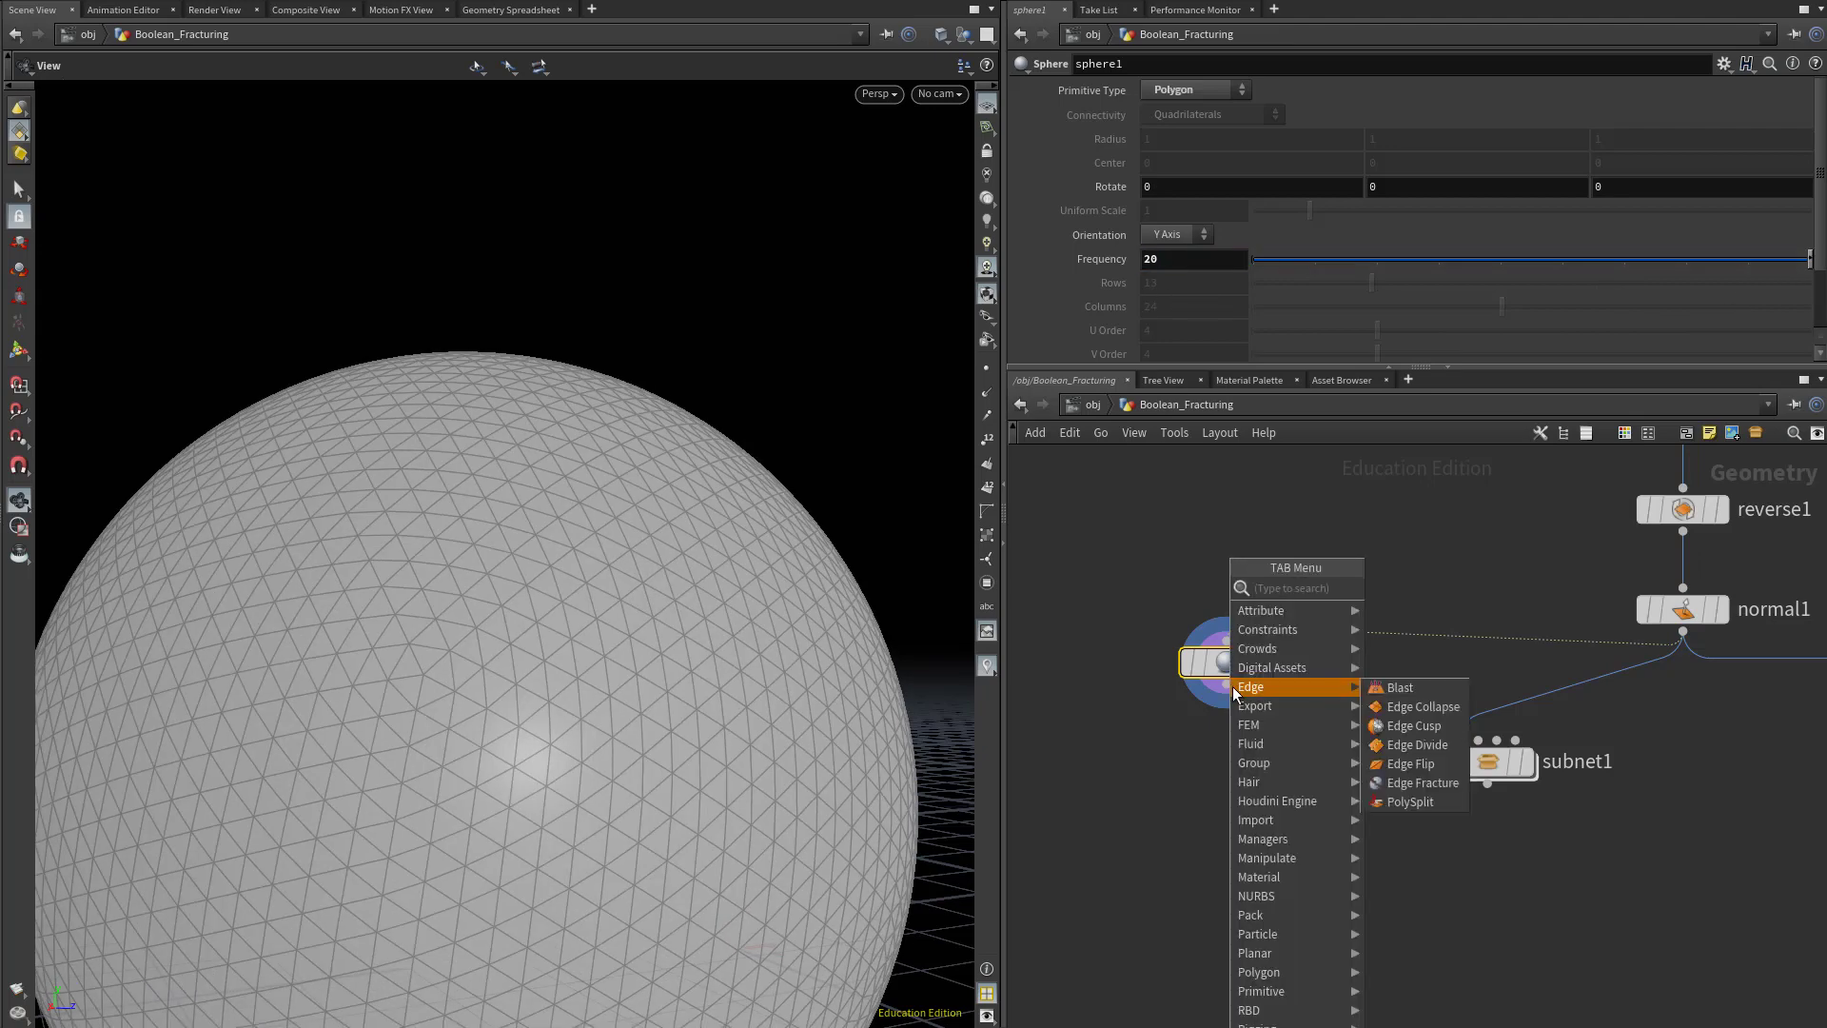
text(trans)
key(Return)
click(1231, 740)
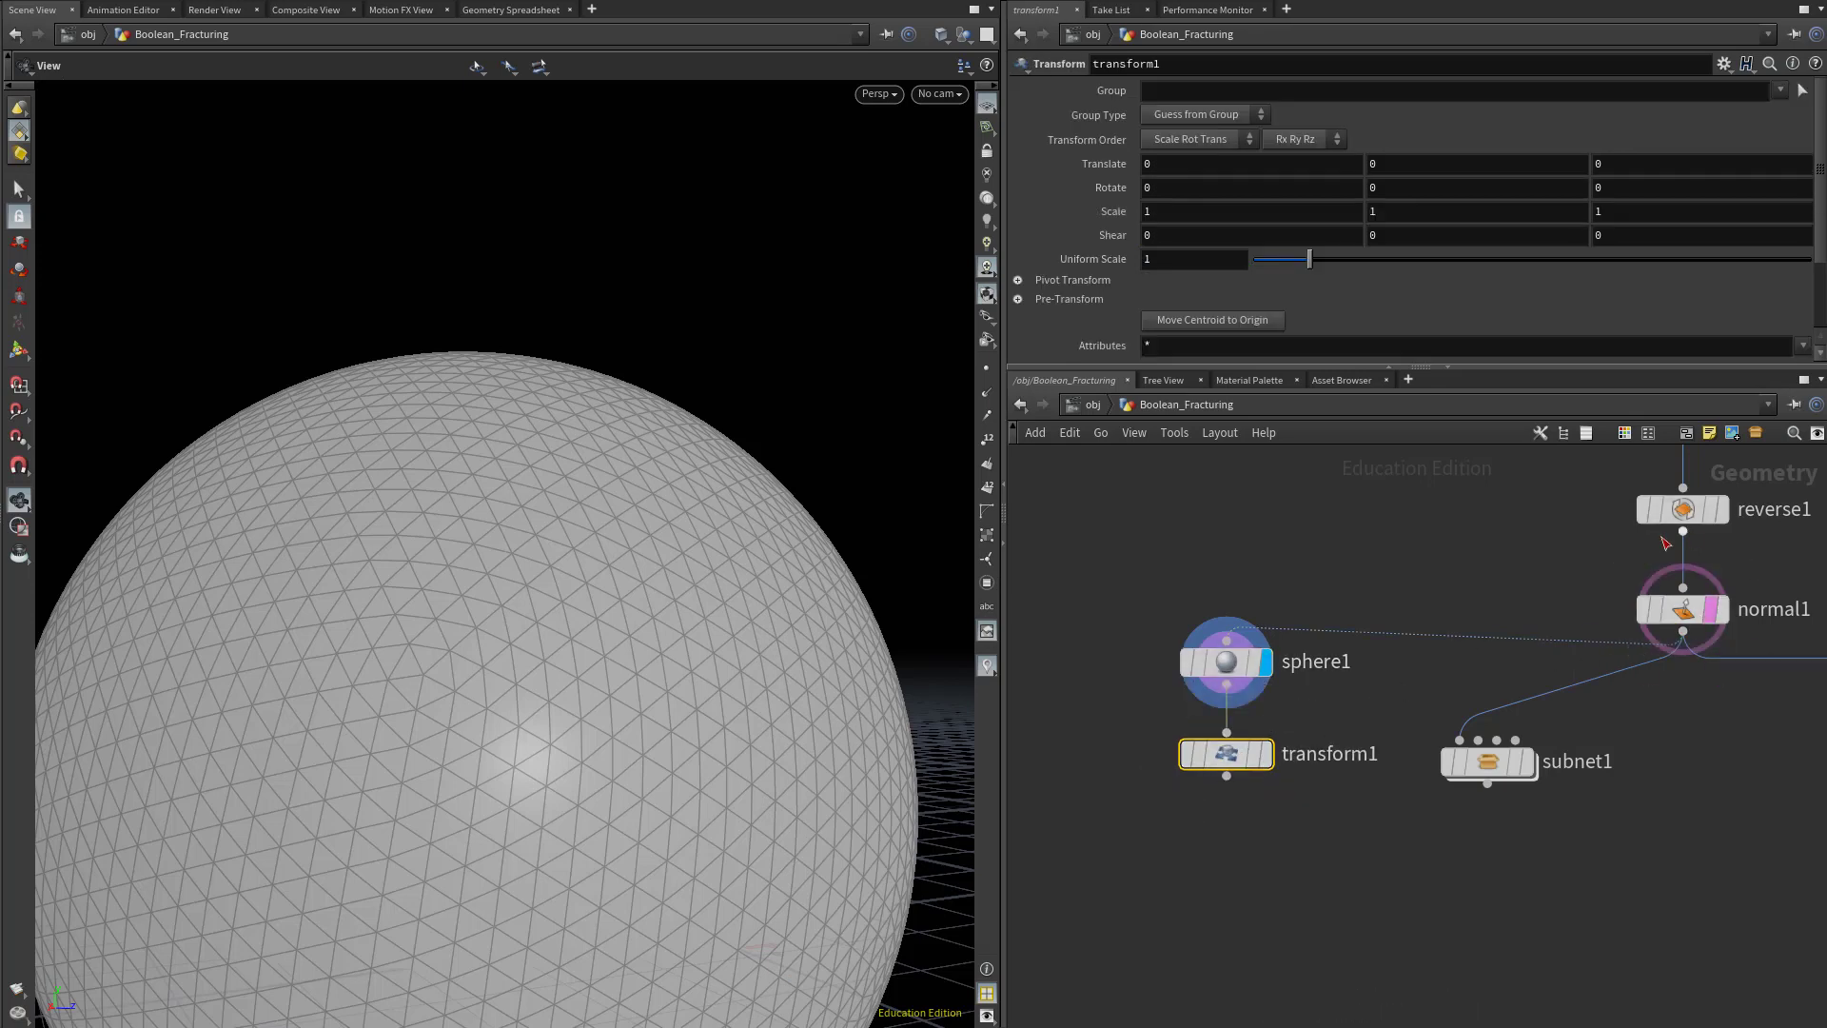
click(1269, 761)
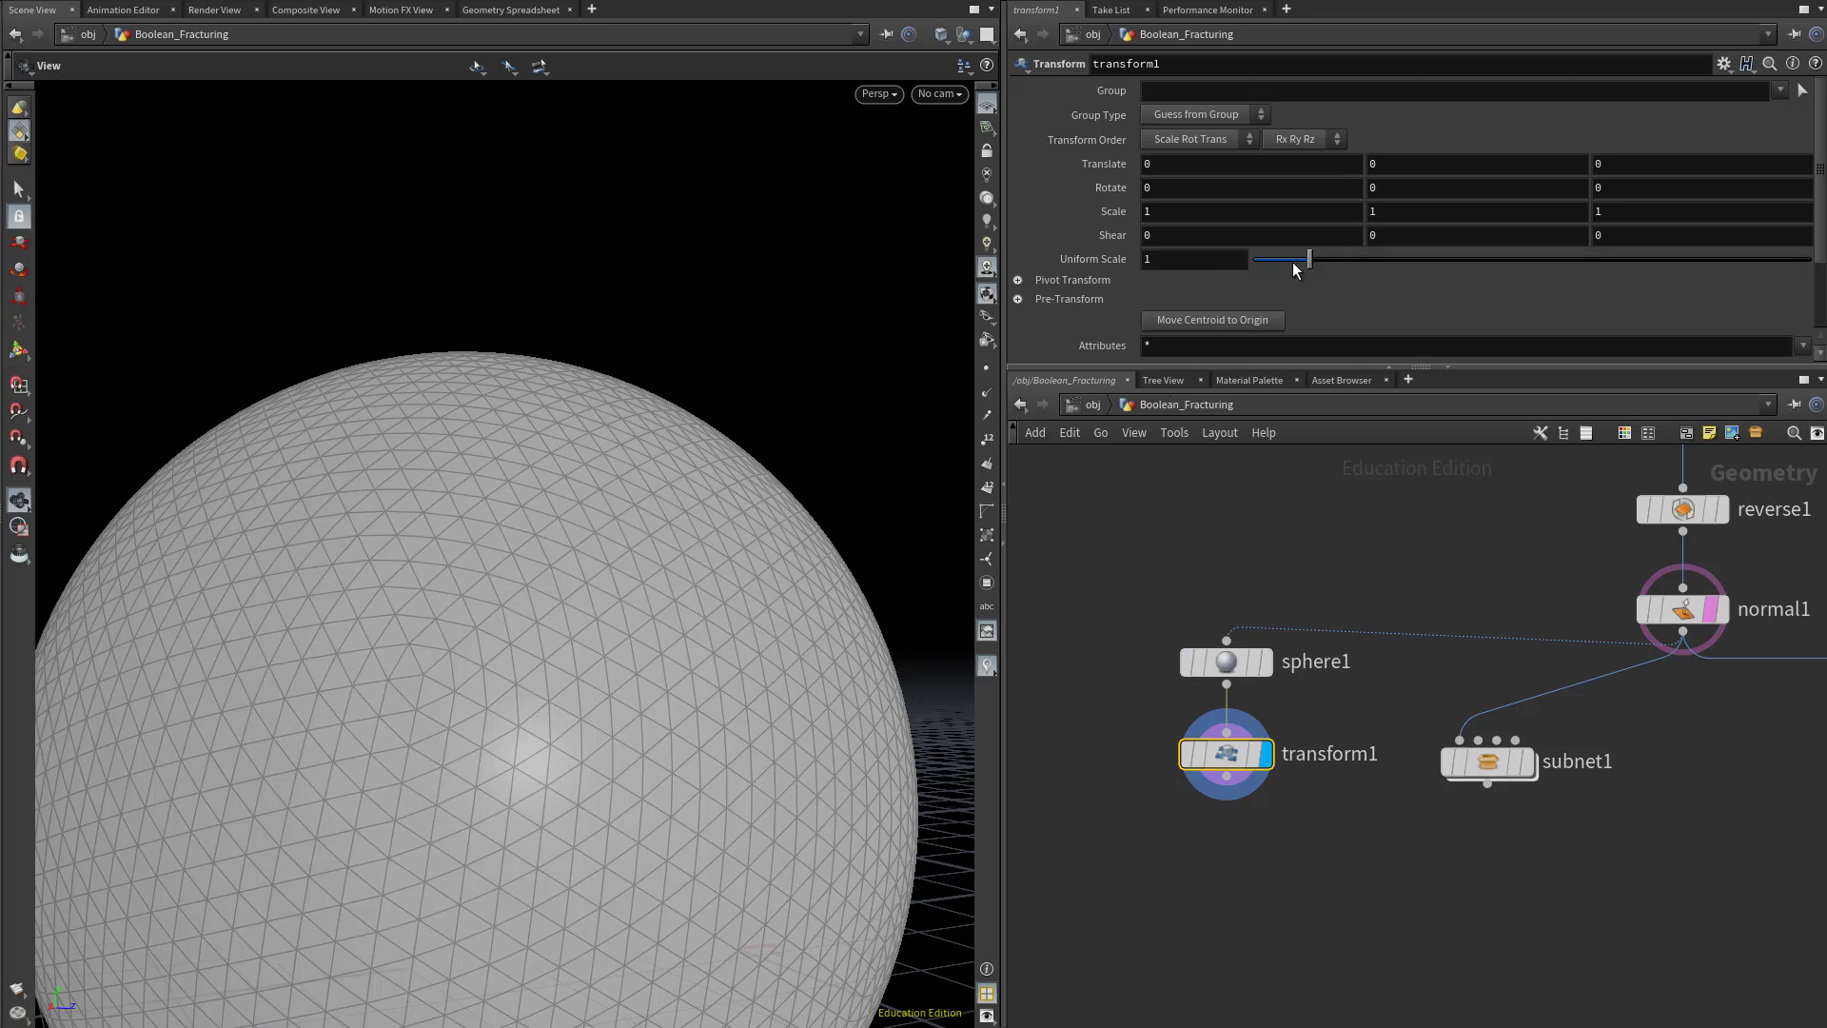
drag(1302, 269, 1283, 270)
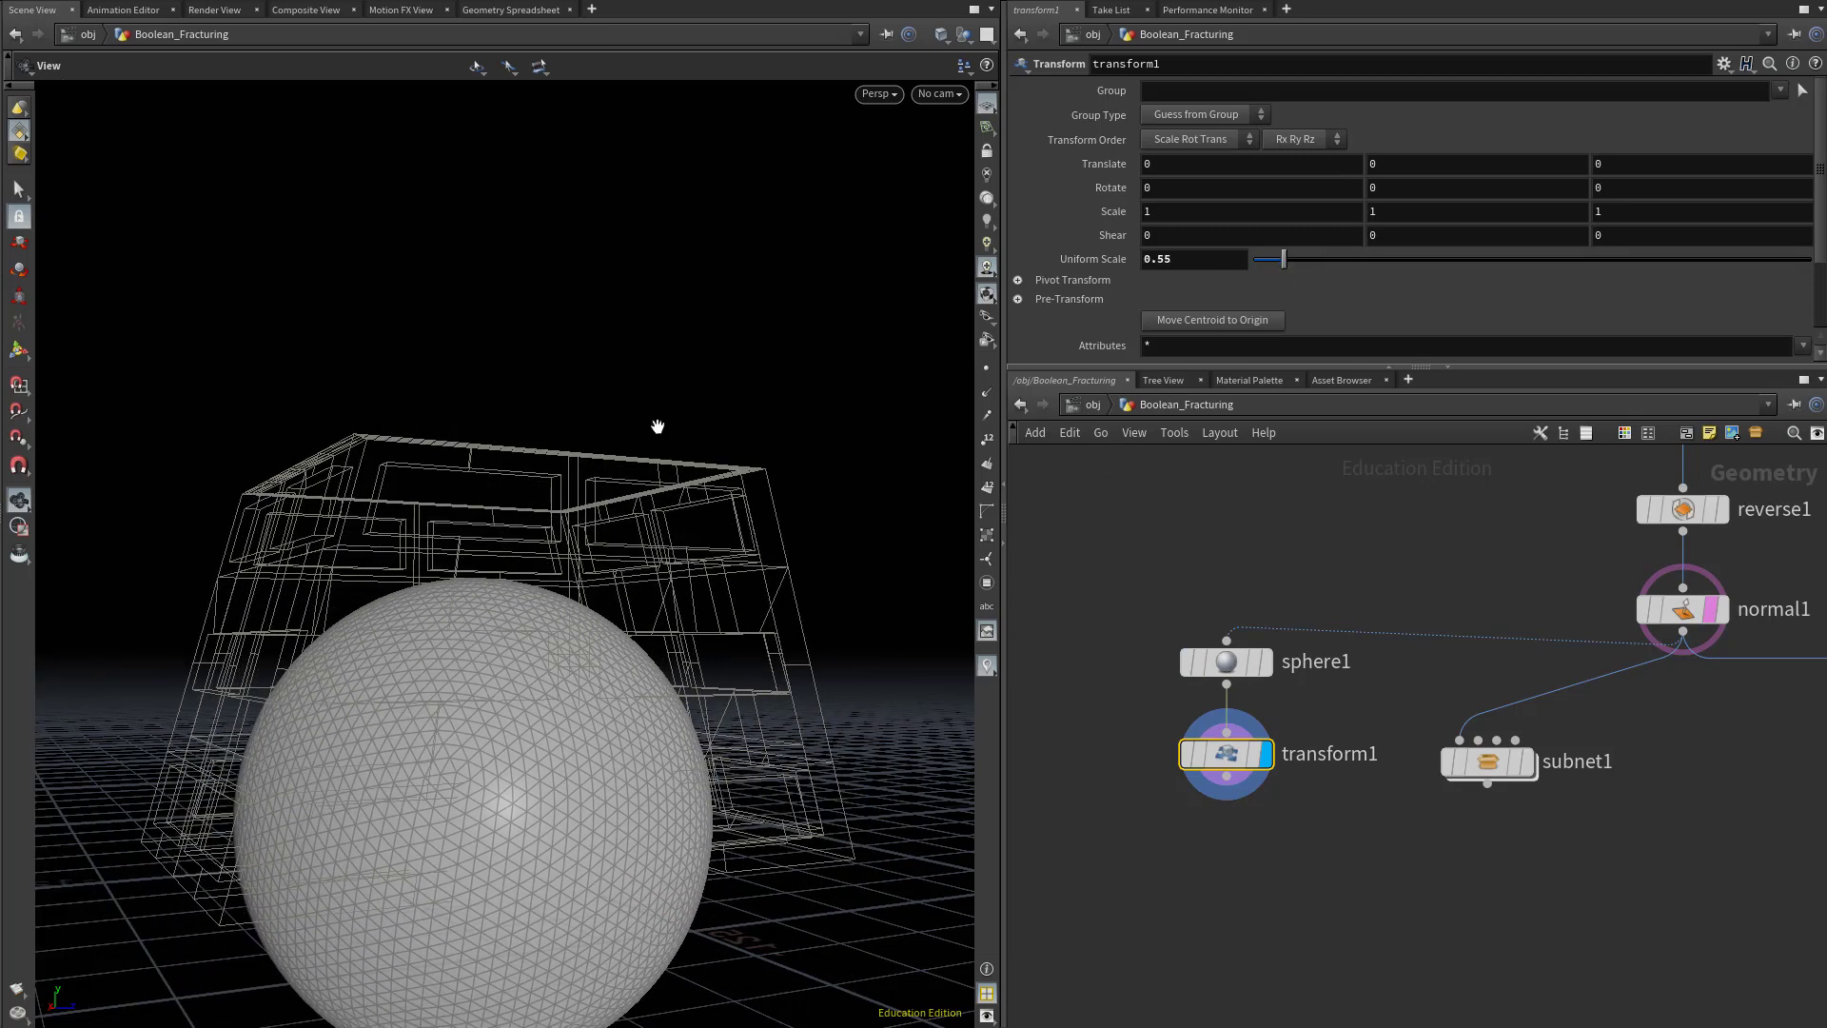
Move the sphere over the upper corner of the building, to a translate of about -43.5, 120, -34.4.
click(19, 350)
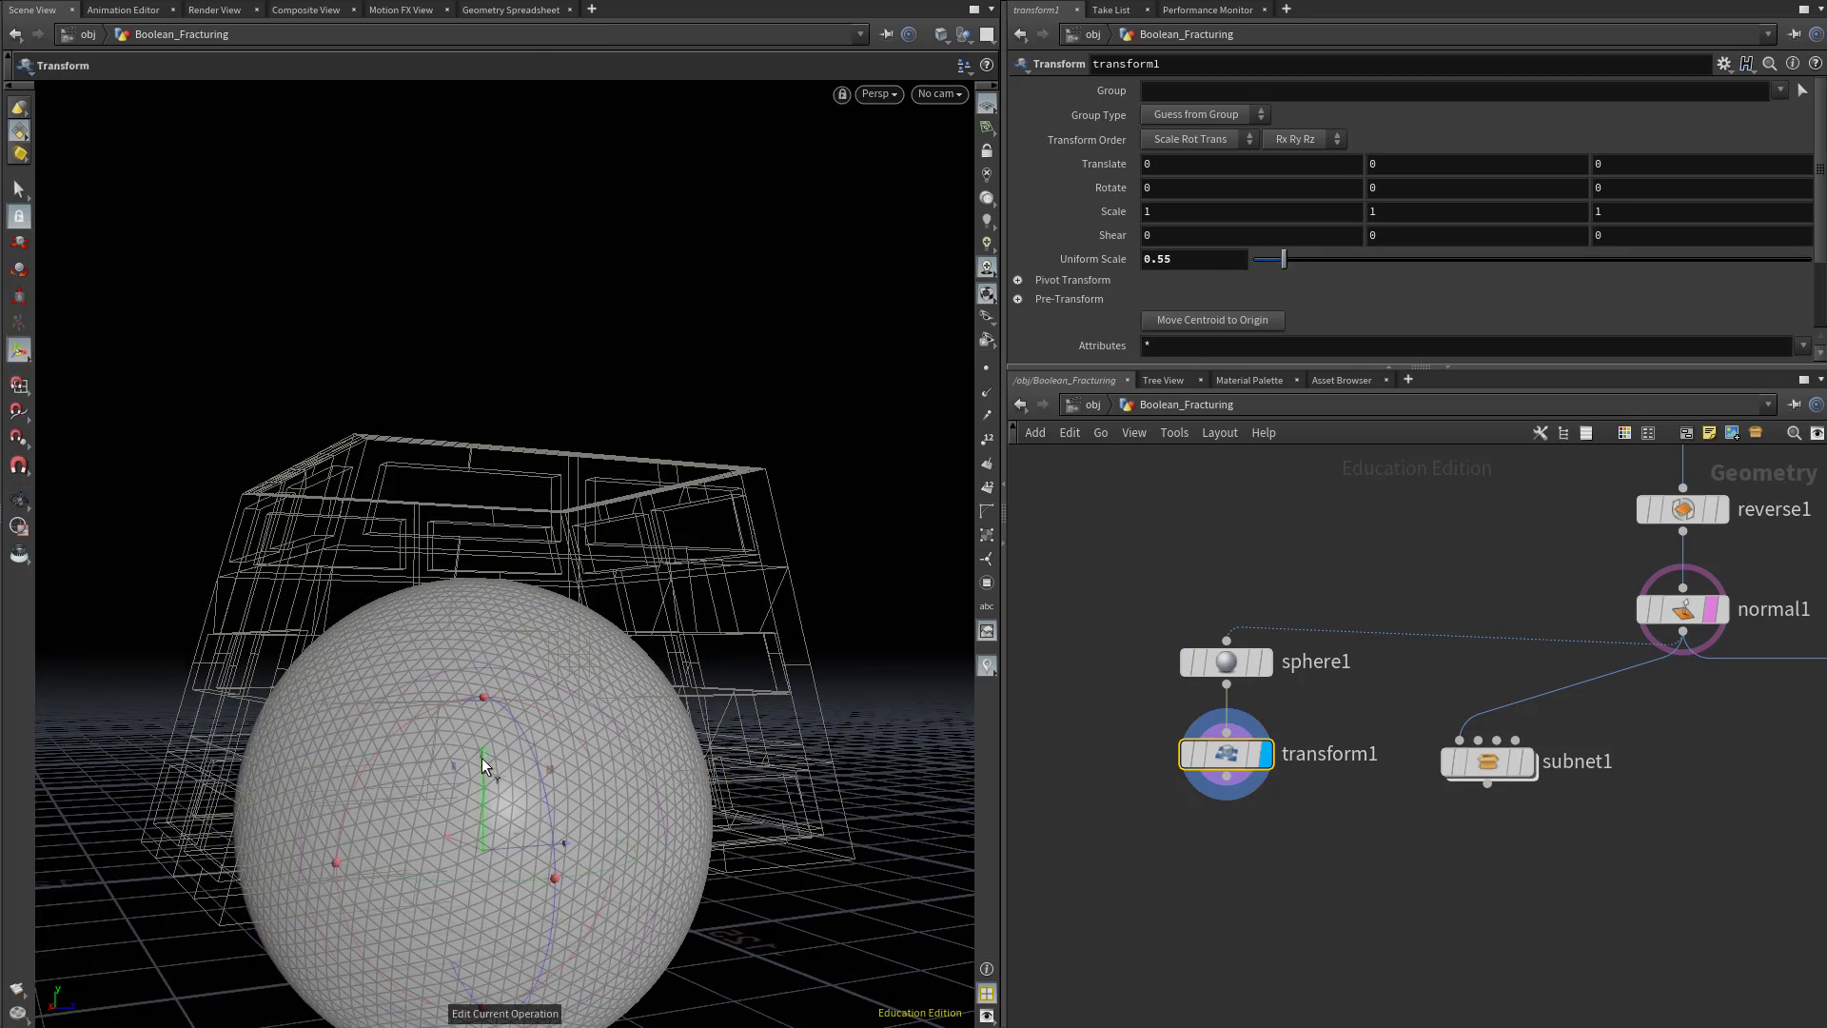
drag(481, 758, 471, 440)
key(Escape)
drag(522, 518, 522, 607)
key(Return)
drag(354, 420, 477, 481)
key(Escape)
drag(592, 558, 632, 603)
Lower subnet1 in the network, wire transform1 into its second input and display subnet1.
drag(1487, 773, 1484, 918)
click(1231, 789)
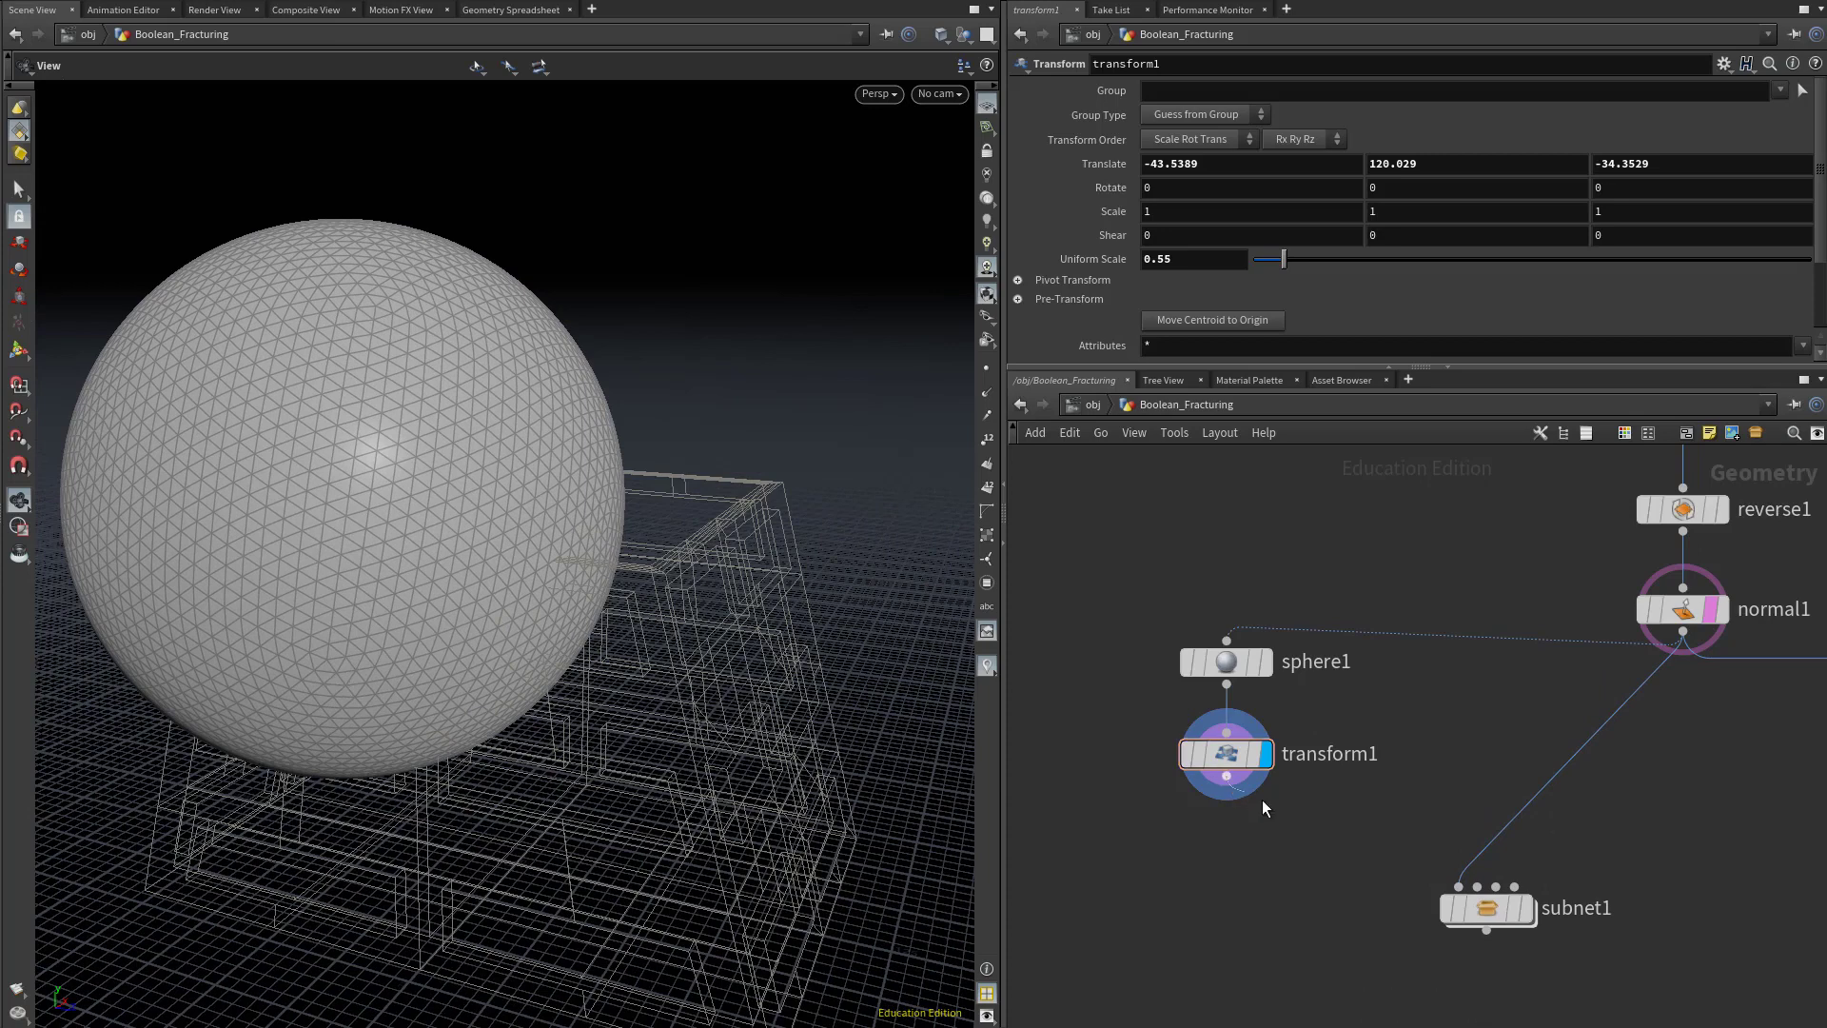
click(1471, 862)
click(1512, 911)
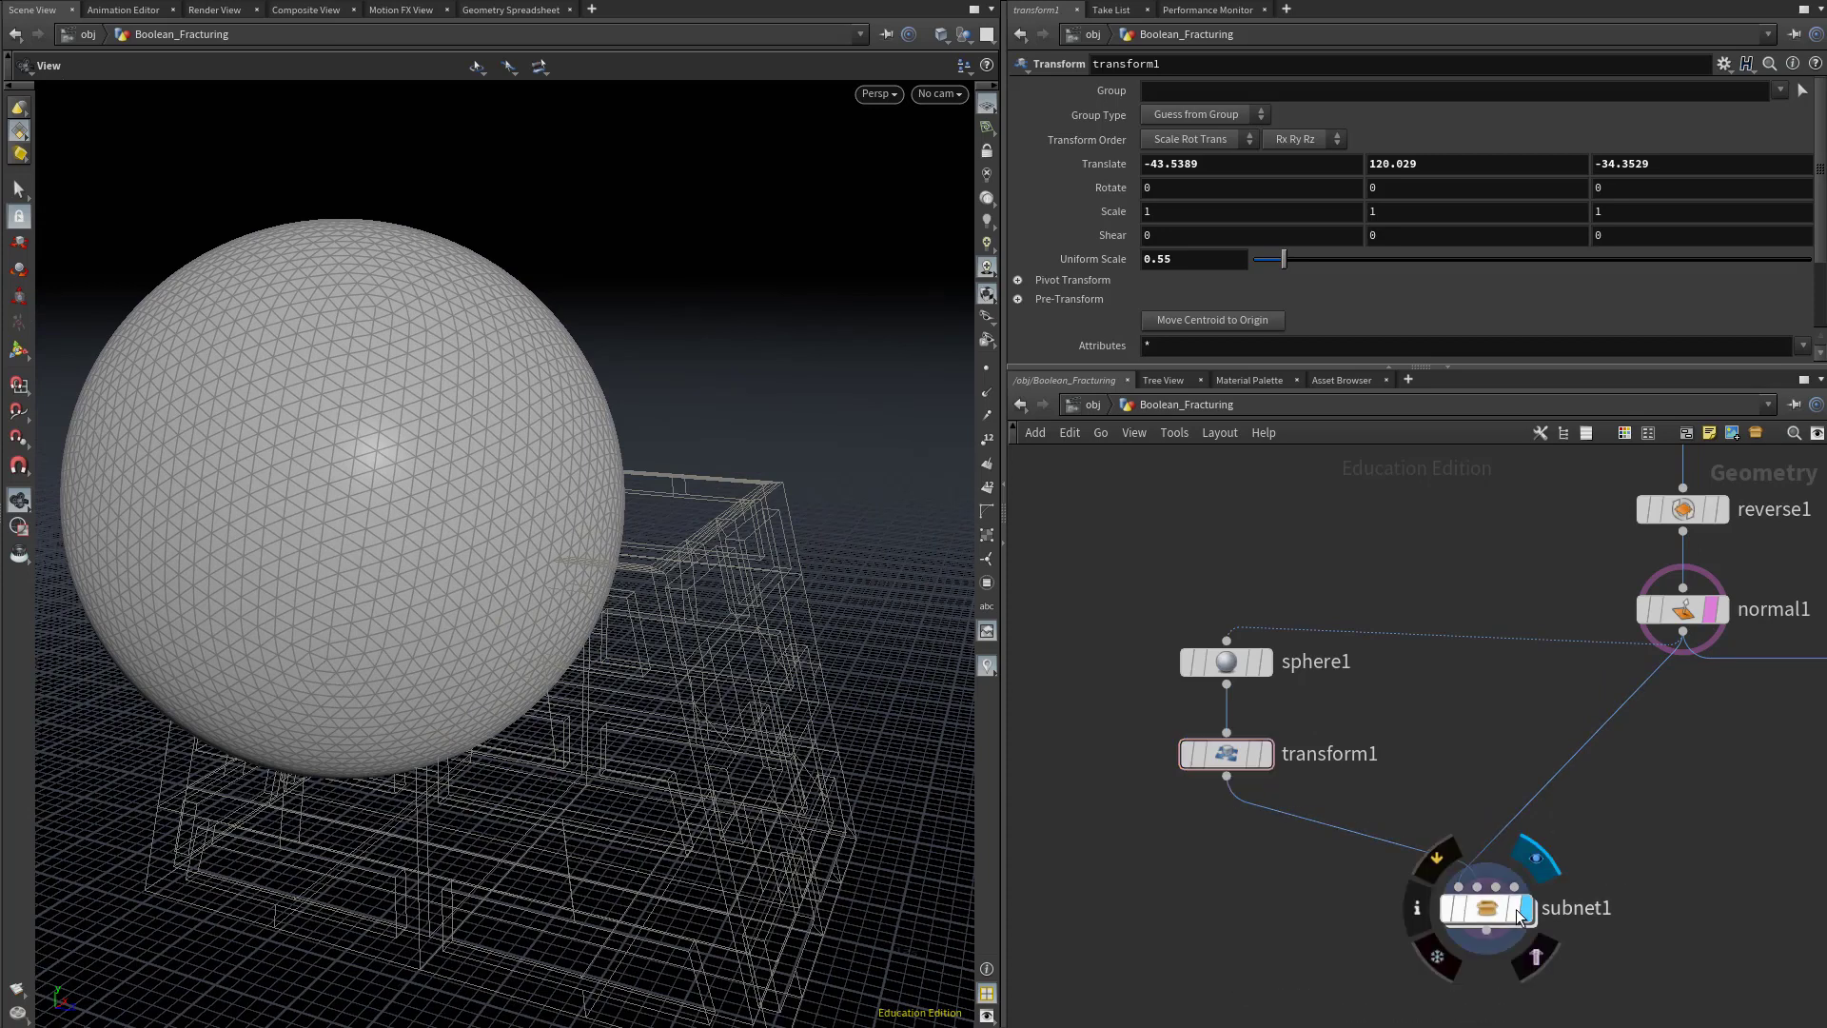
Enter subnet1 and move Sub-Network Input #2 across to the left, beside the grid1 node.
double_click(1493, 913)
scroll(1661, 596, up, 5)
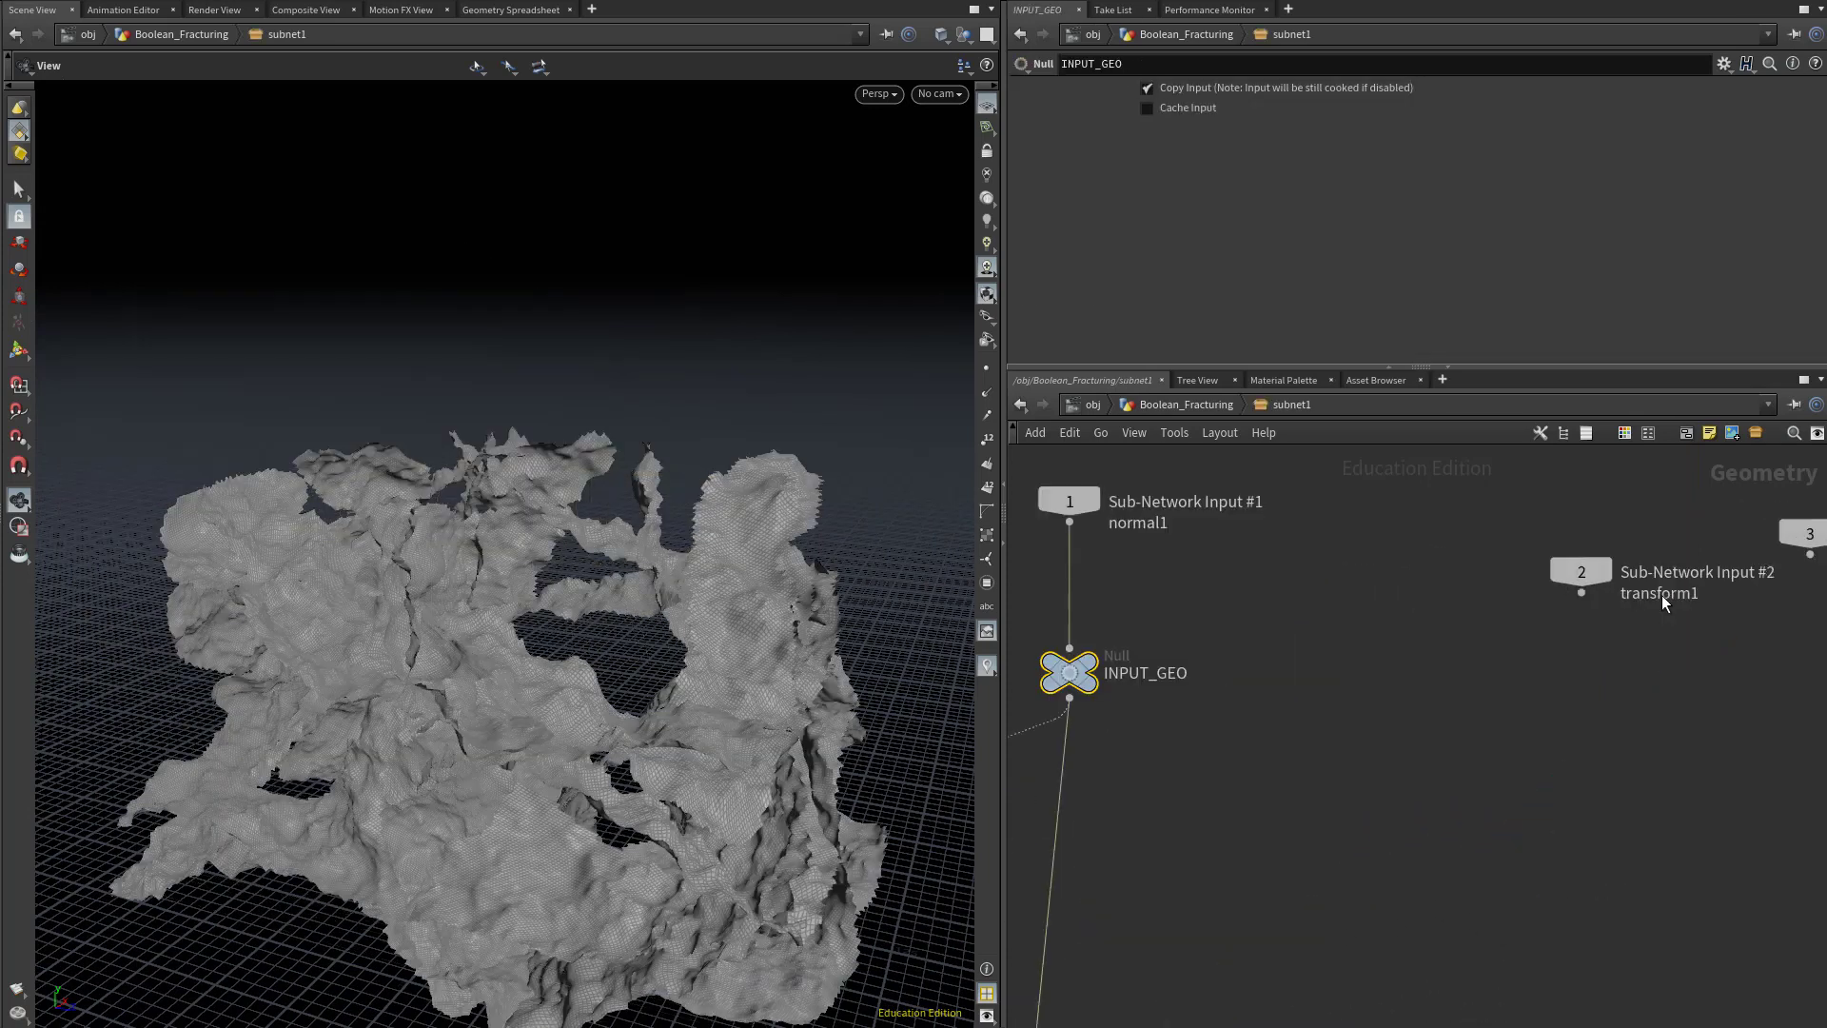
drag(1586, 574, 1379, 702)
scroll(1325, 847, down, 4)
middle_drag(1325, 847, 1707, 681)
scroll(1639, 707, up, 1)
drag(1725, 583, 1063, 657)
middle_drag(1075, 819, 1323, 758)
drag(1315, 591, 1147, 692)
scroll(1160, 704, down, 5)
Select the upper chain of nodes through copytopoints1 and move it up, opening a gap above connectivity1.
drag(1226, 511, 1590, 785)
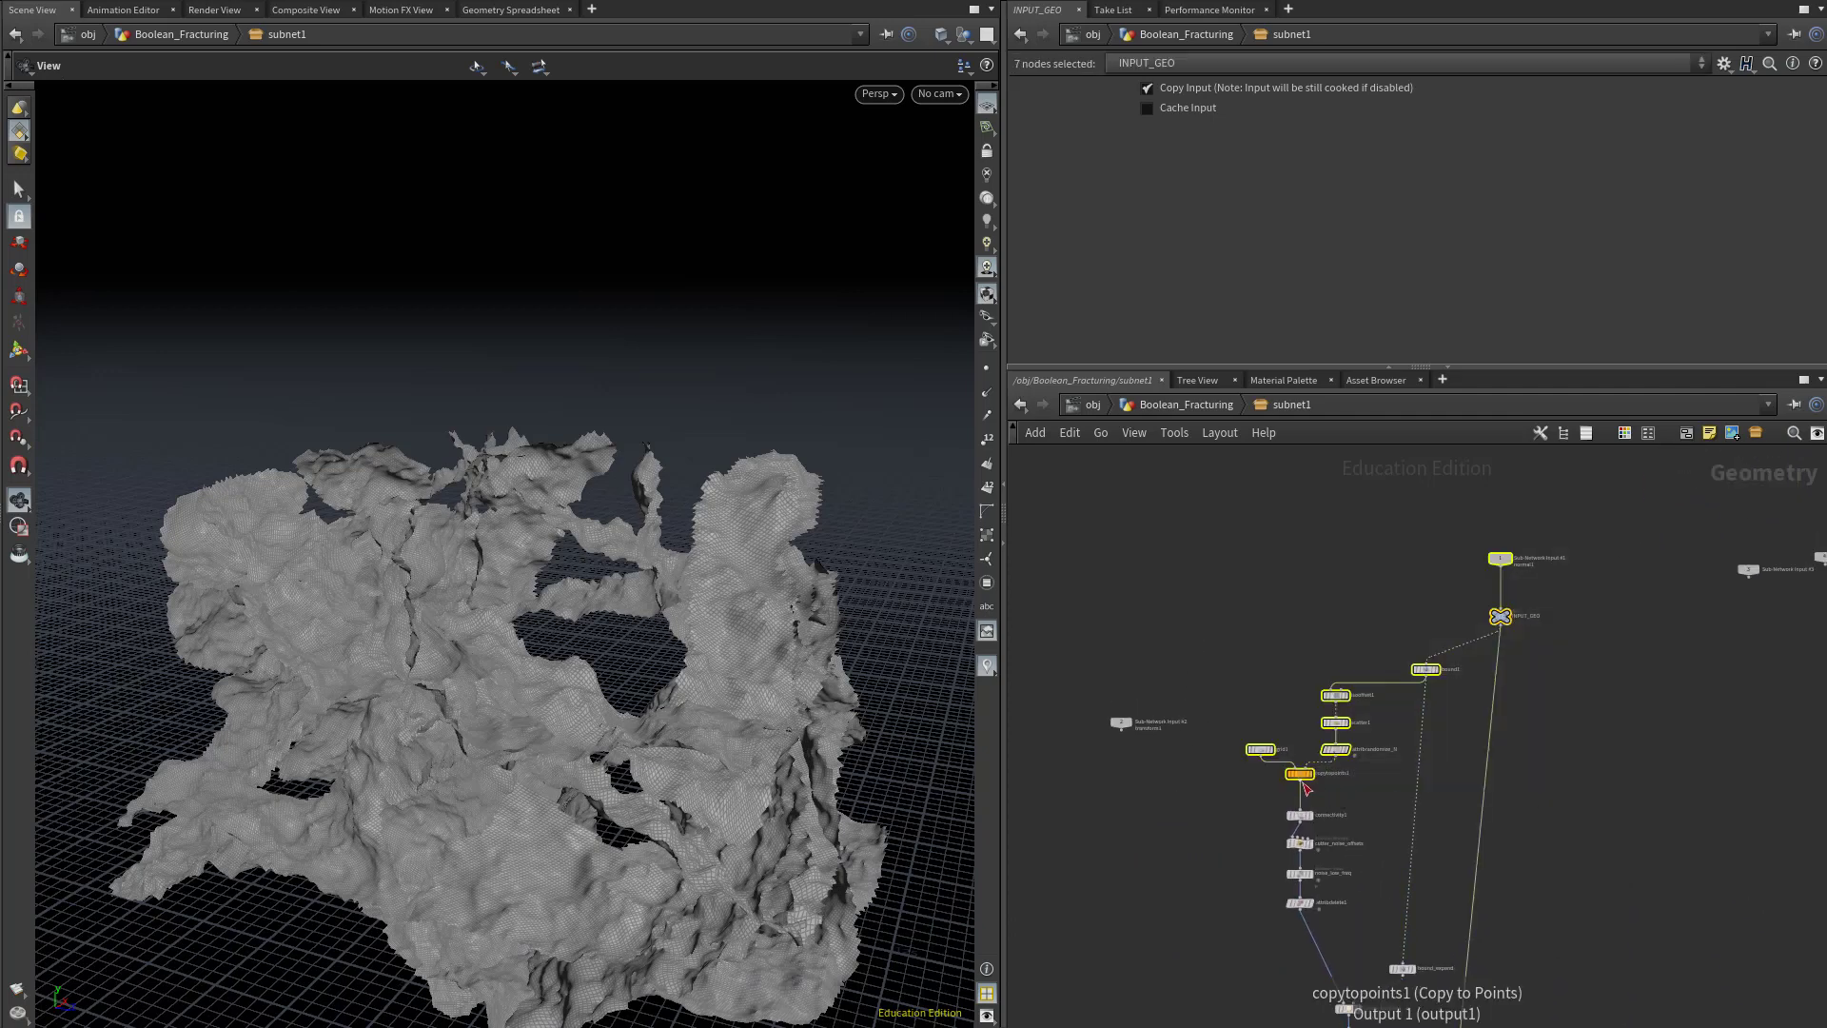
mouse_move(1299, 776)
drag(1300, 775, 1304, 687)
click(1296, 746)
Insert a Merge node on the wire between copytopoints1 and connectivity1.
scroll(1299, 747, up, 5)
middle_drag(1299, 747, 1403, 779)
scroll(1402, 778, down, 1)
key(Tab)
text(merge)
key(Return)
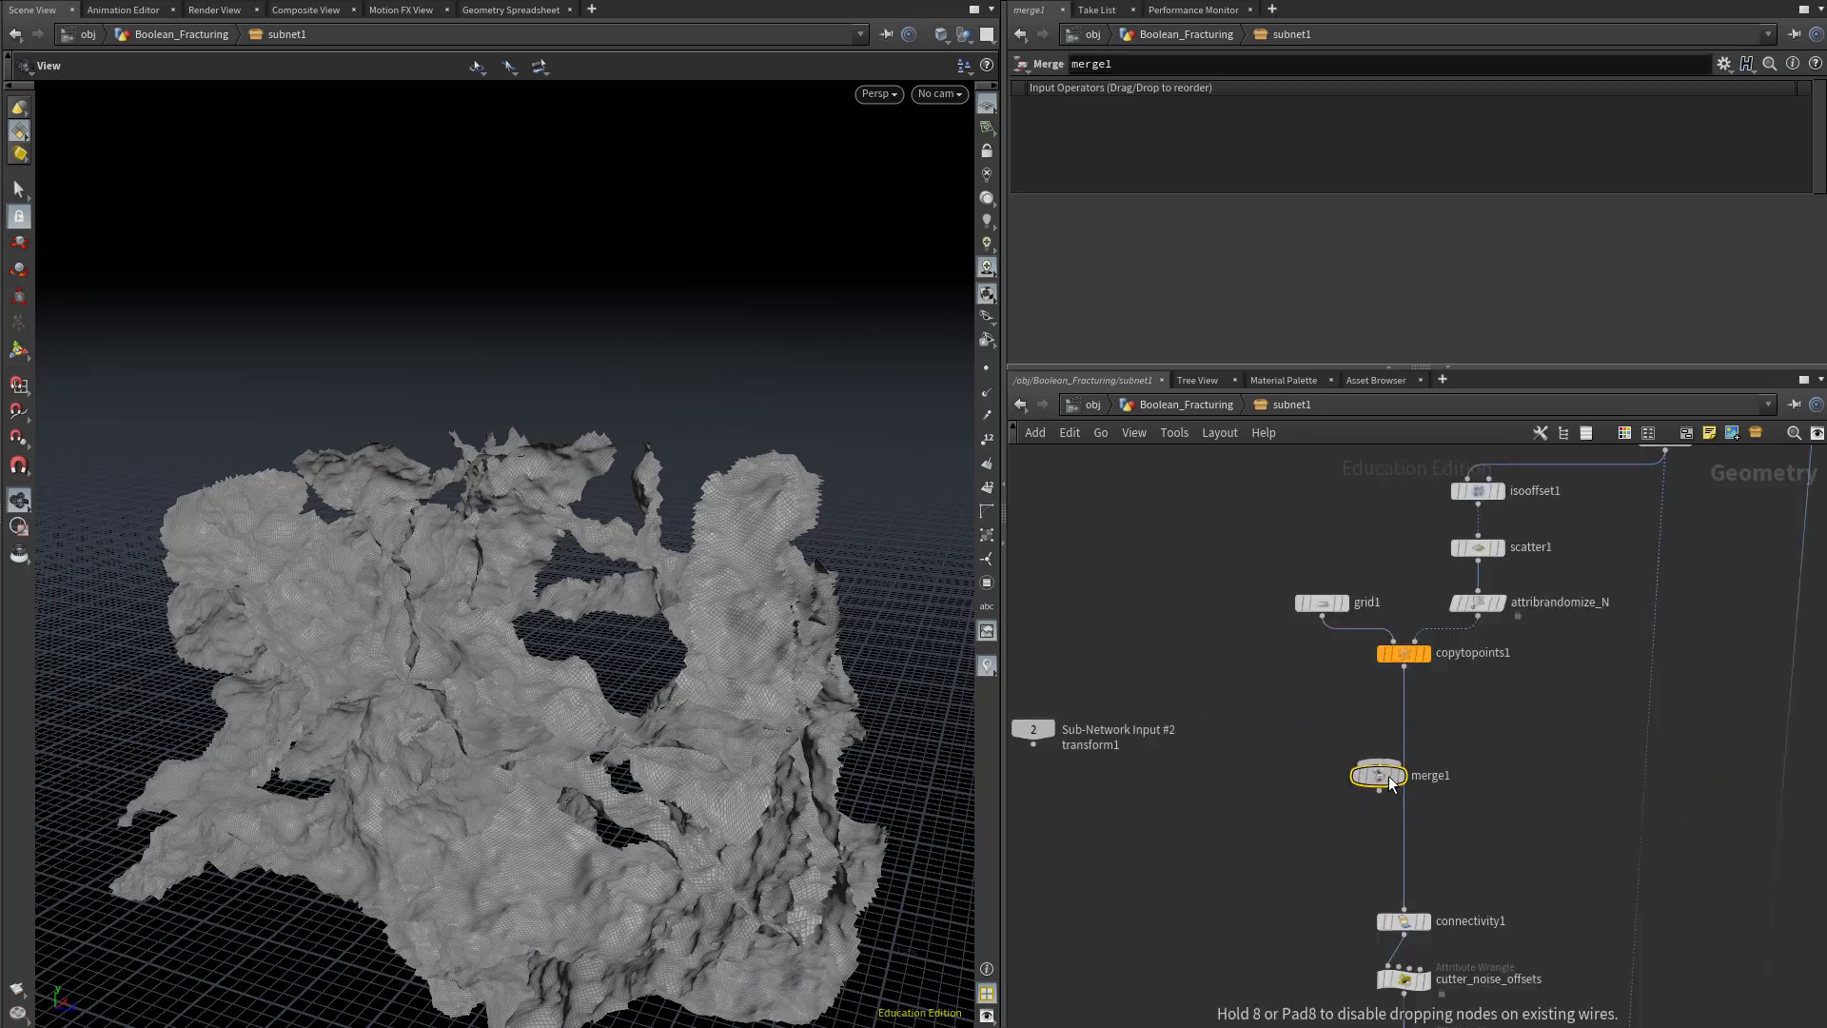
click(1406, 786)
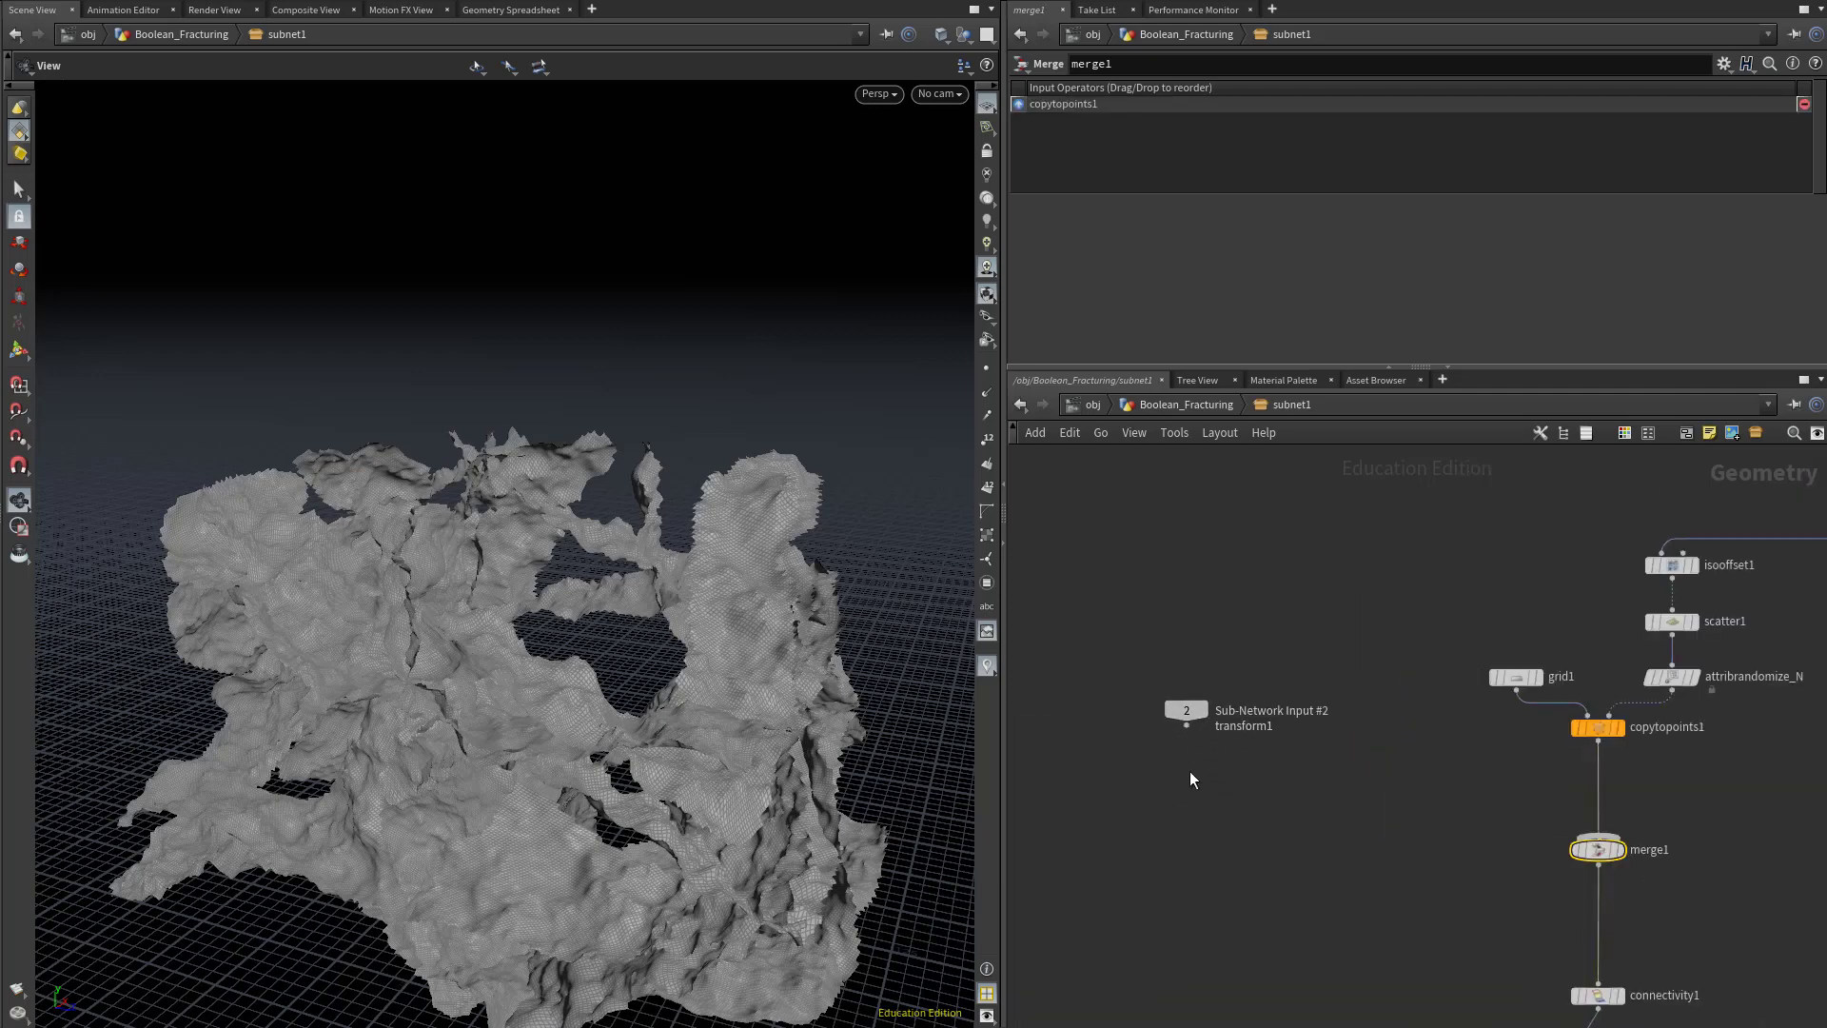
Add a Null node below Sub-Network Input #2 and rename it EXTRA_GEO.
key(Tab)
text(null)
key(Return)
click(1193, 787)
double_click(1235, 787)
text(EXTRA_GEO)
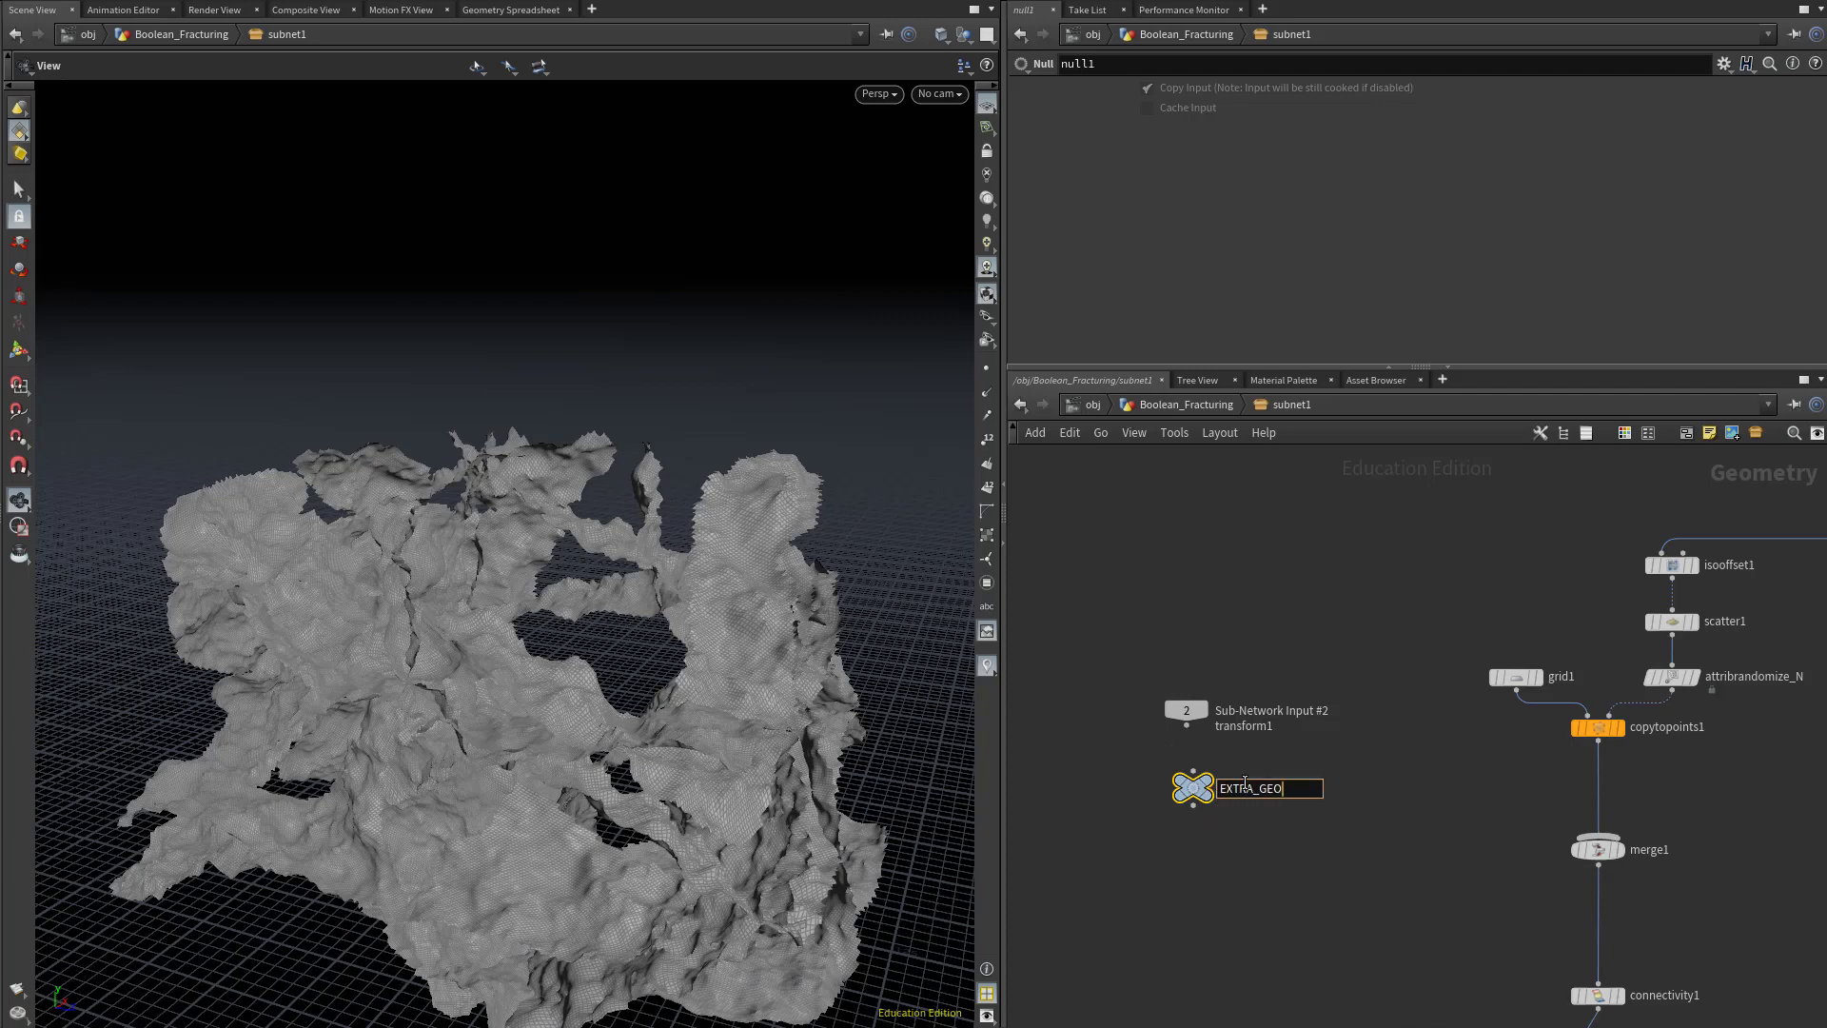
key(Return)
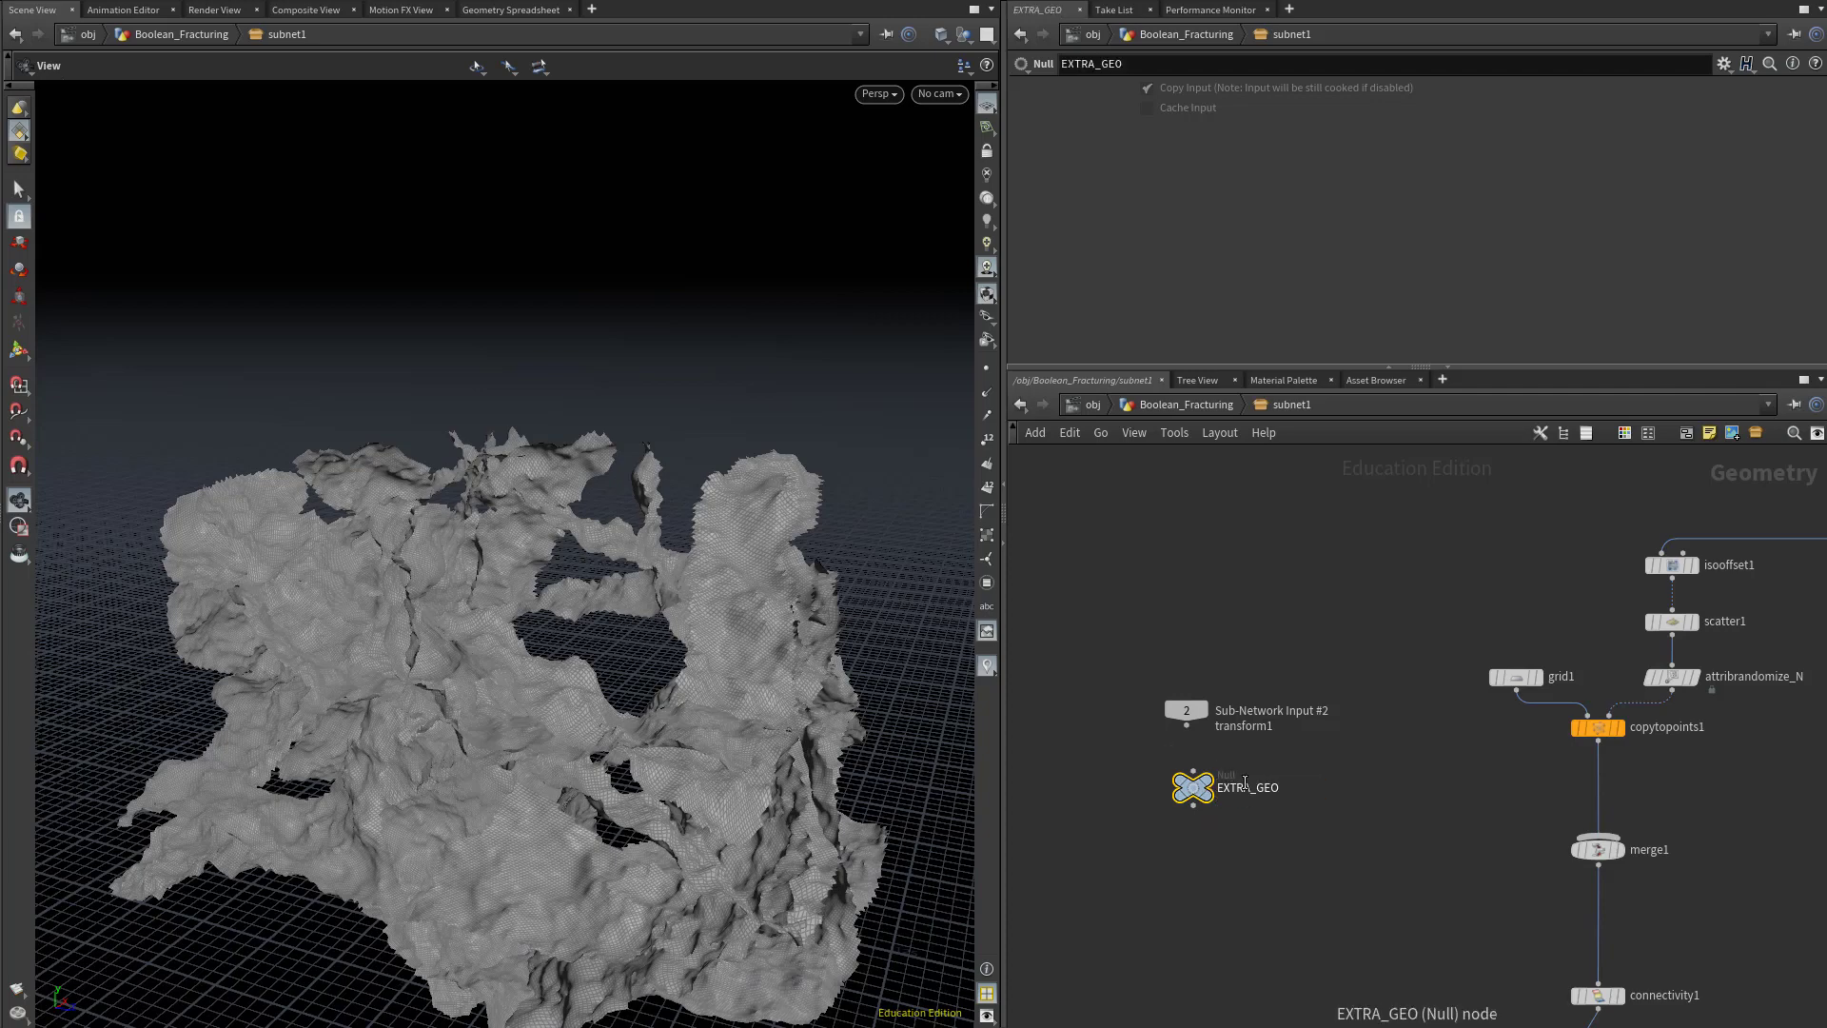
Wire Sub-Network Input #2 into EXTRA_GEO and connect EXTRA_GEO to merge1.
click(1187, 727)
click(1193, 767)
click(1193, 806)
click(1597, 836)
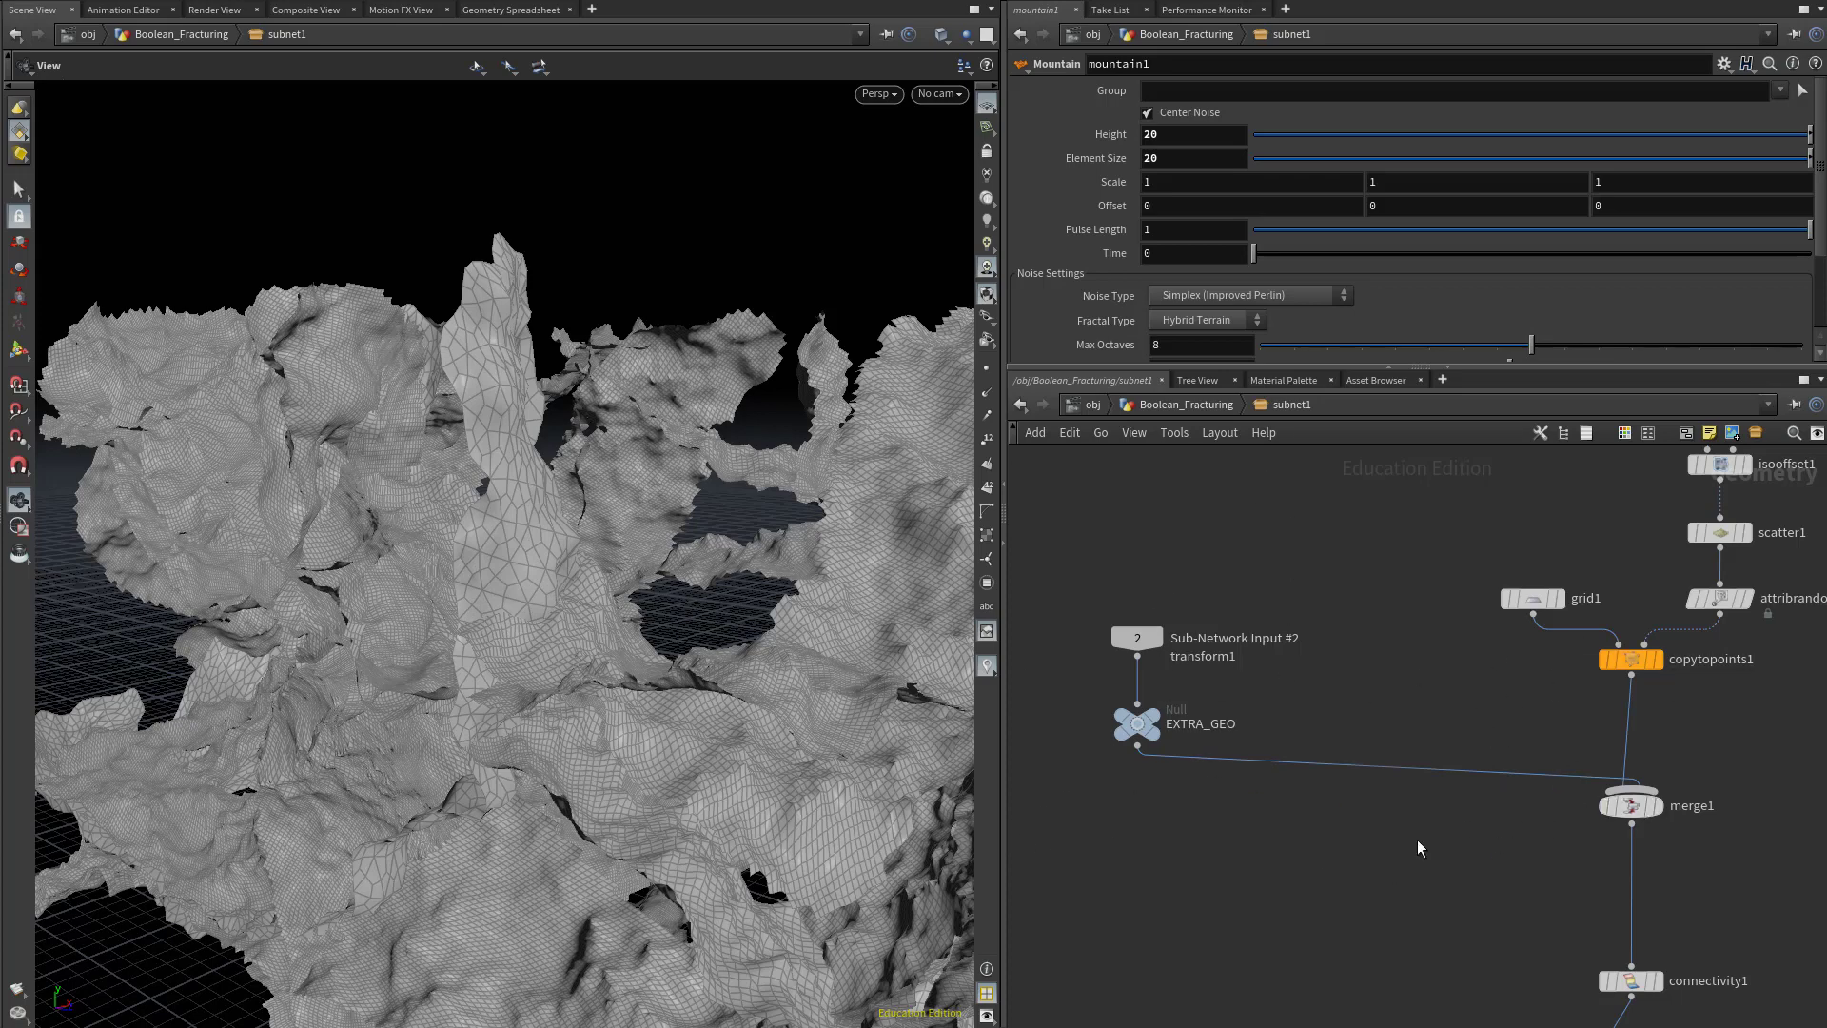
Return to the Boolean_Fracturing level and set sphere1's frequency to 60.
drag(622, 681, 539, 594)
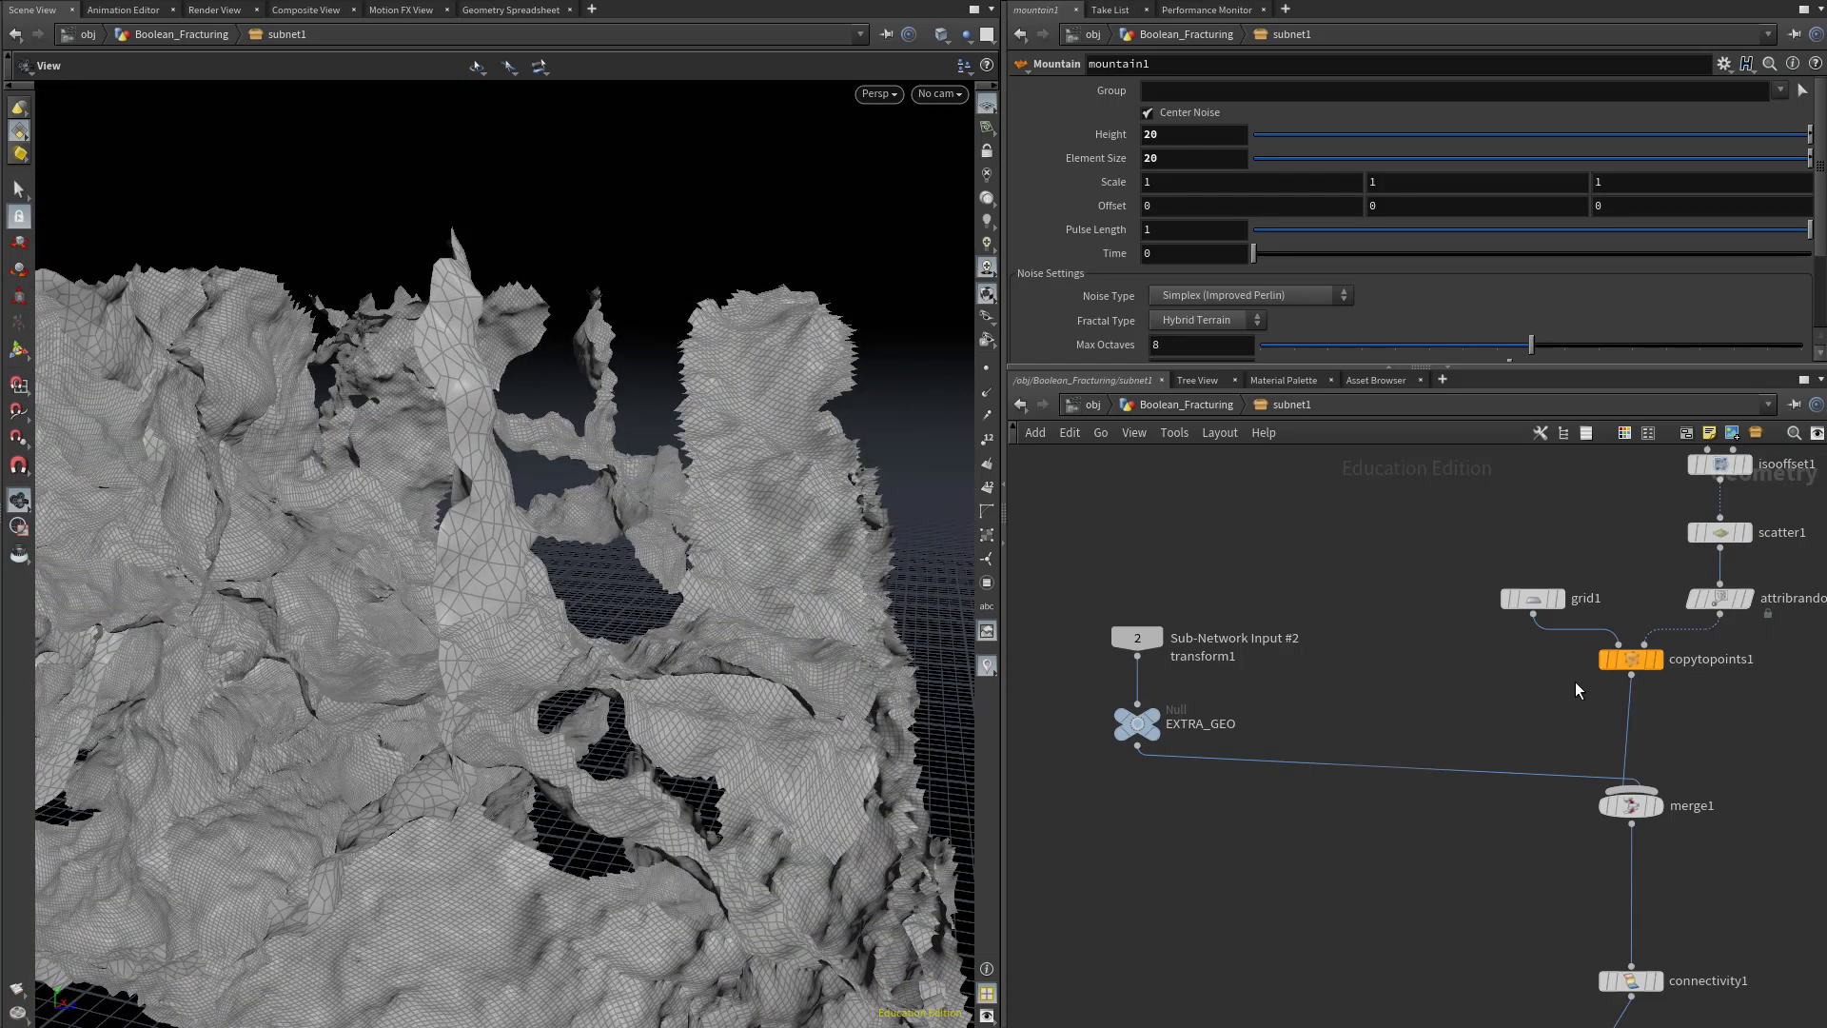
middle_drag(1494, 709, 1481, 744)
key(u)
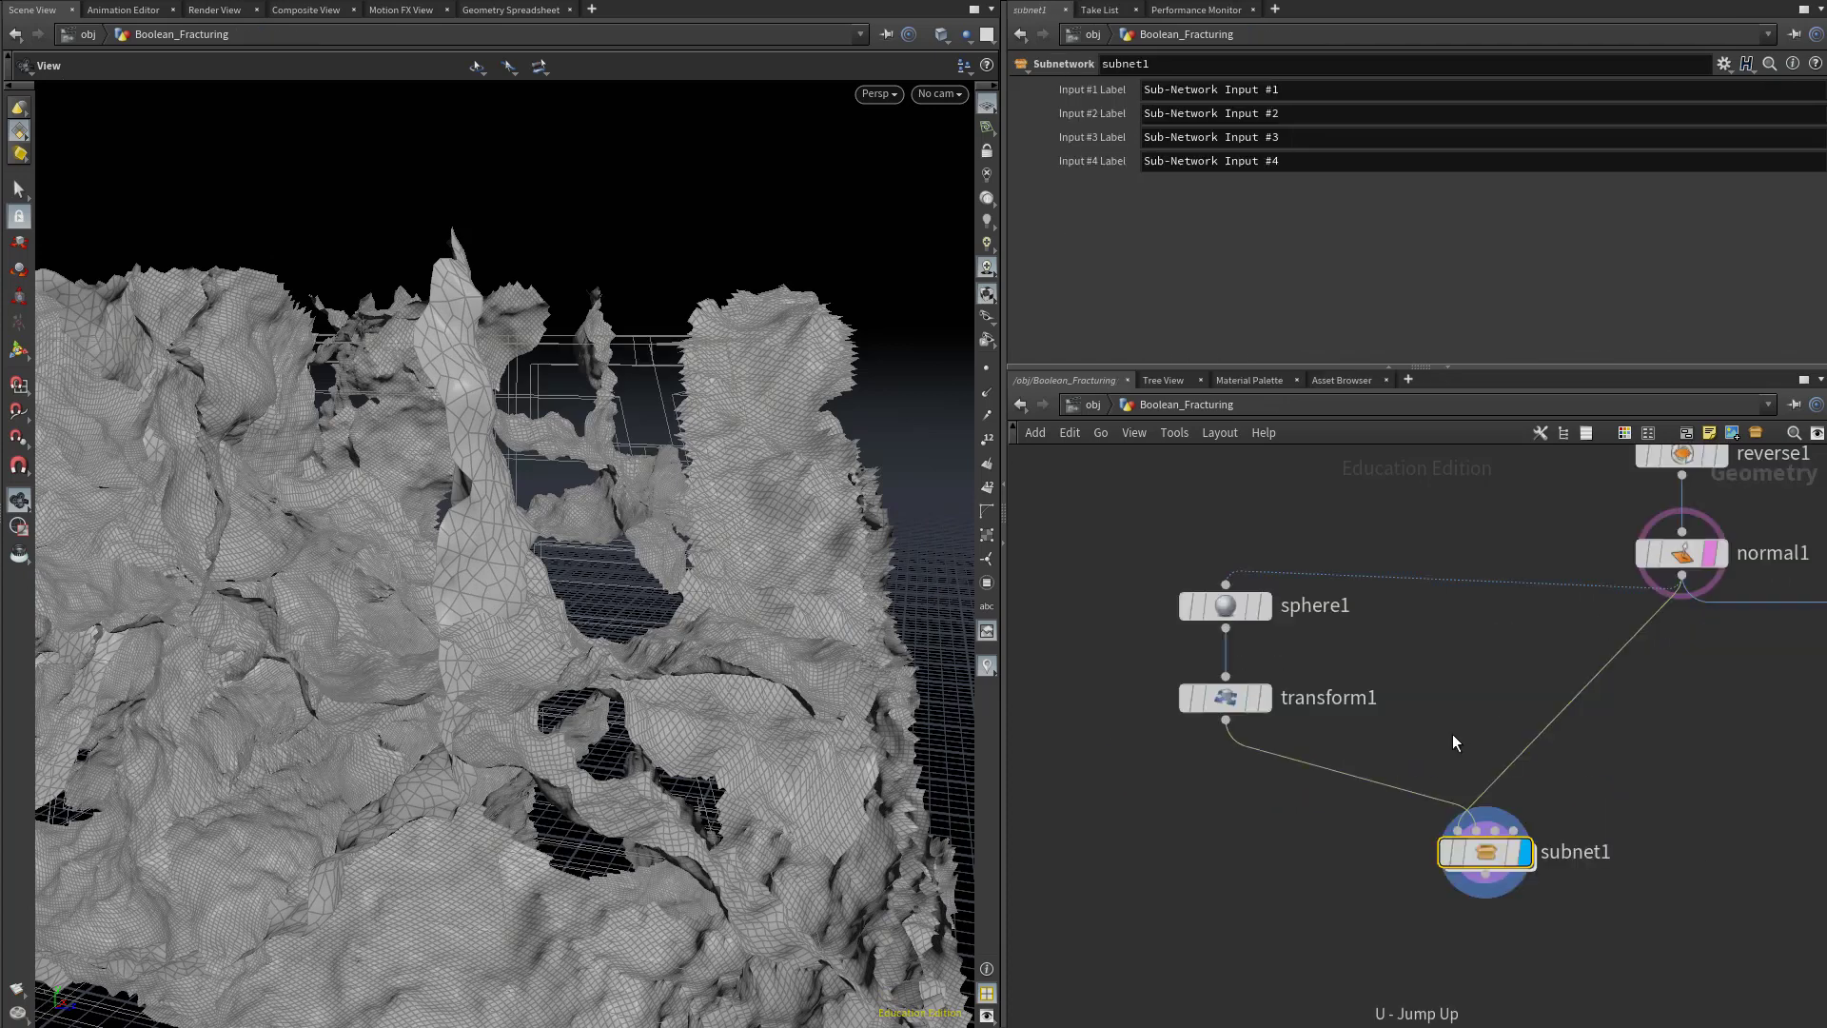
drag(1163, 647, 1311, 560)
click(1189, 260)
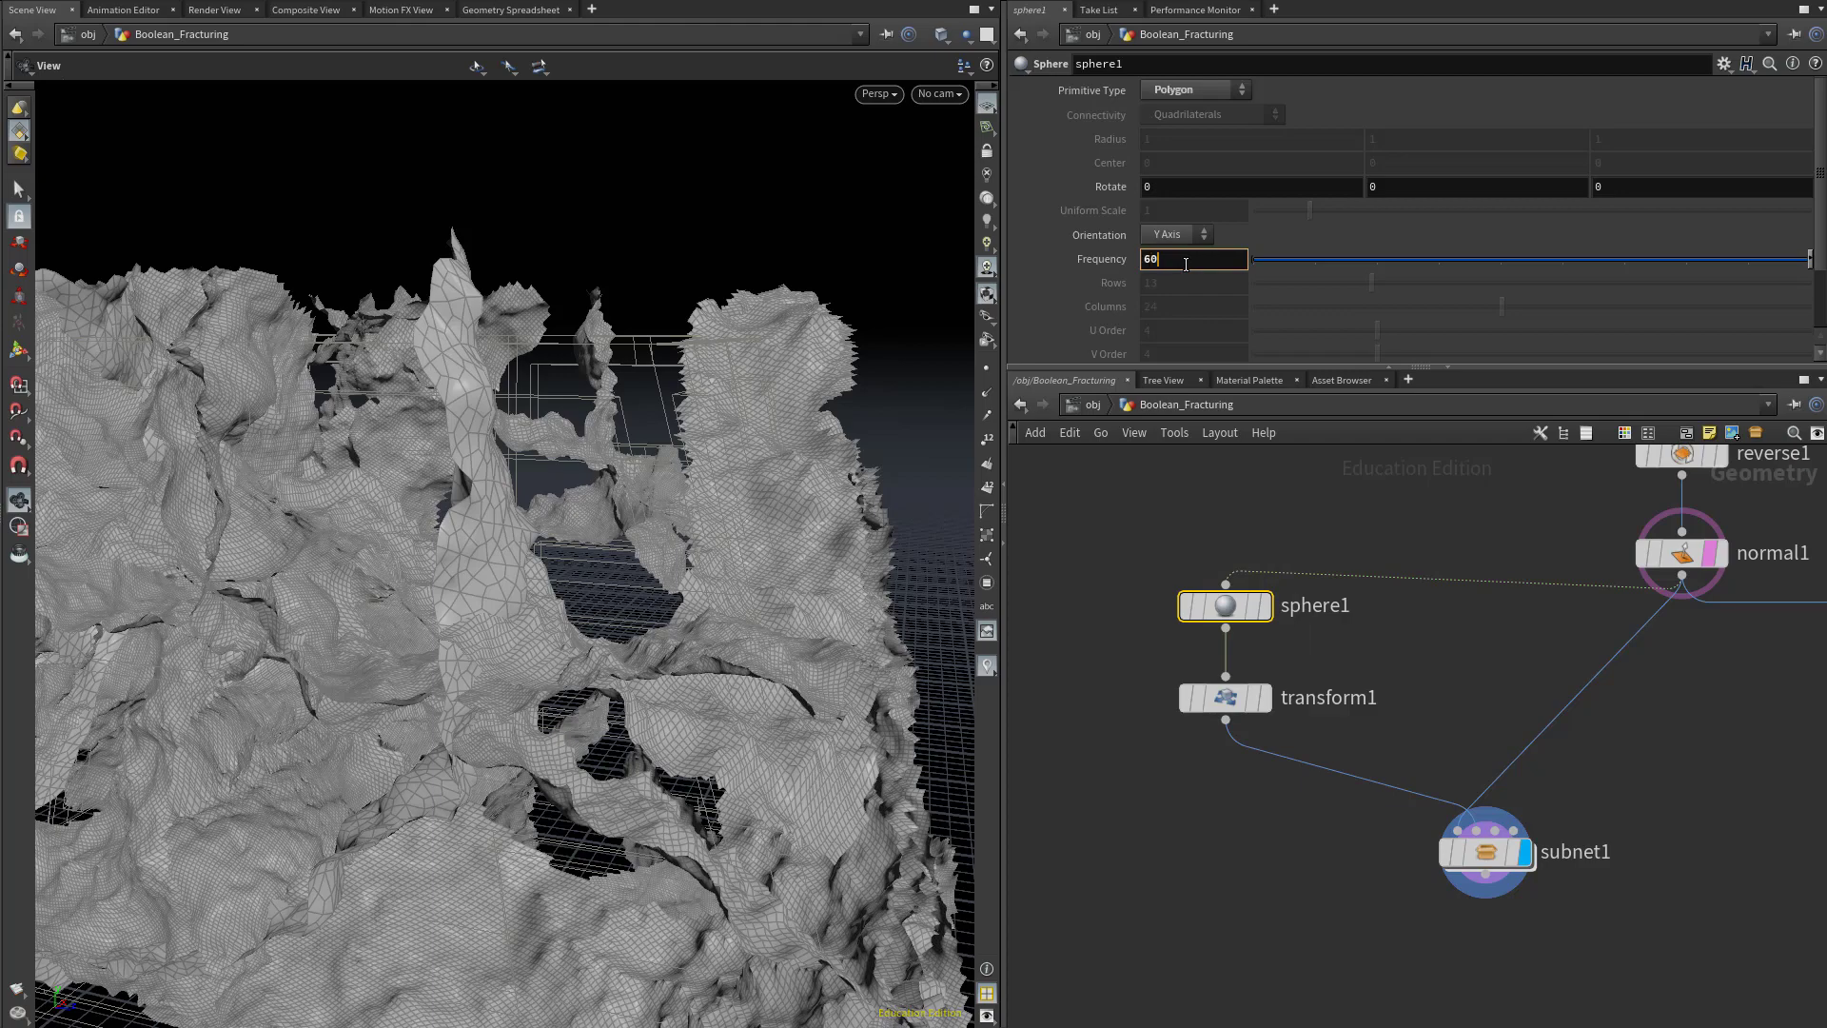
key(Return)
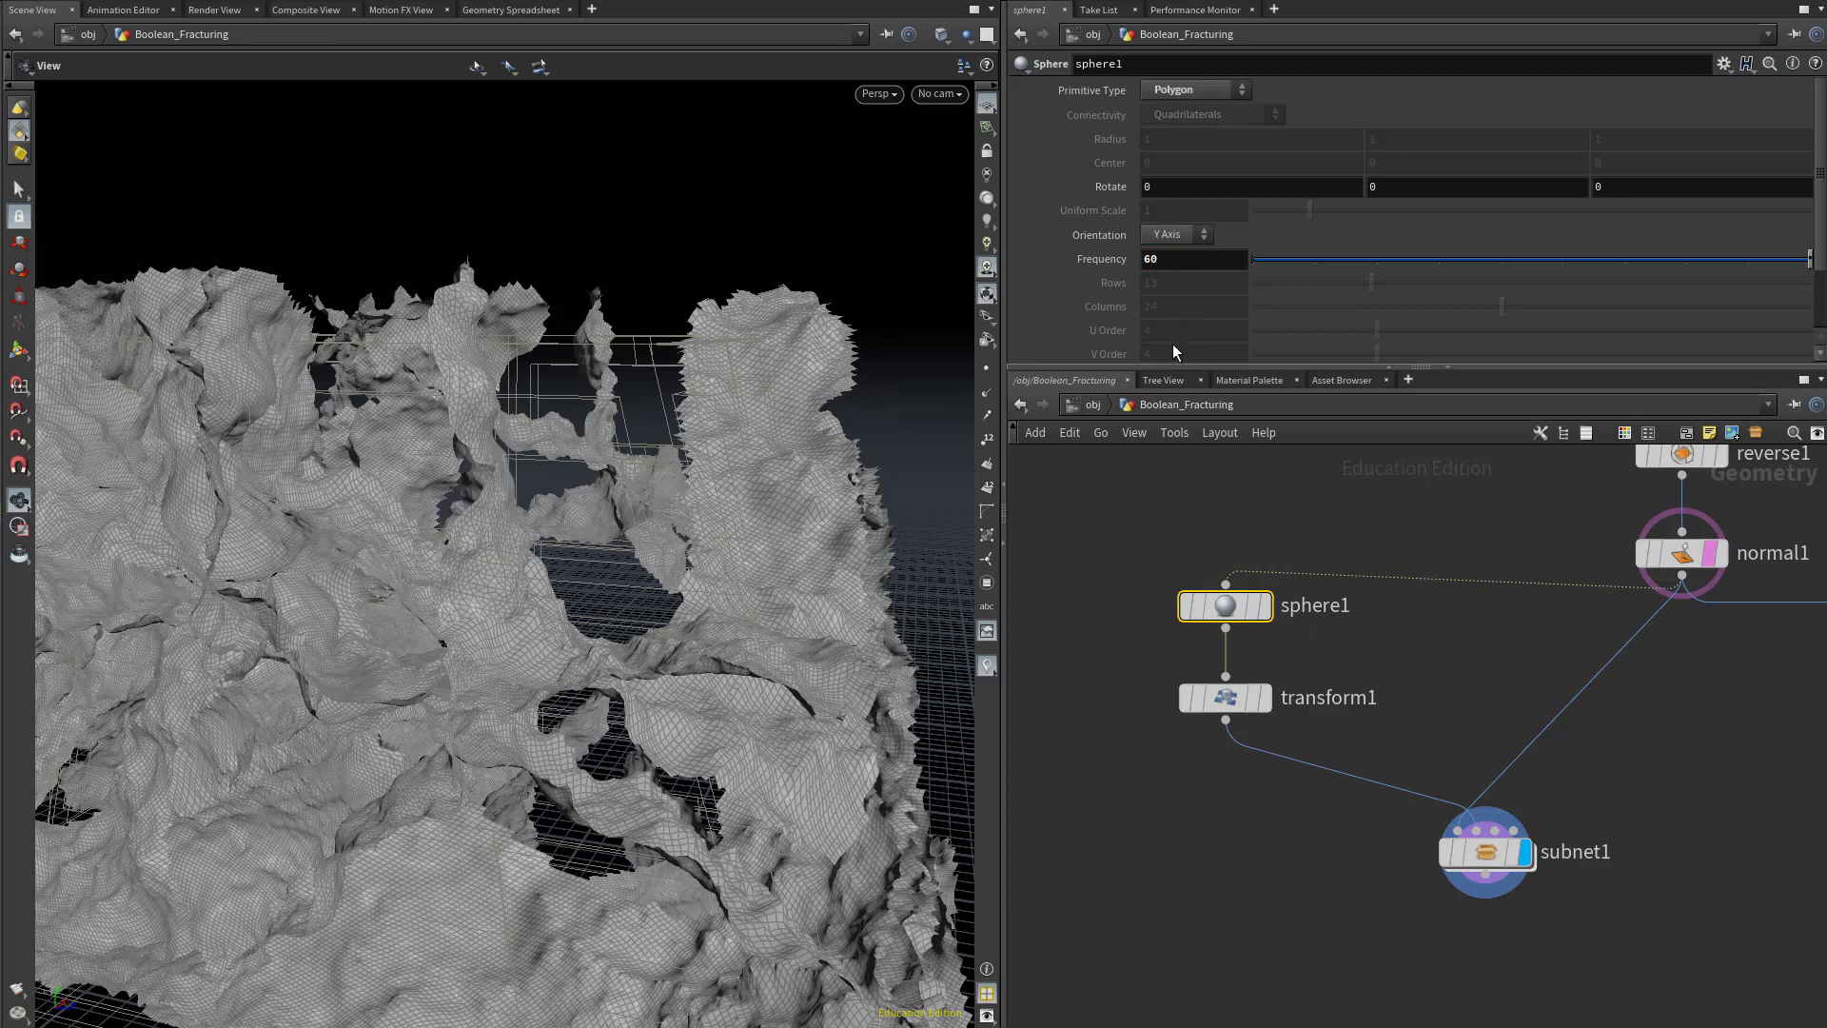
Switch the viewport to Smooth Shaded and inspect the noisy cutter geometry around the added sphere.
drag(709, 708, 535, 623)
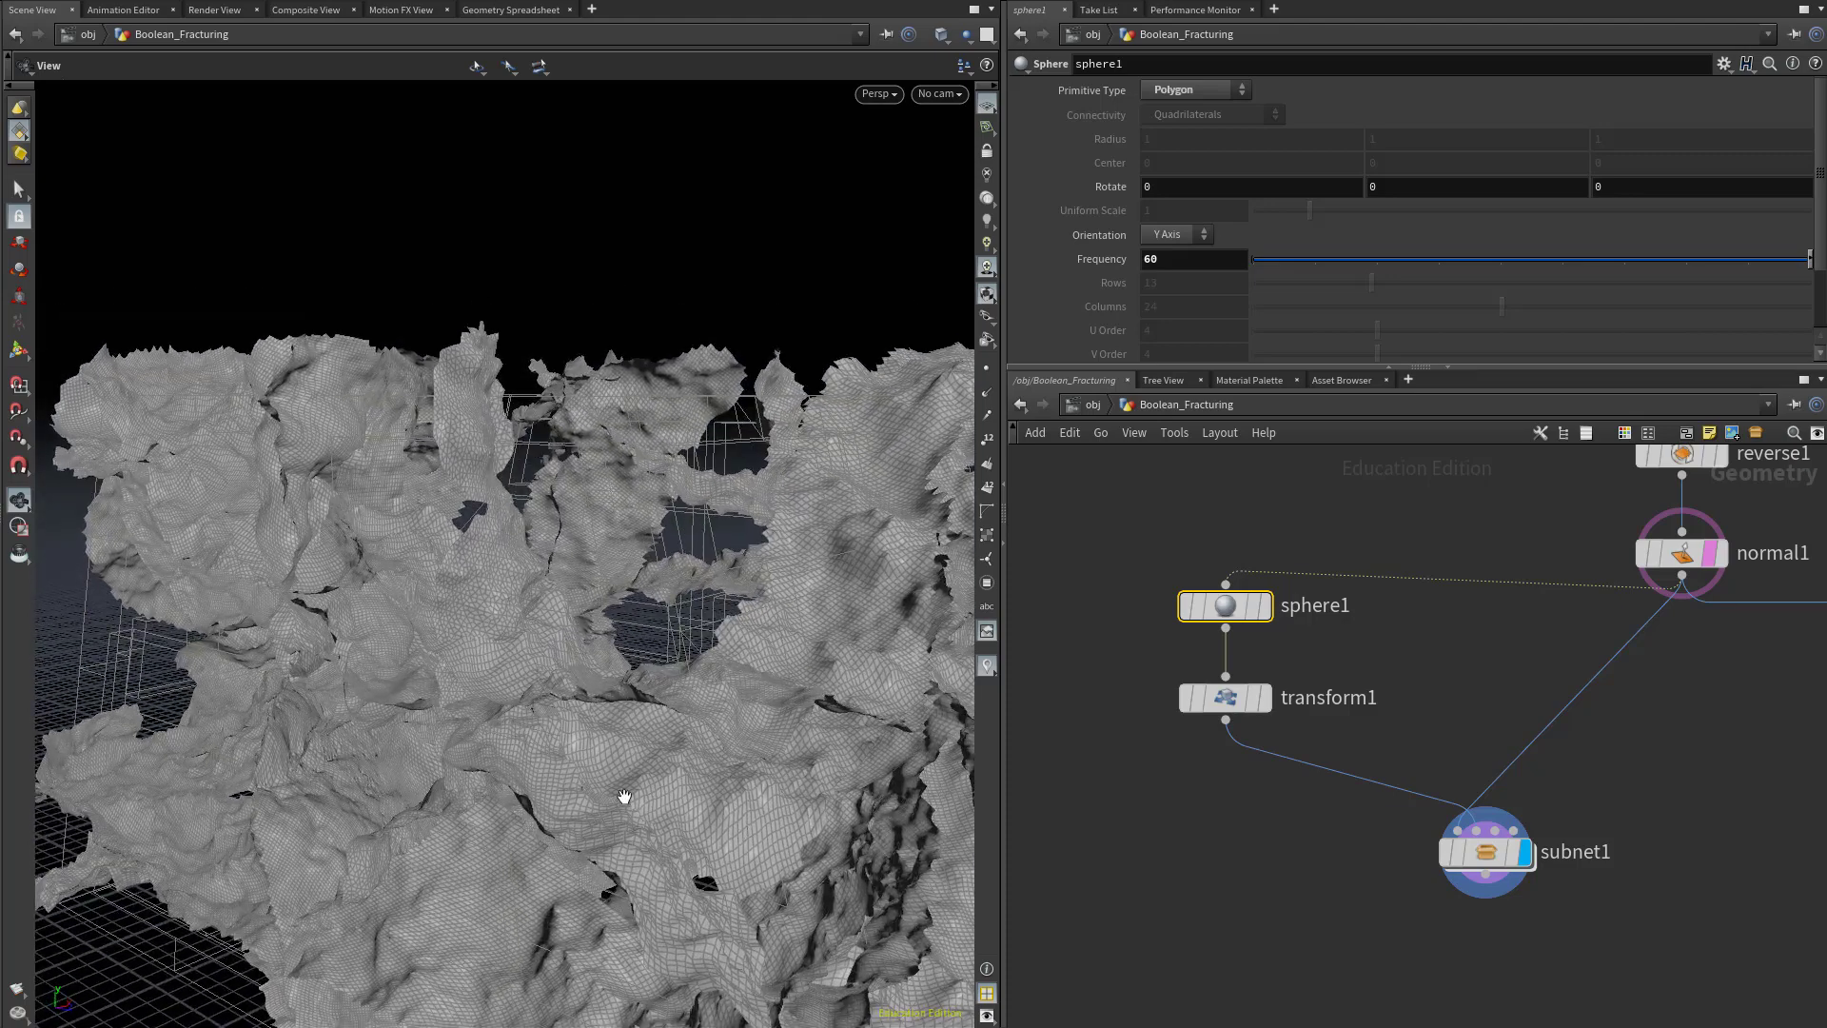
mouse_move(436, 652)
mouse_down()
mouse_move(596, 640)
mouse_move(457, 639)
mouse_up()
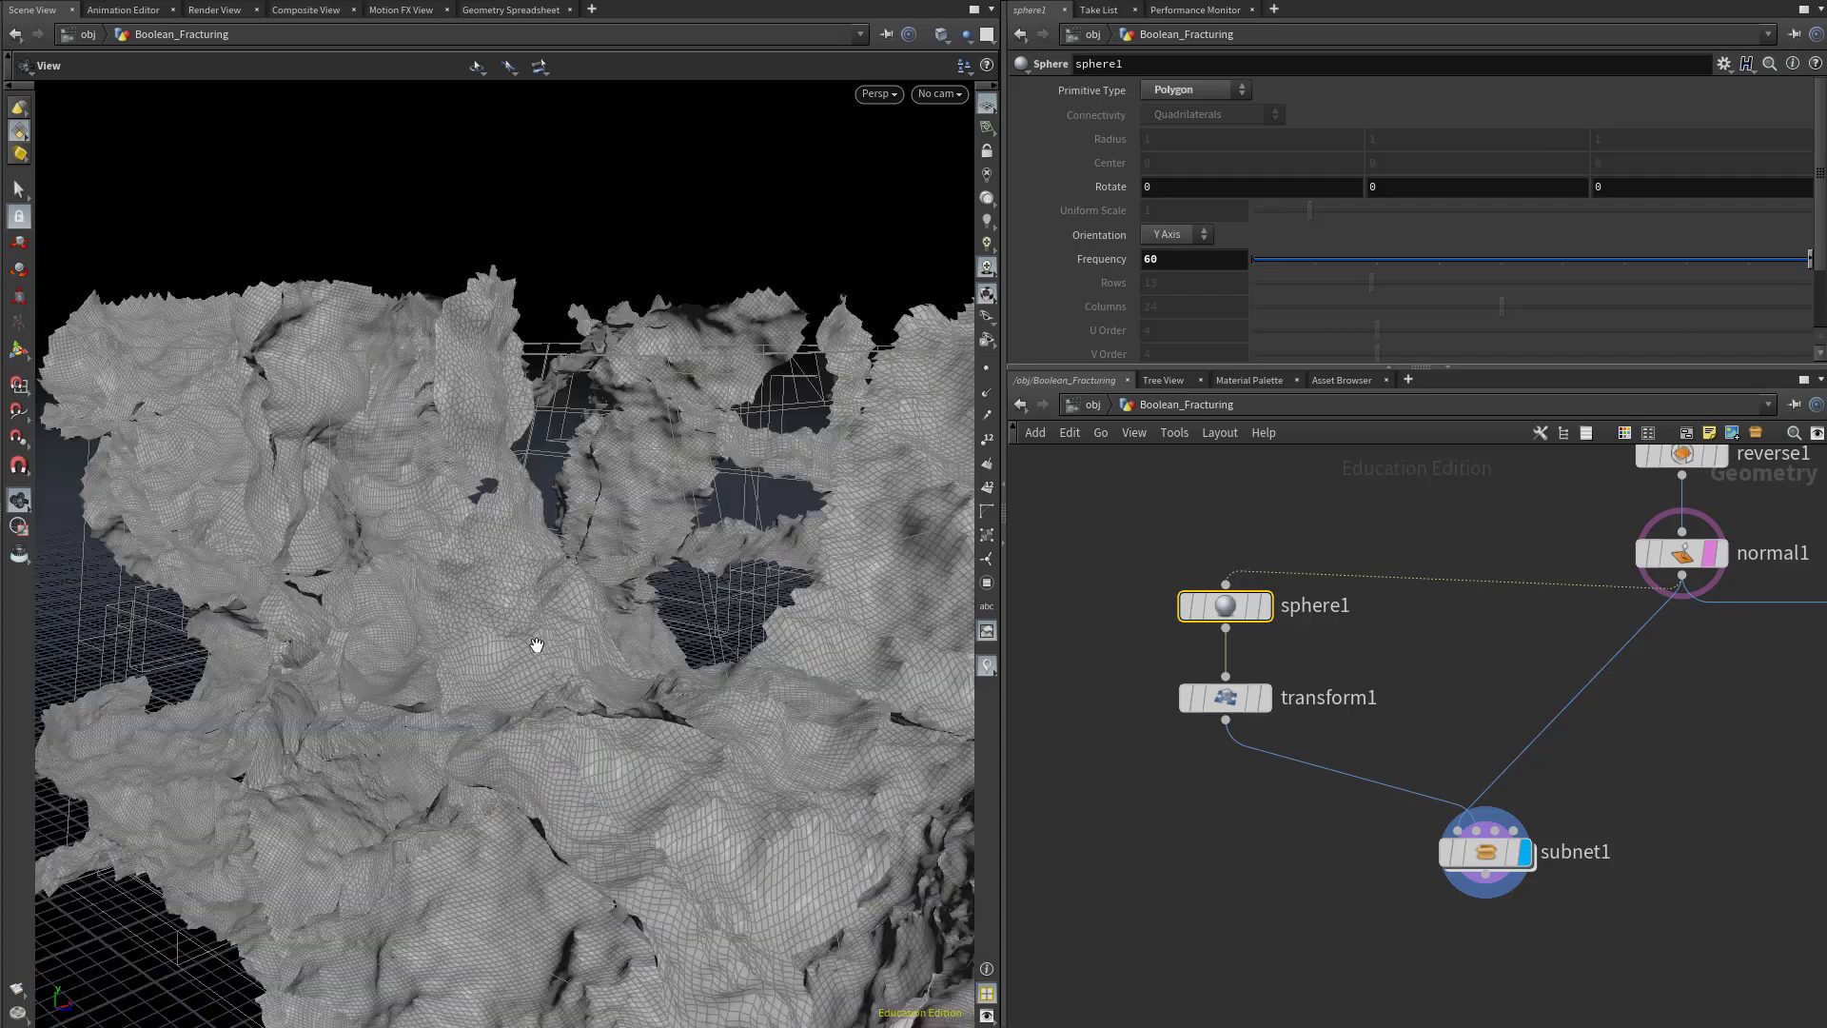
click(941, 35)
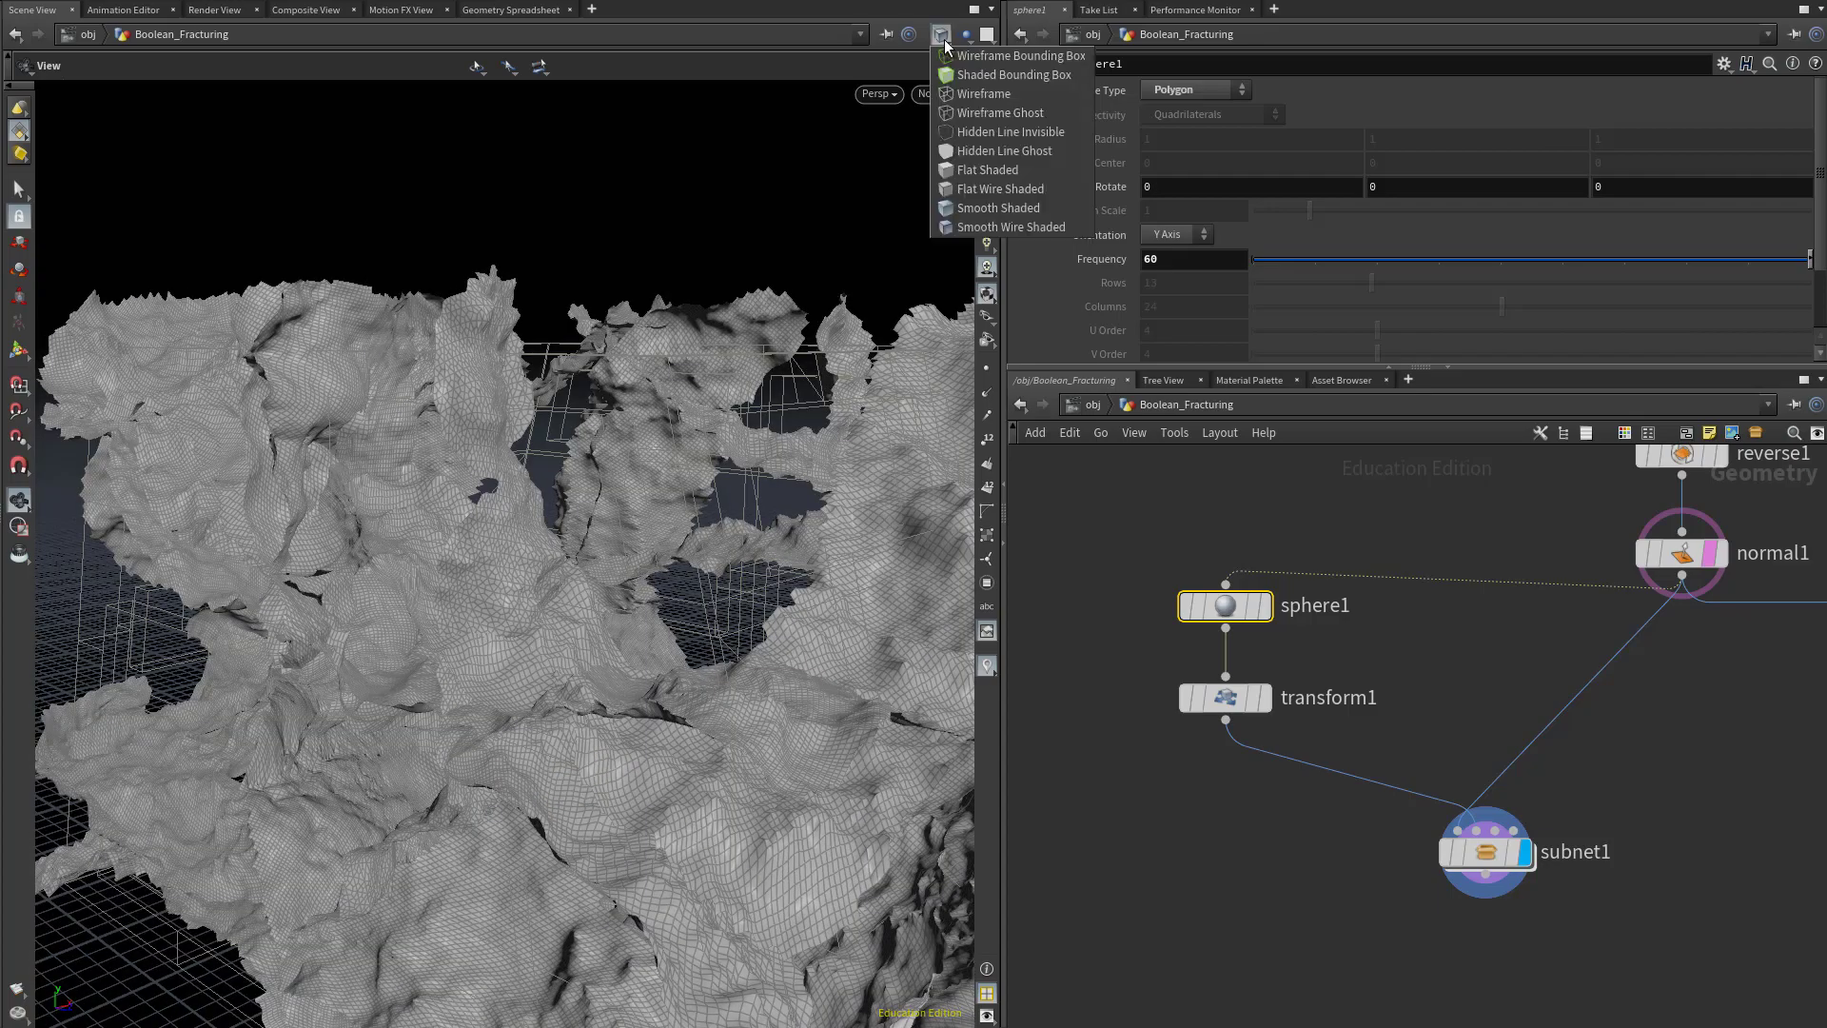
click(997, 213)
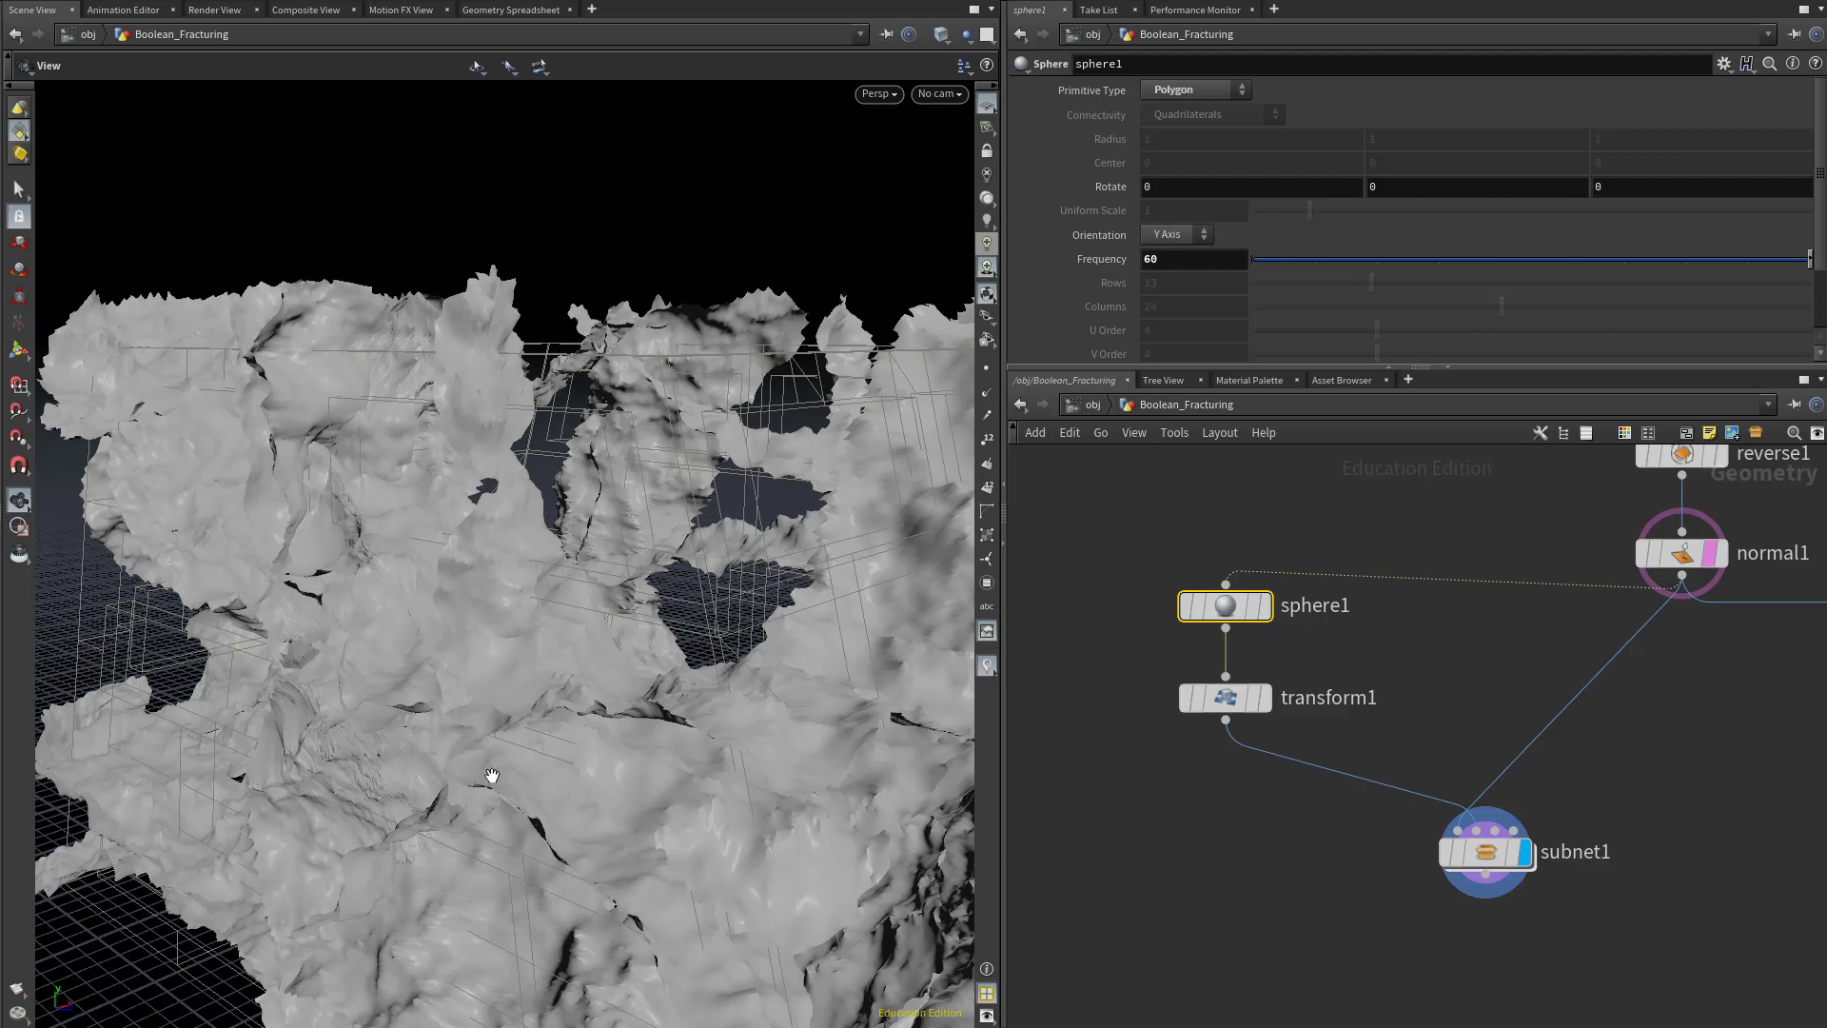
drag(497, 768, 511, 580)
drag(434, 725, 459, 777)
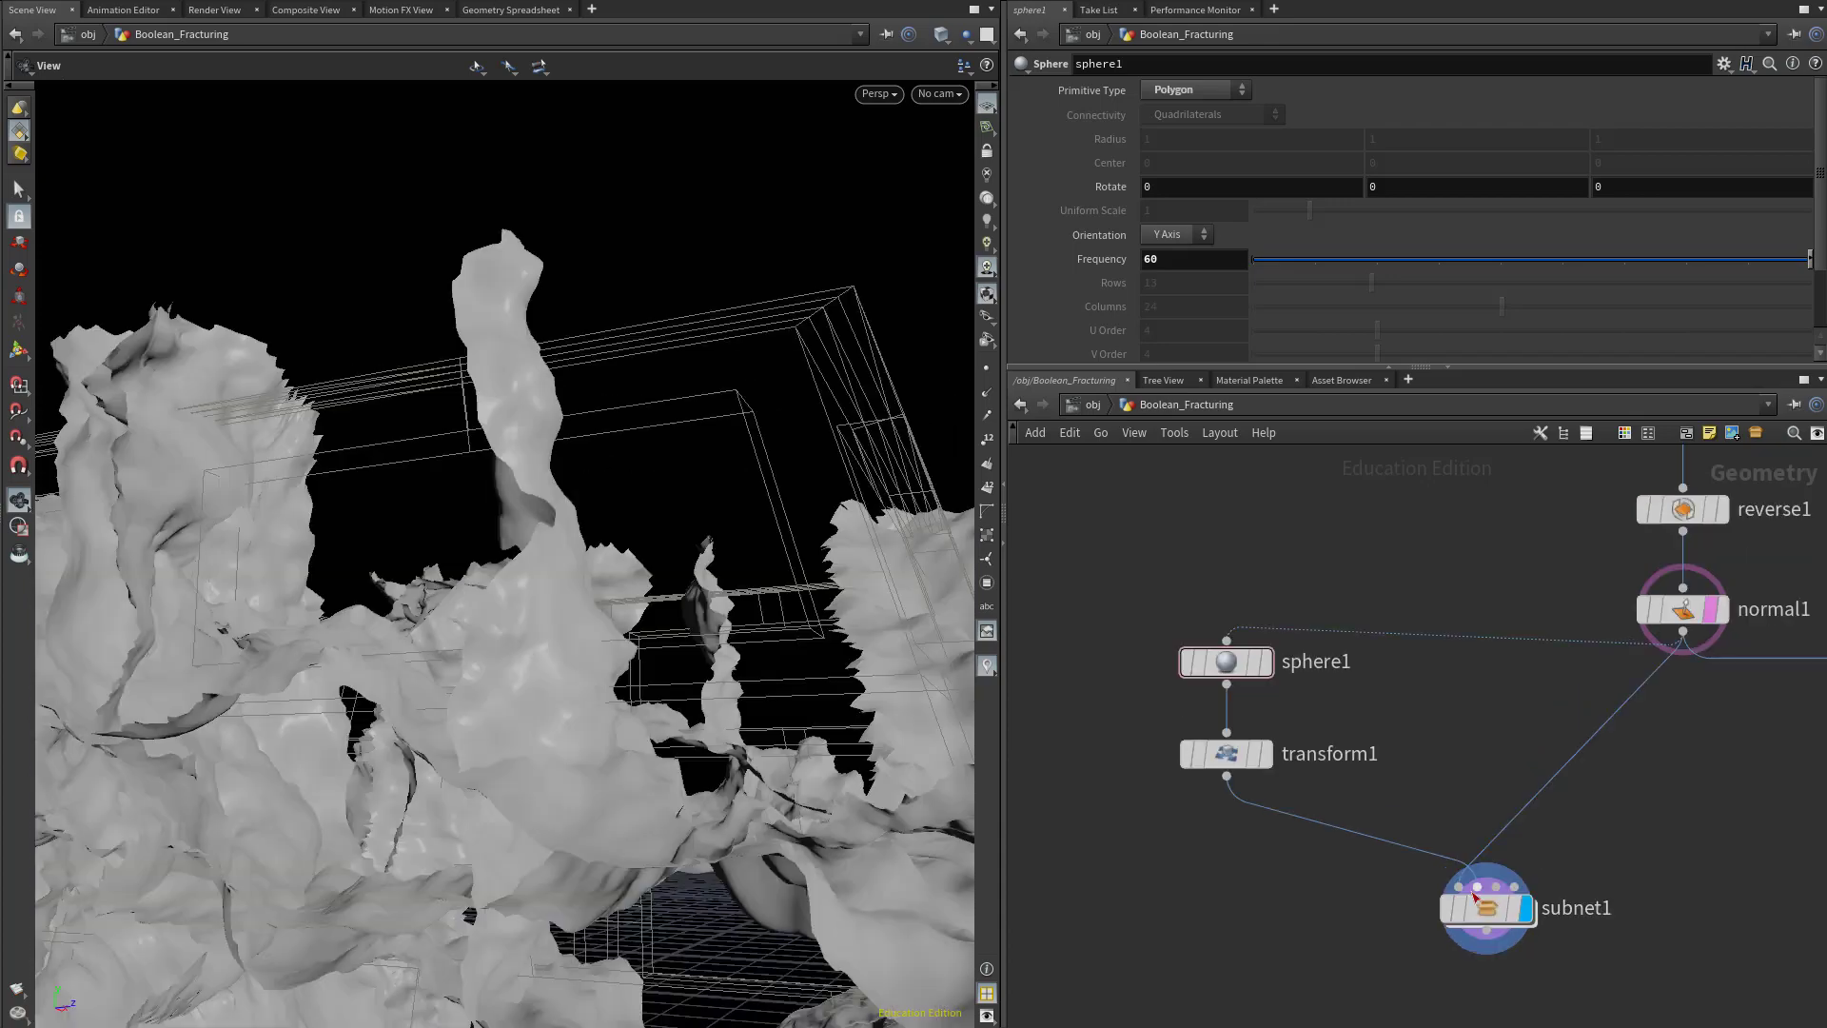
Enter subnet1 and try placing an Output node below attribpromote1, deleting it again.
mouse_move(1503, 906)
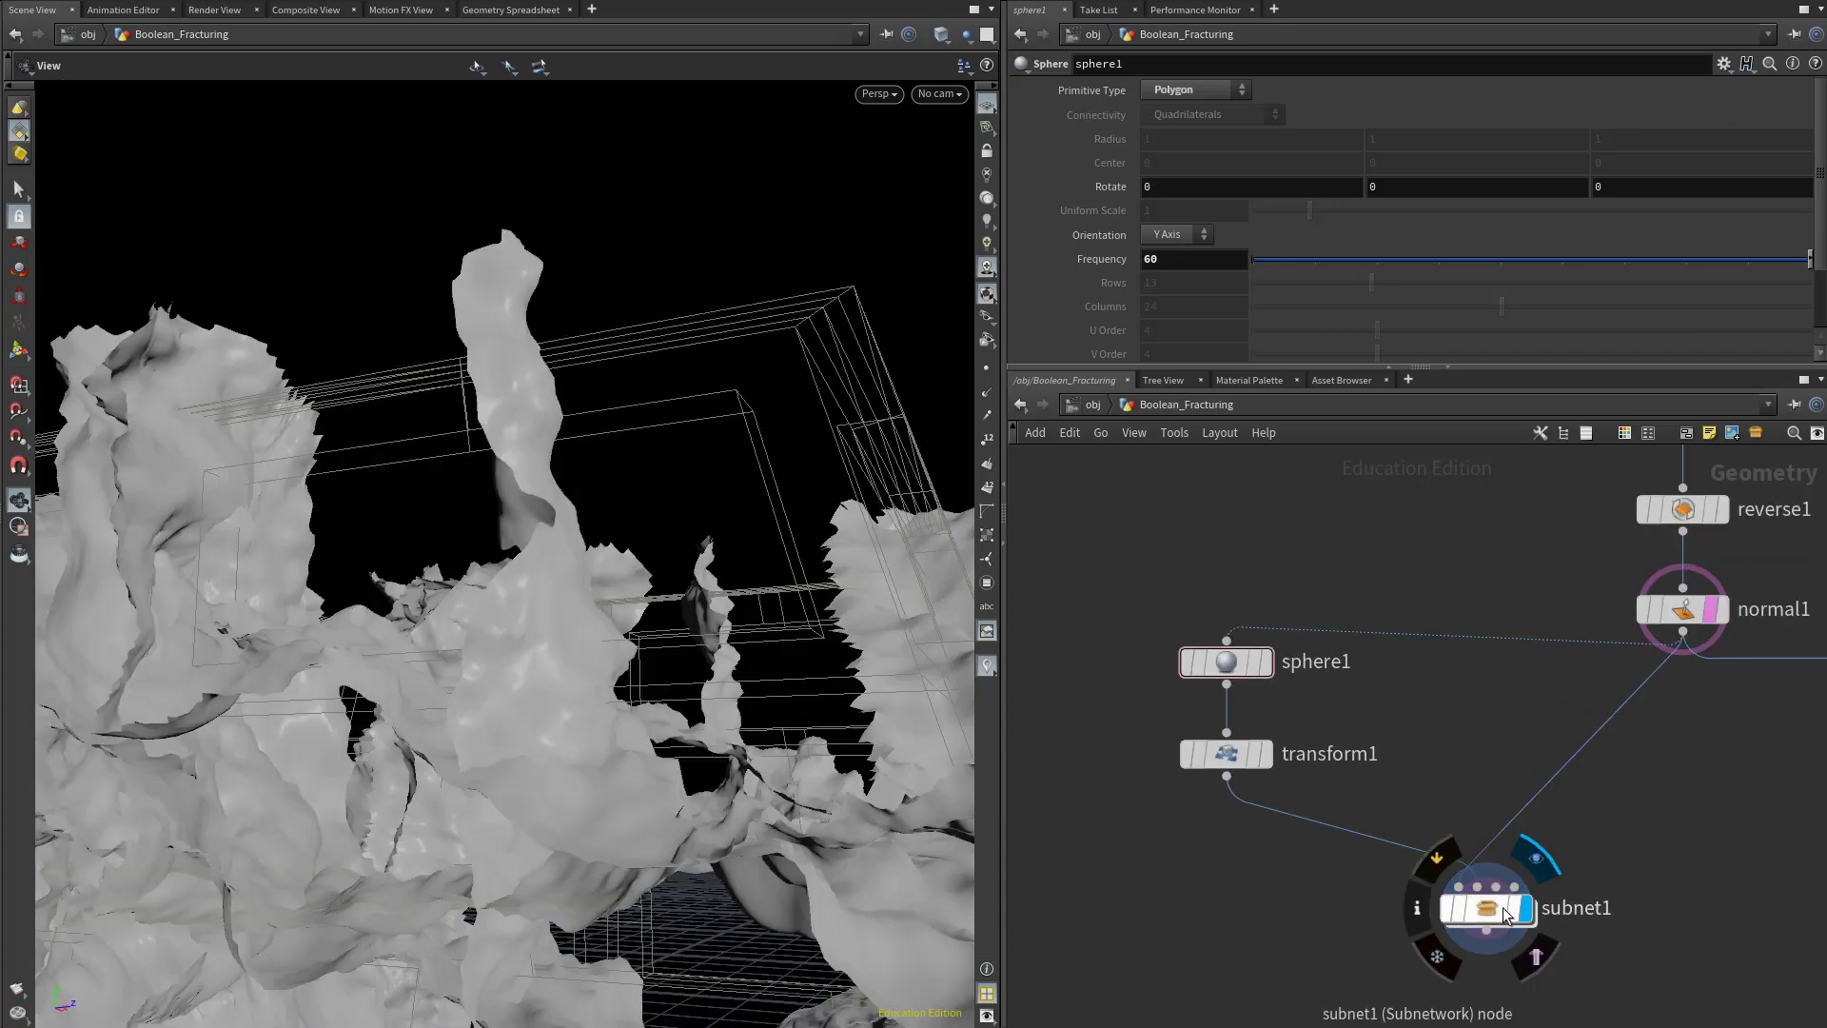
double_click(1498, 906)
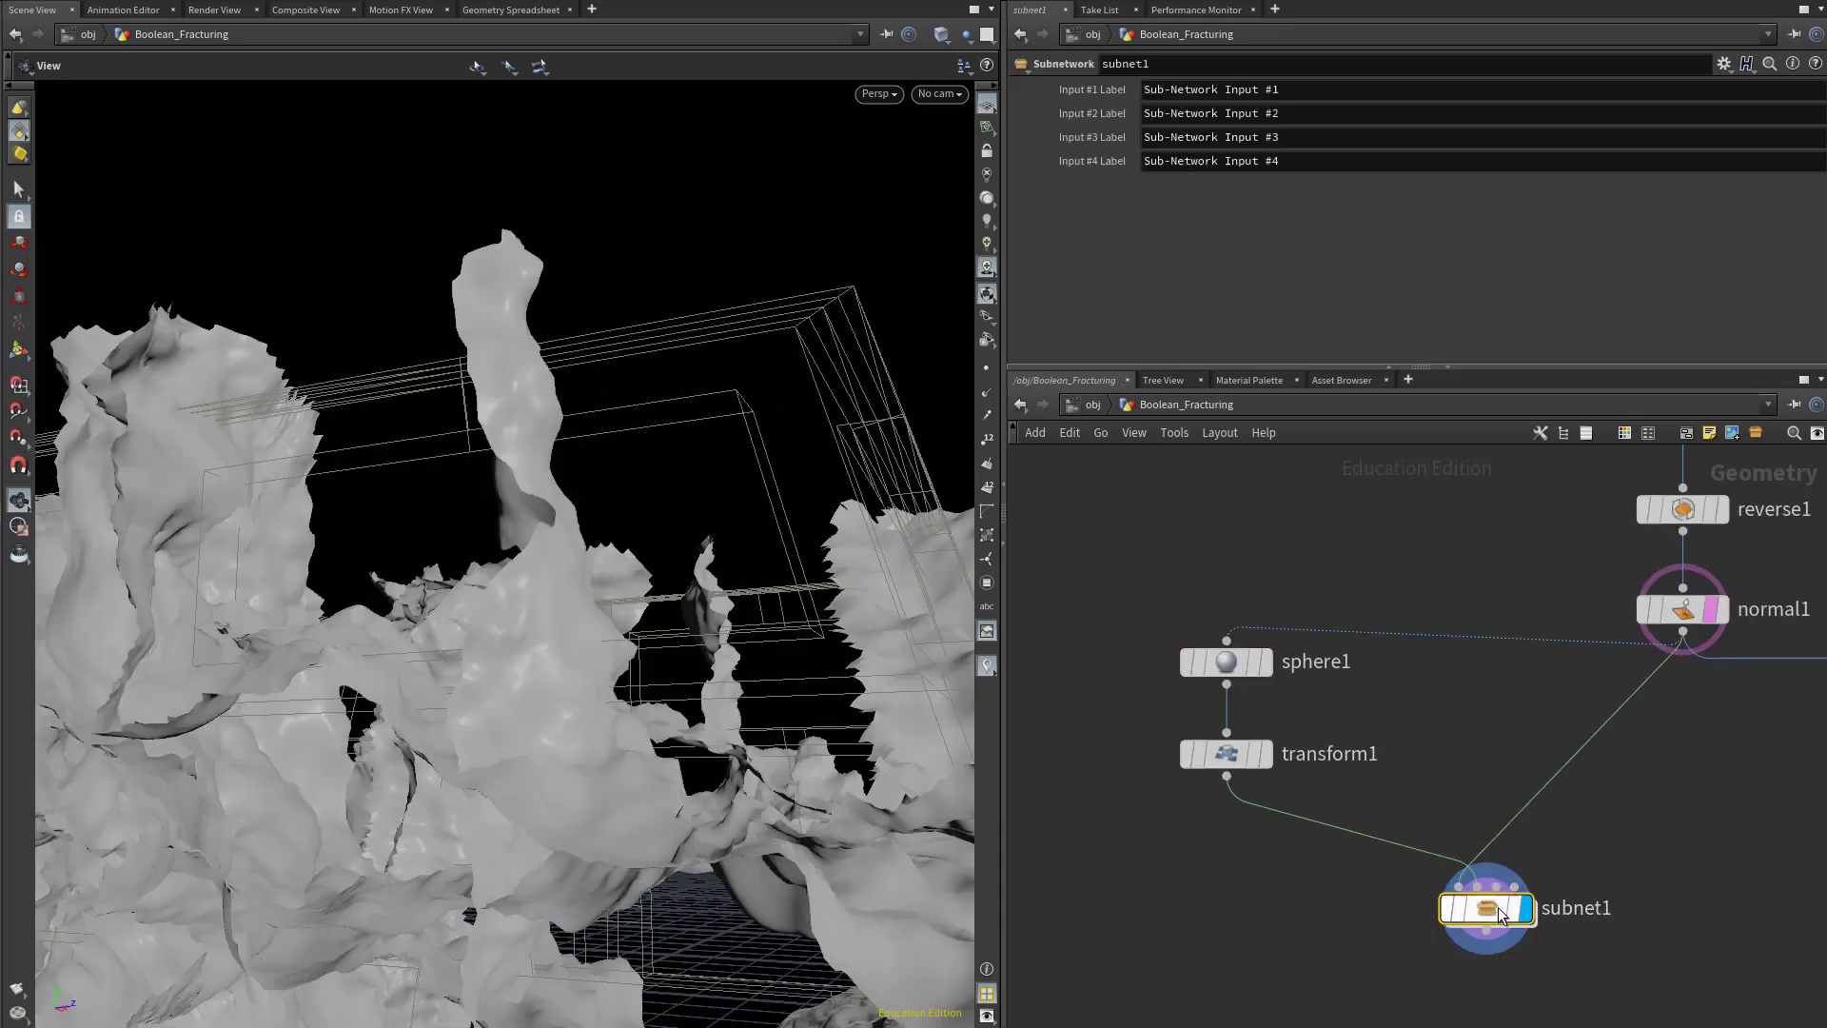
scroll(1254, 904, down, 3)
middle_drag(1291, 1005, 1220, 639)
scroll(1254, 910, up, 6)
middle_drag(1321, 748, 1386, 830)
scroll(1376, 906, up, 4)
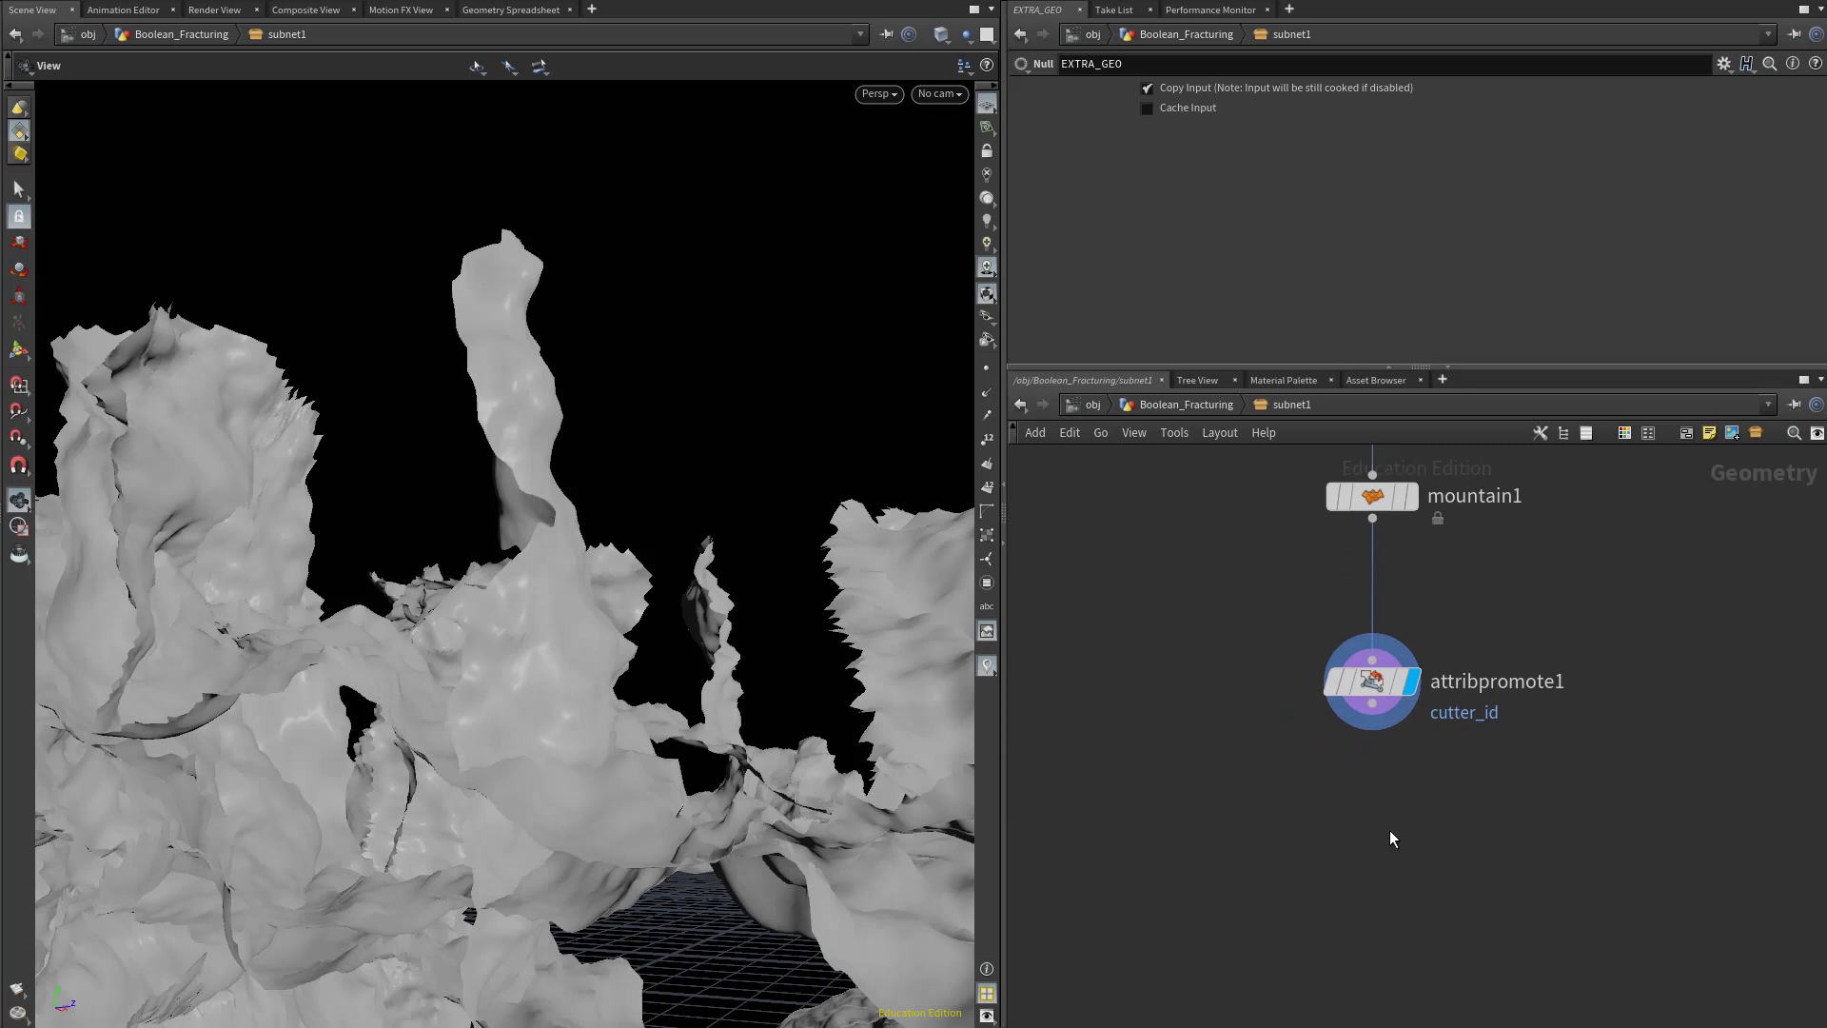
key(Tab)
text(out)
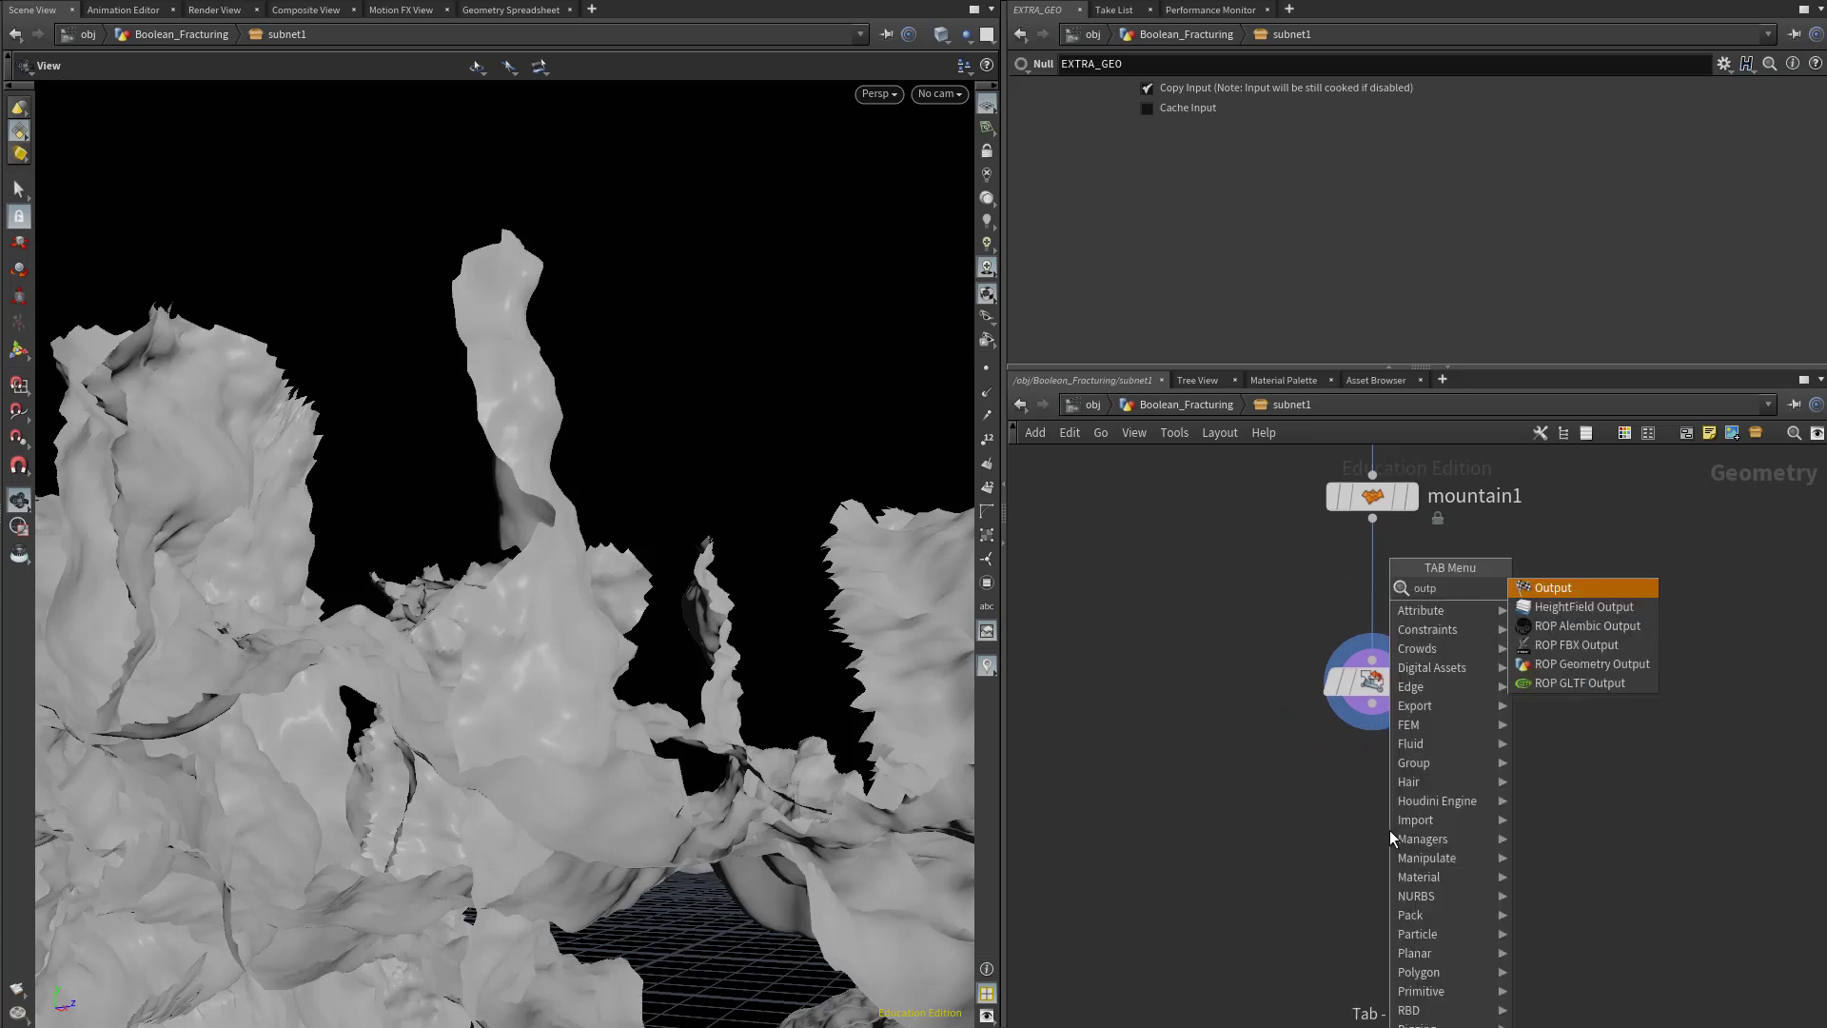
key(Return)
click(1390, 835)
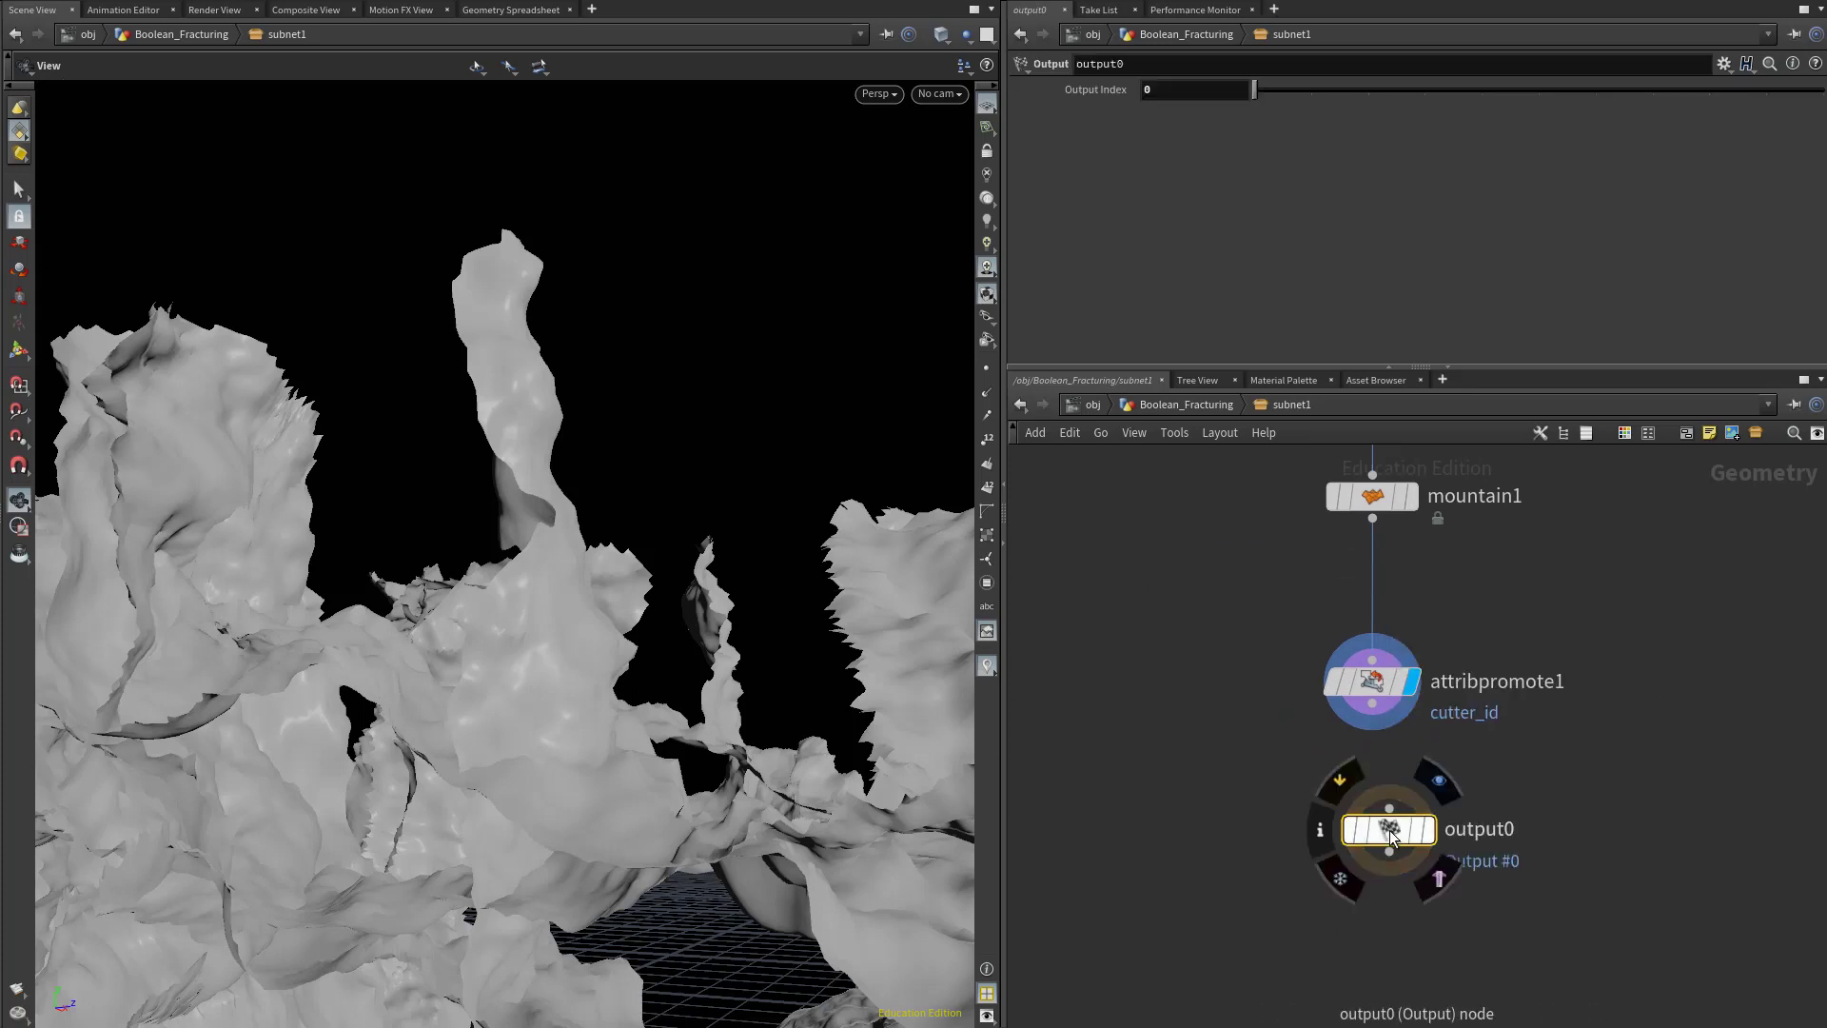
key(Delete)
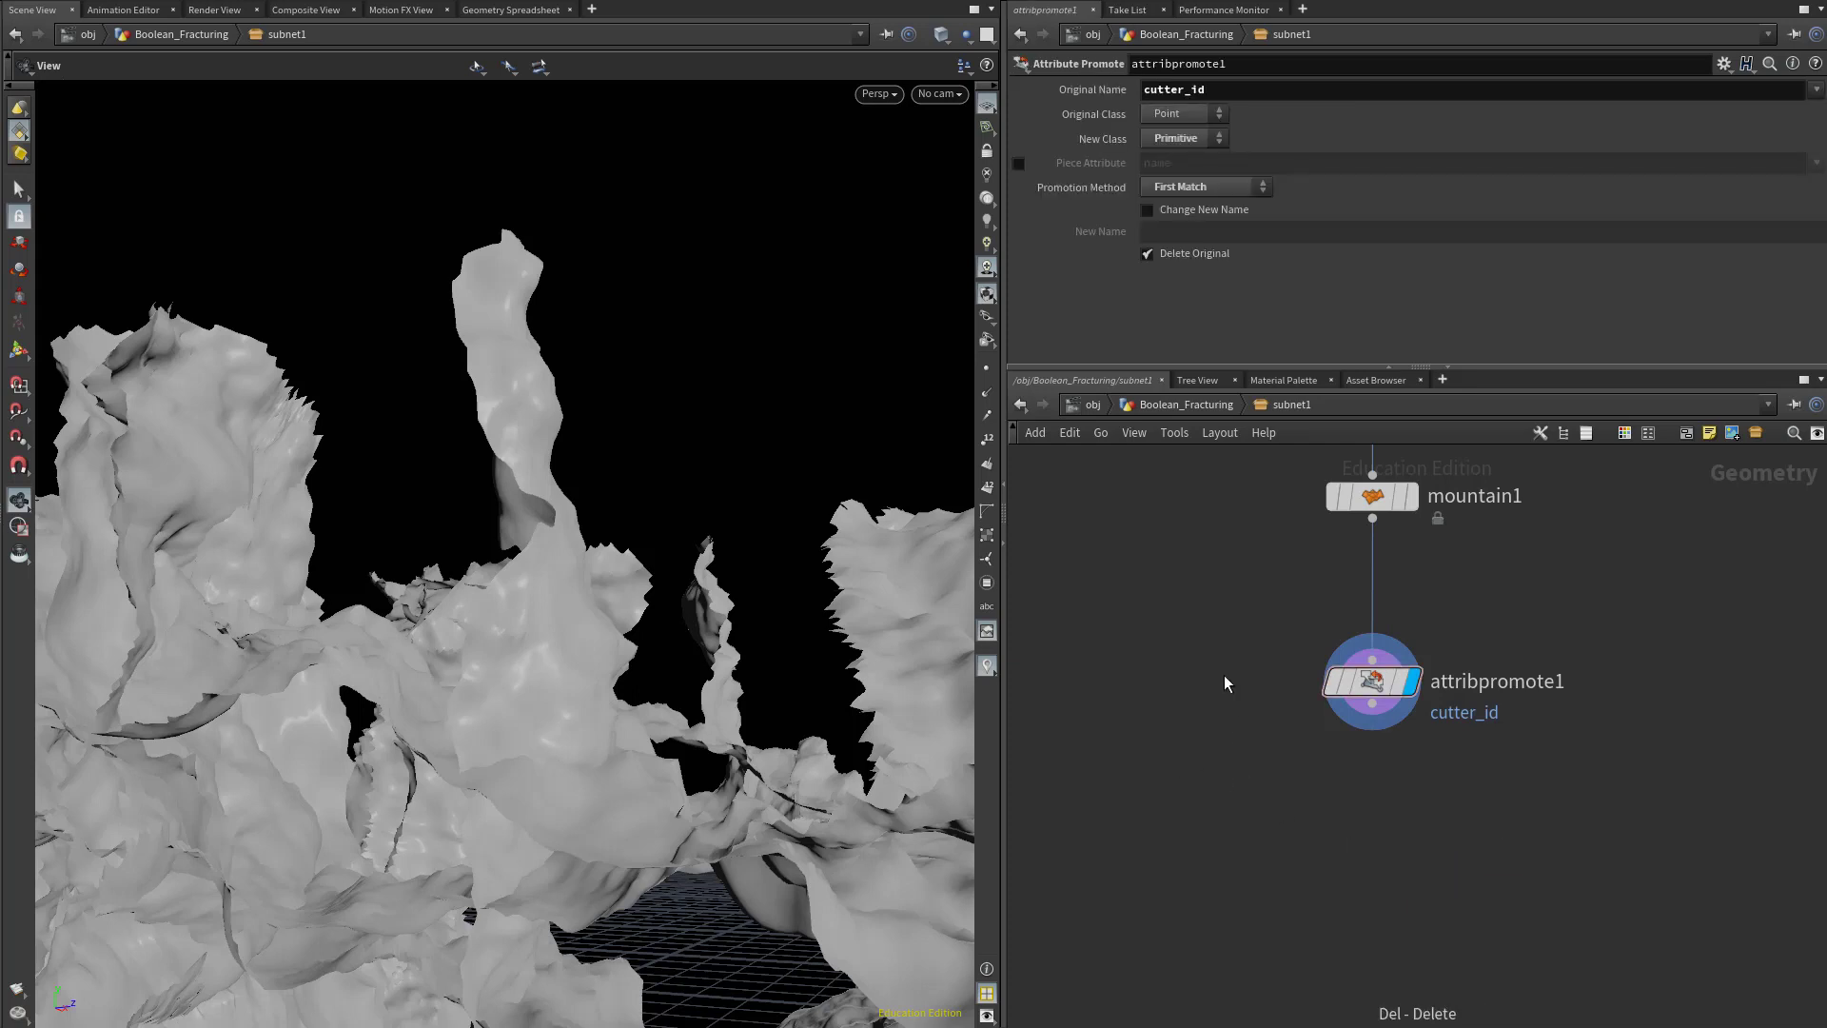
Display attribdelete1 inside subnet1 and return to the Boolean_Fracturing level to check what the subnet outputs.
middle_drag(1138, 556, 1120, 909)
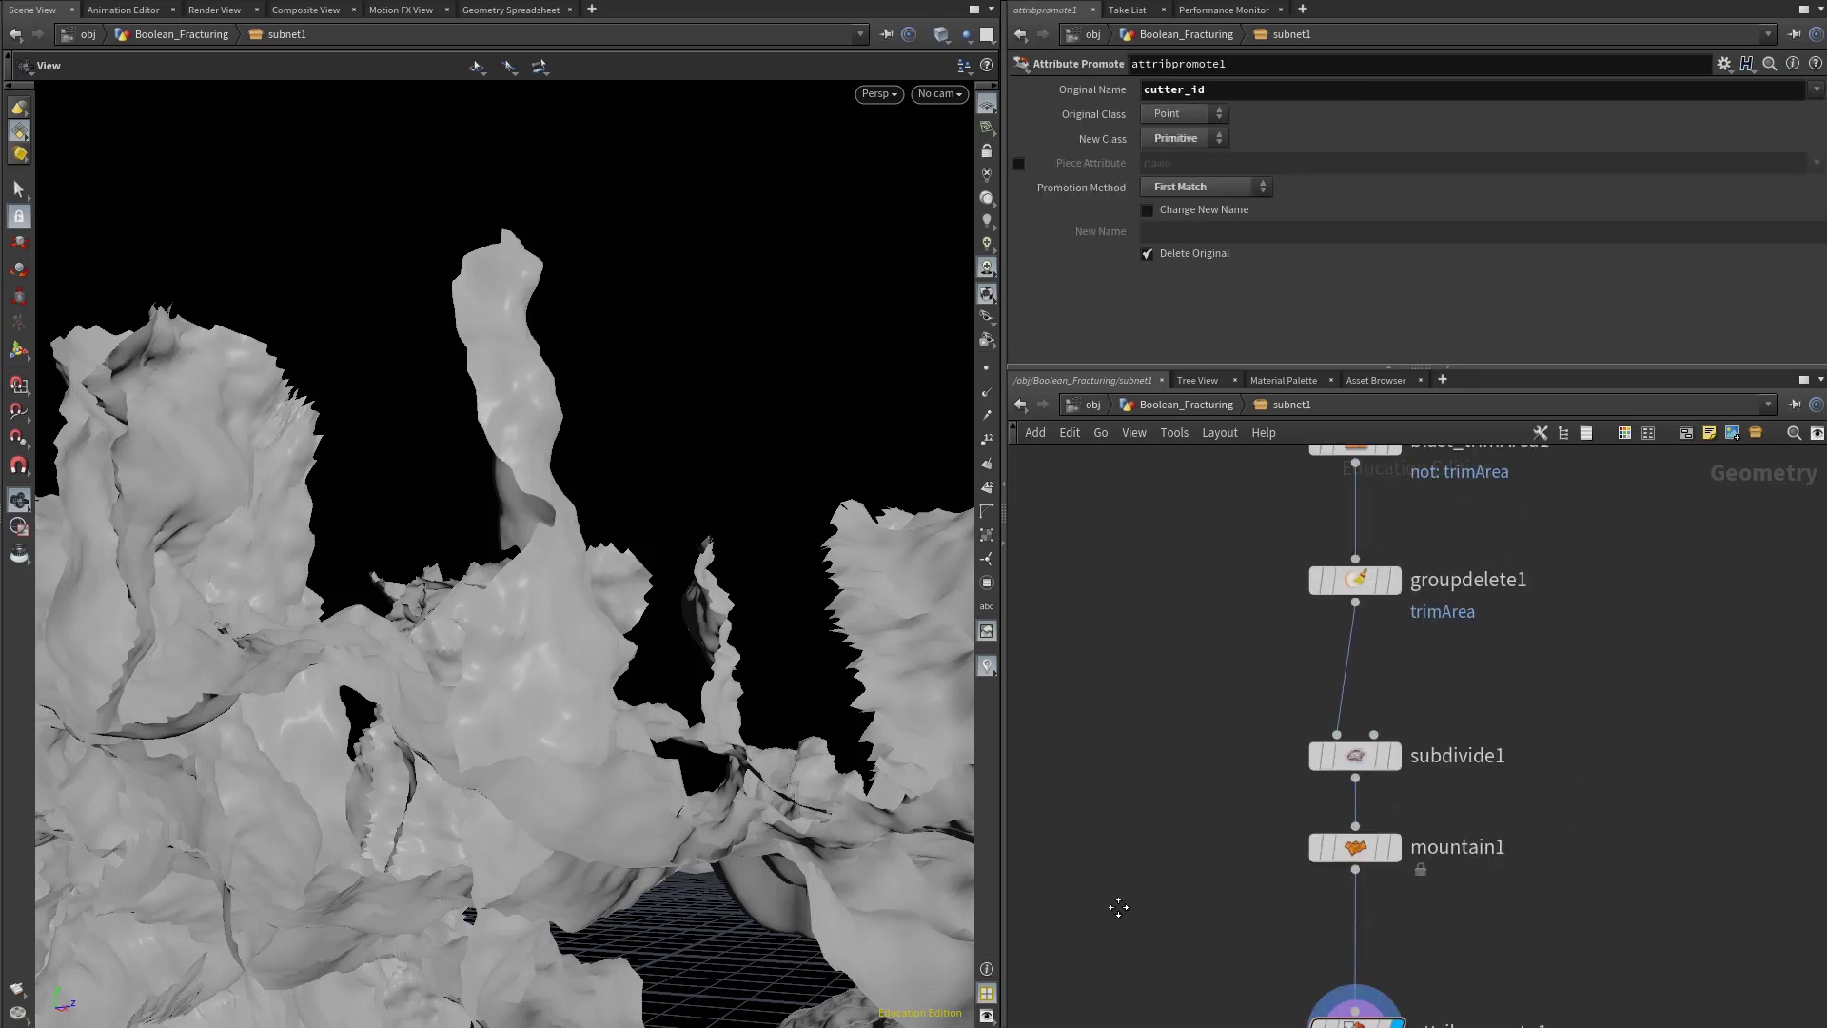
scroll(1130, 892, down, 3)
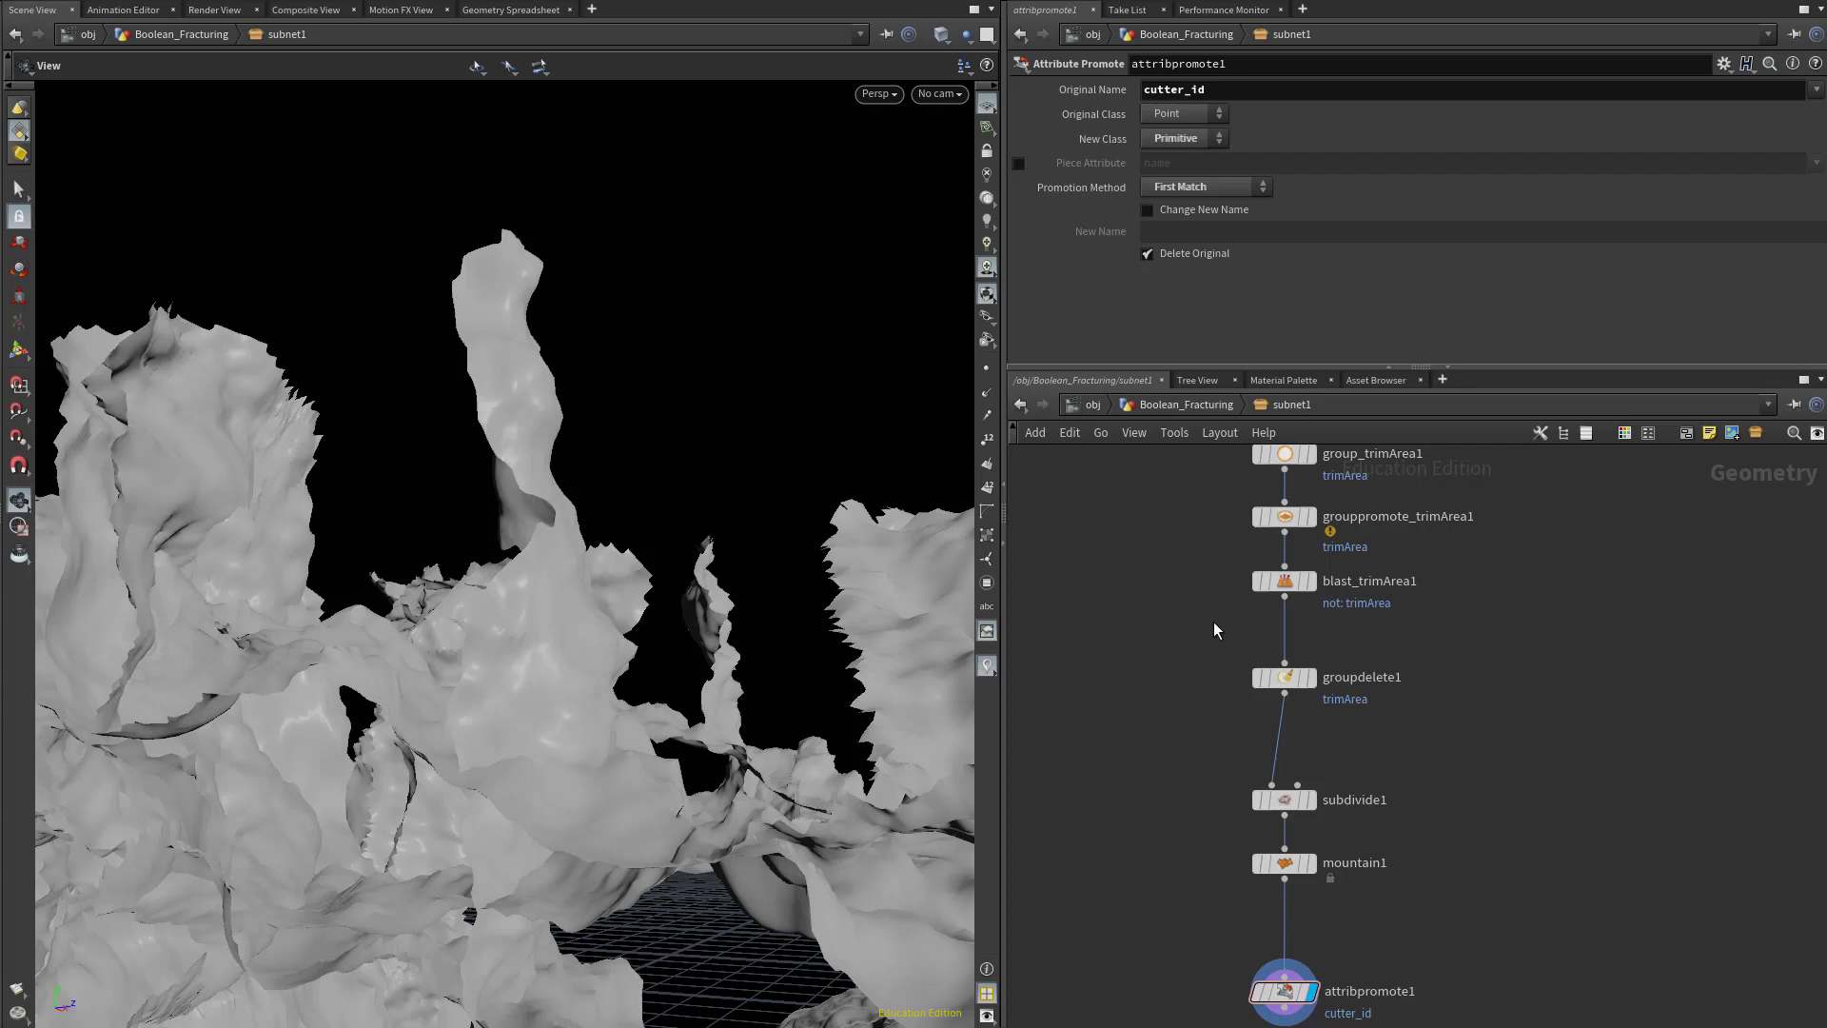
scroll(1215, 636, down, 3)
scroll(1182, 599, up, 4)
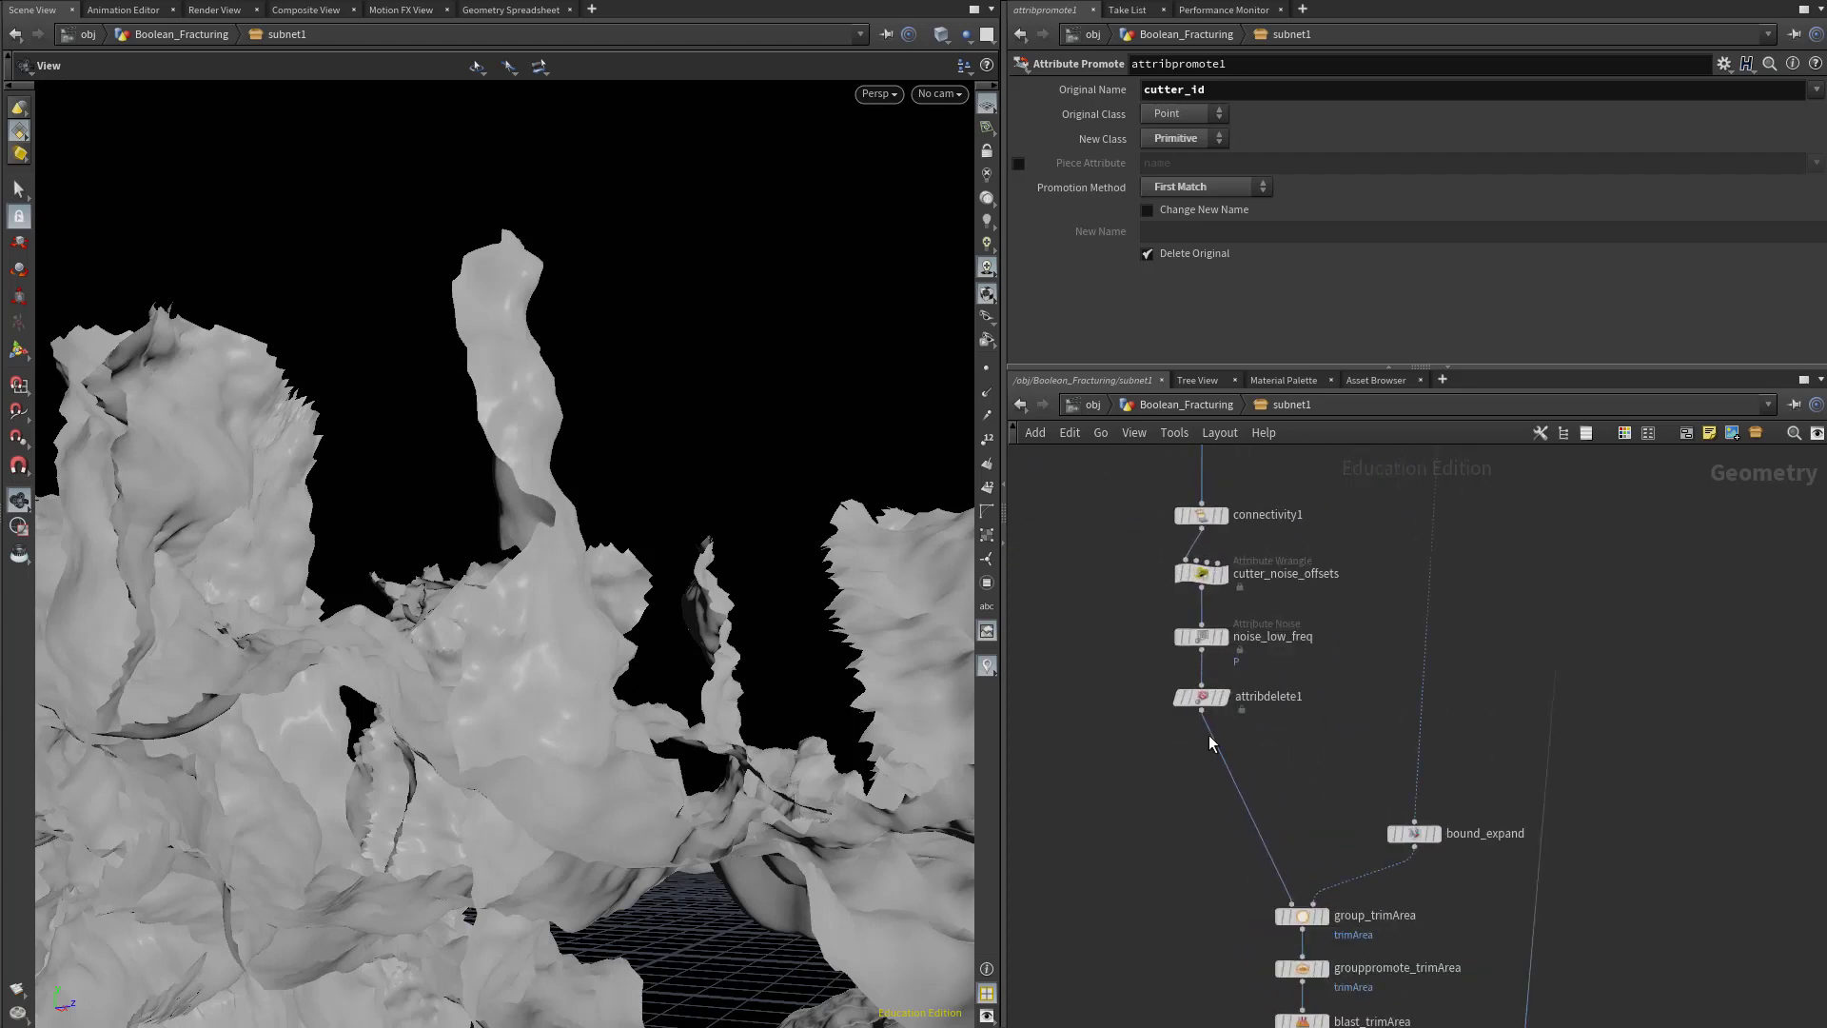
scroll(1204, 704, up, 1)
click(1221, 698)
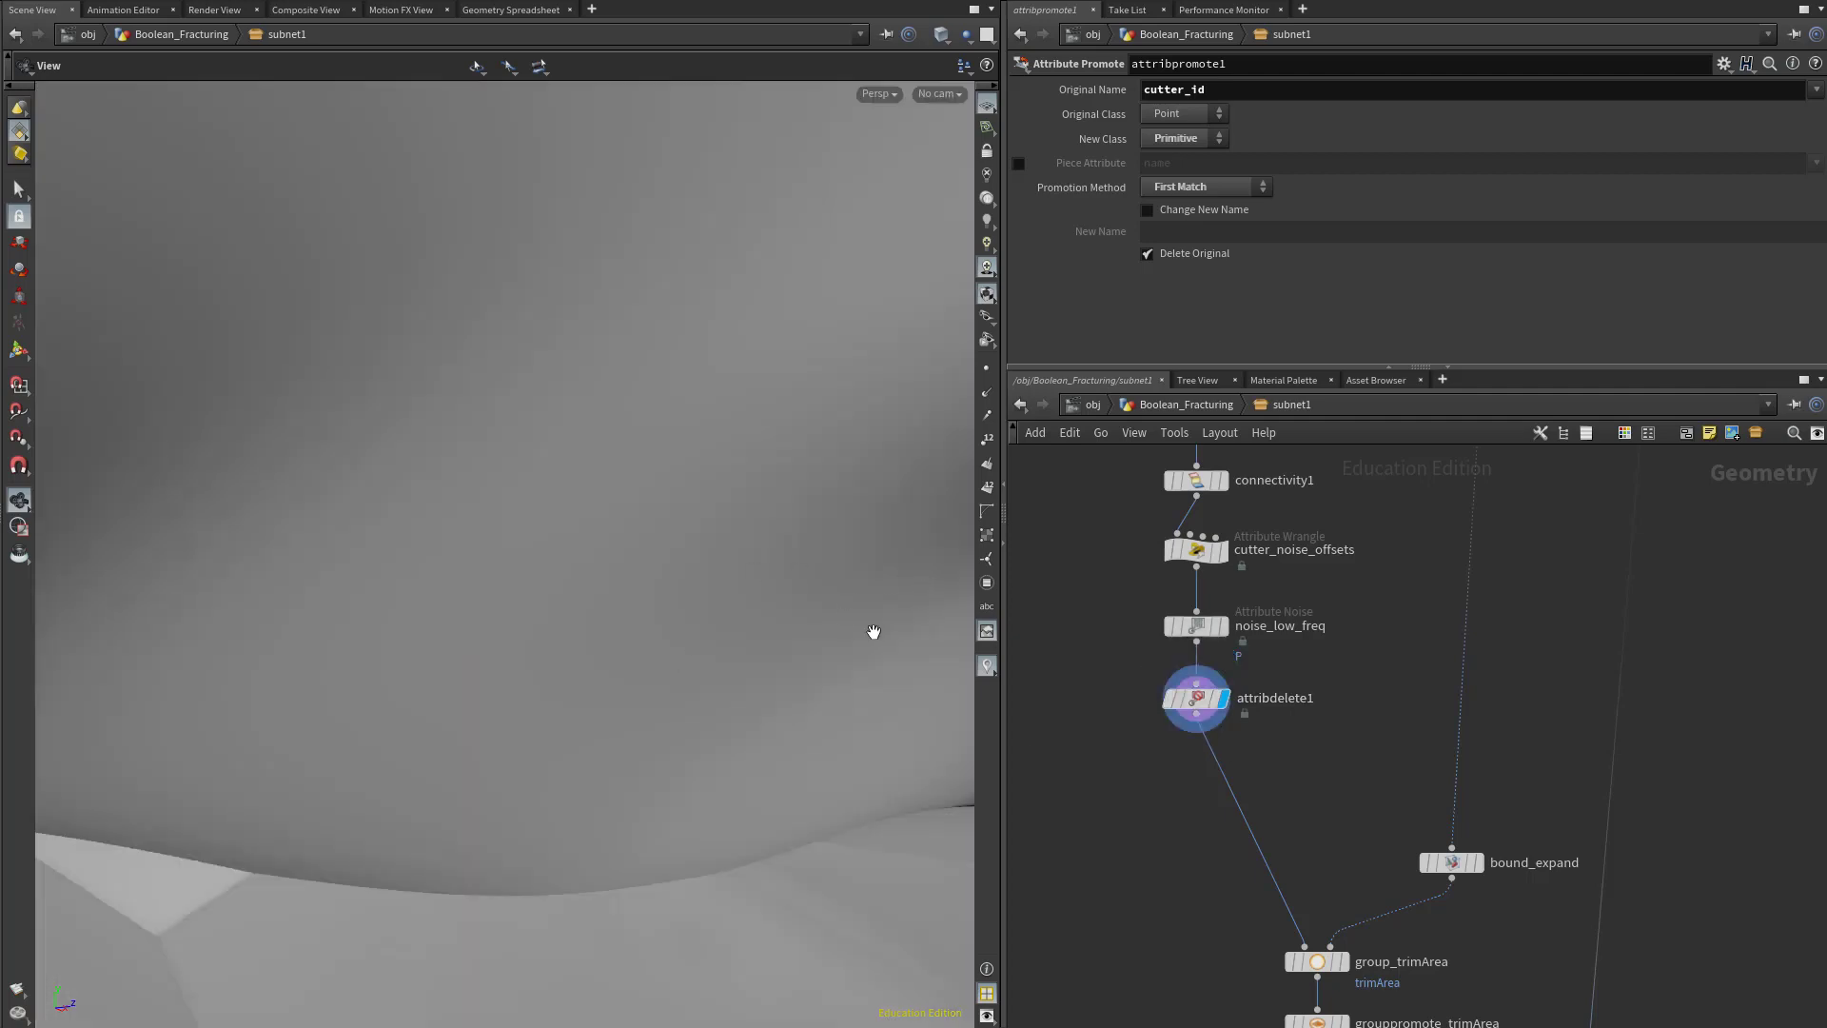
drag(871, 643, 593, 597)
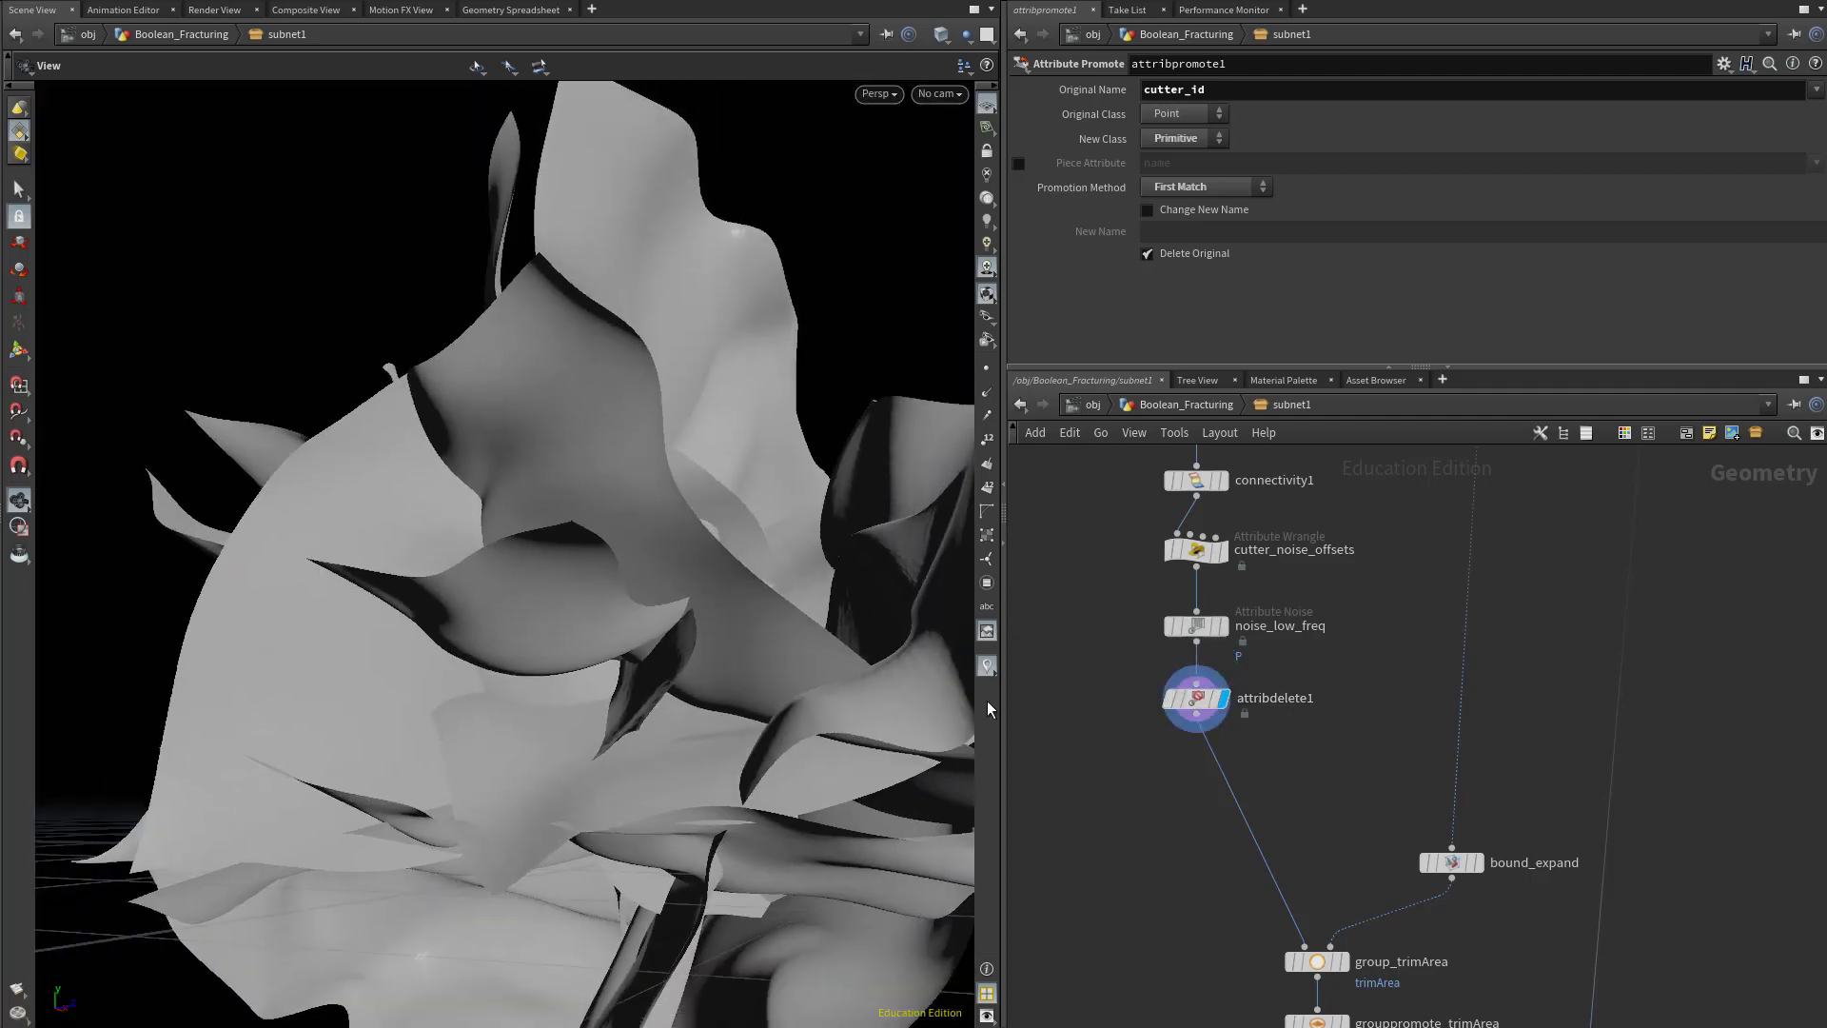
key(u)
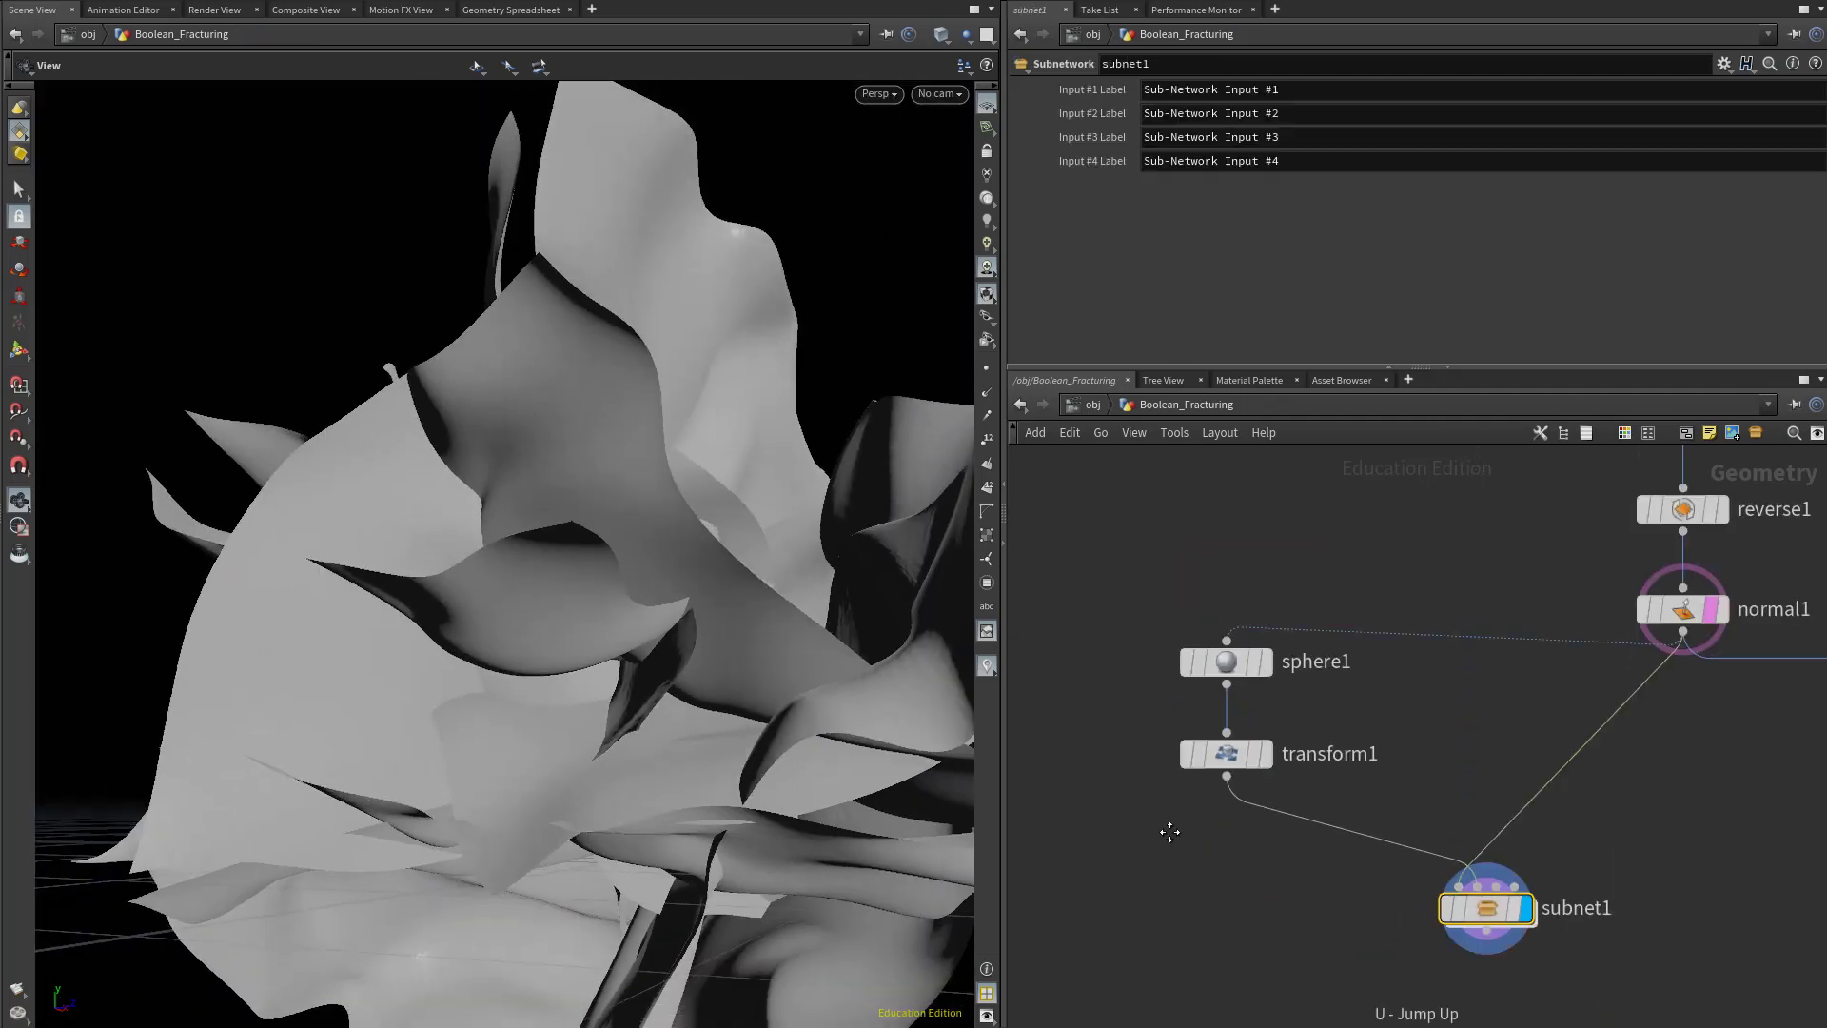
middle_drag(1310, 917, 1311, 808)
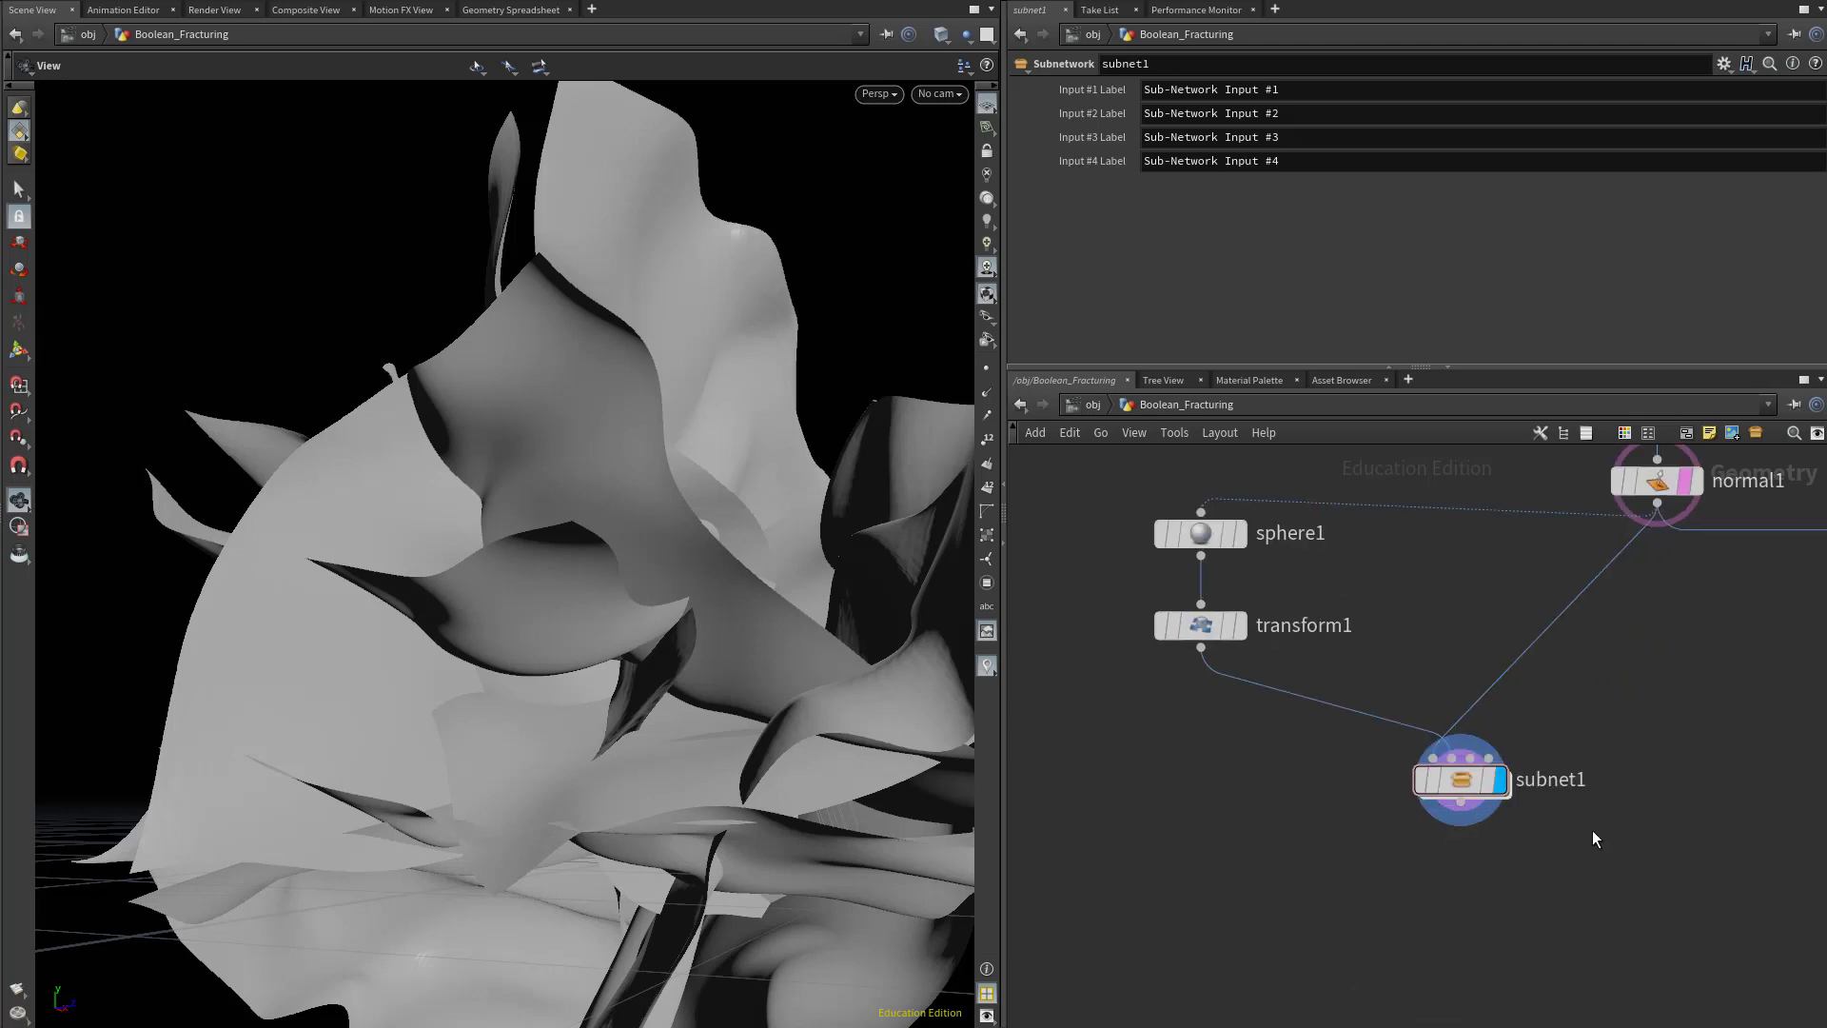
Enter subnet1 again and display groupdelete1 near the end of the node chain.
key(i)
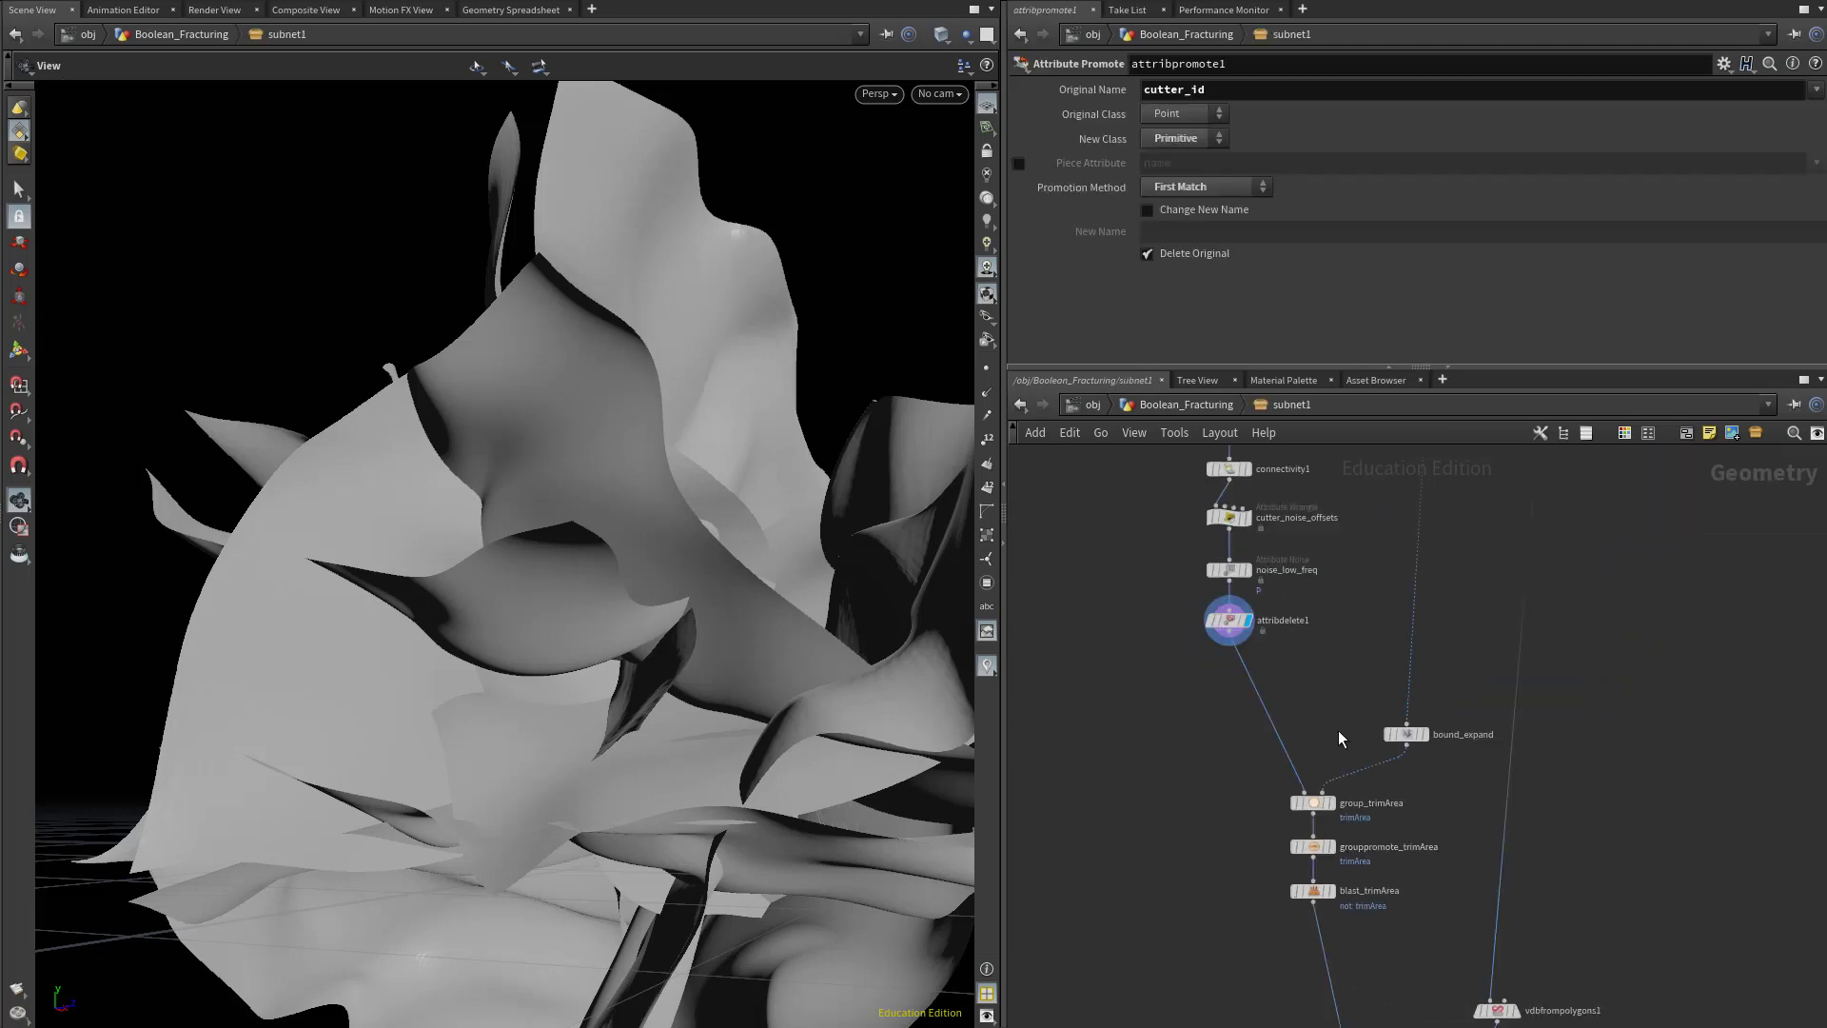
middle_drag(1253, 875, 1198, 717)
scroll(1230, 856, down, 3)
middle_drag(1203, 878, 1221, 845)
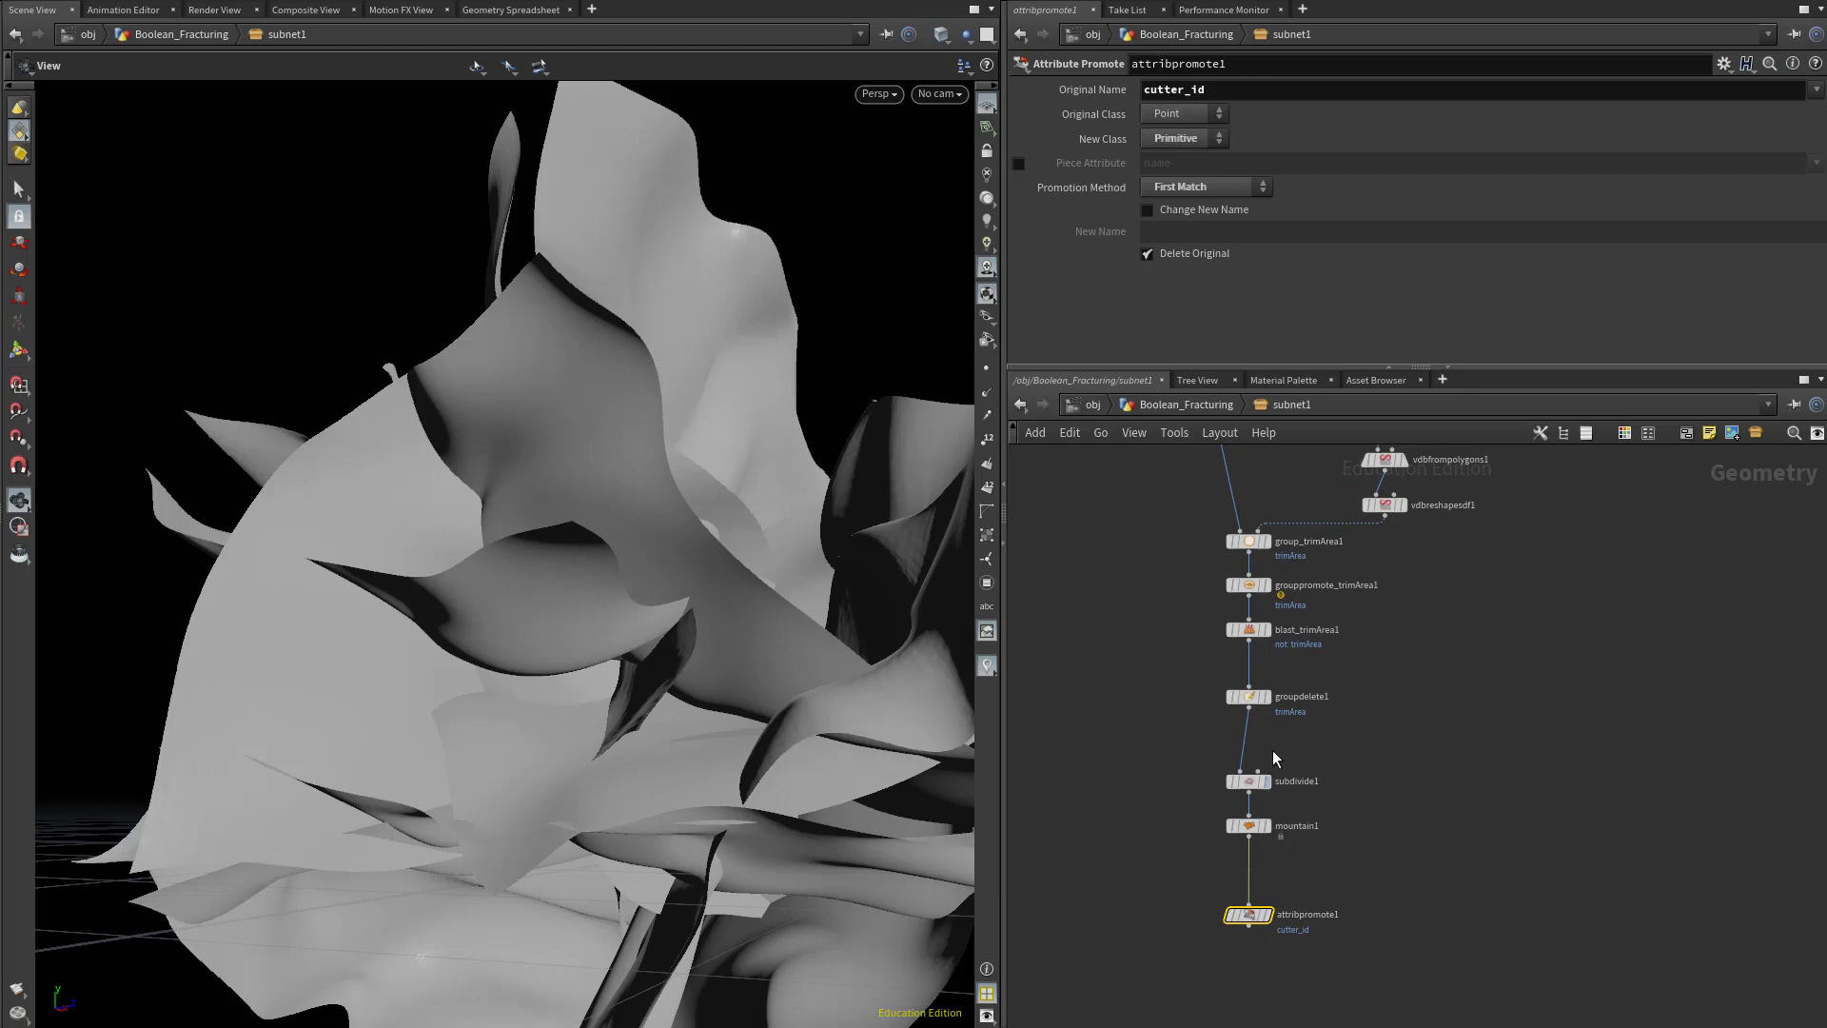
click(1267, 696)
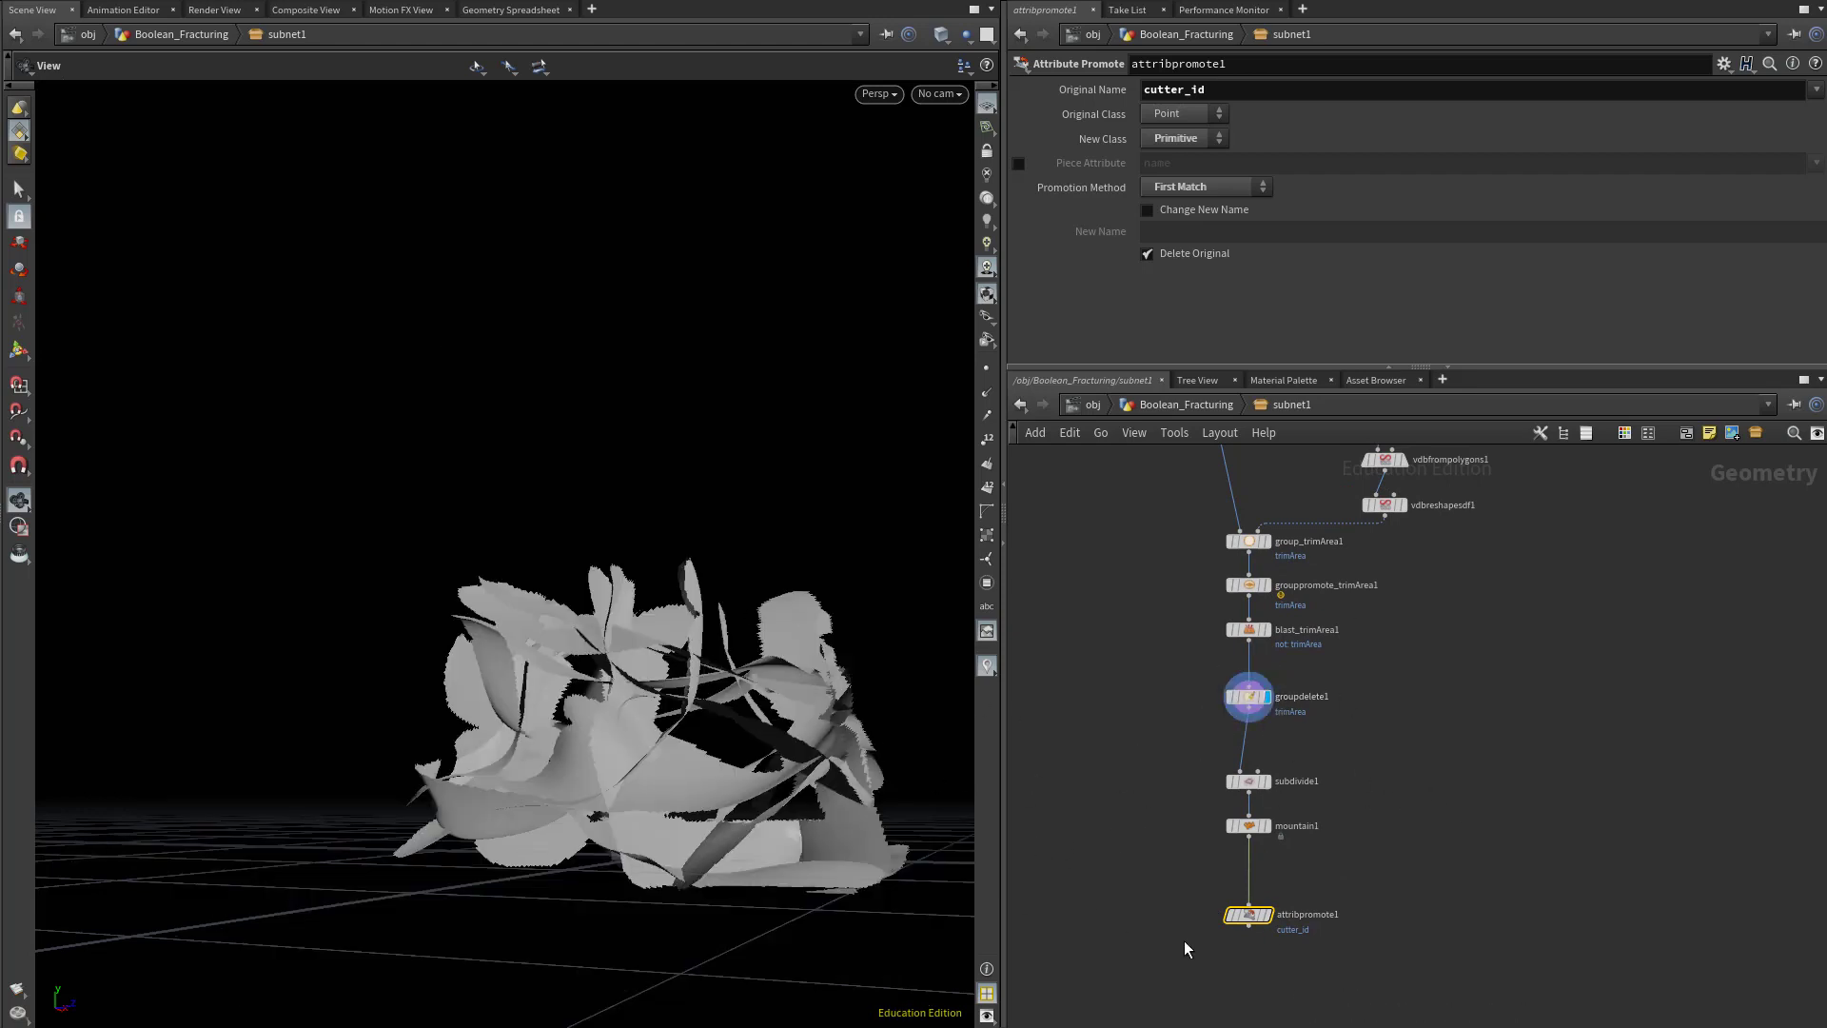
Add a displayed Output node wired below attribpromote1, and return to the Boolean_Fracturing level.
middle_drag(1178, 927, 1183, 765)
scroll(1190, 848, up, 3)
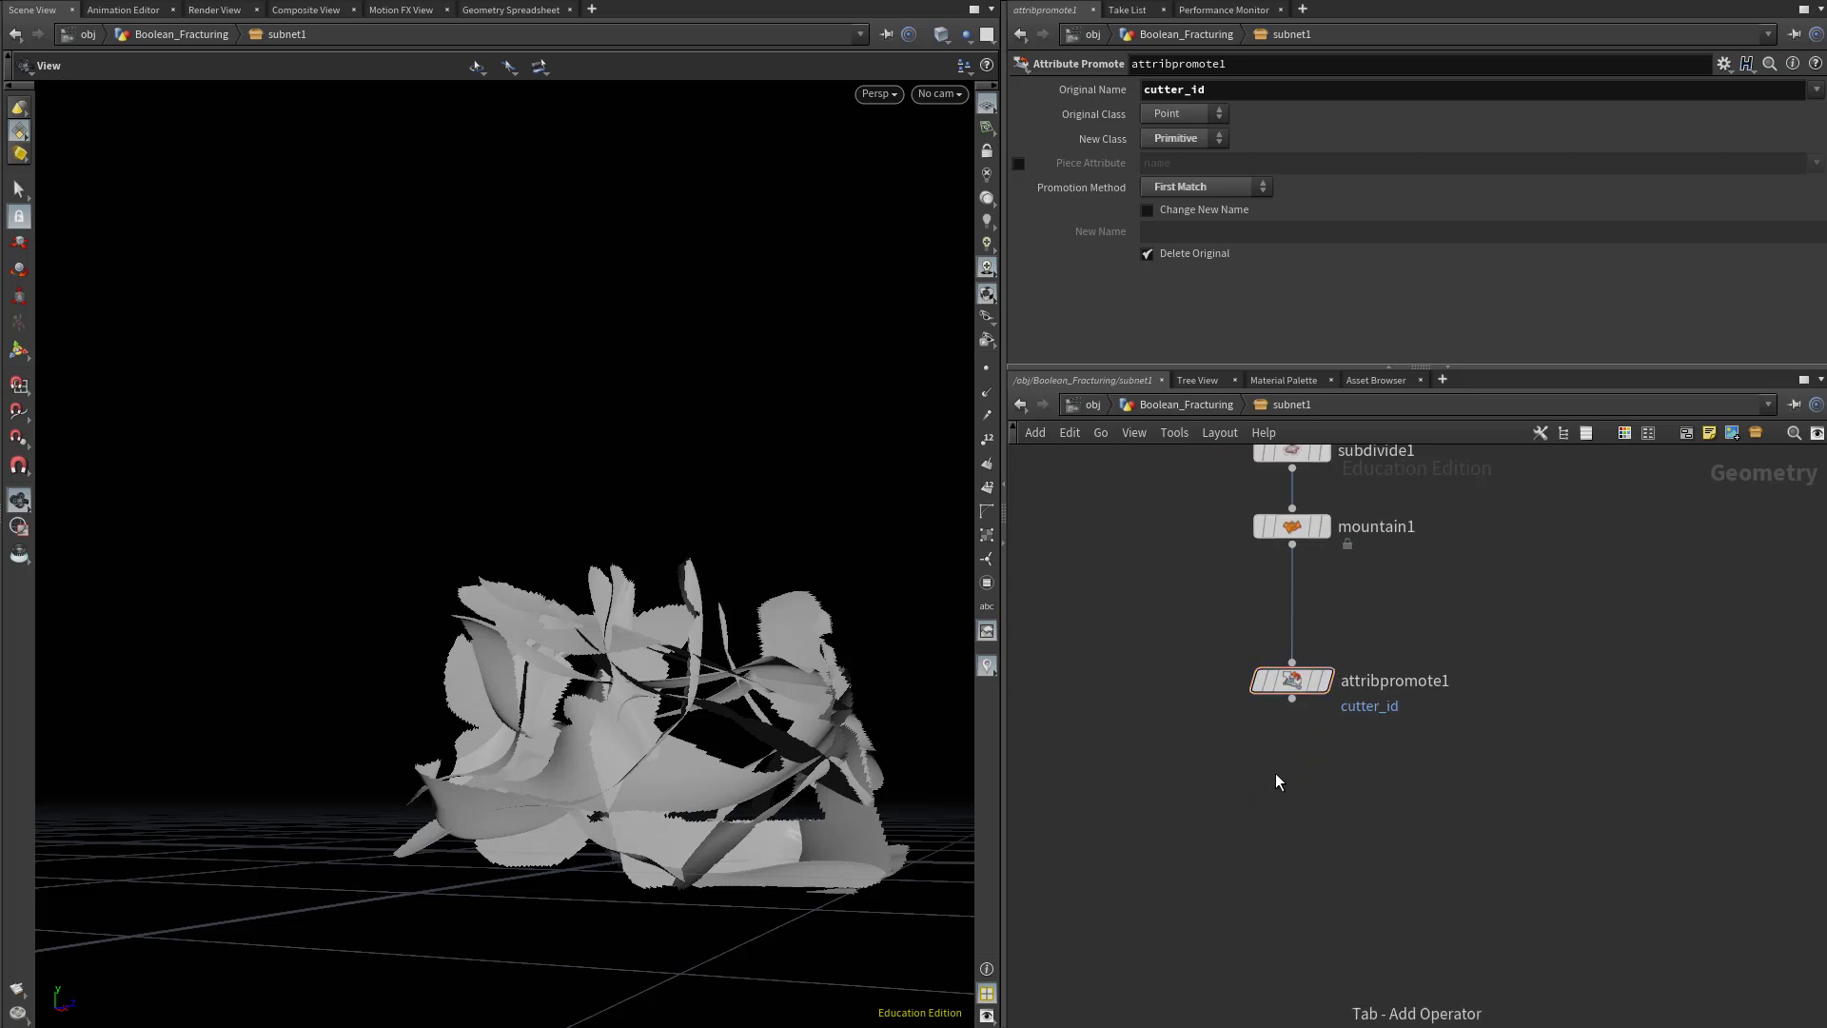
key(Tab)
text(outp)
key(Return)
click(1275, 773)
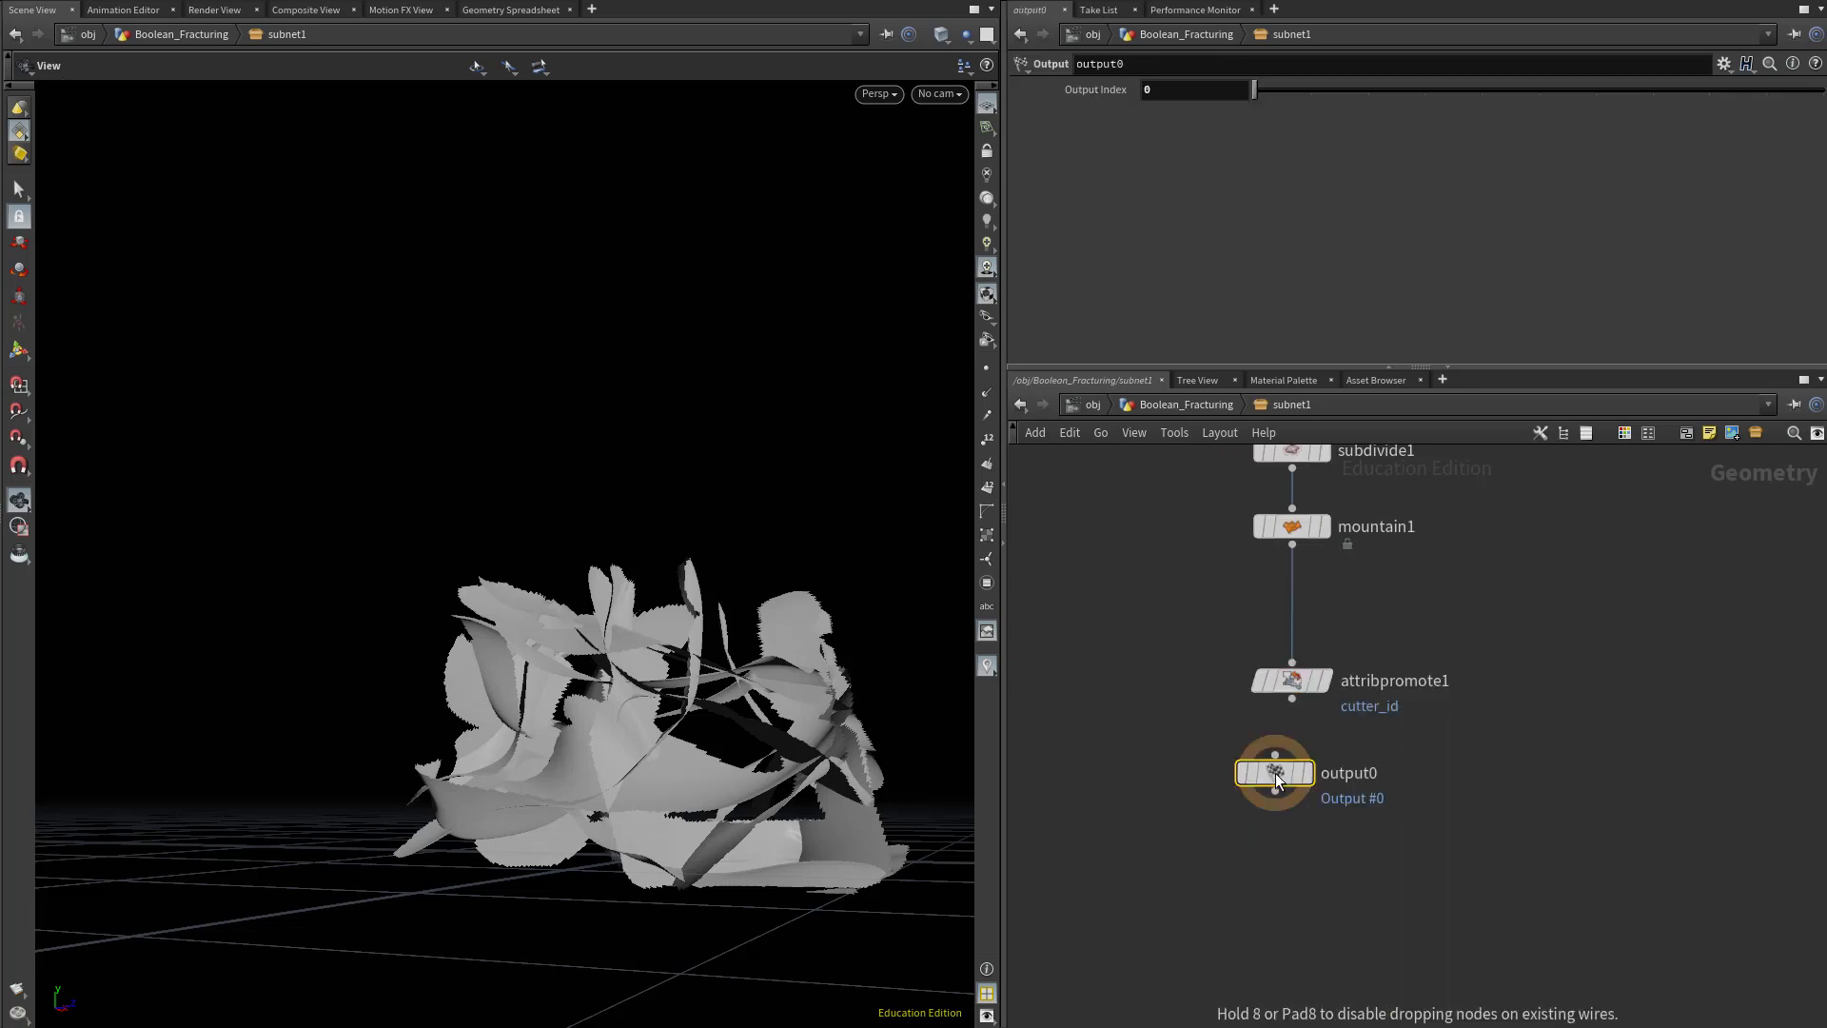
click(1284, 752)
click(1276, 754)
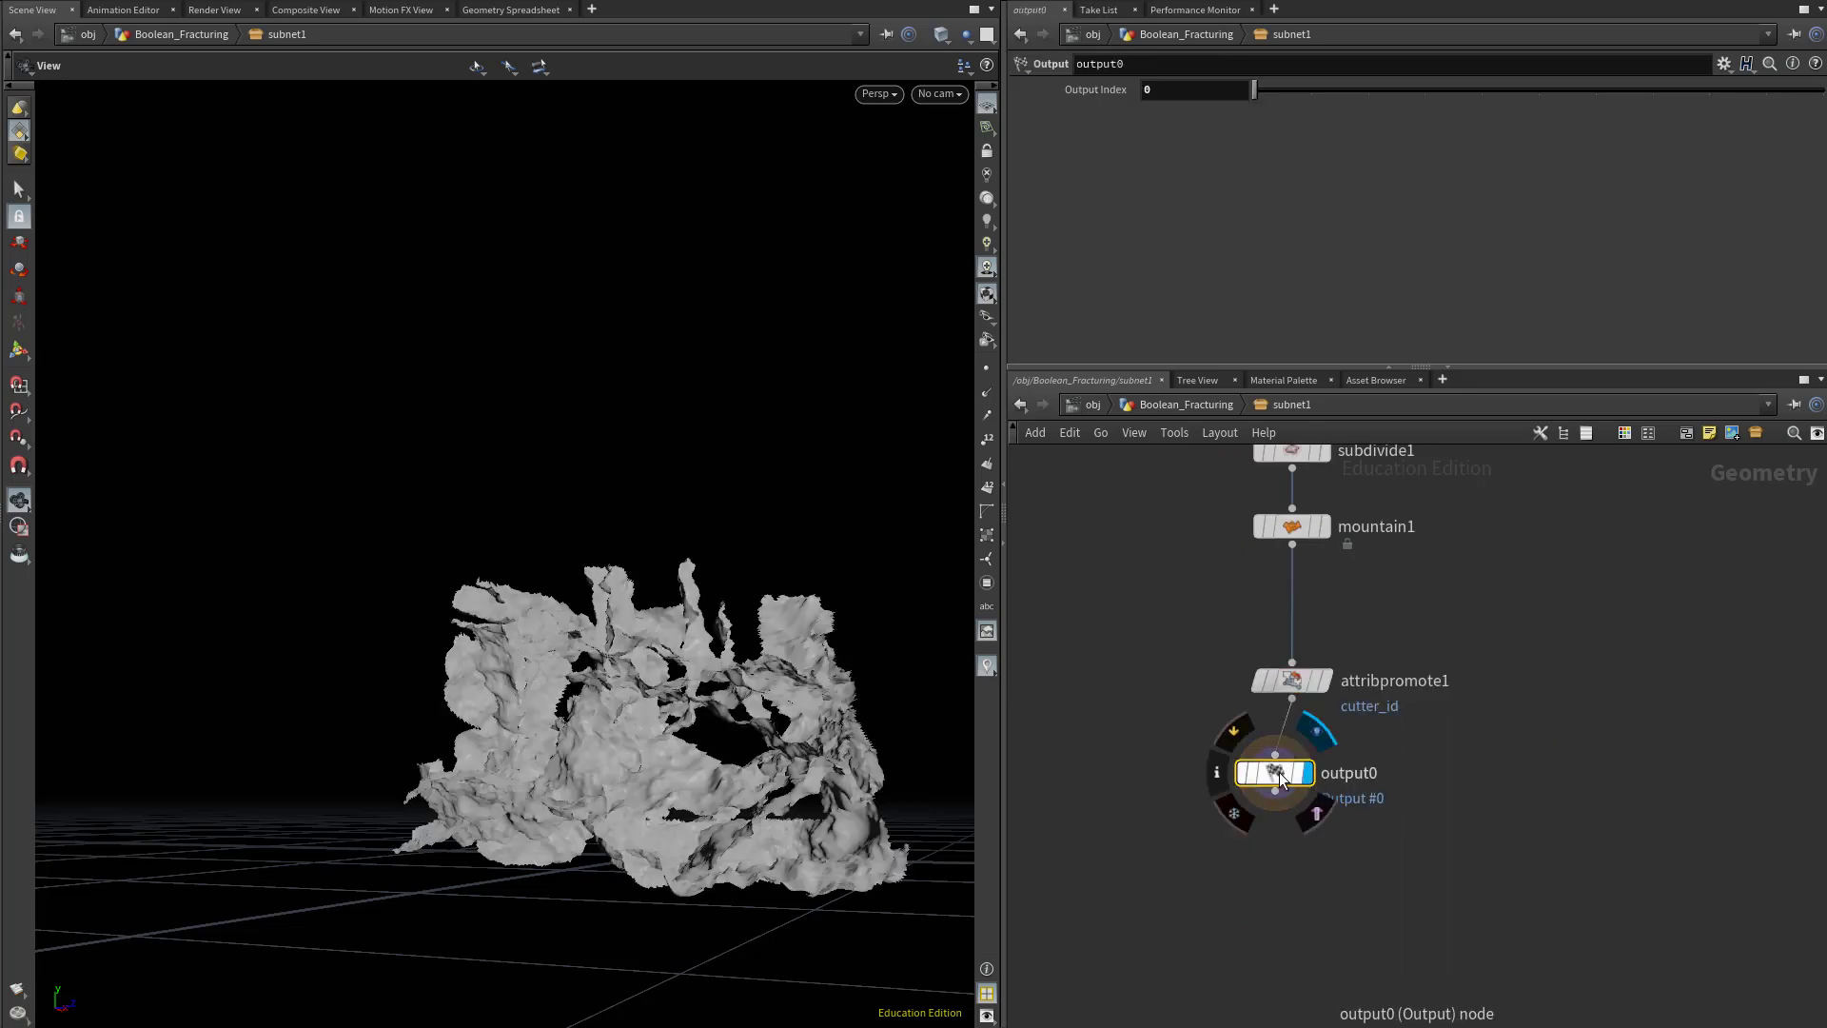
drag(1279, 772, 1295, 837)
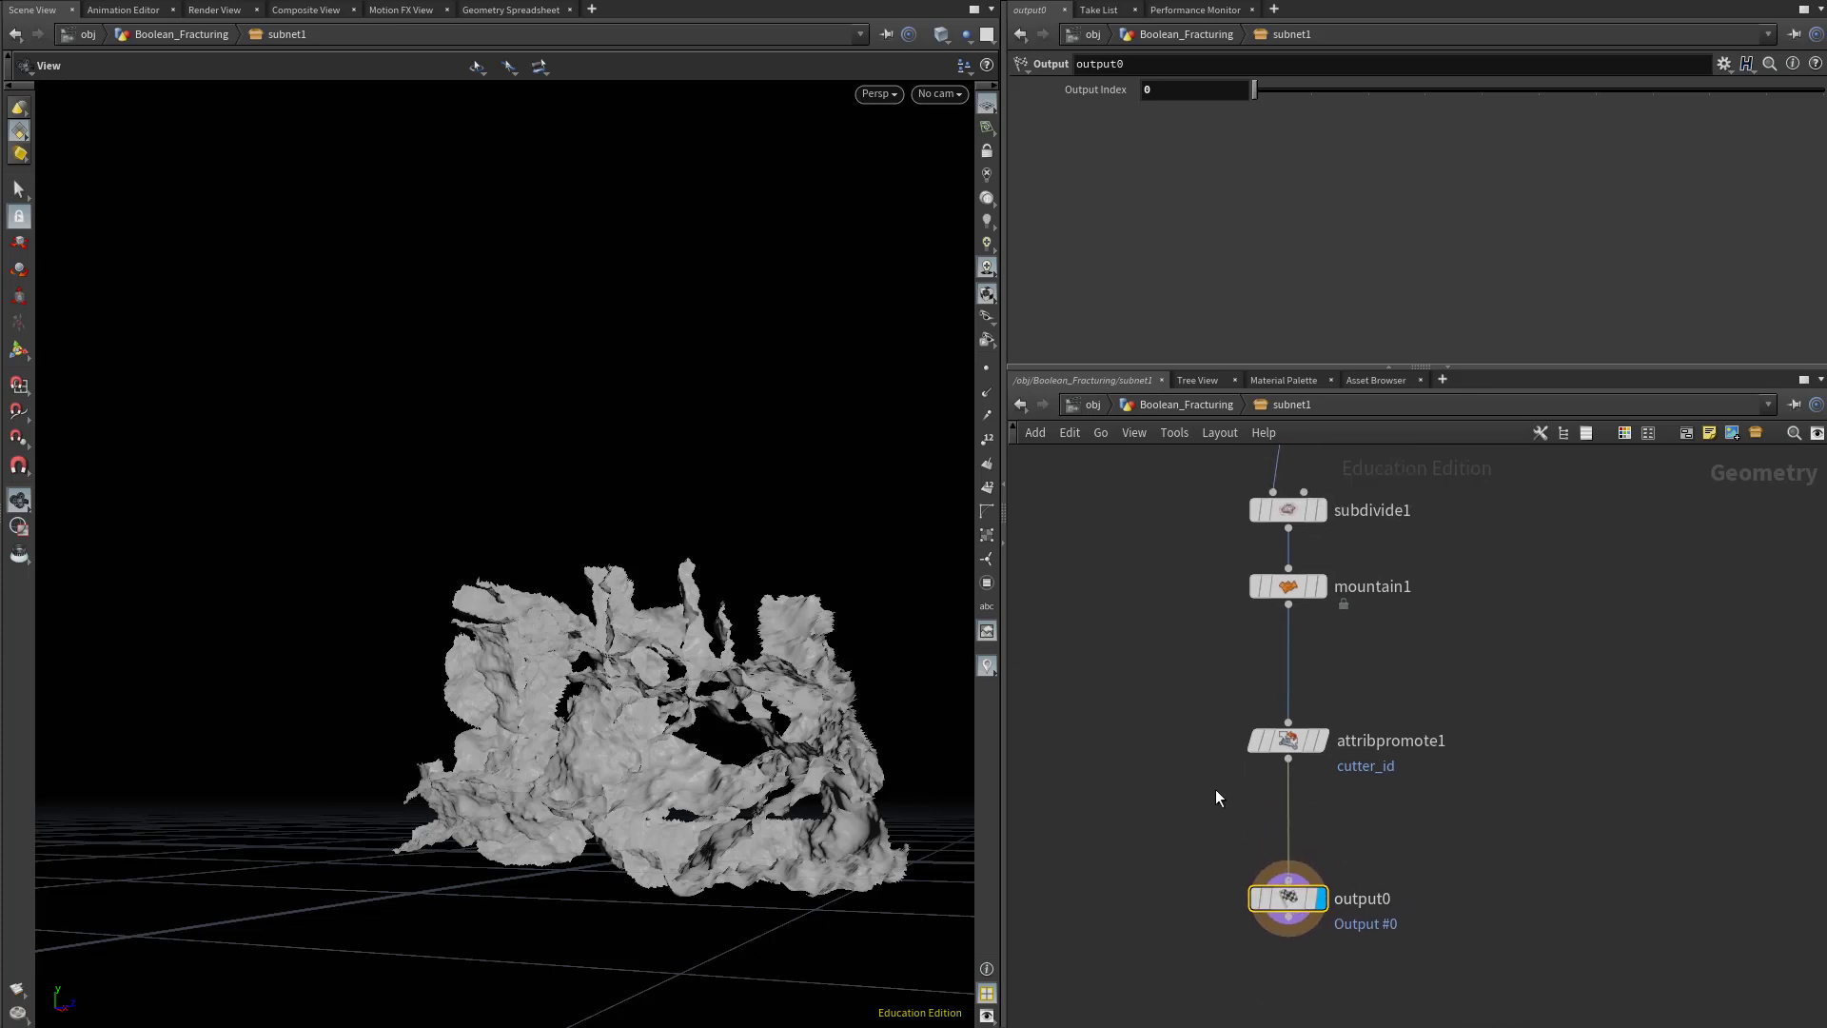
key(u)
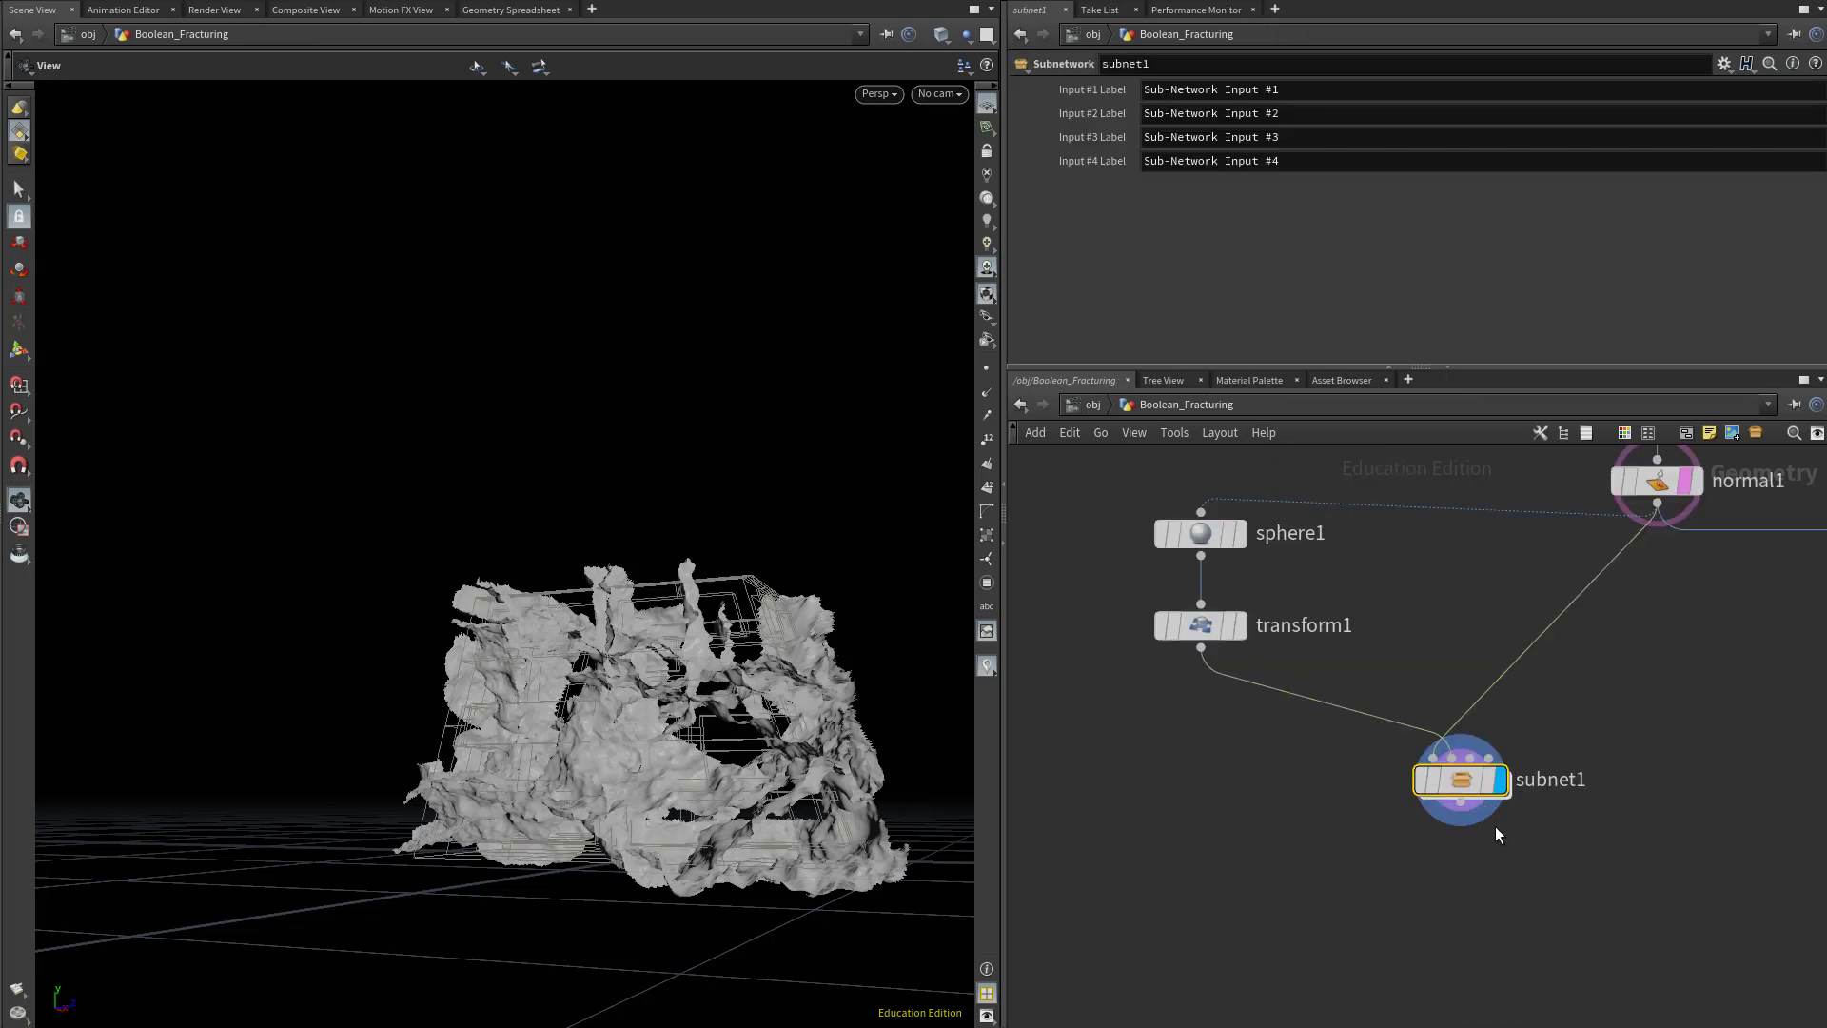
Enter subnet1 and insert a Normal node between attribpromote1 and output0.
key(i)
drag(1295, 890, 1297, 980)
key(Tab)
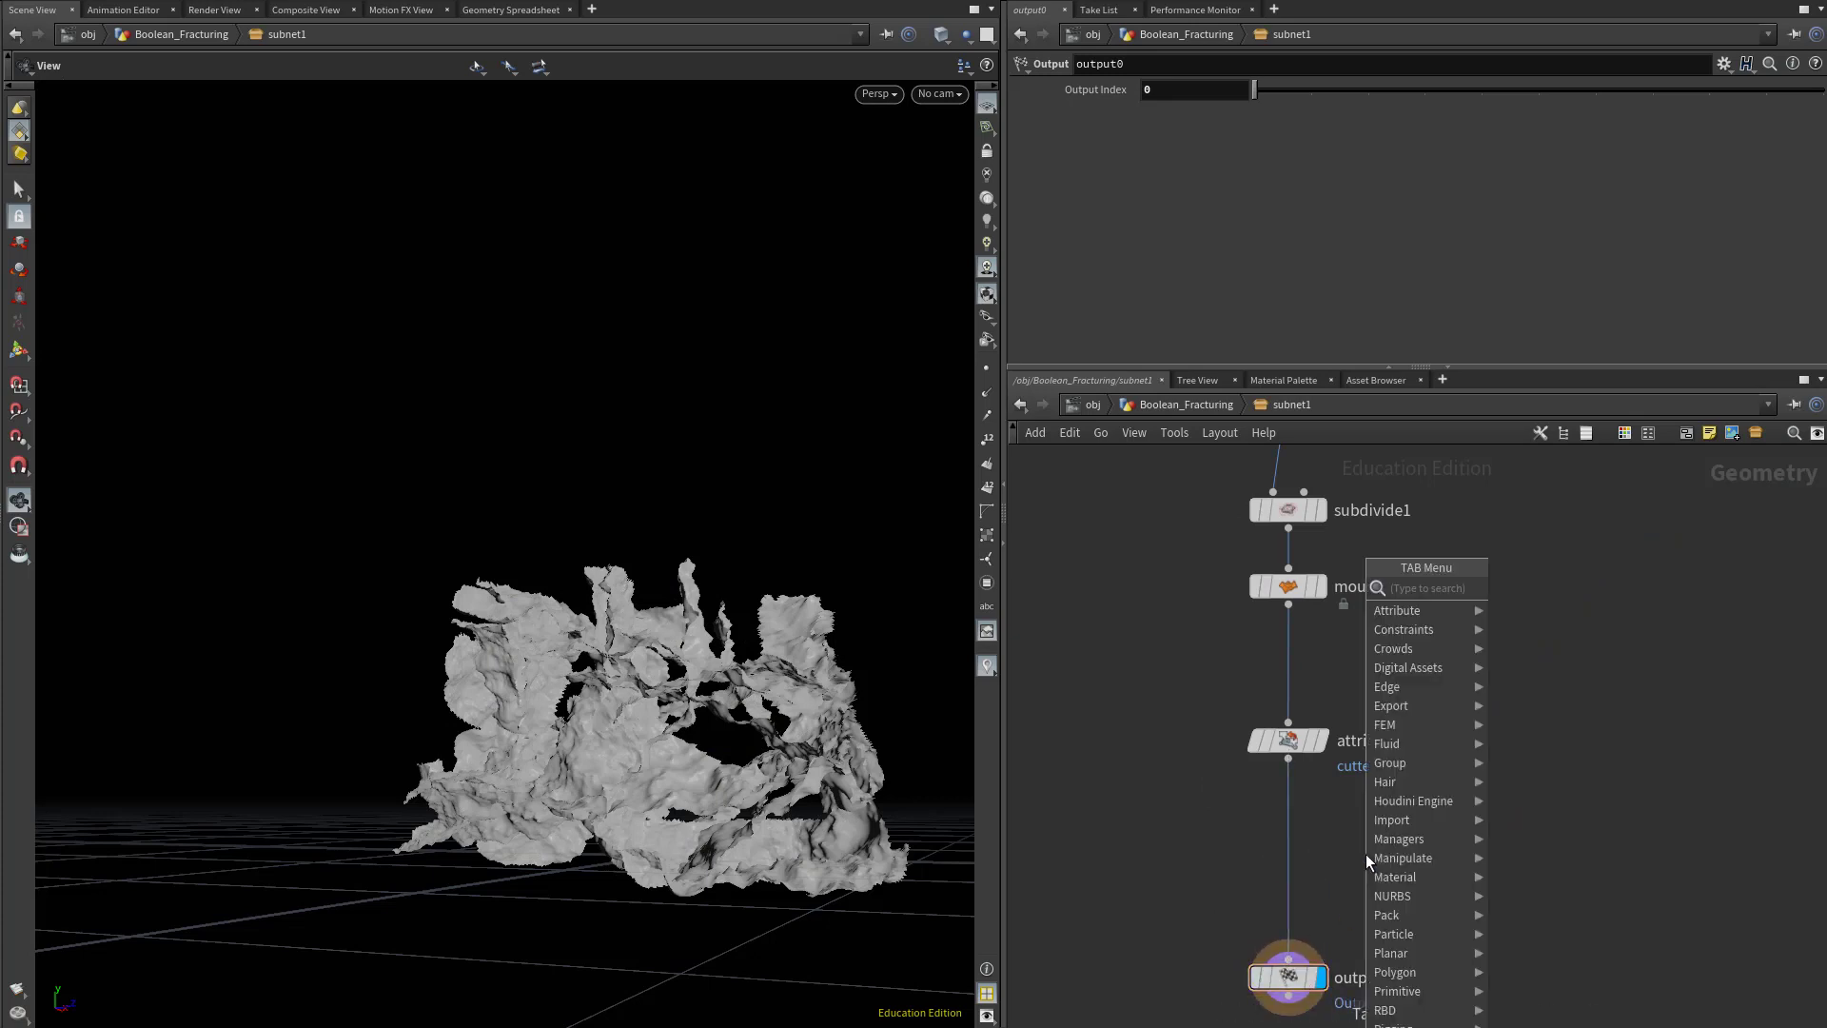
text(norm)
key(Return)
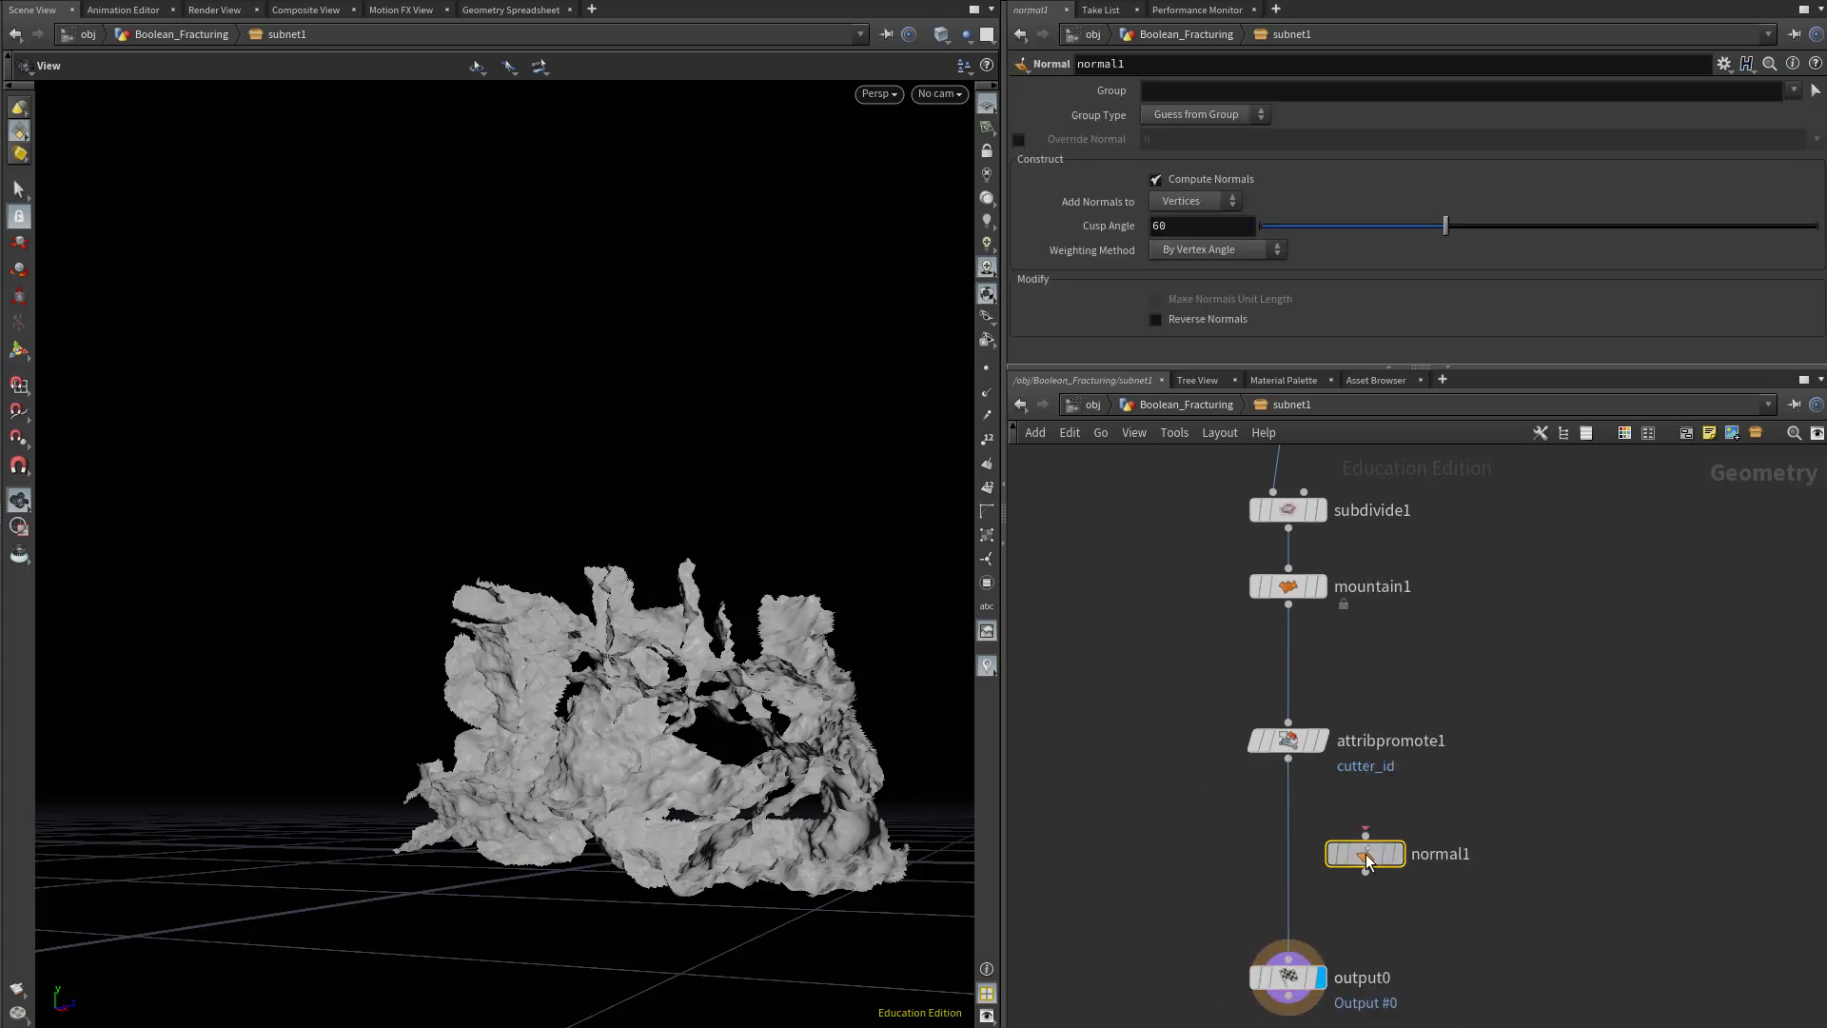
click(1302, 838)
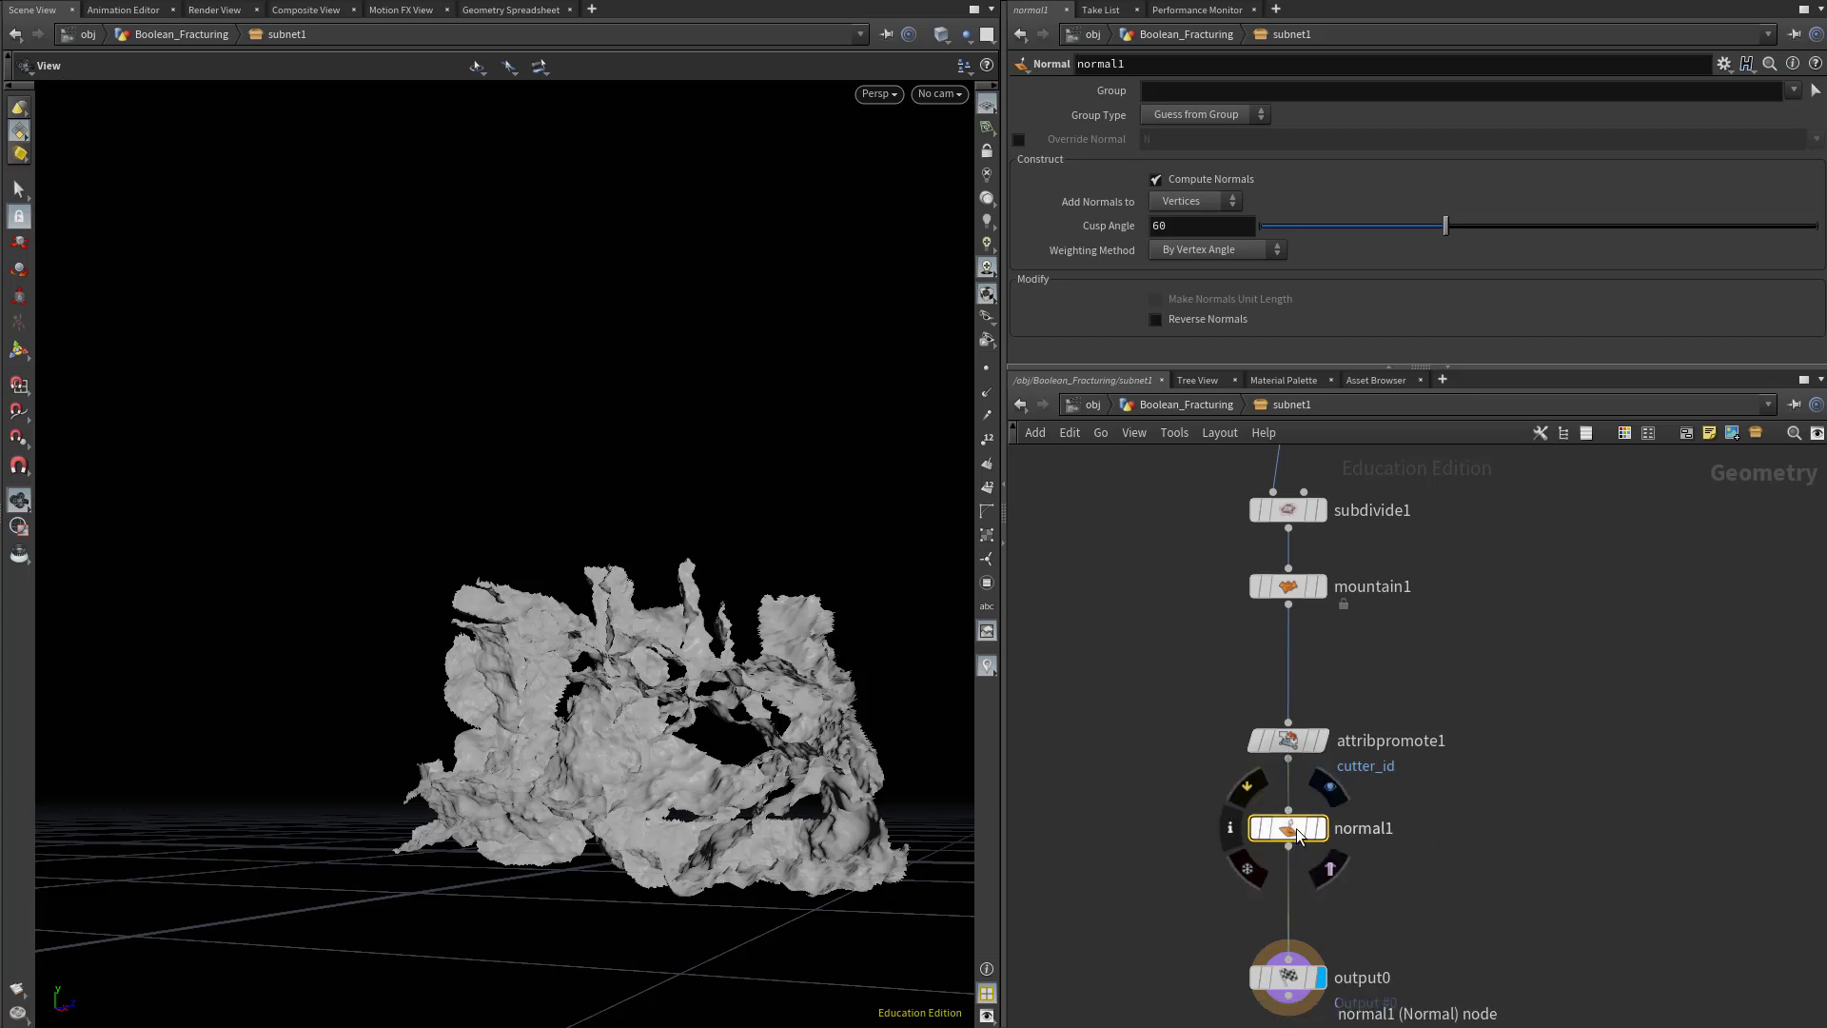
Look through the node chain inside subnet1, from its inputs and trimming nodes down to attribpromote1 and normal1.
scroll(1532, 774, down, 5)
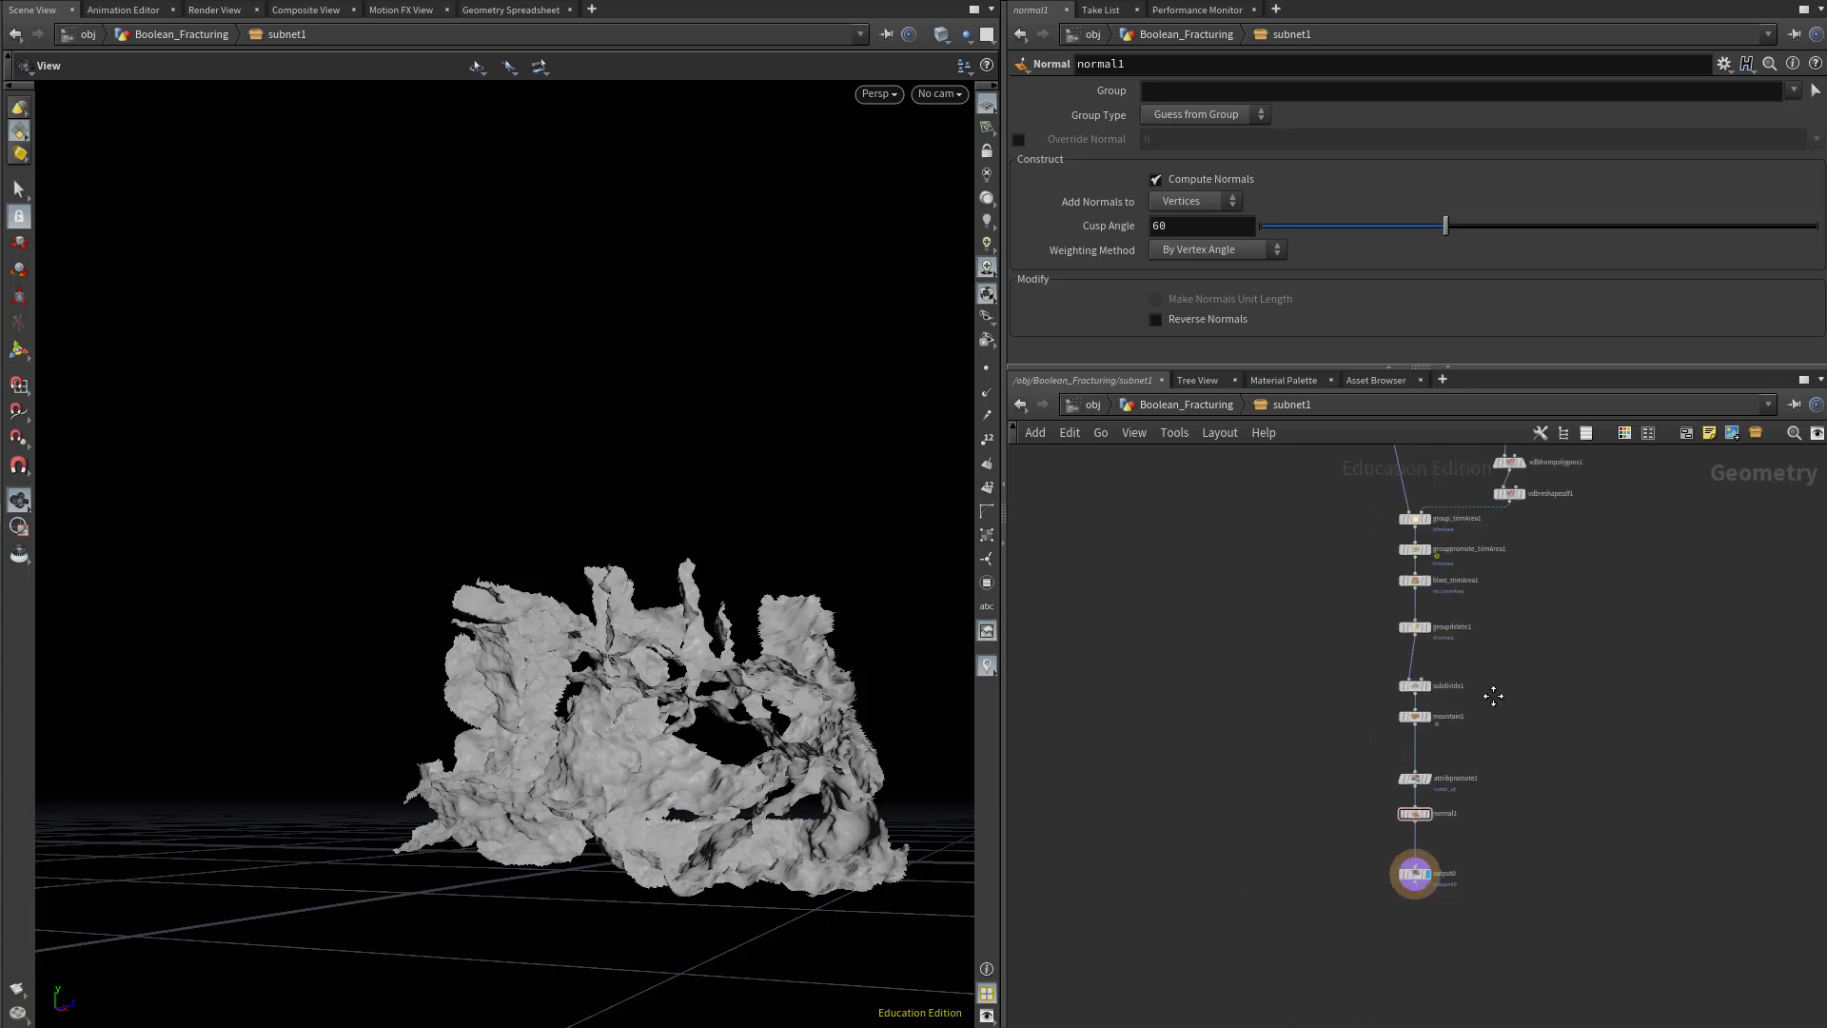
middle_drag(1472, 712, 1327, 849)
scroll(1354, 828, down, 3)
middle_drag(1425, 742, 1389, 928)
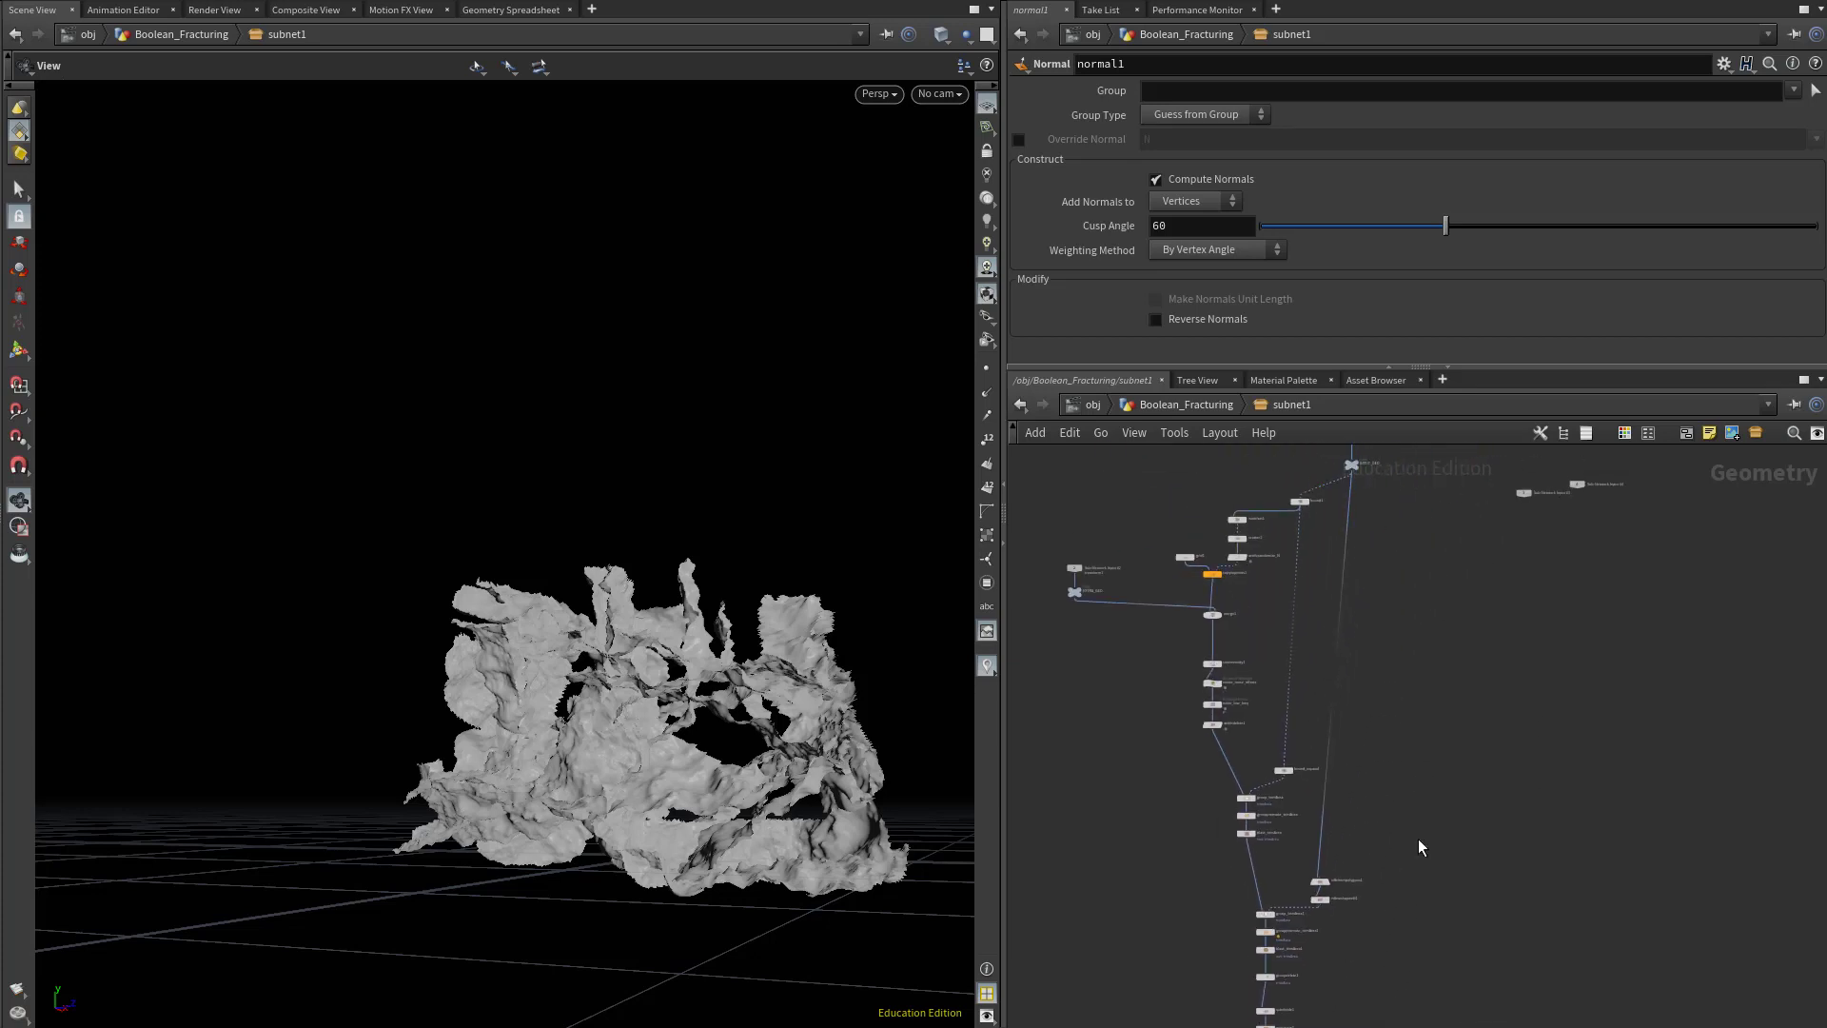
middle_drag(1420, 847, 1419, 885)
scroll(1418, 885, up, 5)
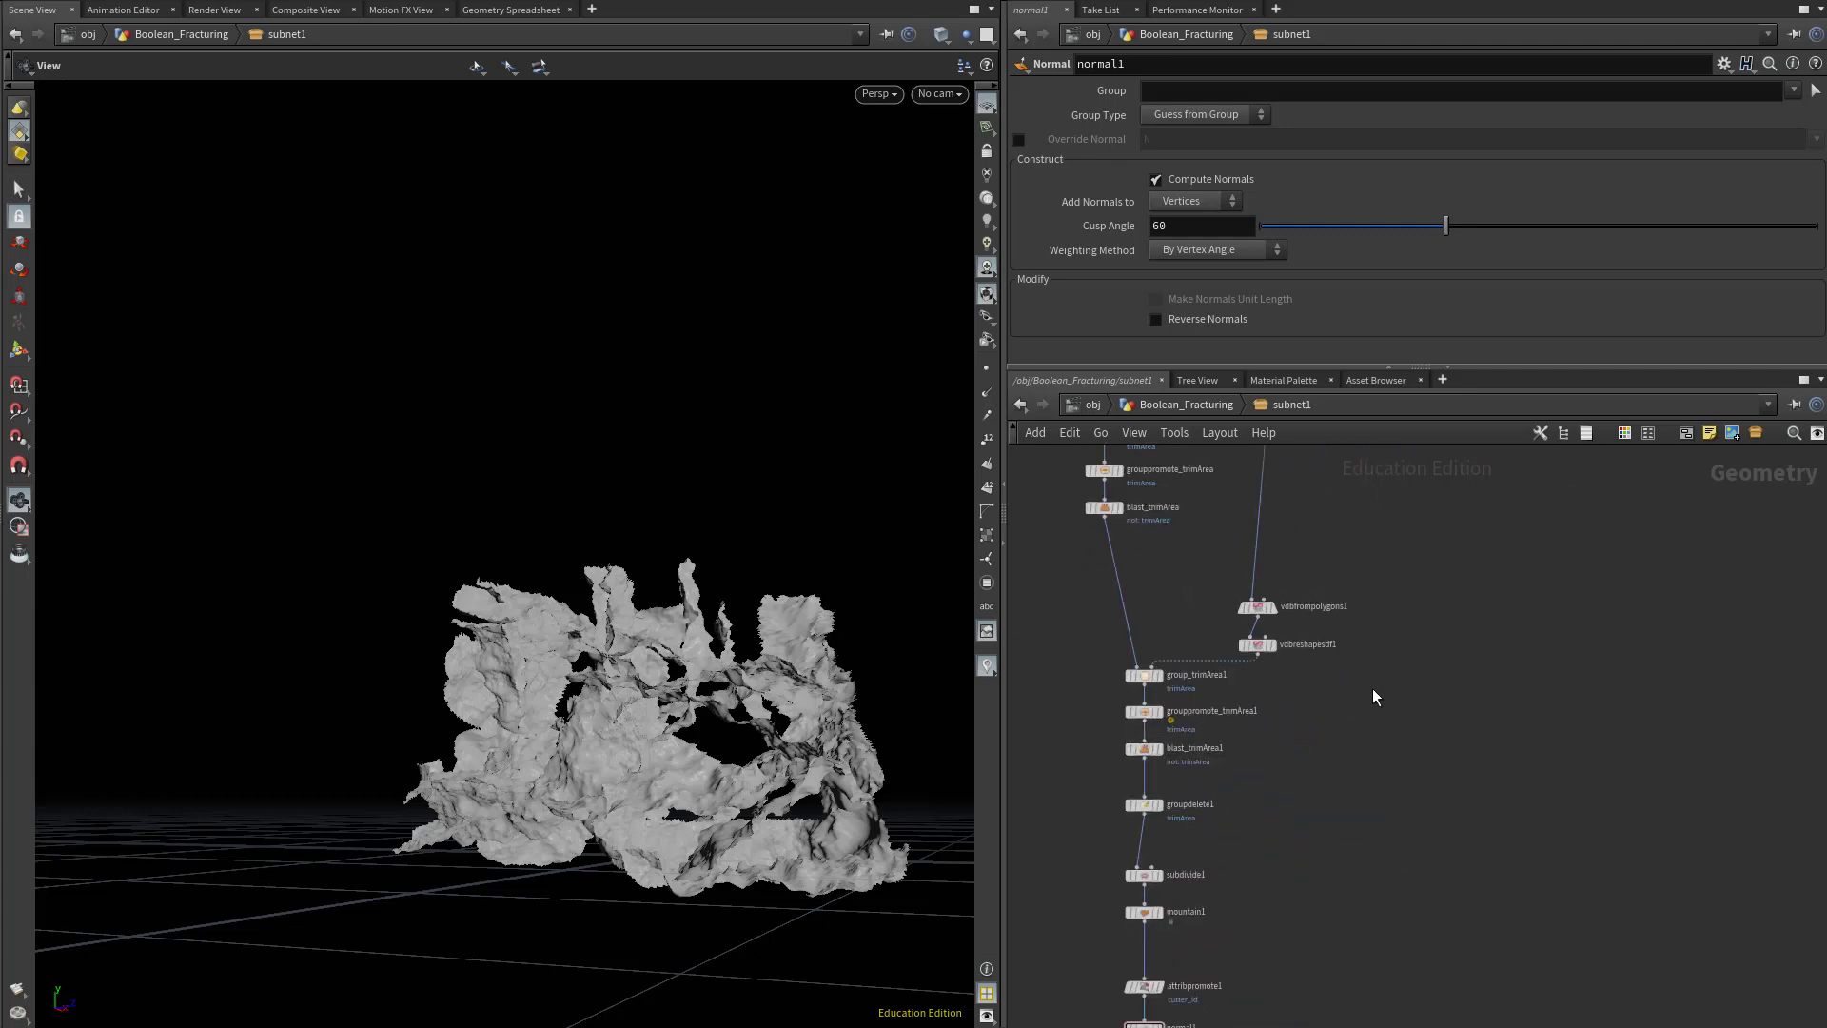
middle_drag(1373, 687, 1422, 890)
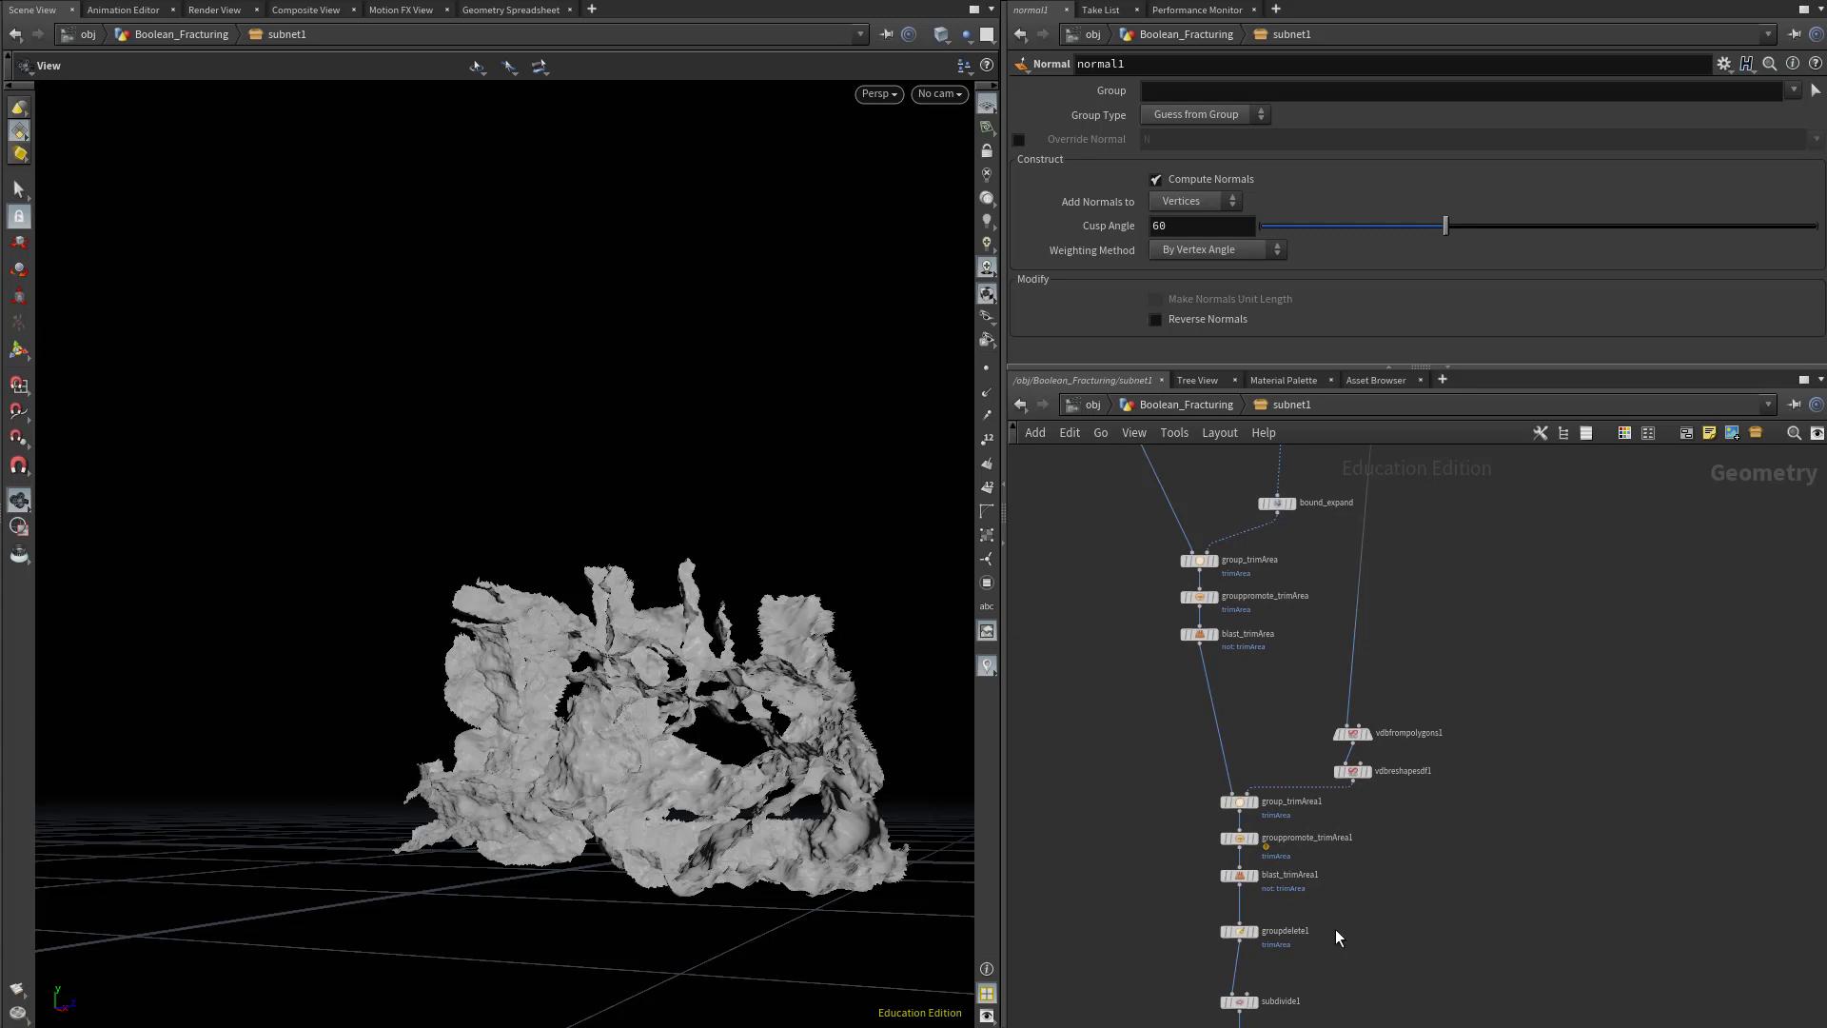
scroll(1336, 937, down, 2)
middle_drag(1395, 795, 1398, 662)
scroll(1356, 730, up, 3)
scroll(1322, 834, up, 1)
scroll(1322, 835, up, 1)
middle_drag(1360, 812, 1456, 726)
scroll(1399, 789, down, 2)
middle_drag(1429, 856, 1477, 785)
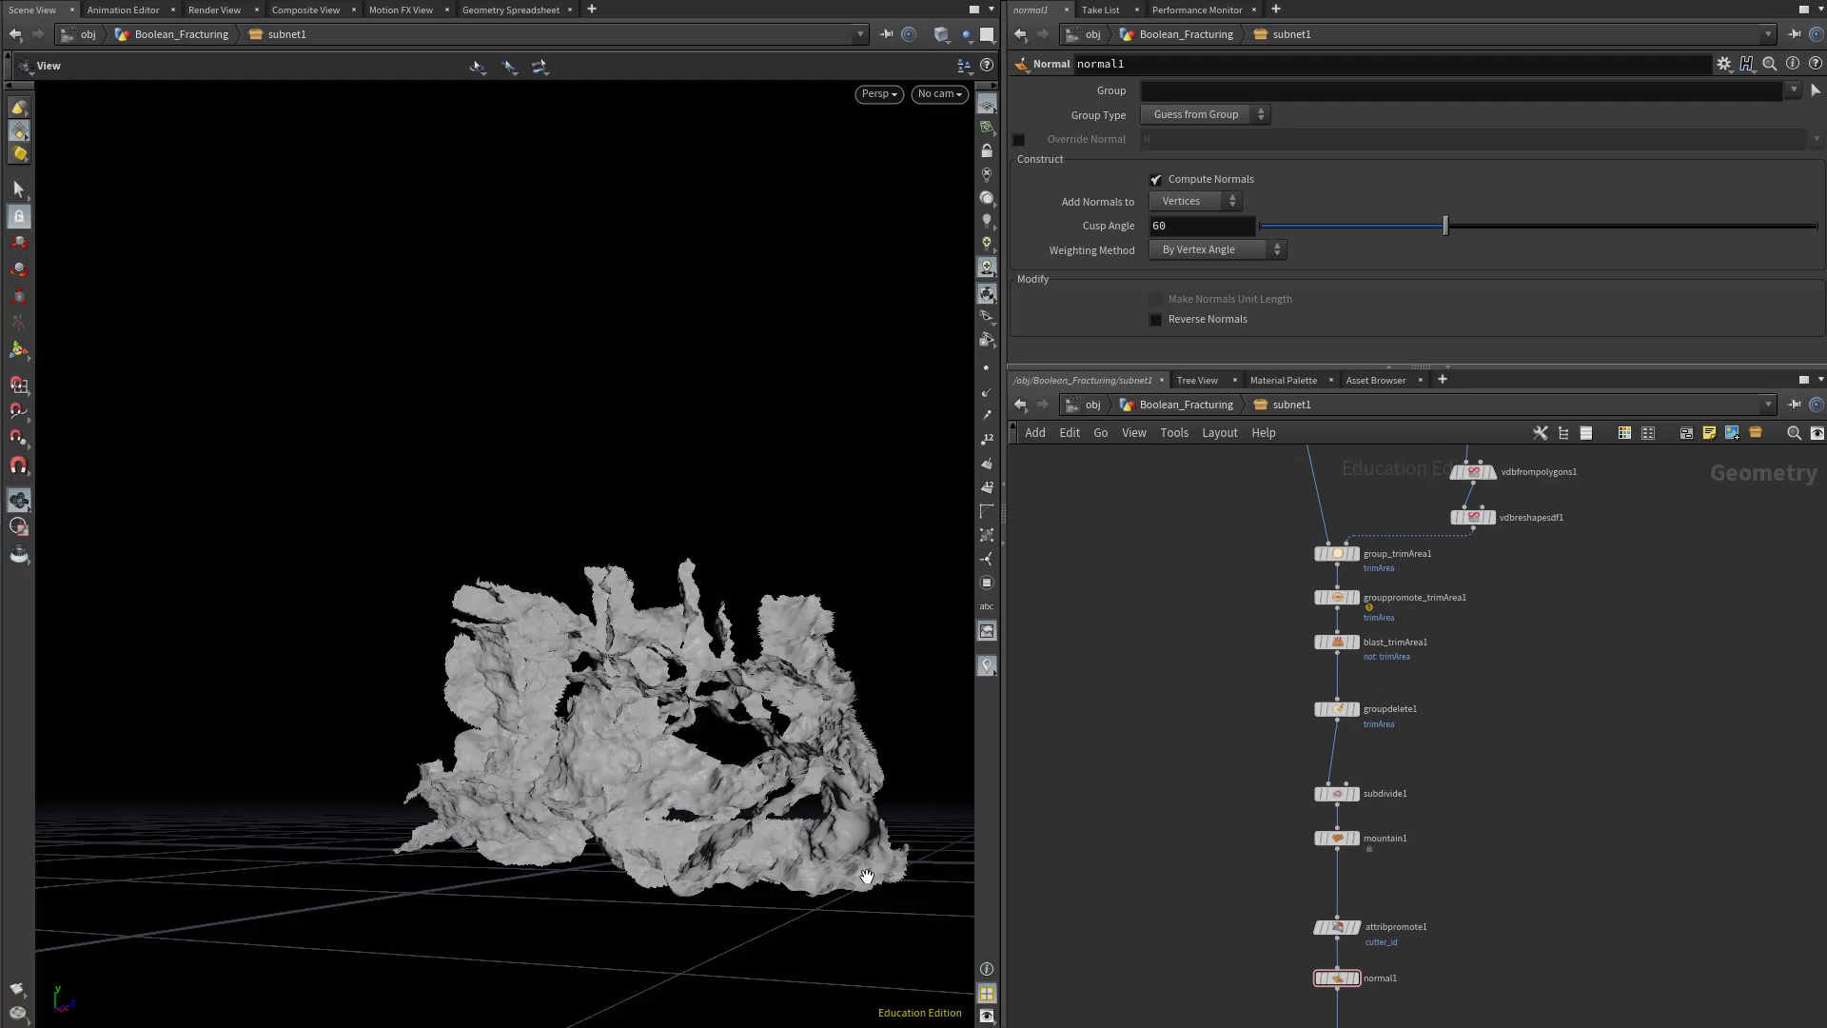
Examine the shading and shape of the cutter geometry from several sides in the 3D scene.
middle_drag(1242, 827, 1225, 751)
drag(599, 792, 345, 731)
right_drag(345, 731, 872, 767)
drag(872, 768, 583, 713)
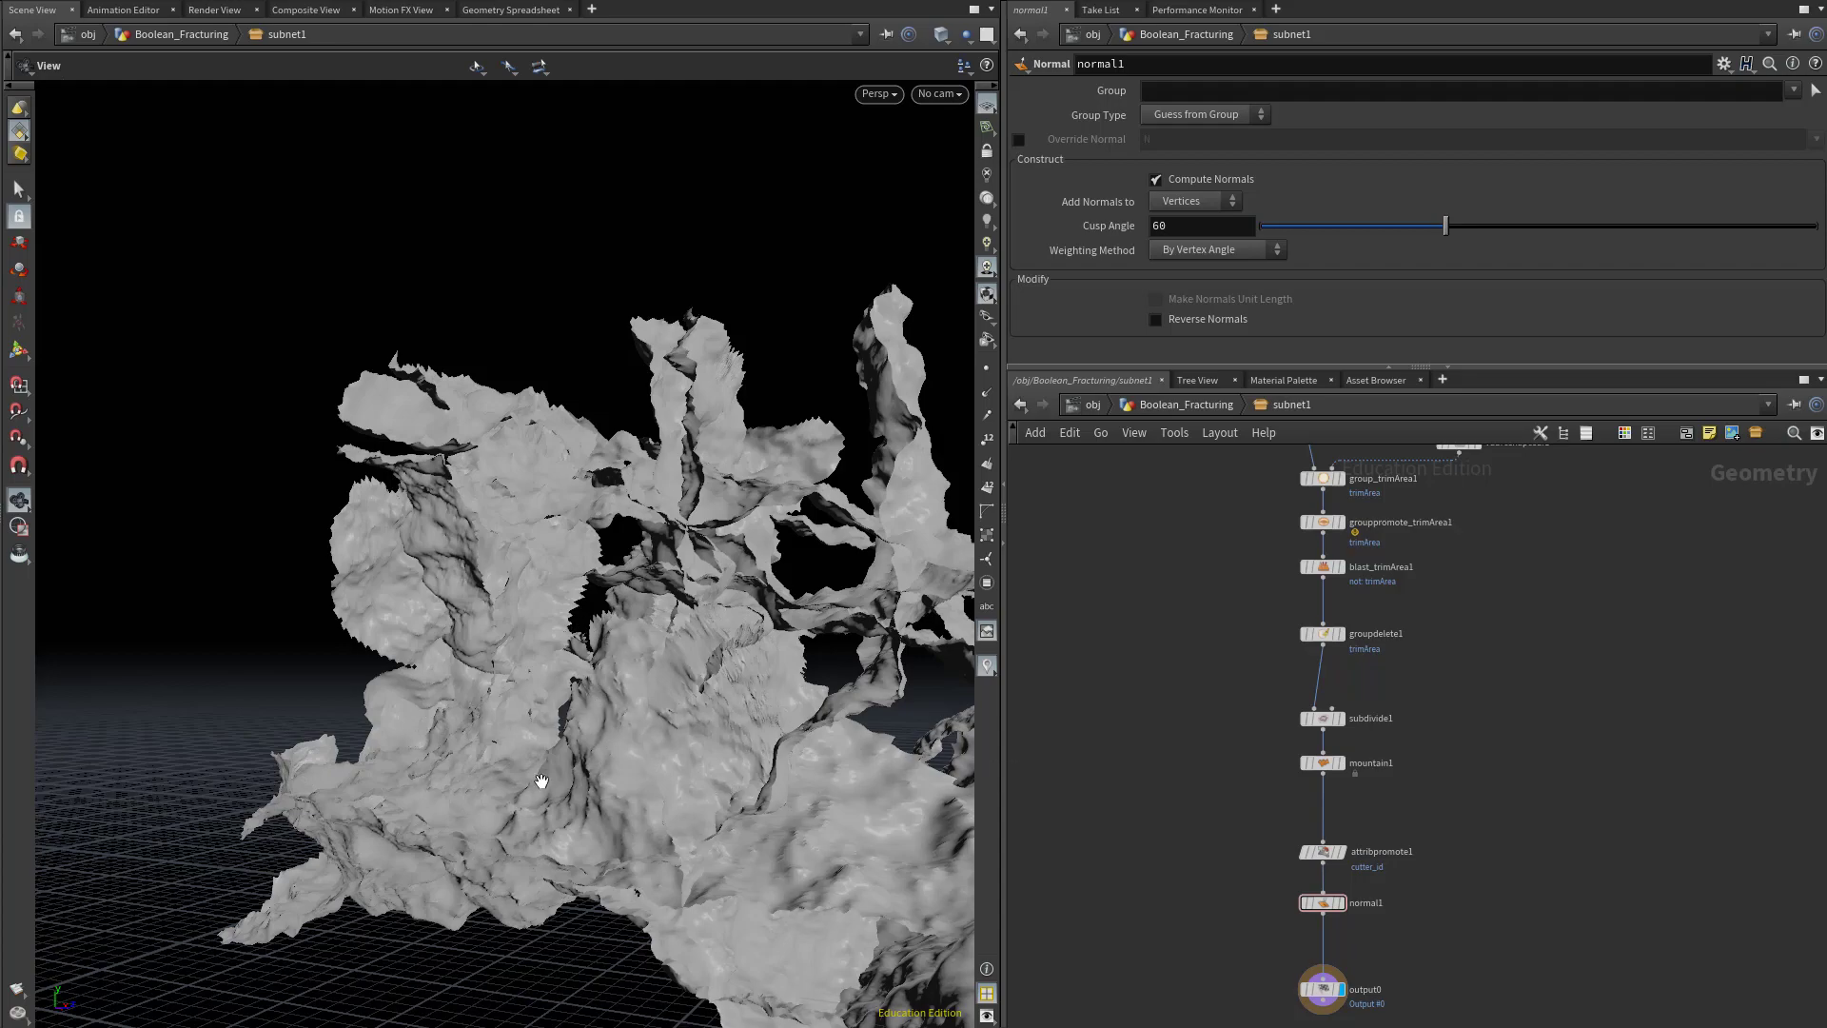
drag(497, 778, 397, 756)
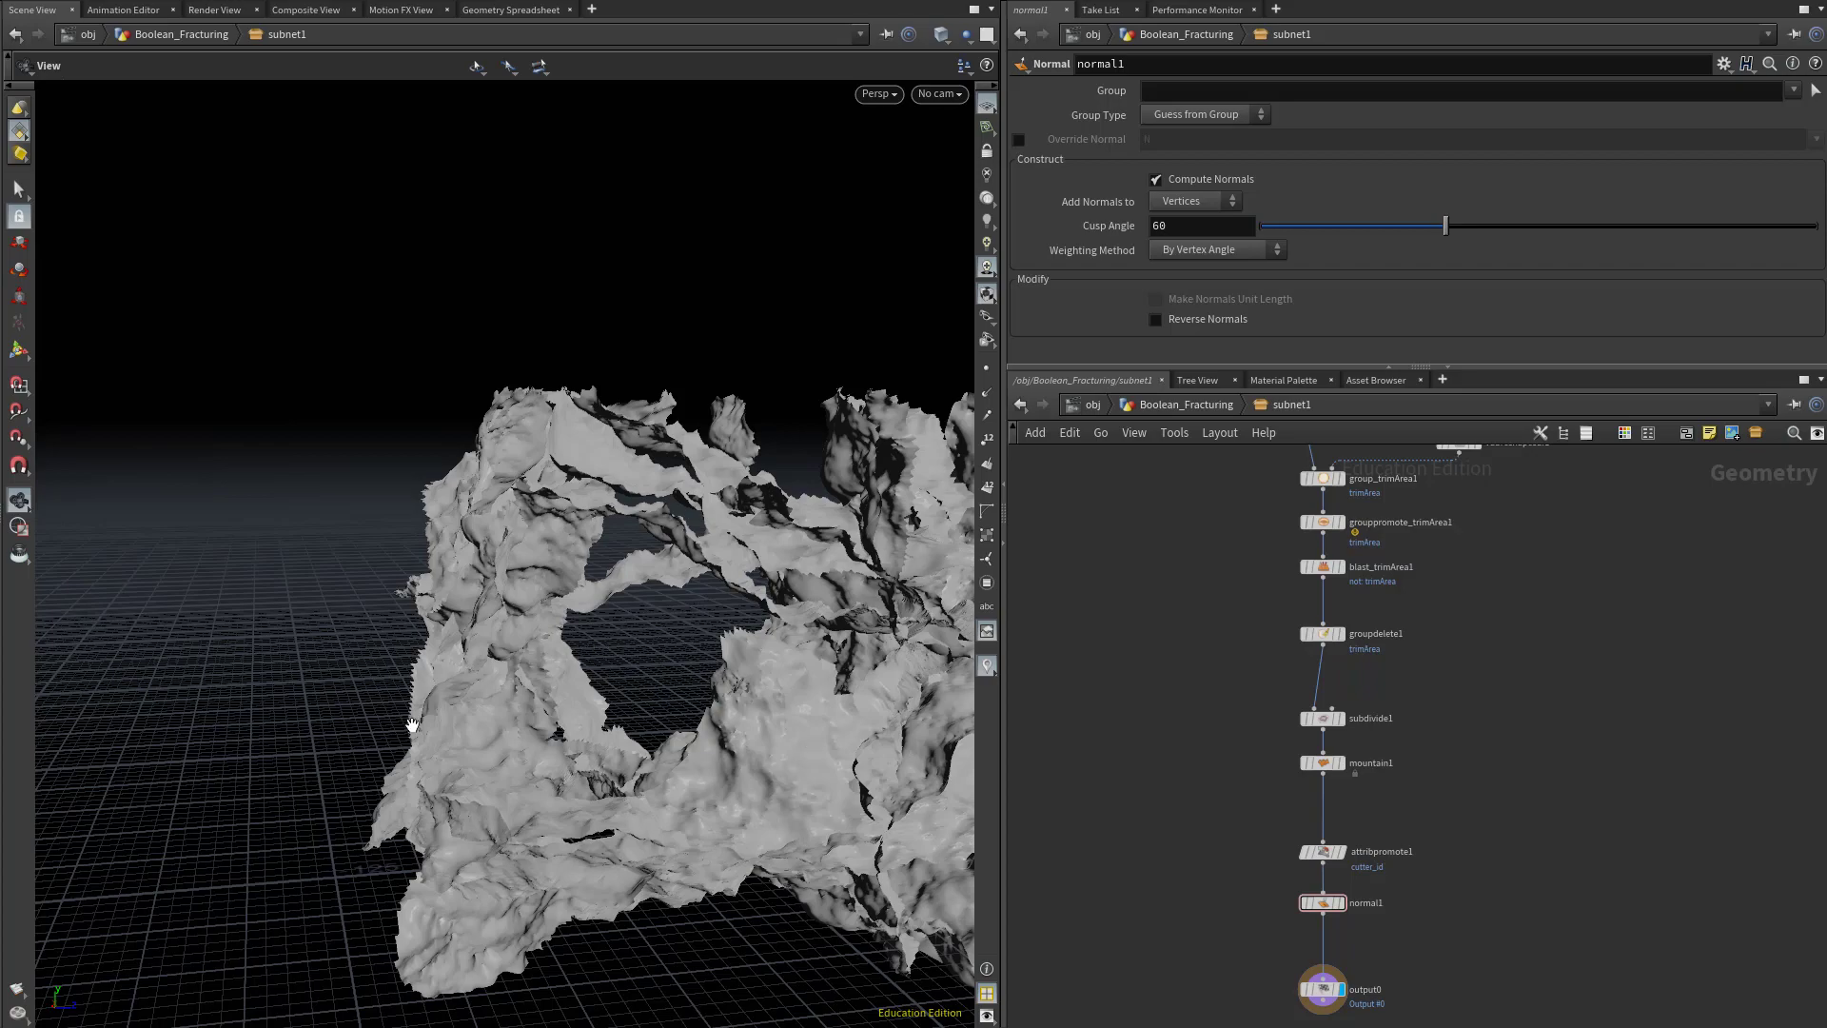
drag(421, 734, 611, 723)
right_drag(611, 723, 919, 757)
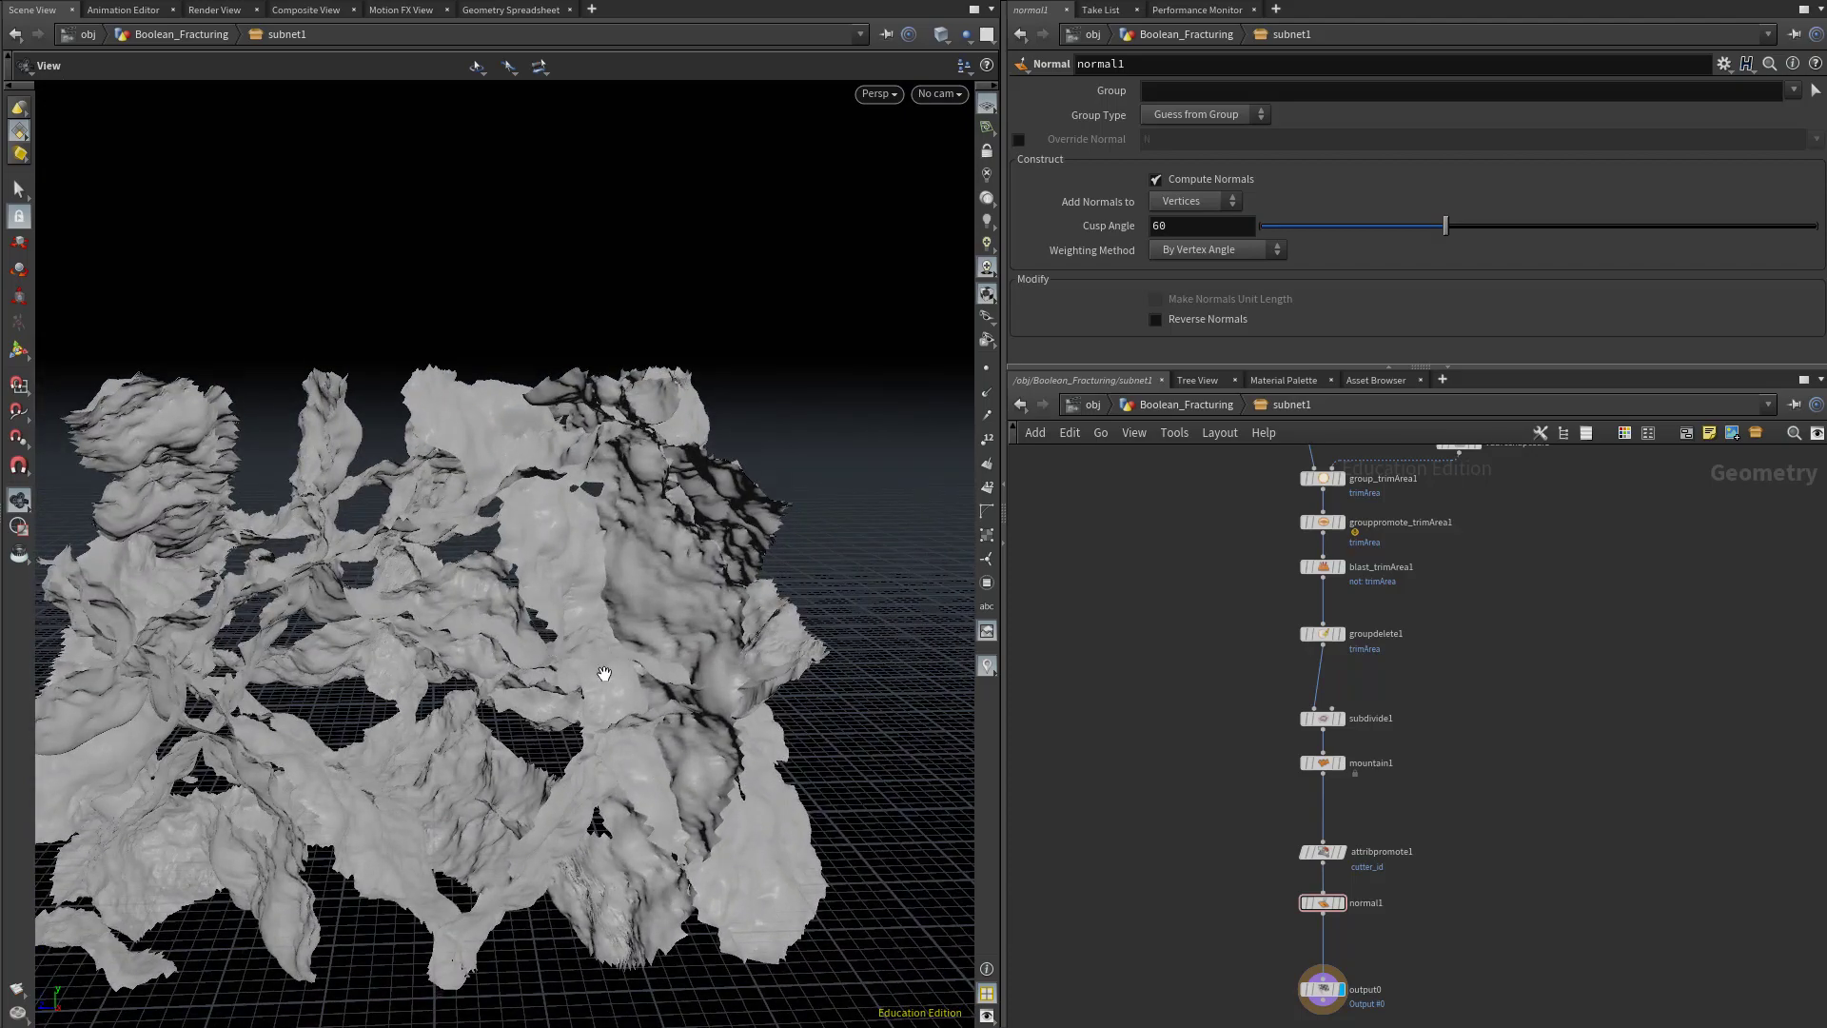
drag(470, 693, 563, 698)
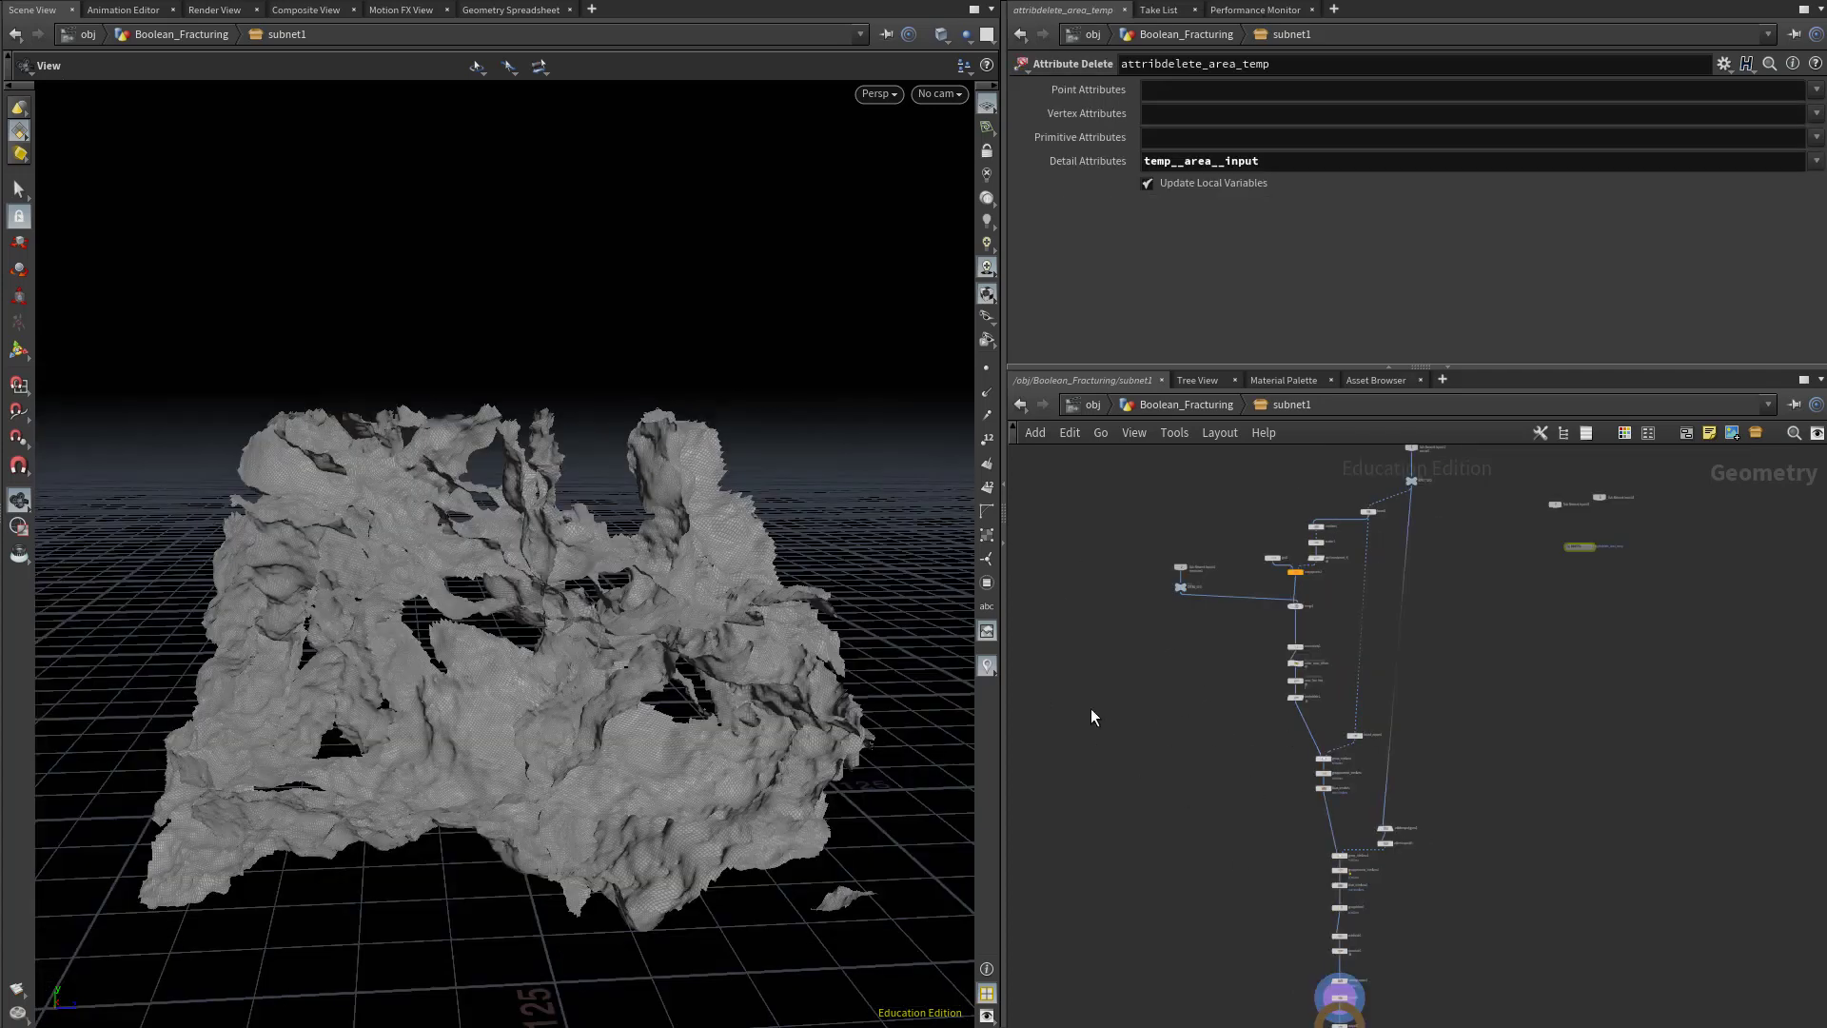
Return to the Boolean_Fracturing level and rename subnet1 to Cutter_Geometry_ followed by the author's handle.
middle_drag(1221, 686, 1219, 700)
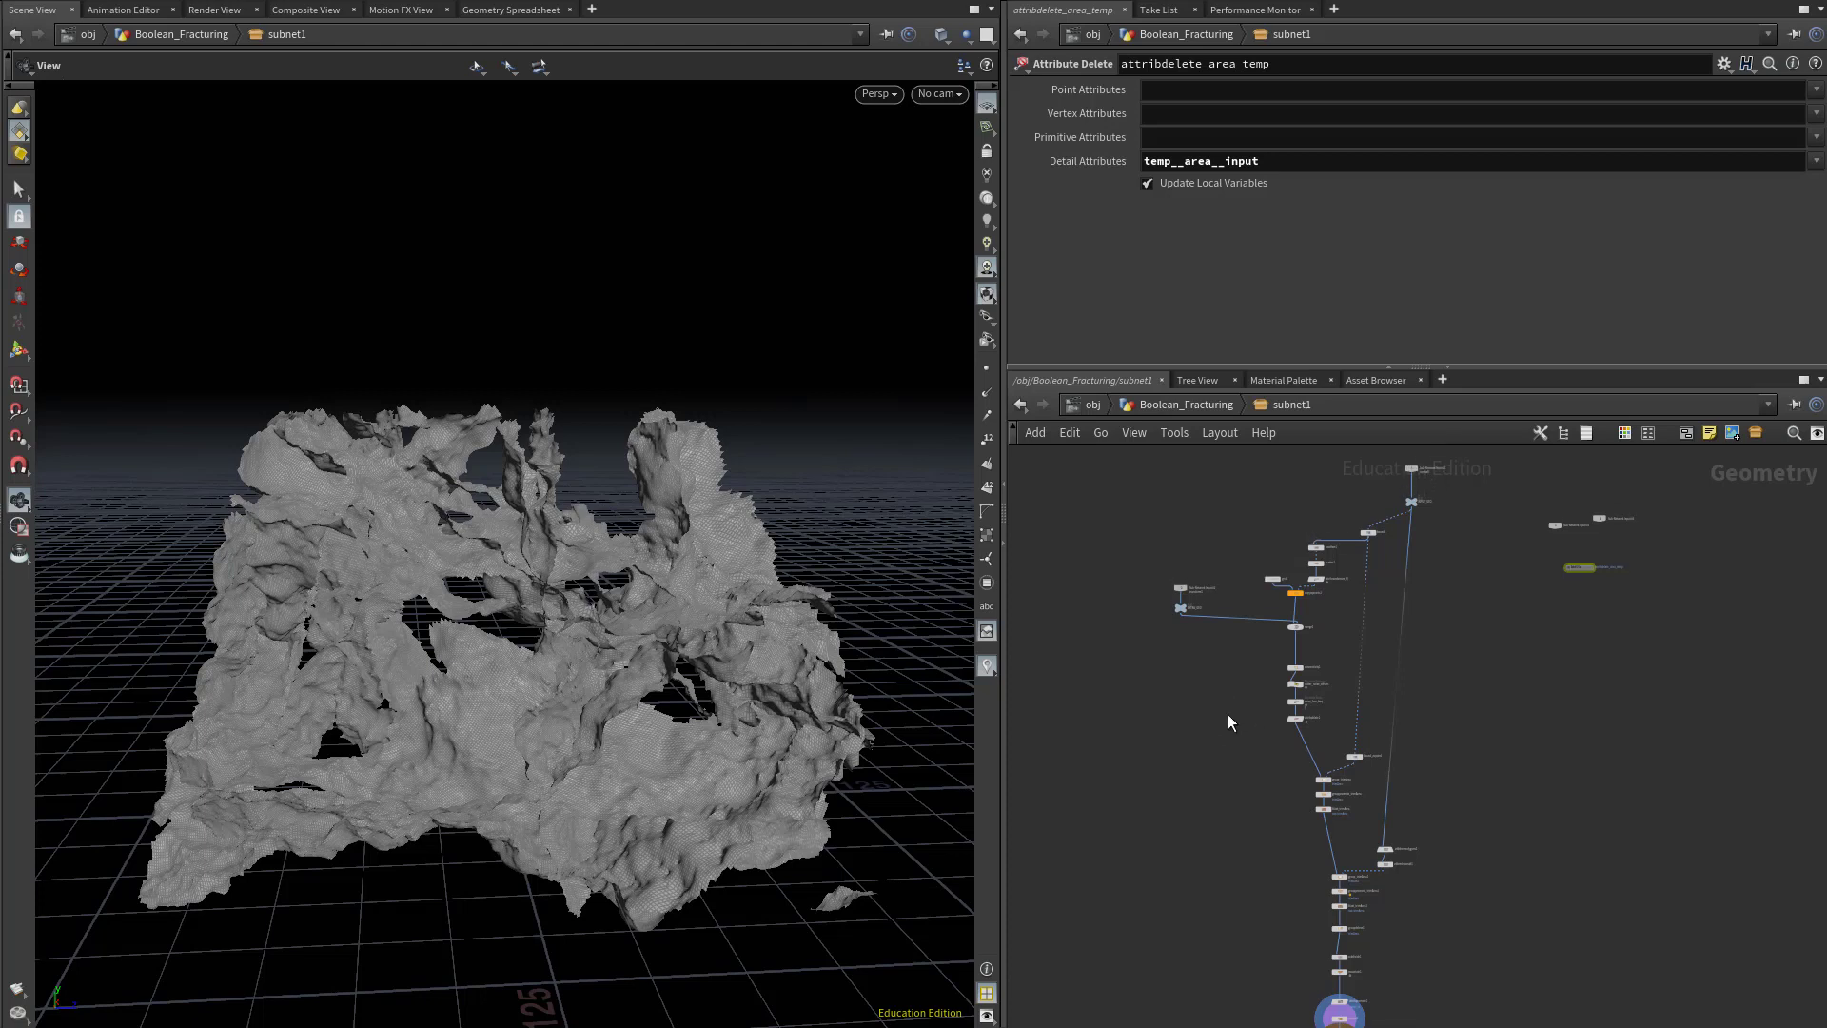
key(u)
scroll(1389, 853, up, 5)
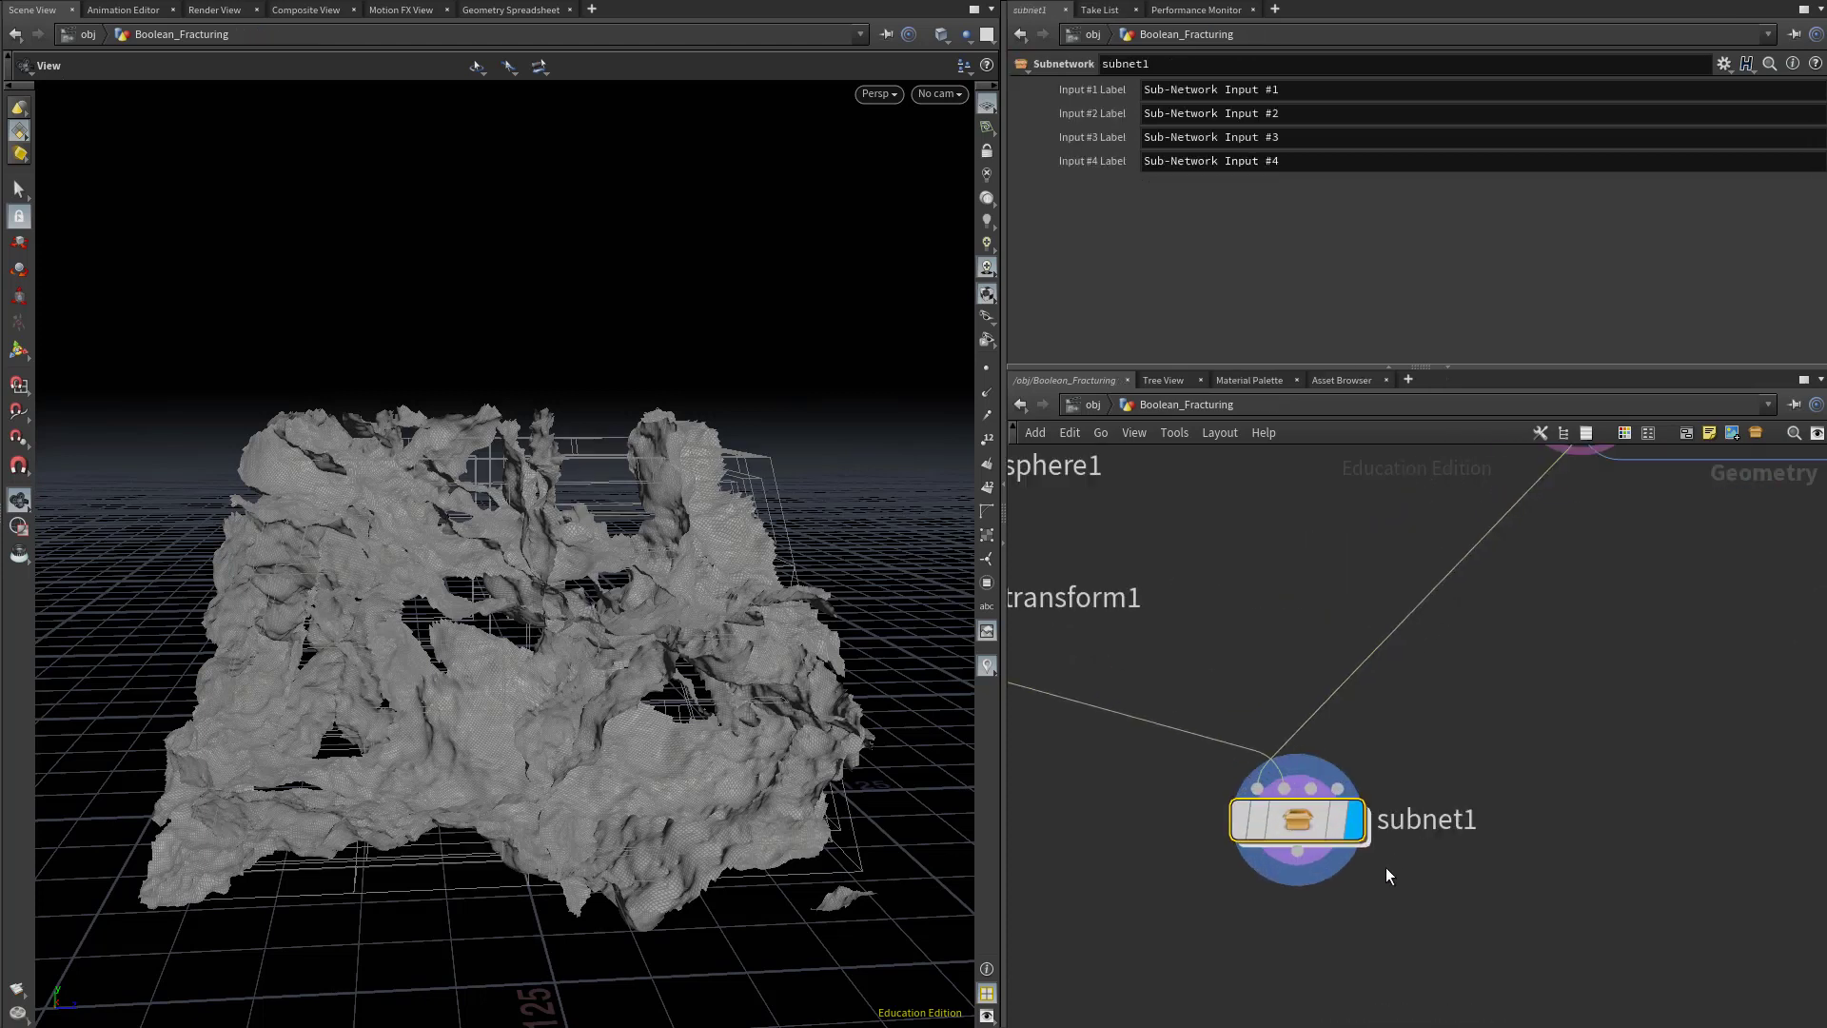
double_click(1420, 813)
drag(1419, 813, 1432, 814)
key(shift+Right)
key(shift+Right)
key(shift+Right)
key(shift+Right)
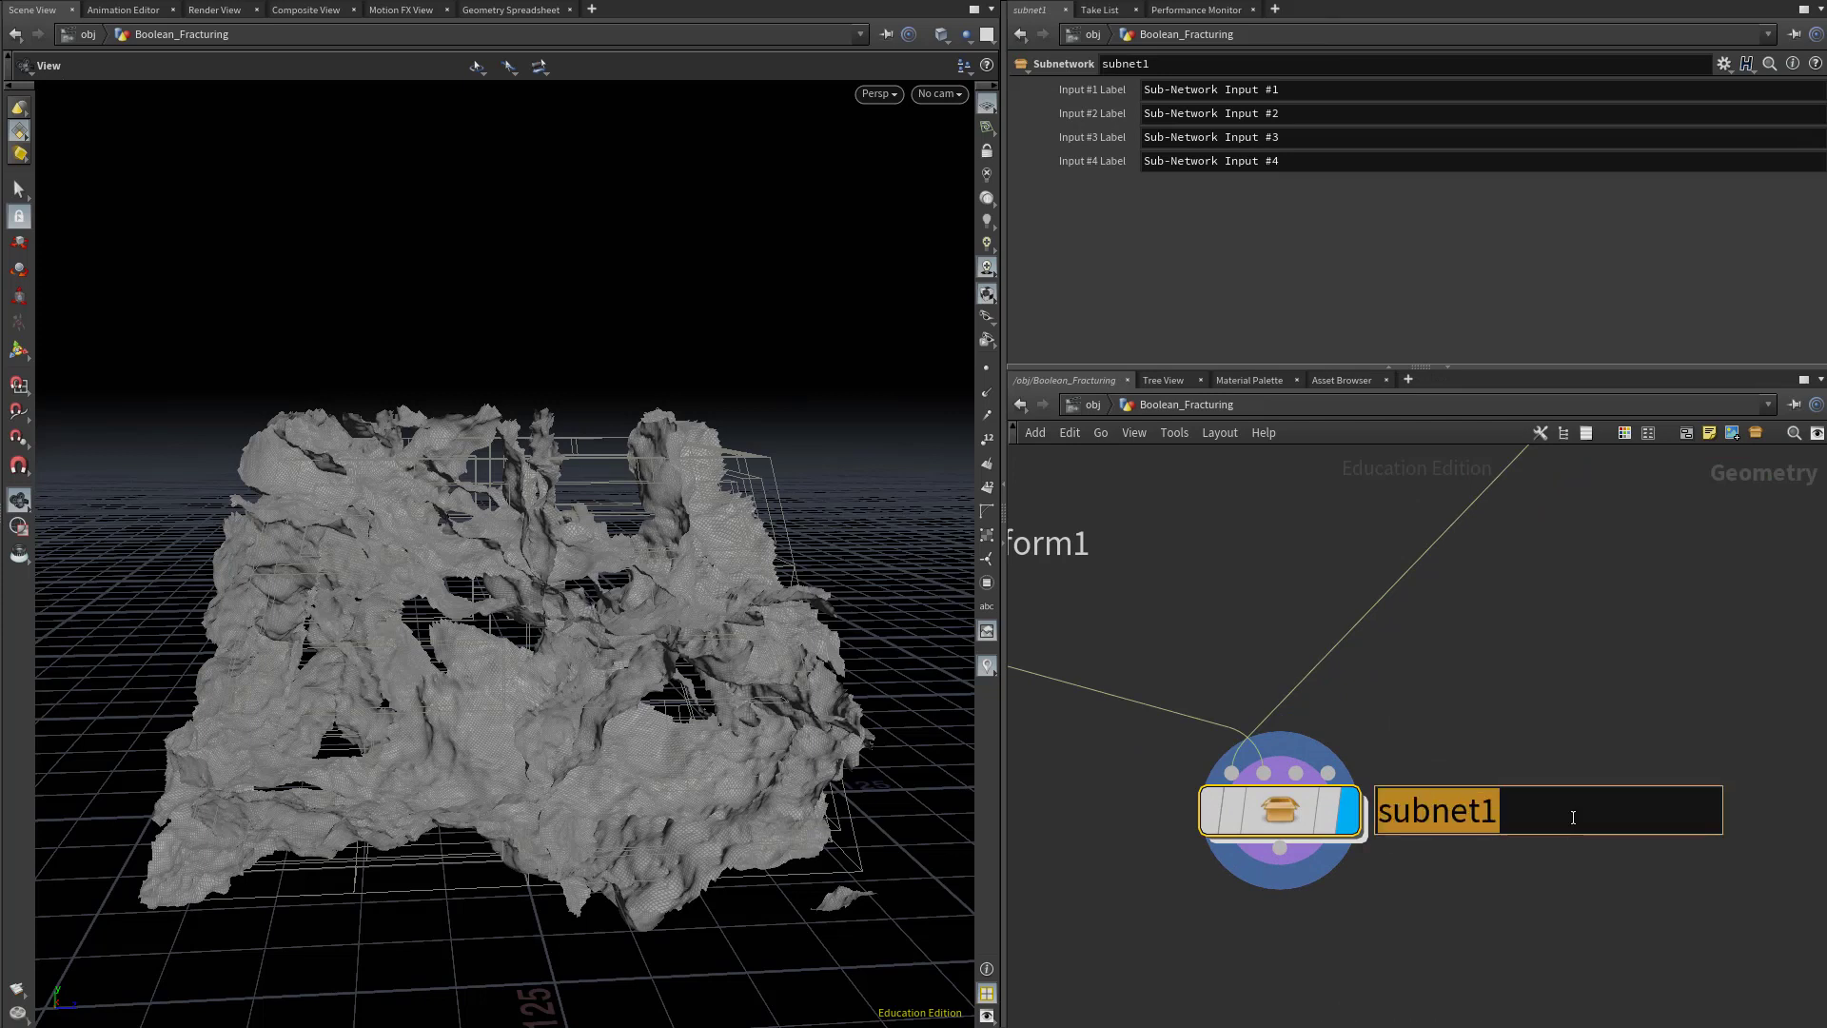
text(Cut)
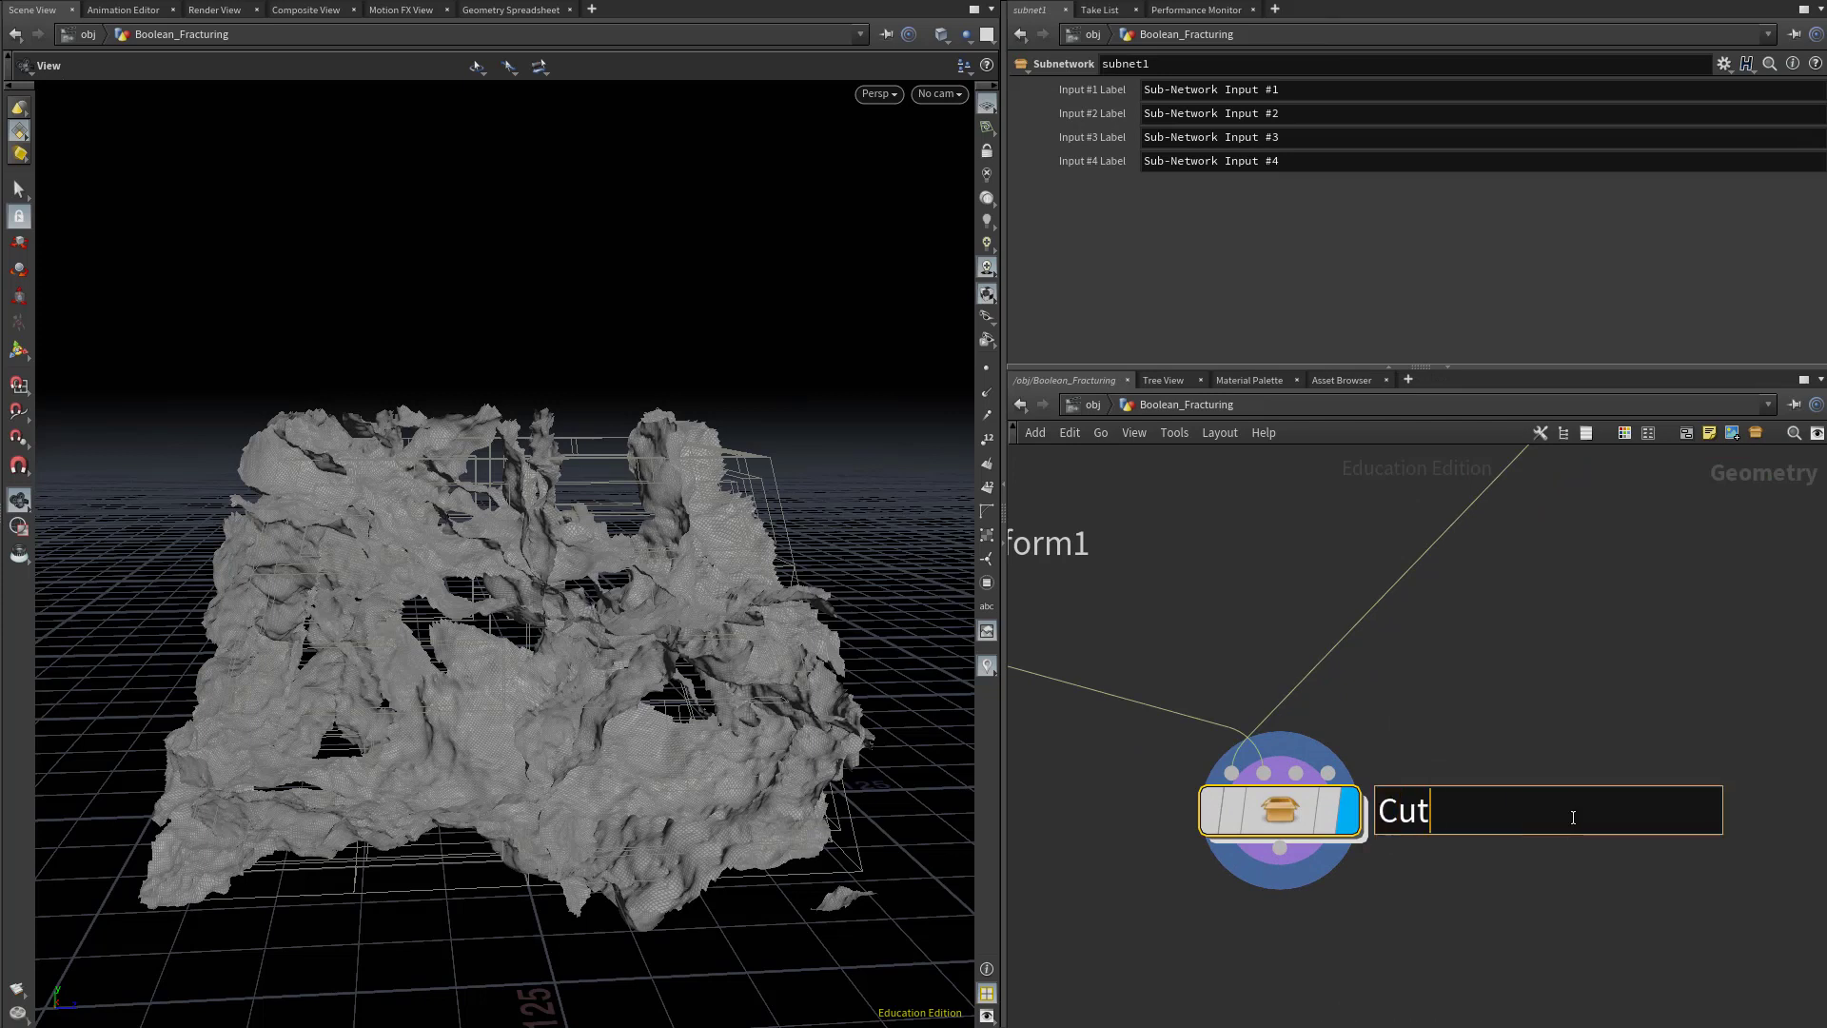
text(ter_Geometry_keithdigital)
key(Return)
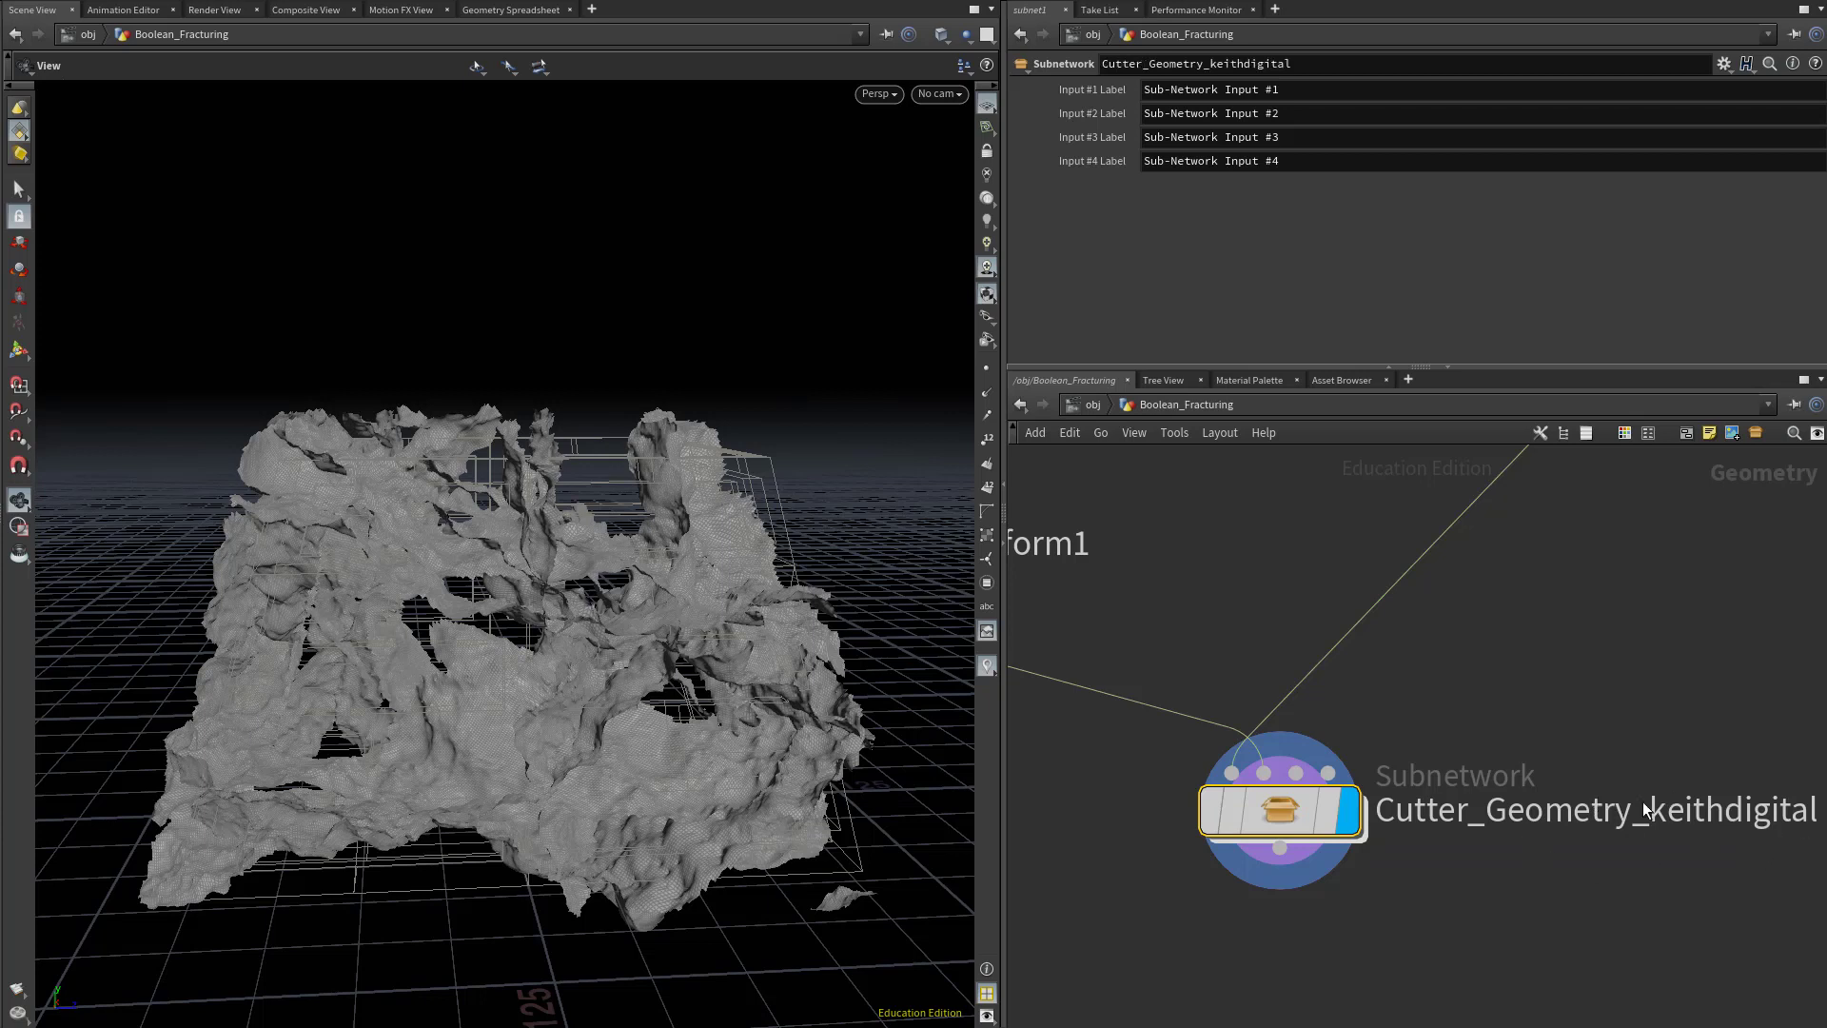
middle_drag(1677, 857, 1610, 843)
double_click(1572, 796)
drag(1574, 796, 1760, 795)
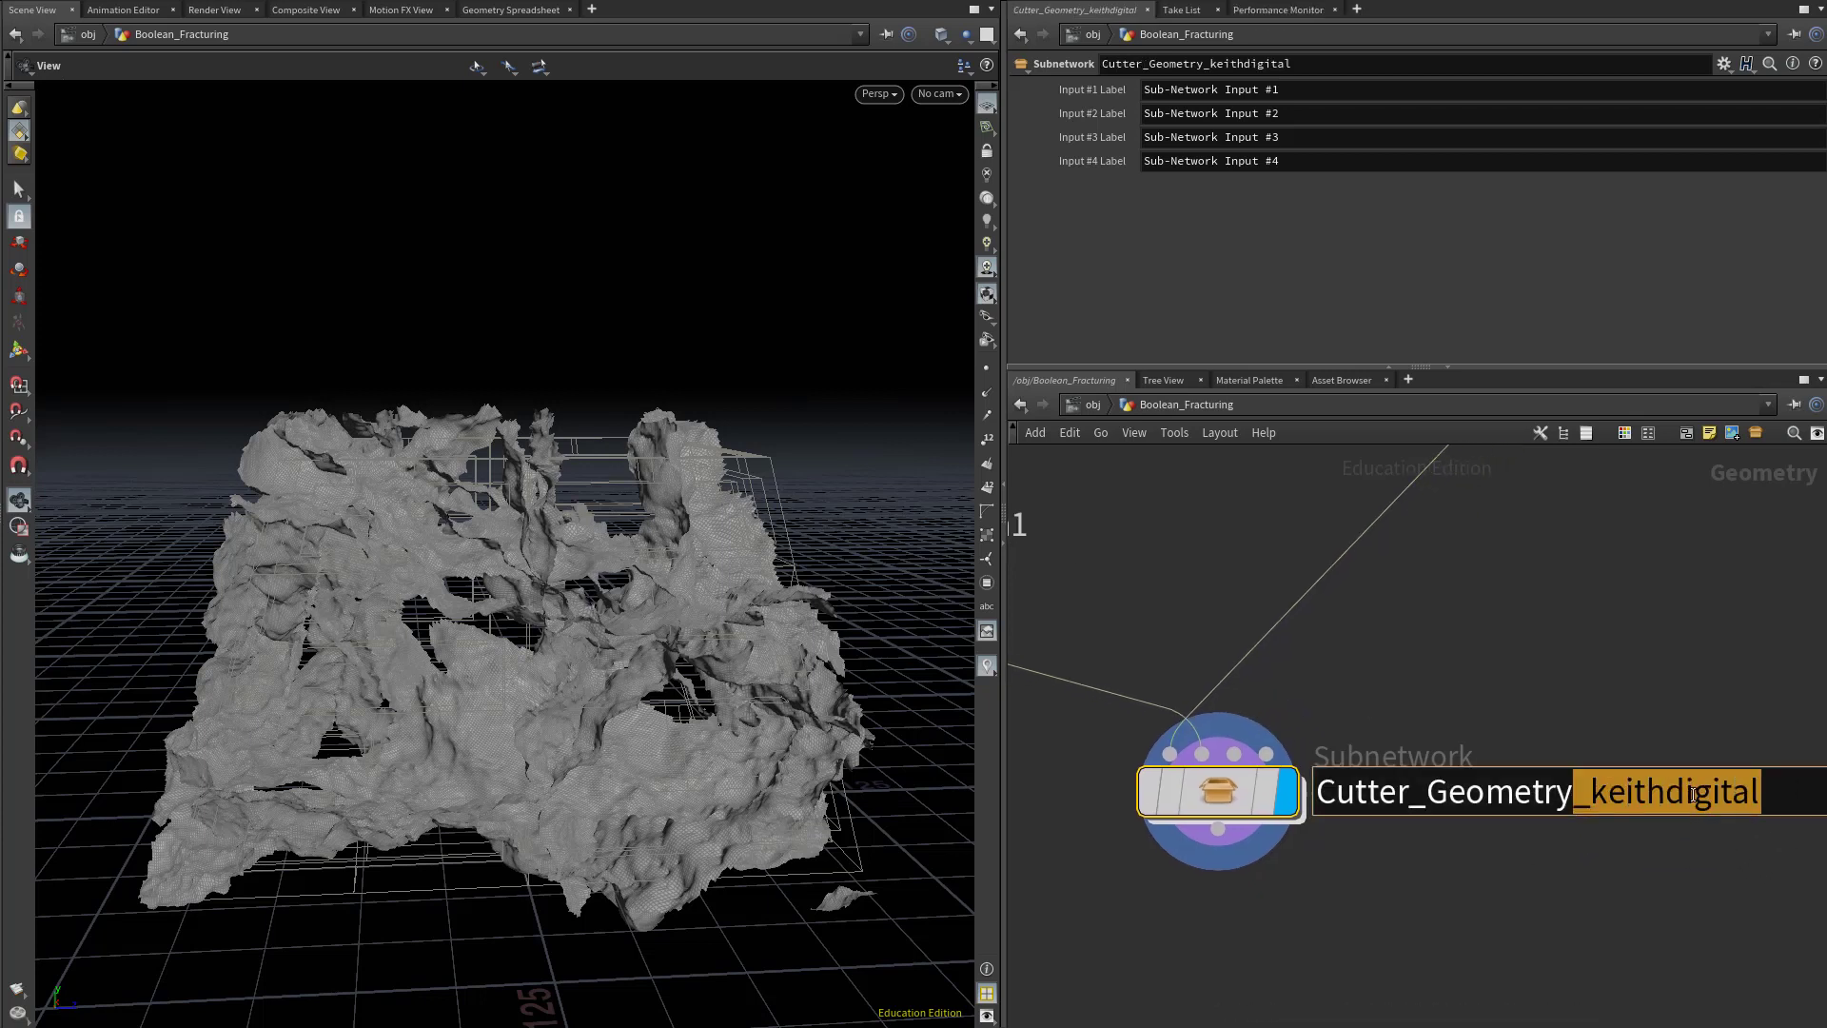
click(1636, 885)
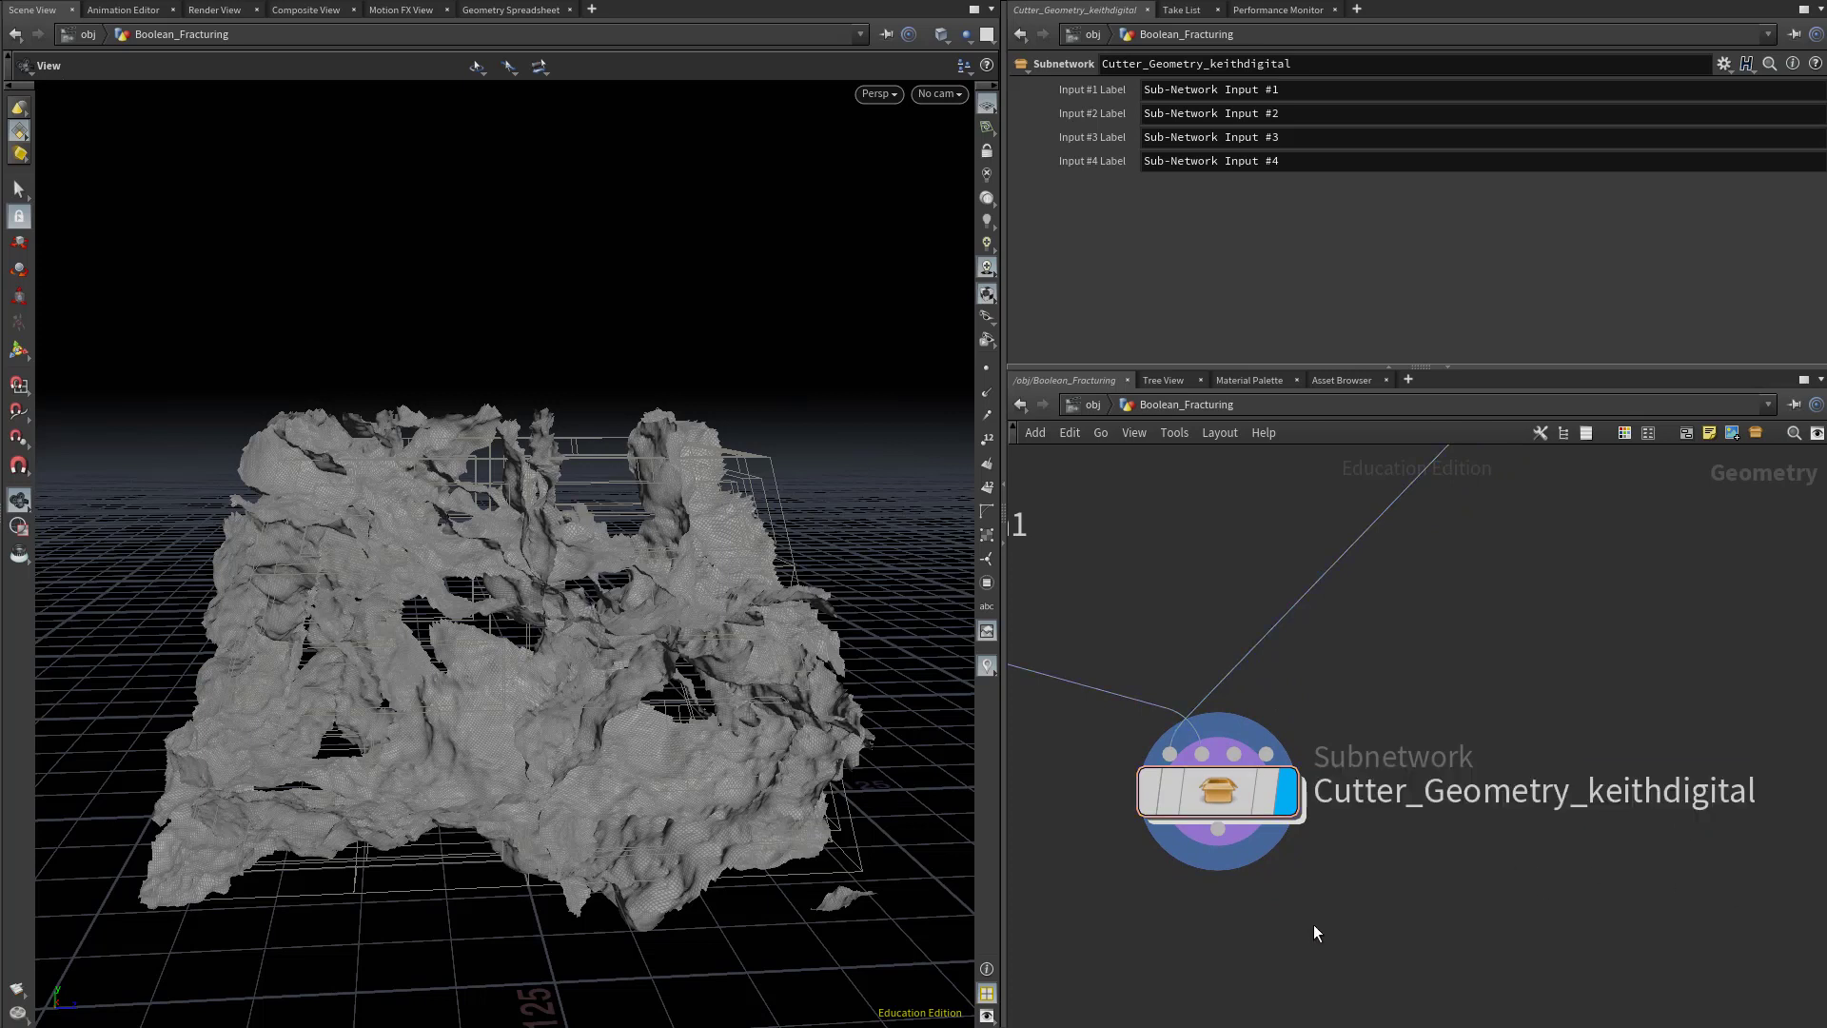
Edit the parameter interface of the cutter geometry subnet and make its four input label parameters invisible.
click(1228, 788)
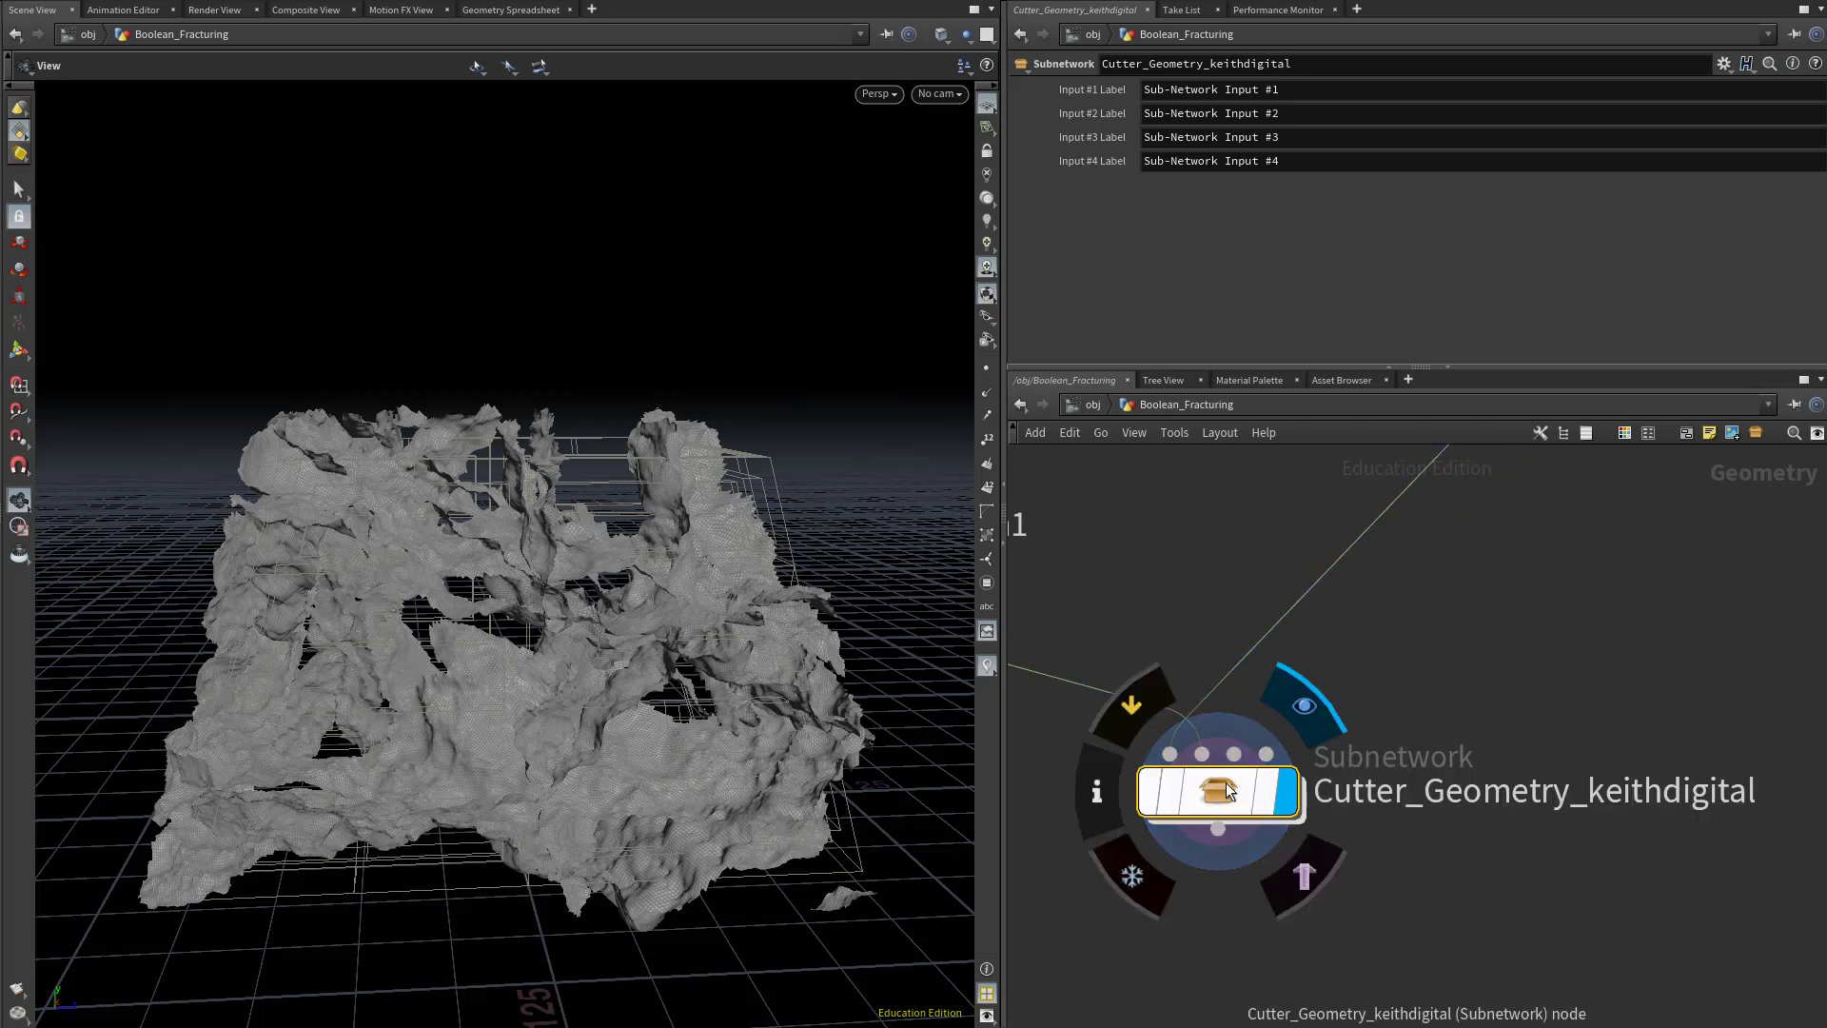
click(1724, 64)
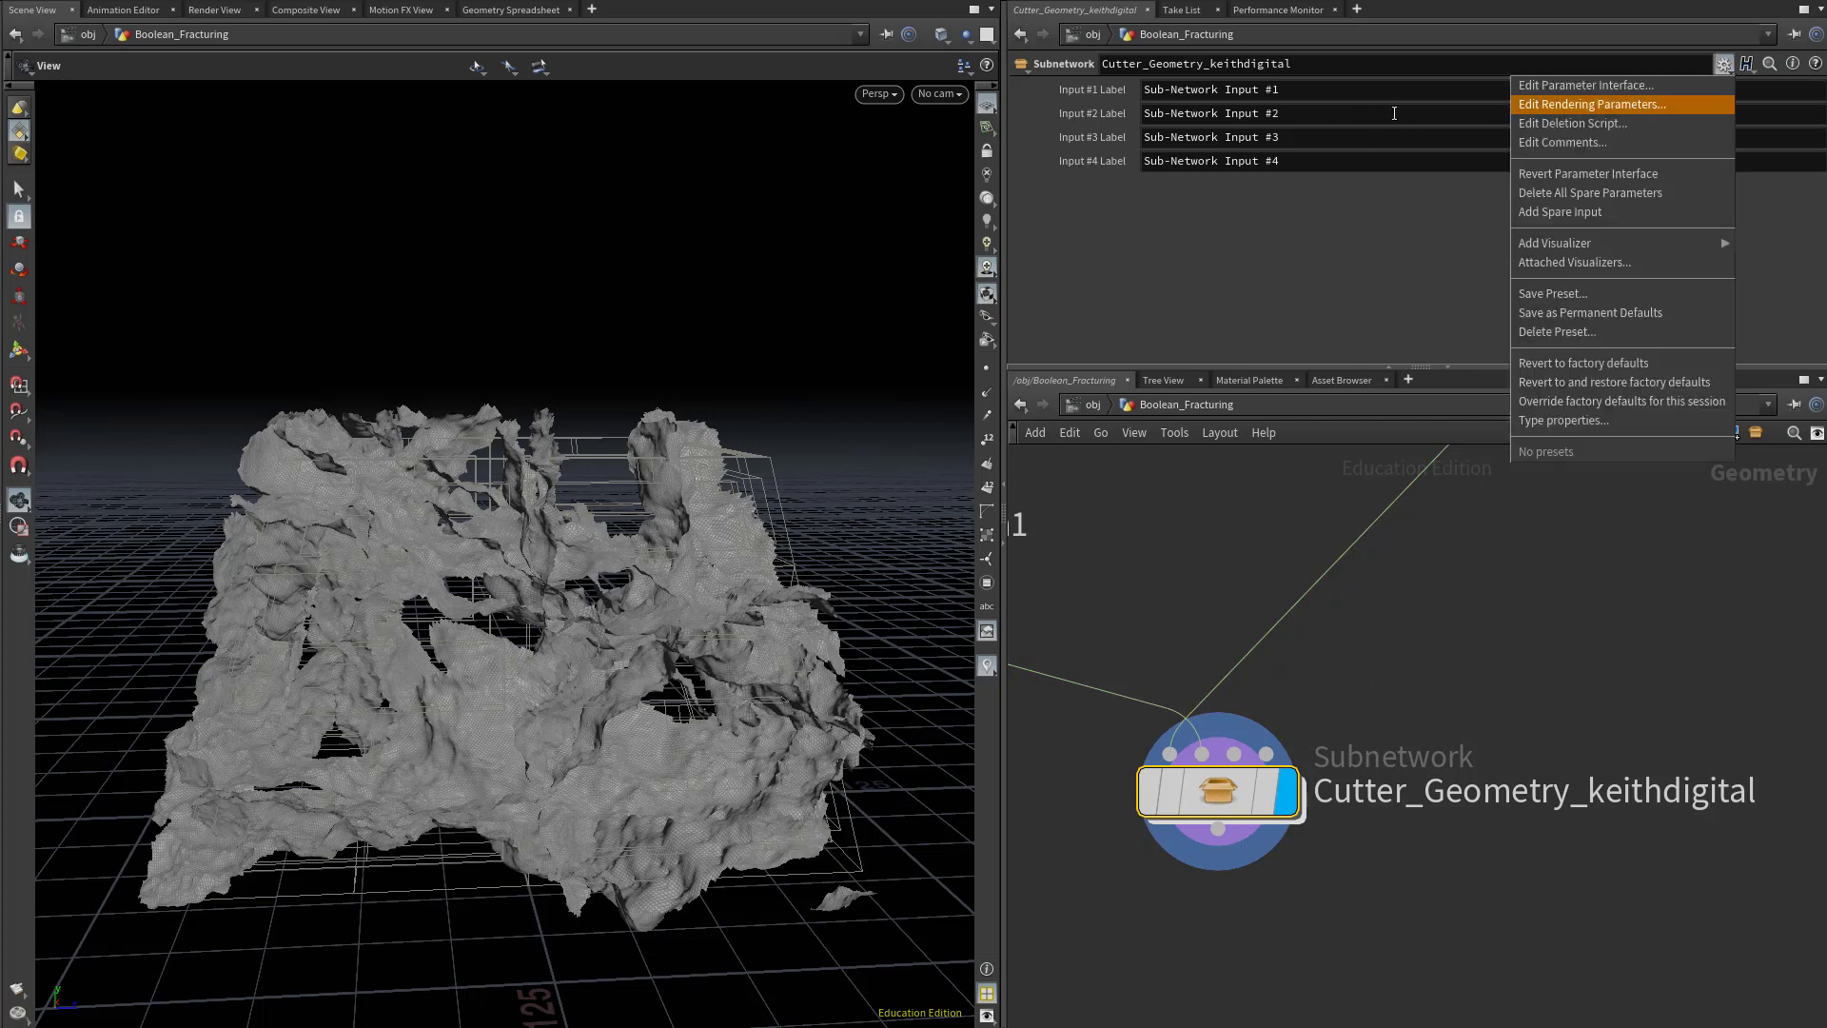
click(1623, 87)
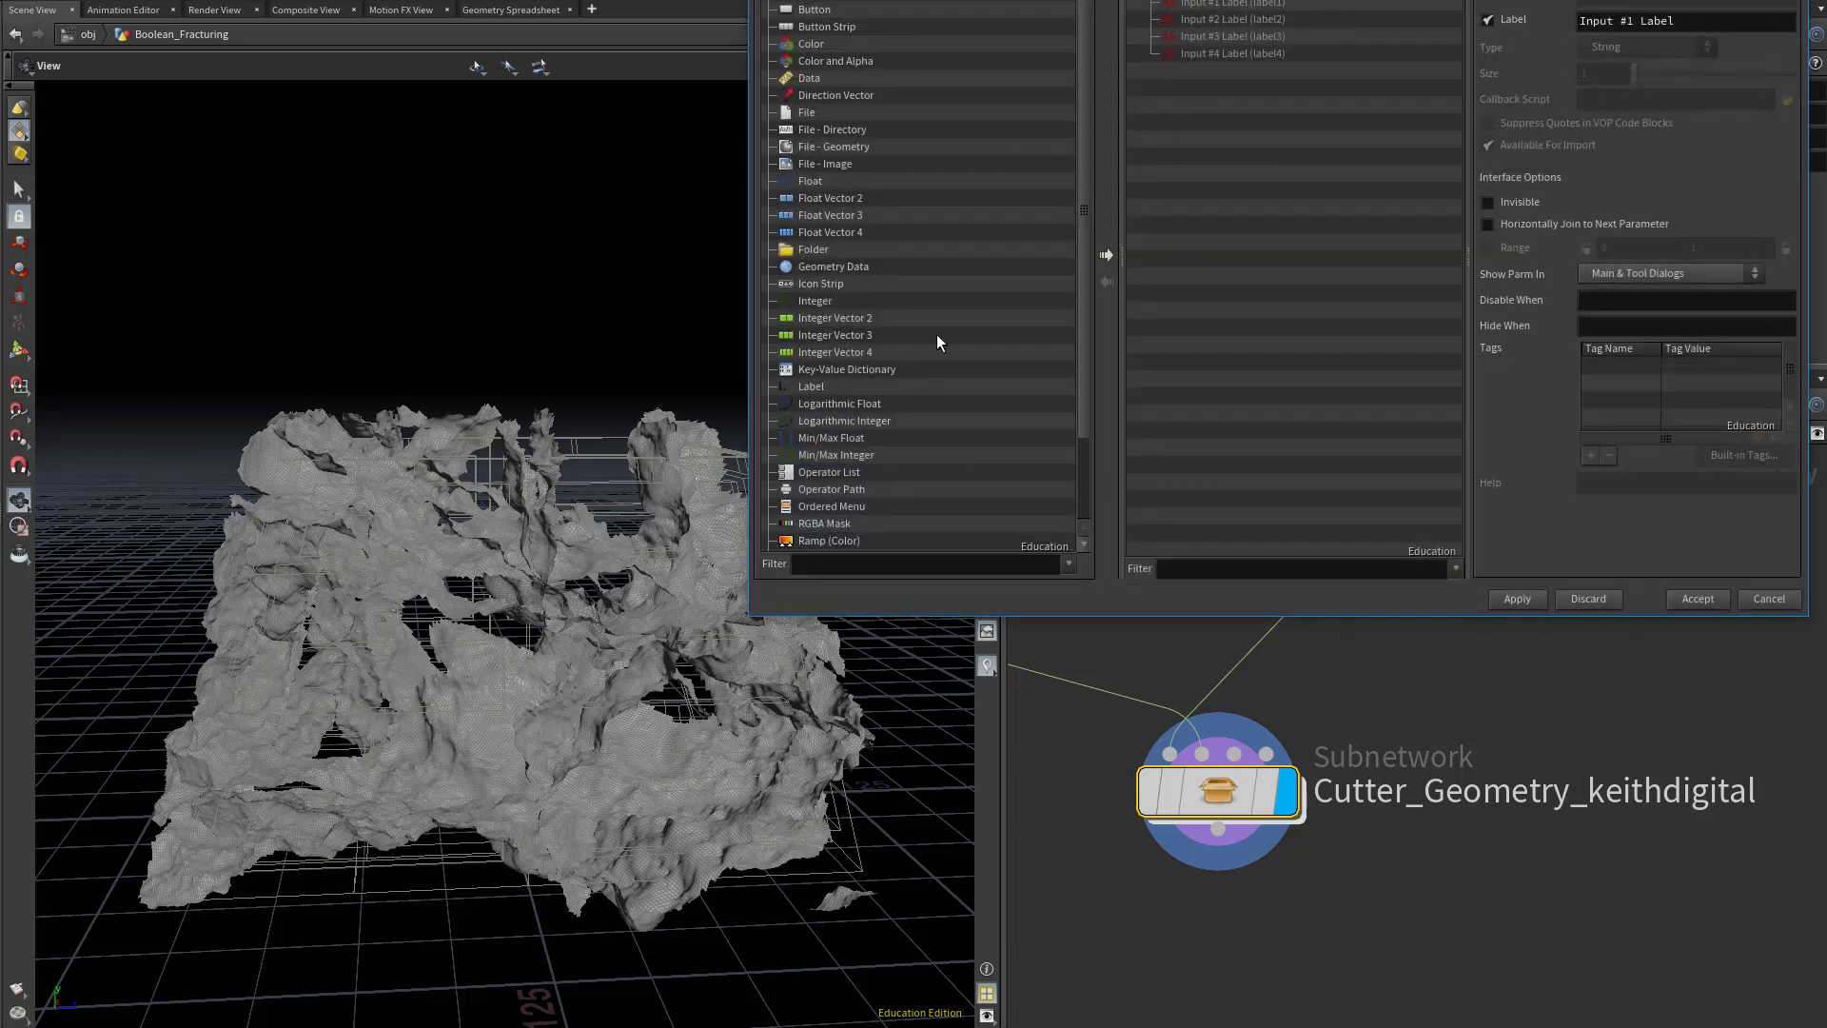
click(1229, 6)
shift+click(1265, 55)
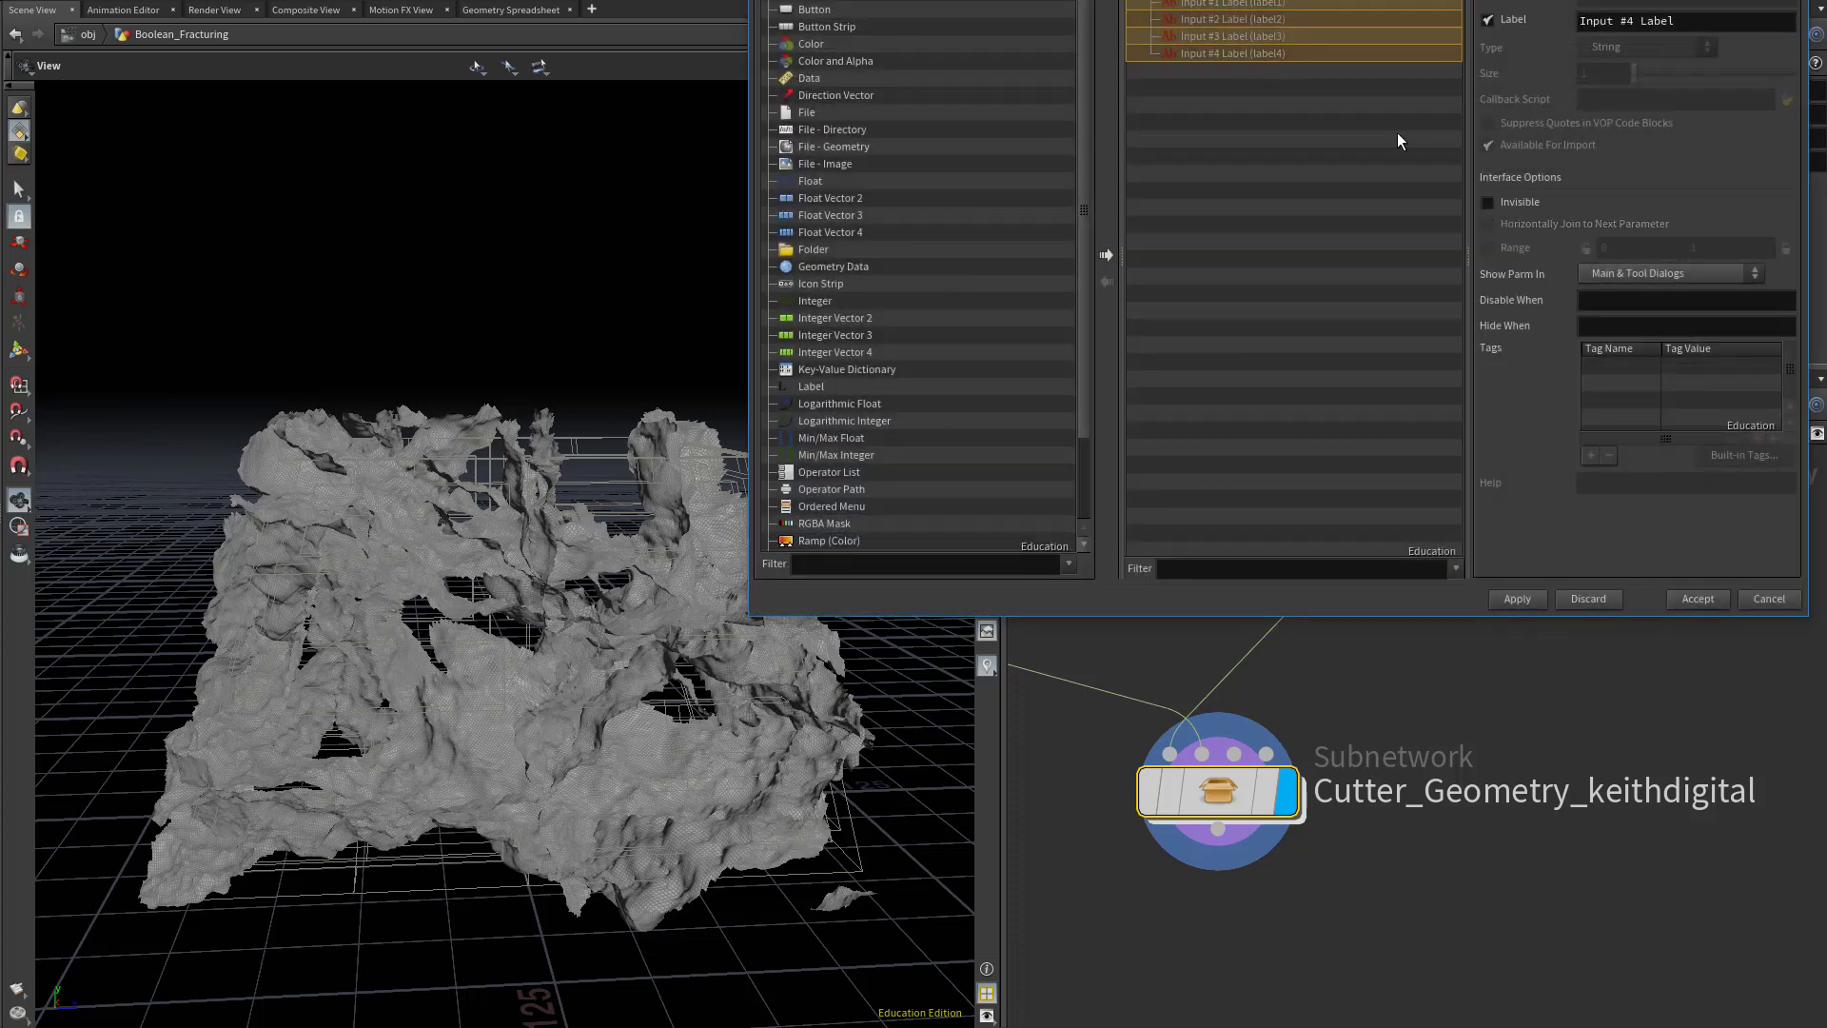
click(1506, 200)
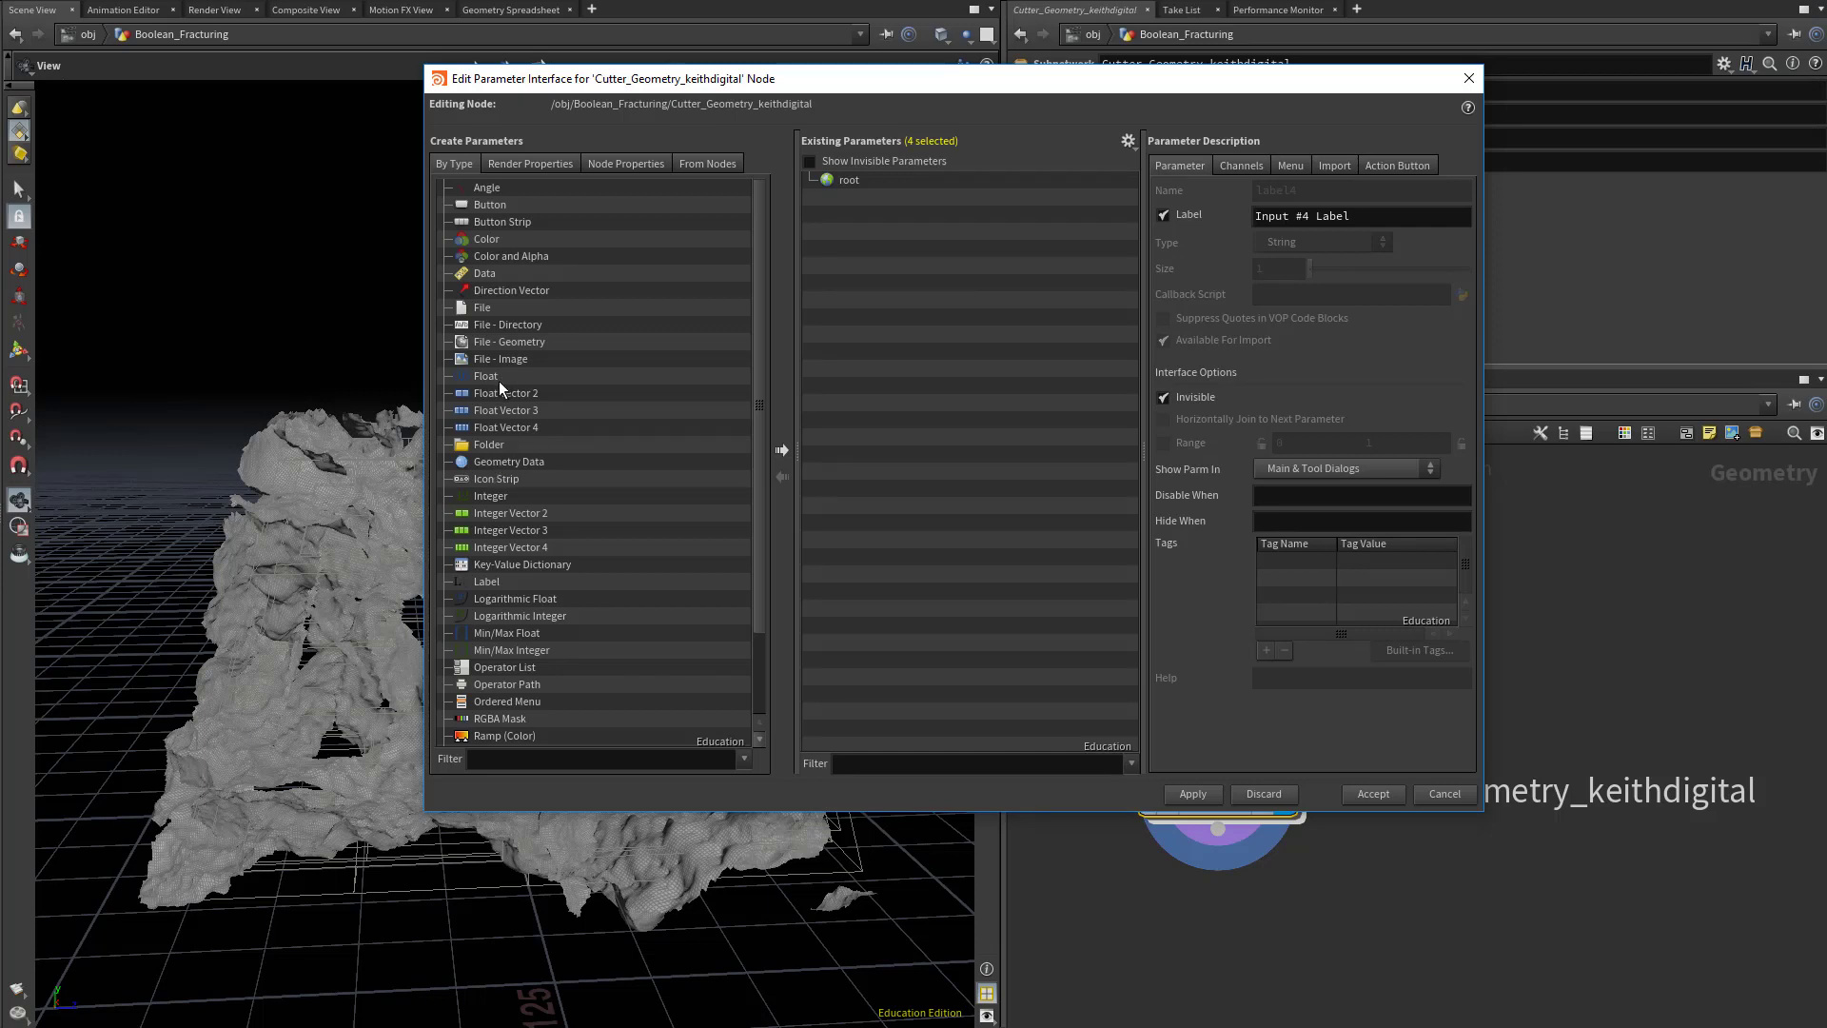
Add an Integer parameter under root with the name numCutters and the label Num Cutters.
drag(499, 497, 862, 259)
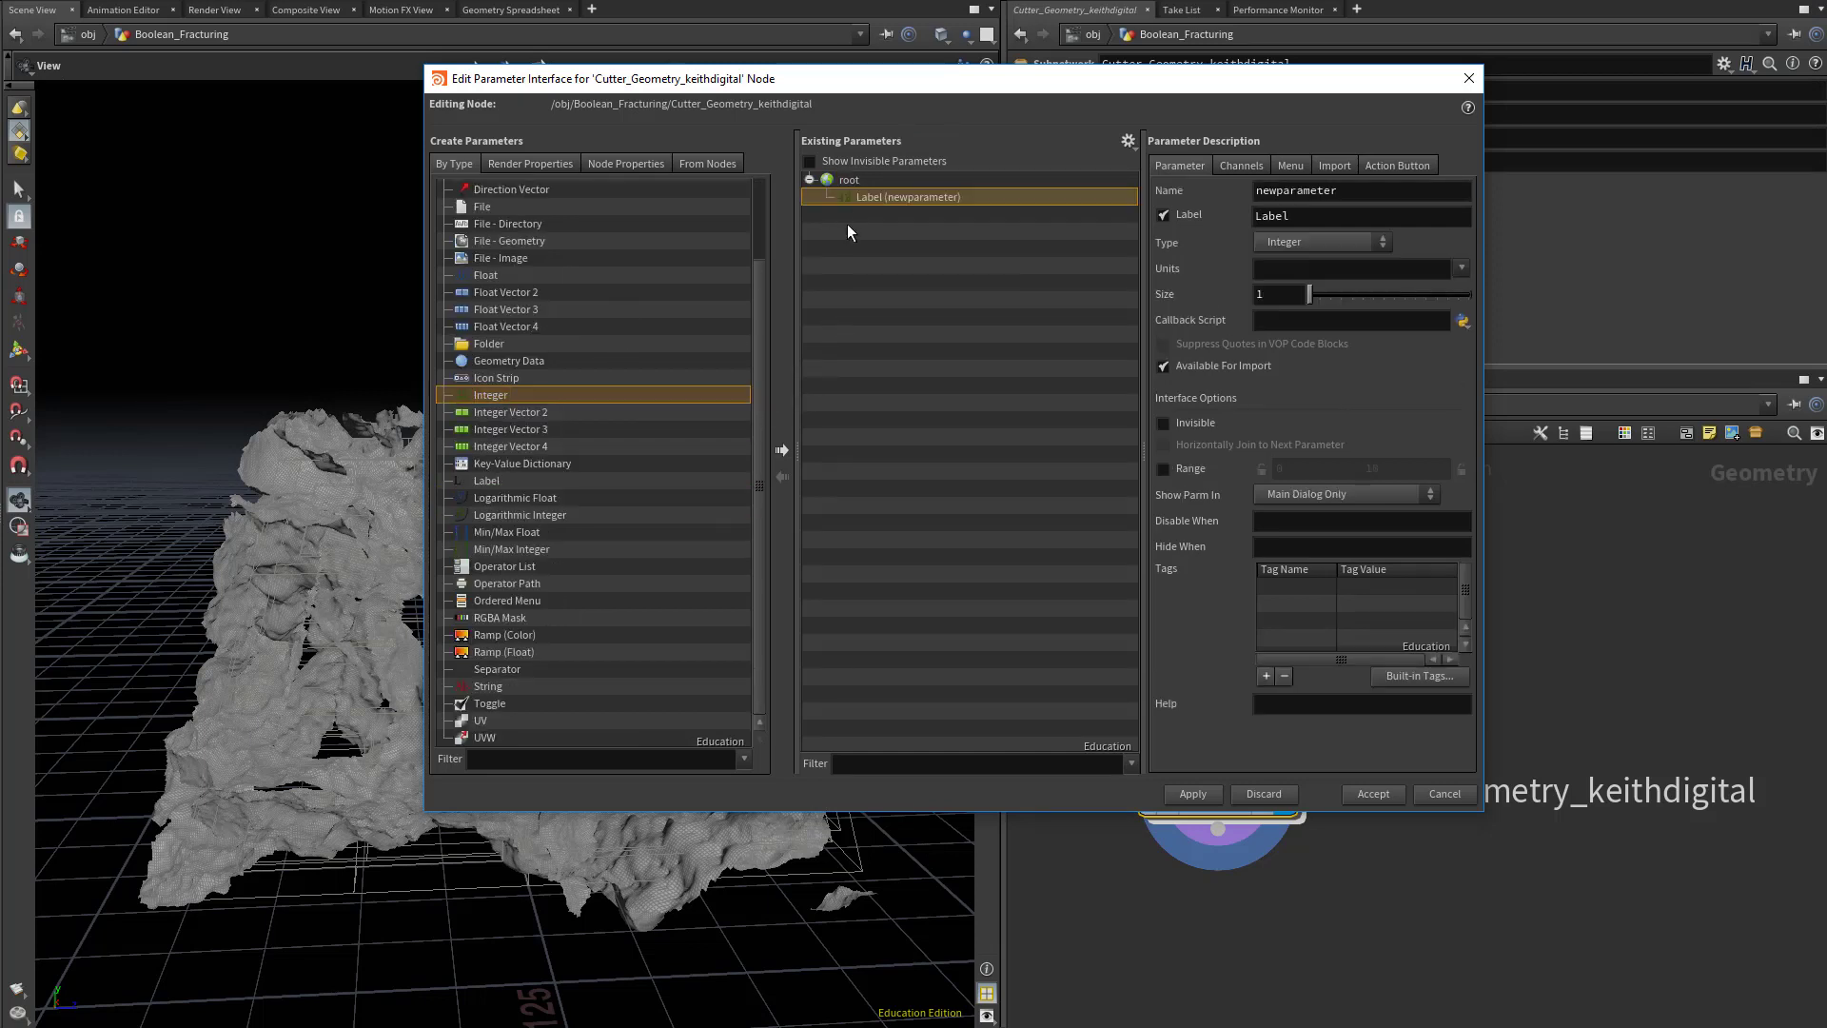
double_click(1351, 192)
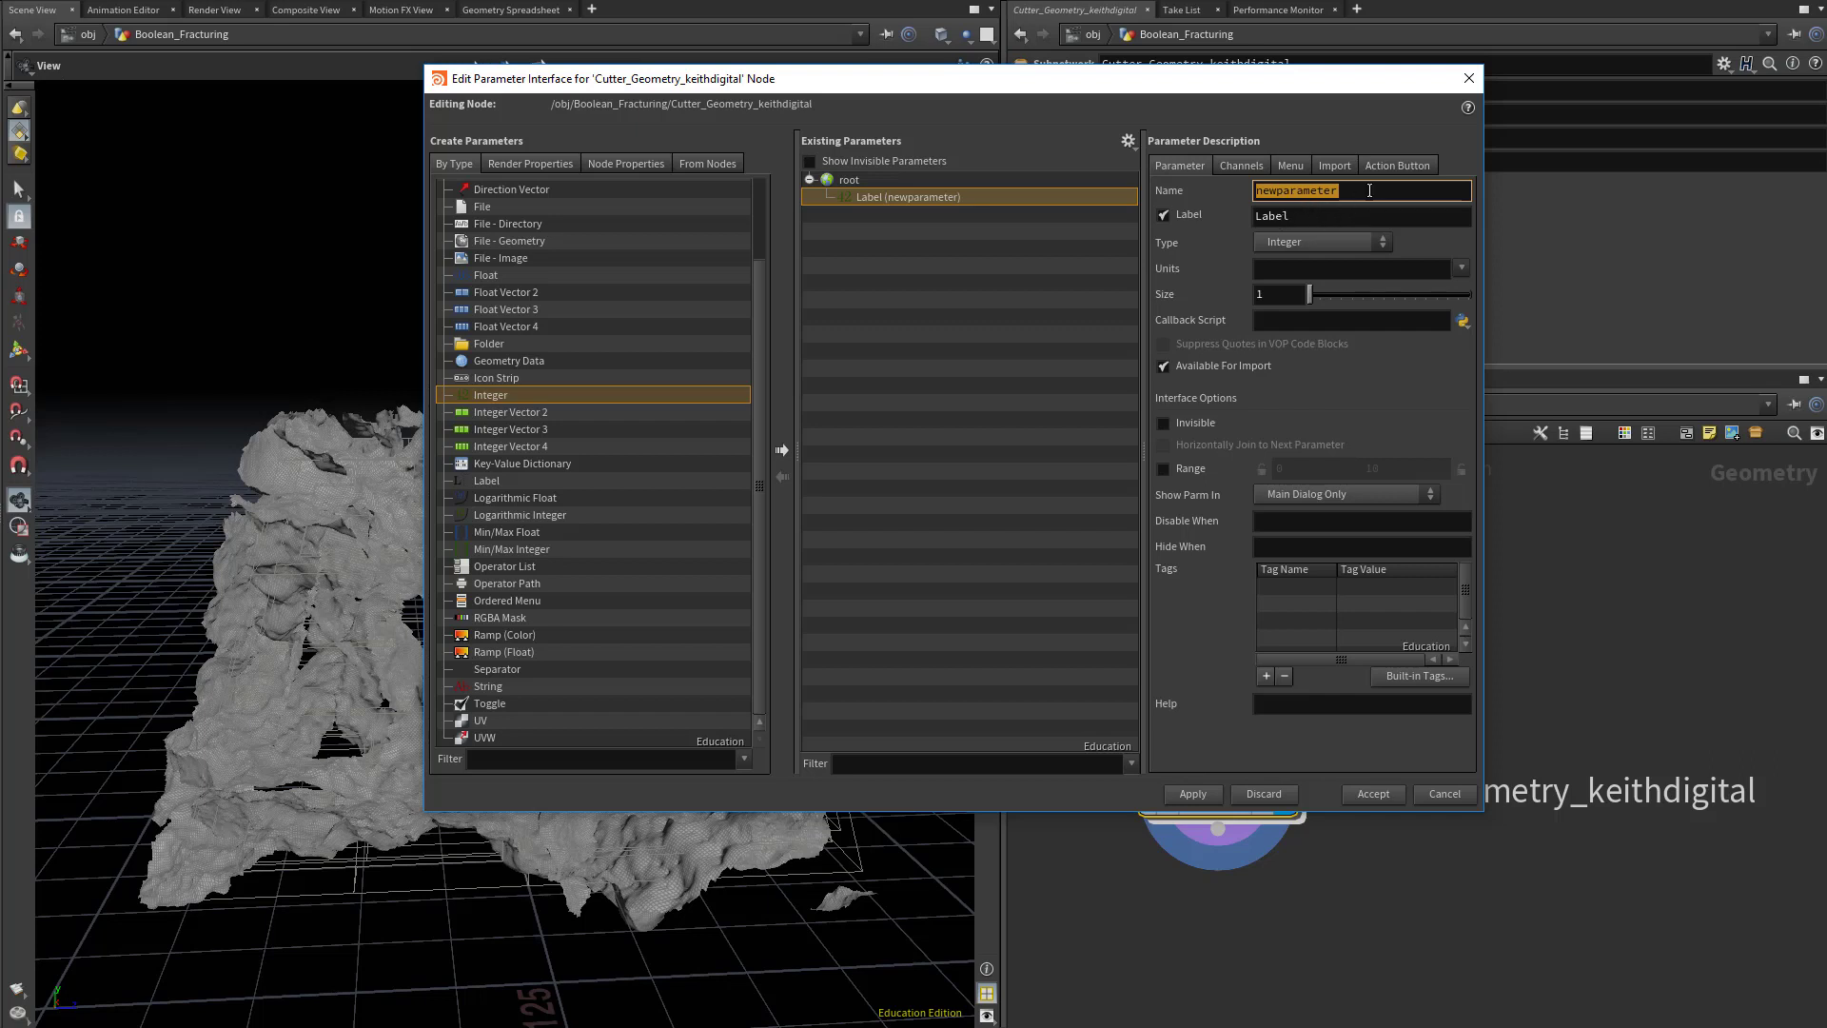
text(numCutters)
click(1317, 215)
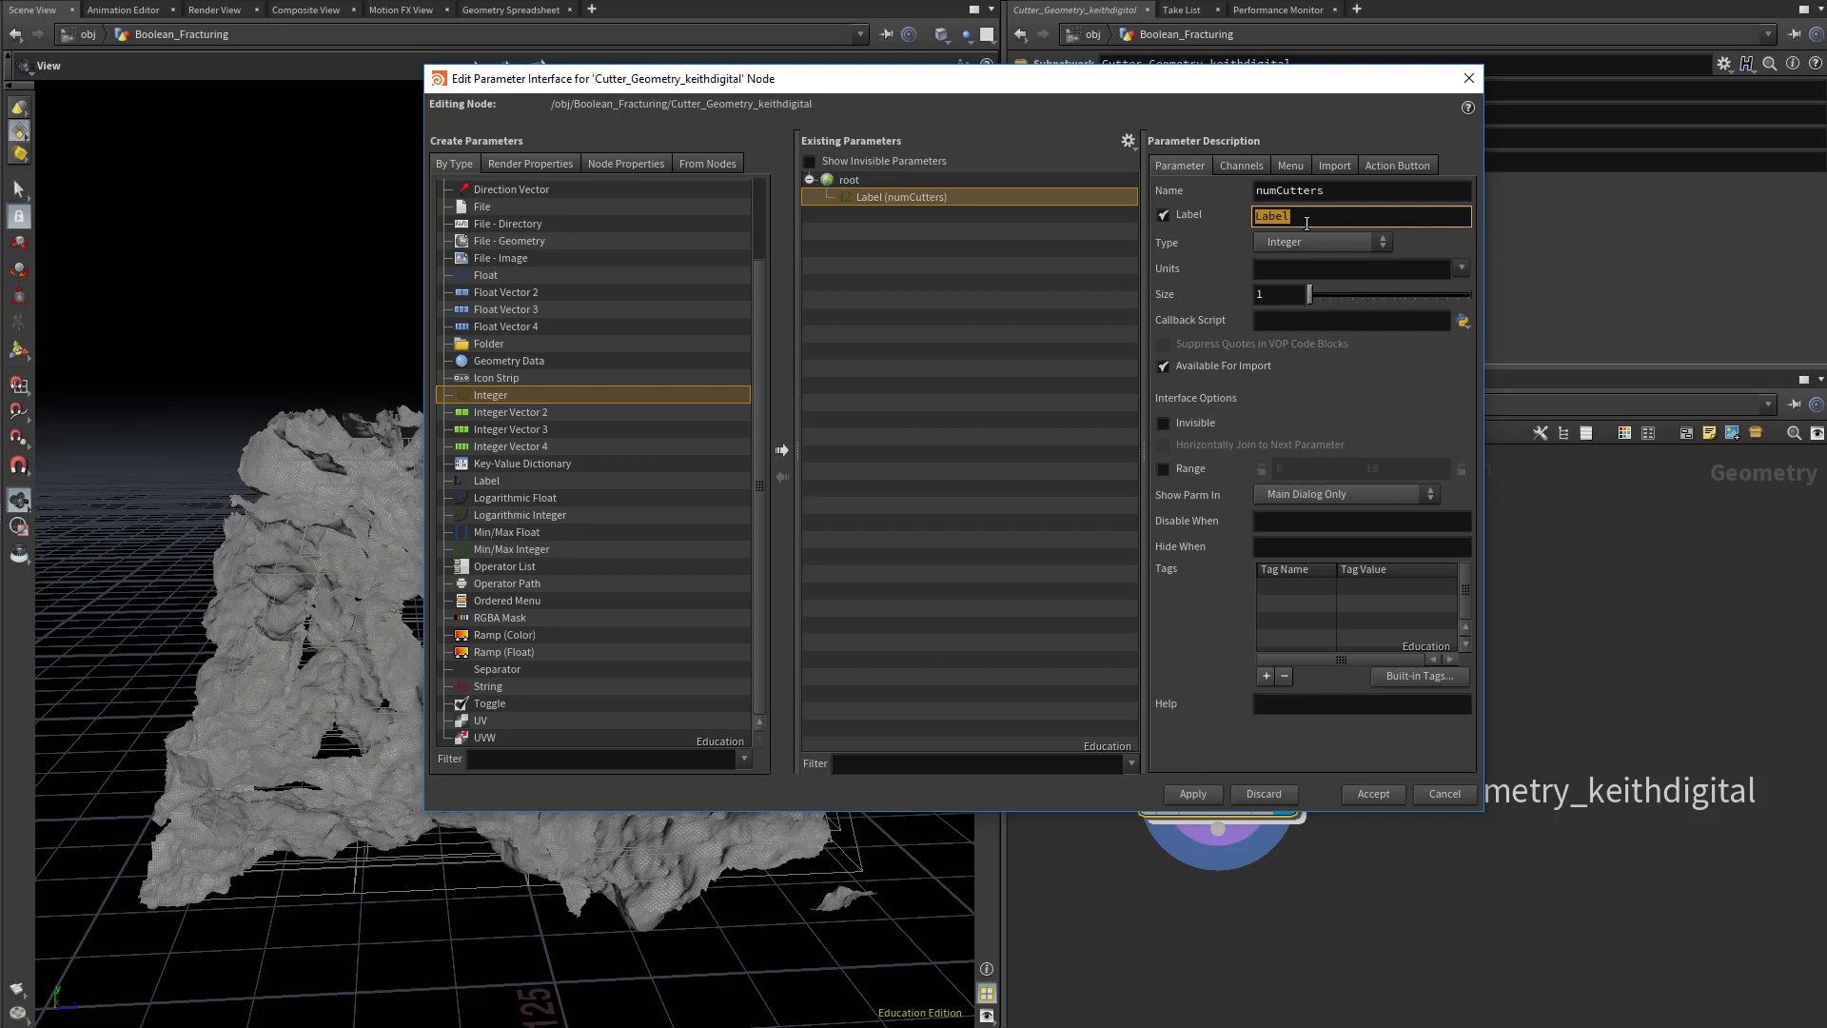
text(Num Cutters)
key(Return)
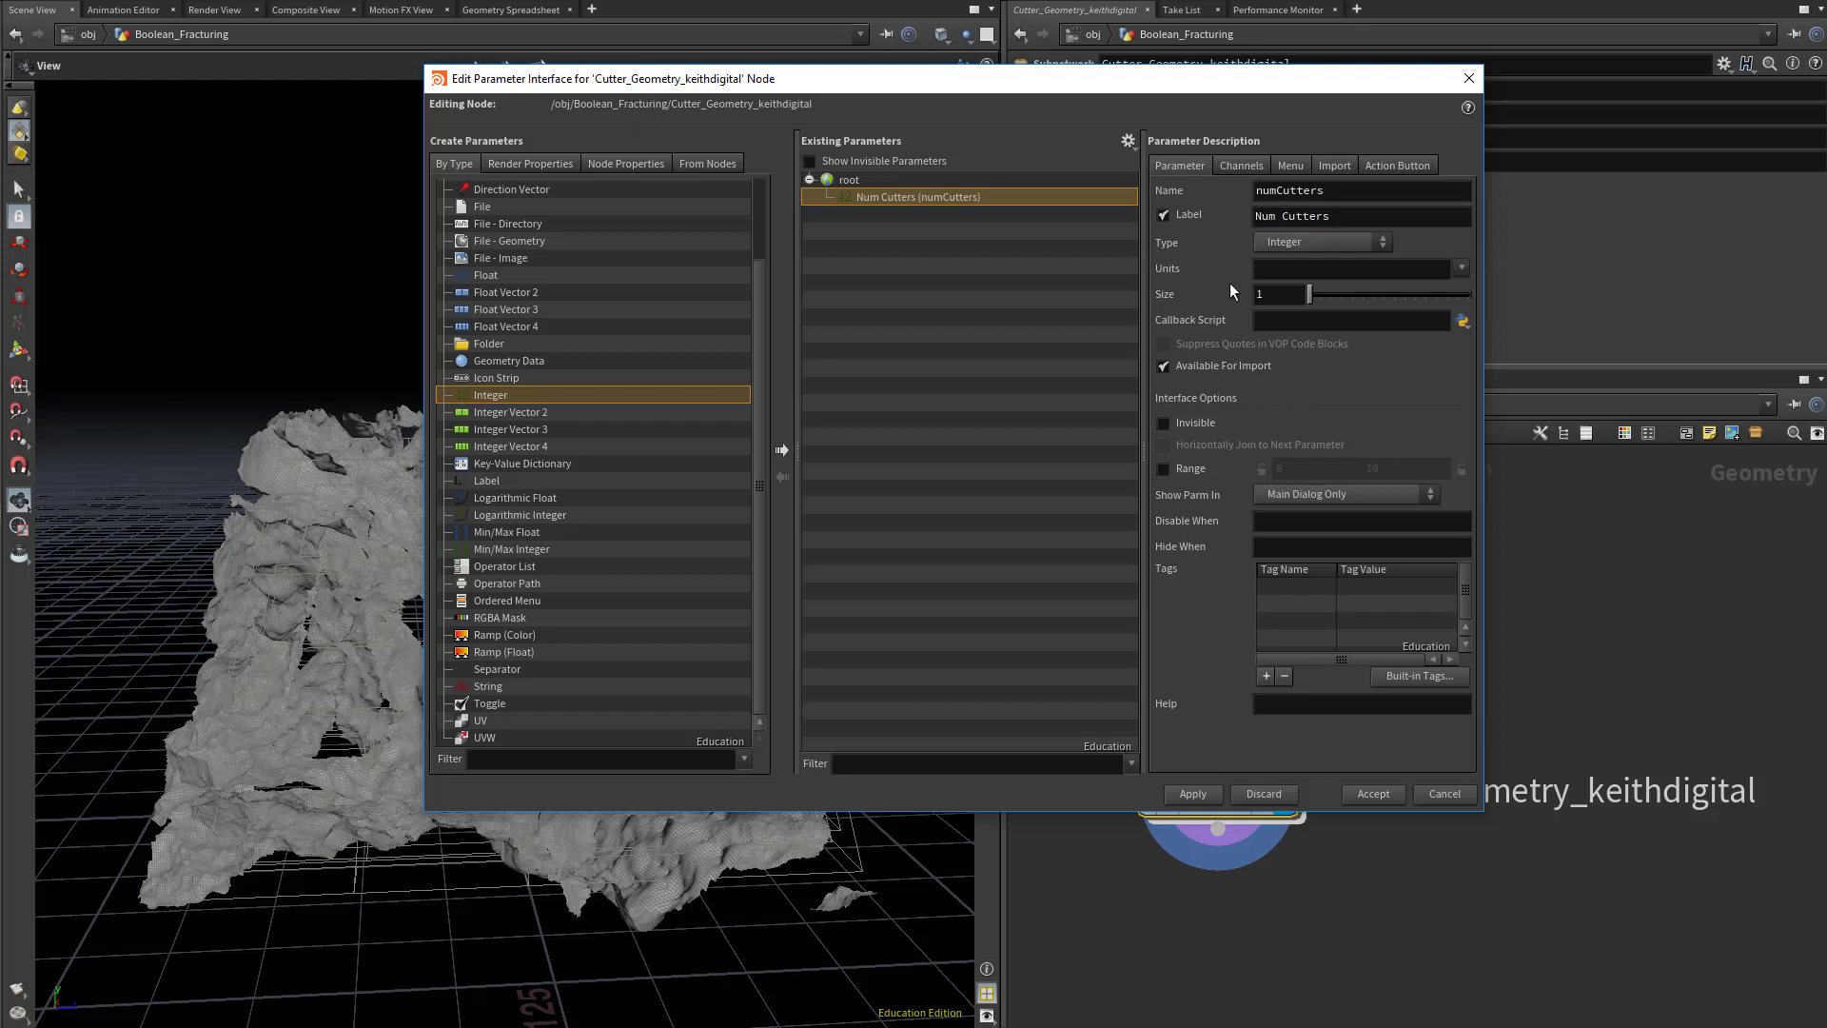
Enable the range of the Num Cutters parameter, toggle its limit locks, and set the parameter's default value to 10.
click(1163, 469)
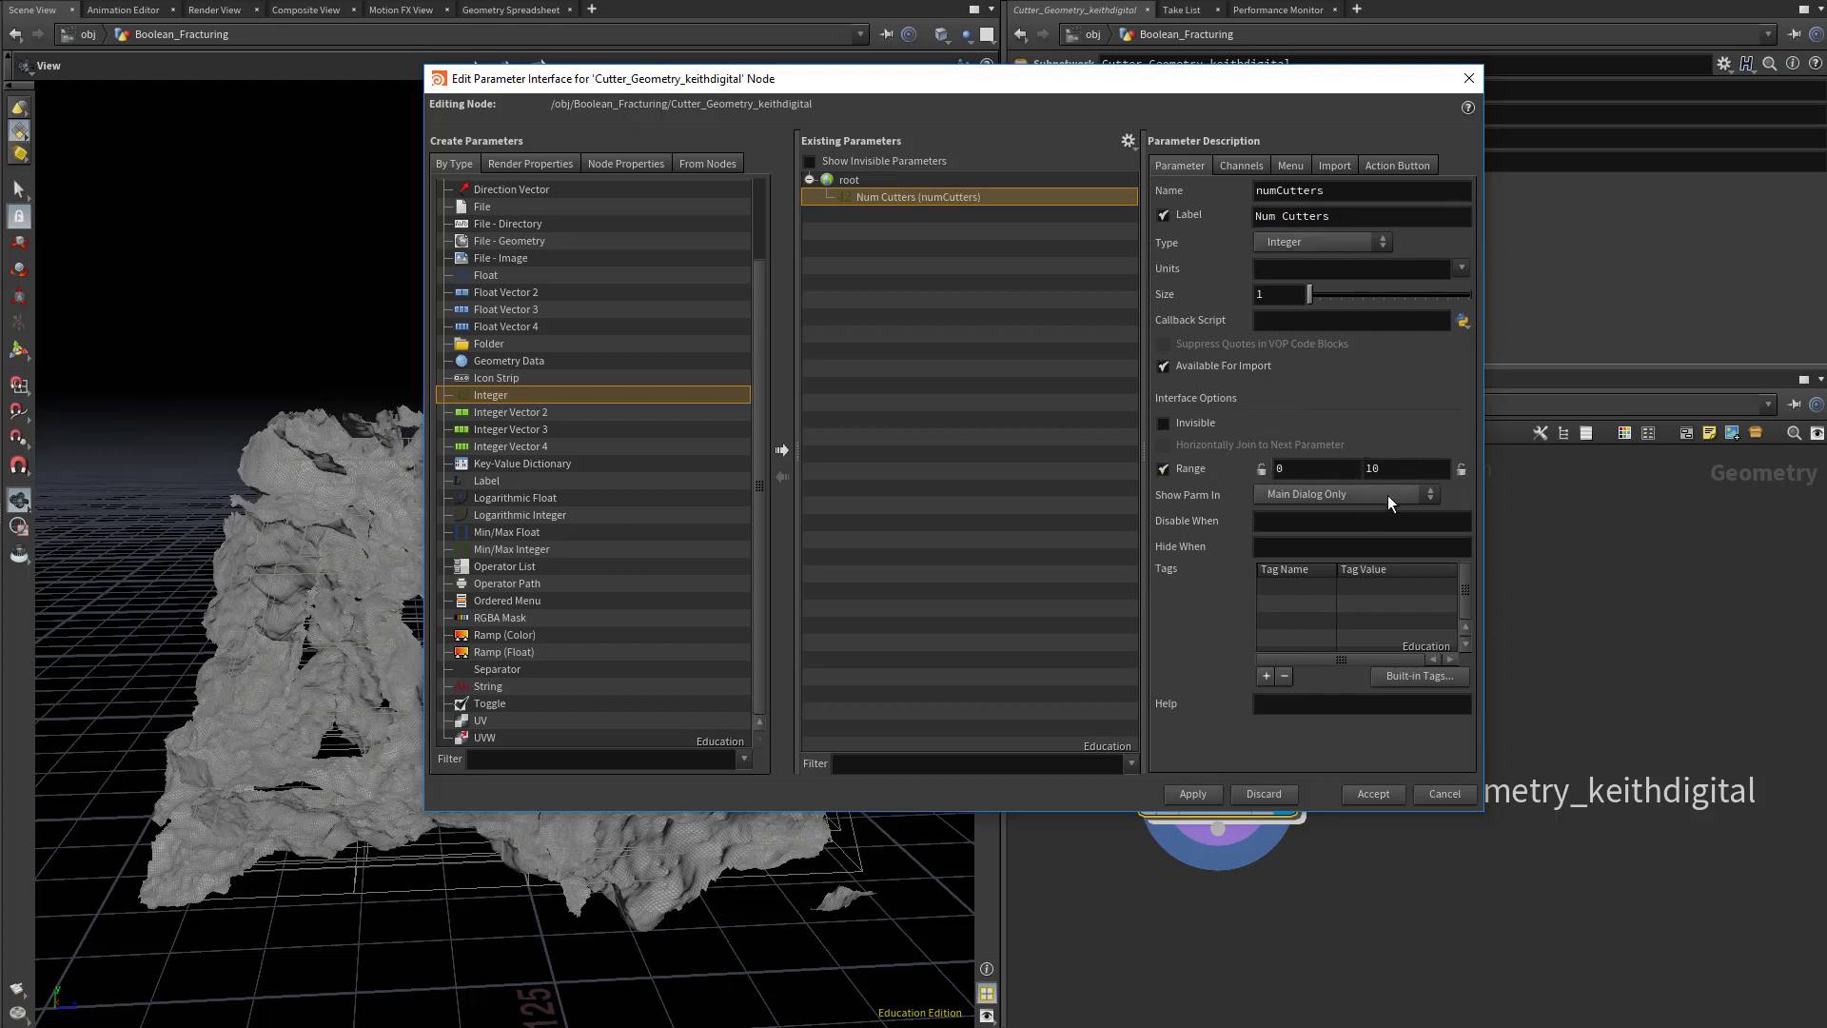
click(1262, 469)
click(1461, 470)
click(1461, 470)
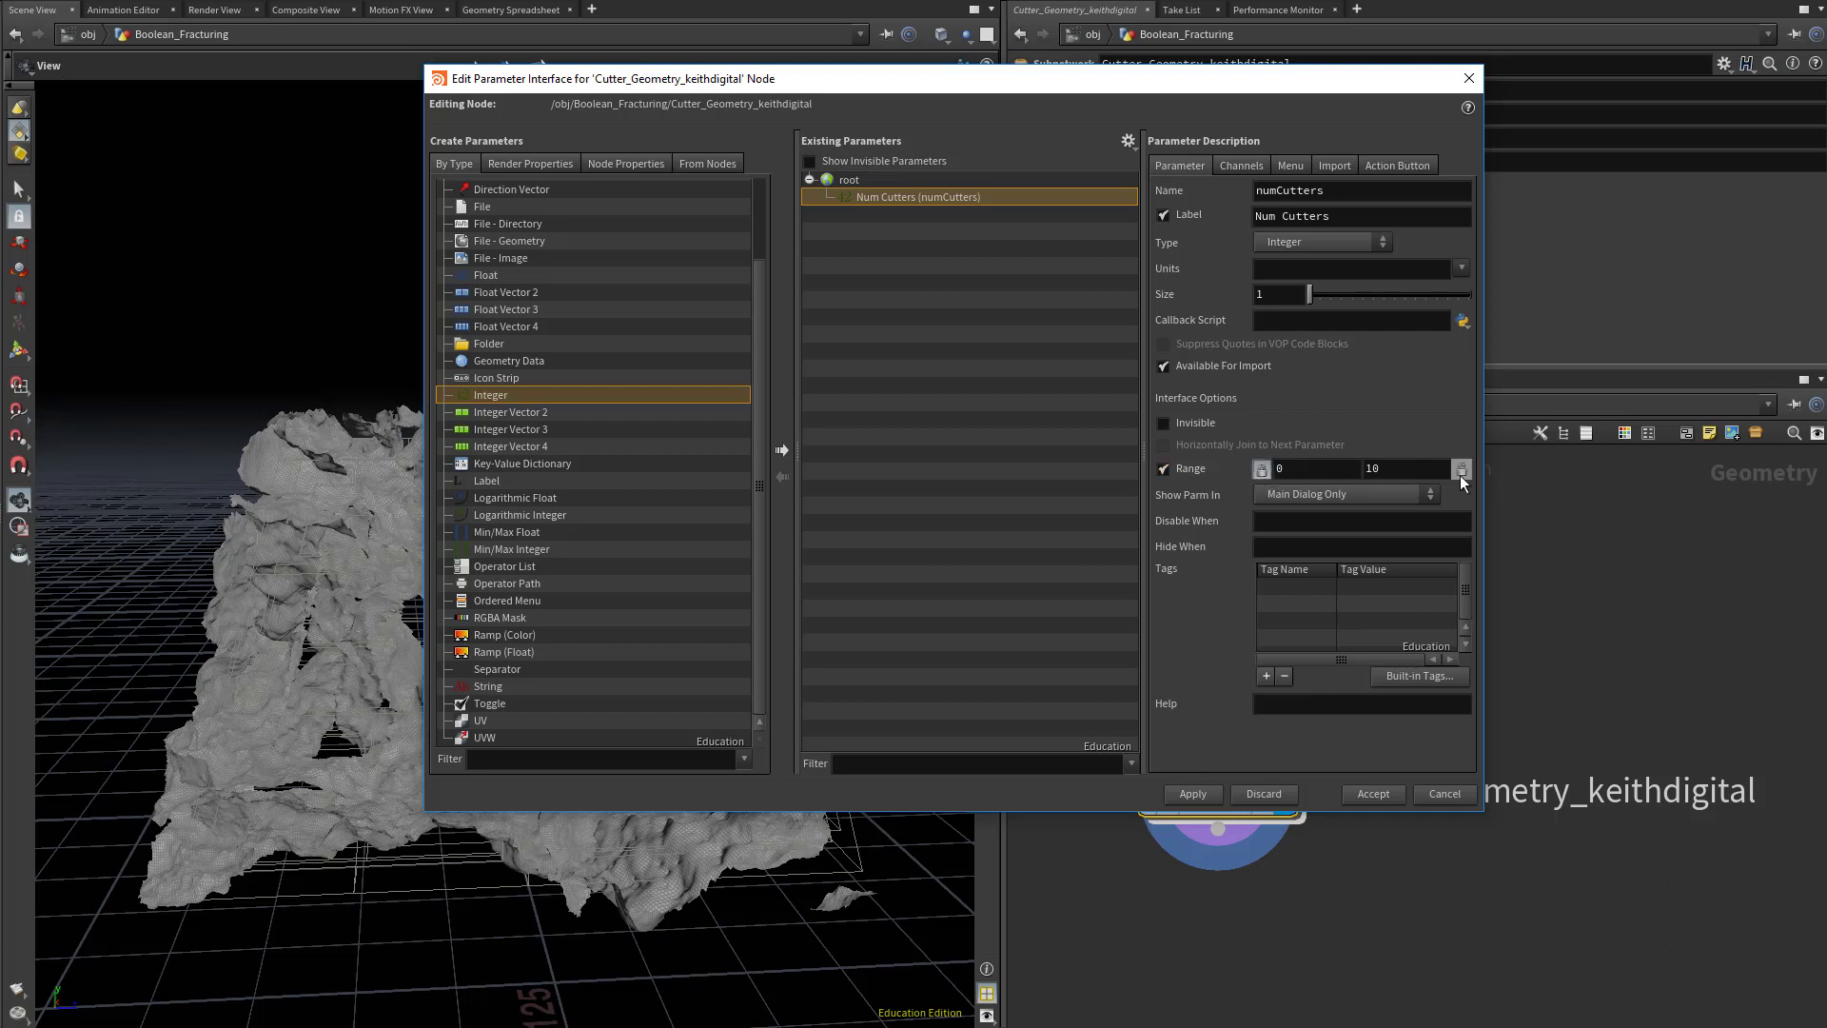
click(1240, 161)
double_click(1305, 262)
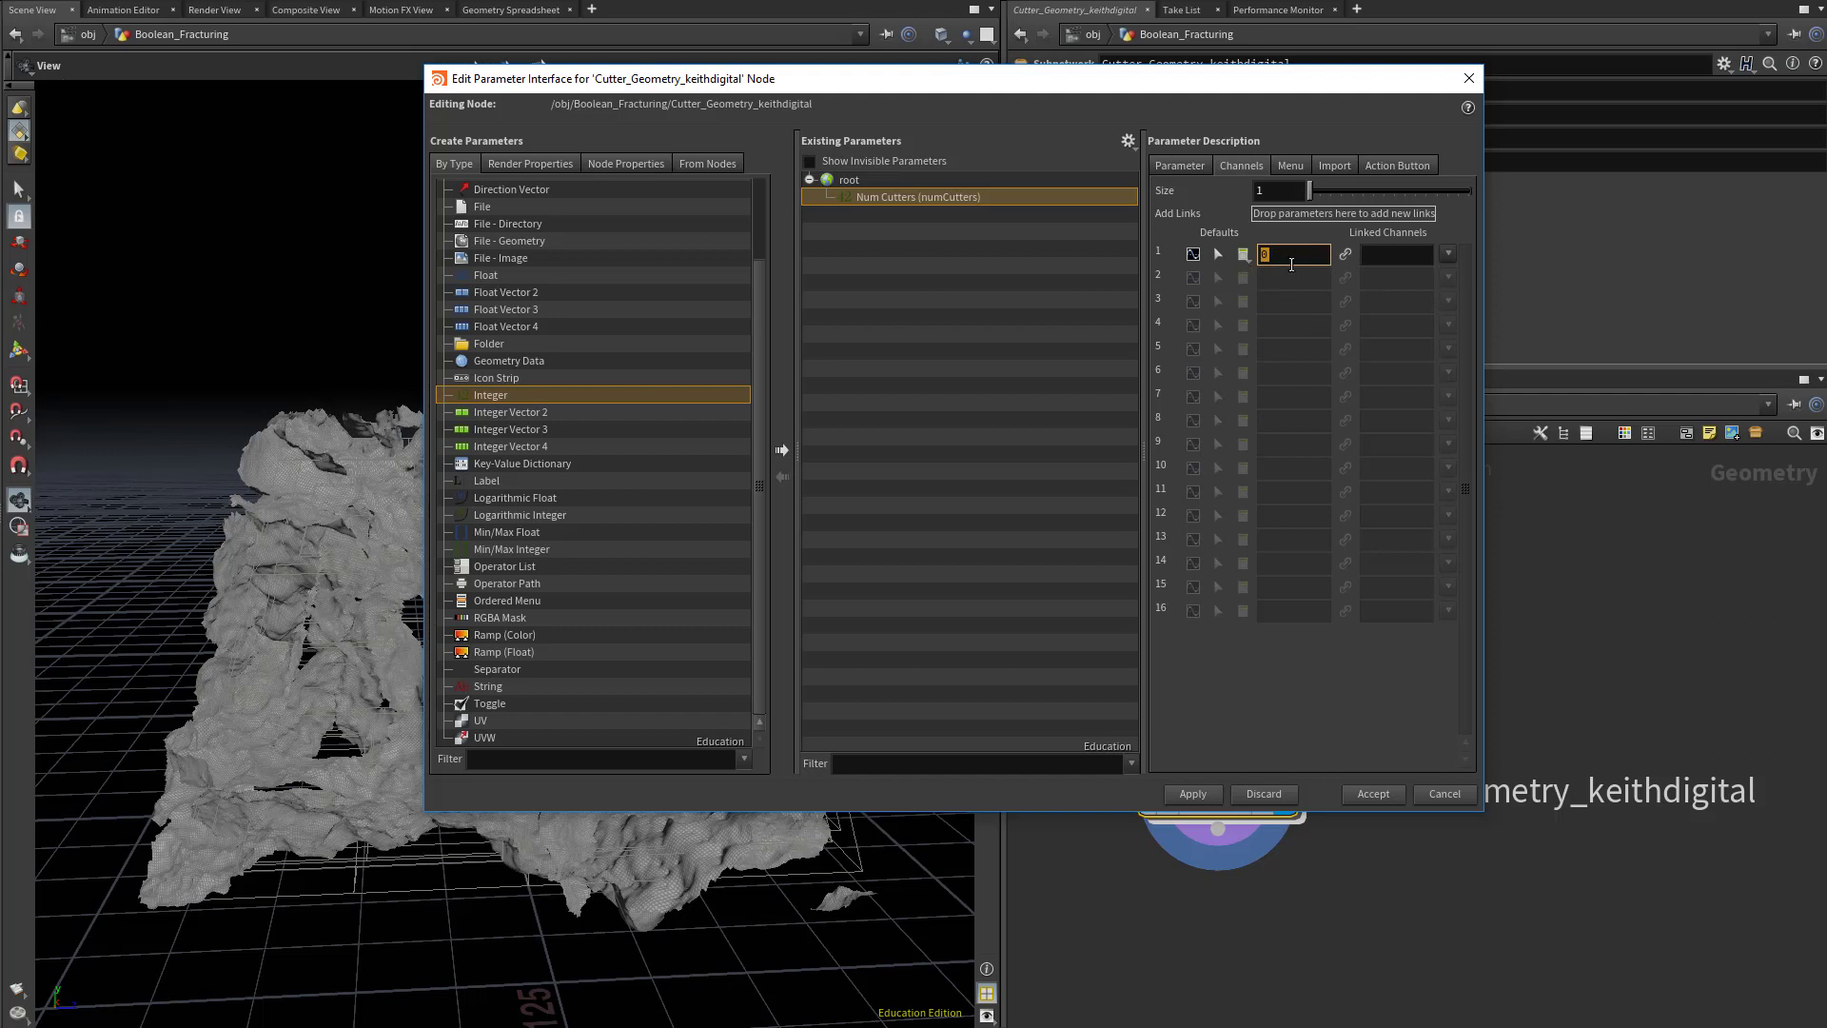
text(10)
Change the upper limit of the Num Cutters range and toggle the lock on its lower limit.
click(1176, 168)
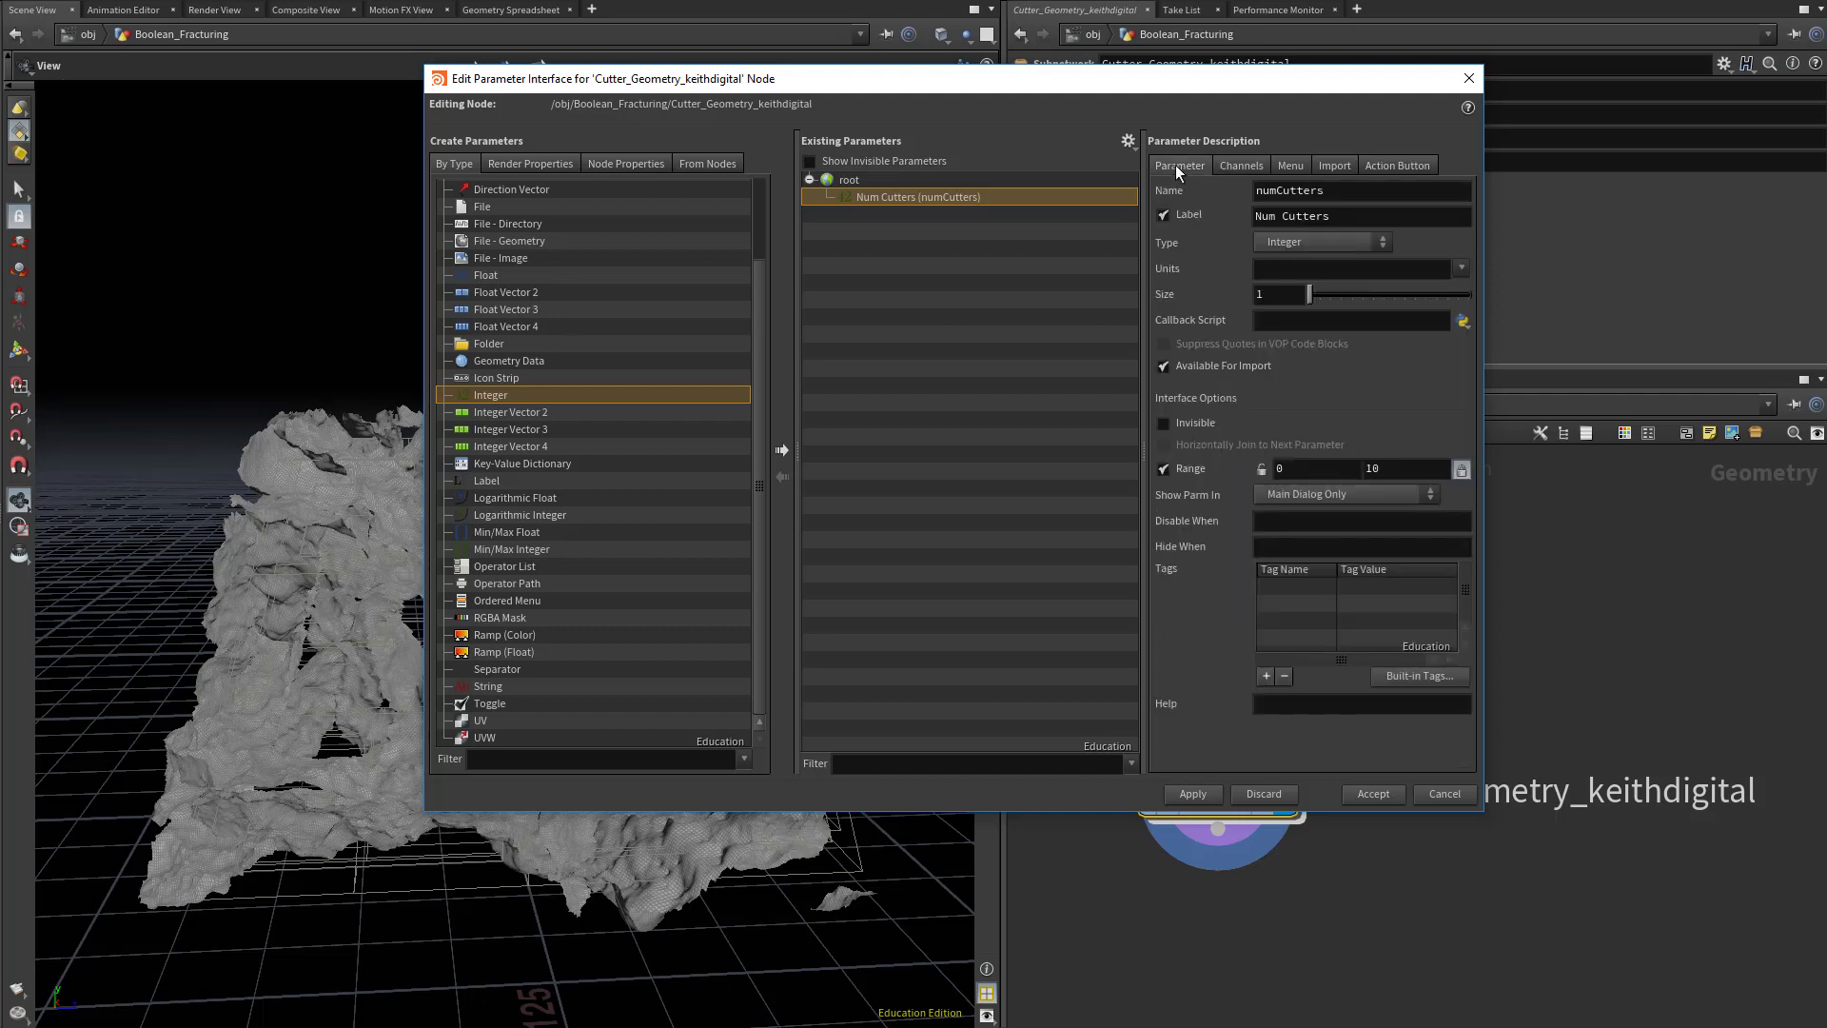
click(1407, 470)
text(0)
click(1264, 469)
Add another Integer parameter and a Float Vector 3 parameter below Num Cutters, and apply the interface changes.
drag(488, 392, 851, 371)
drag(910, 289, 904, 288)
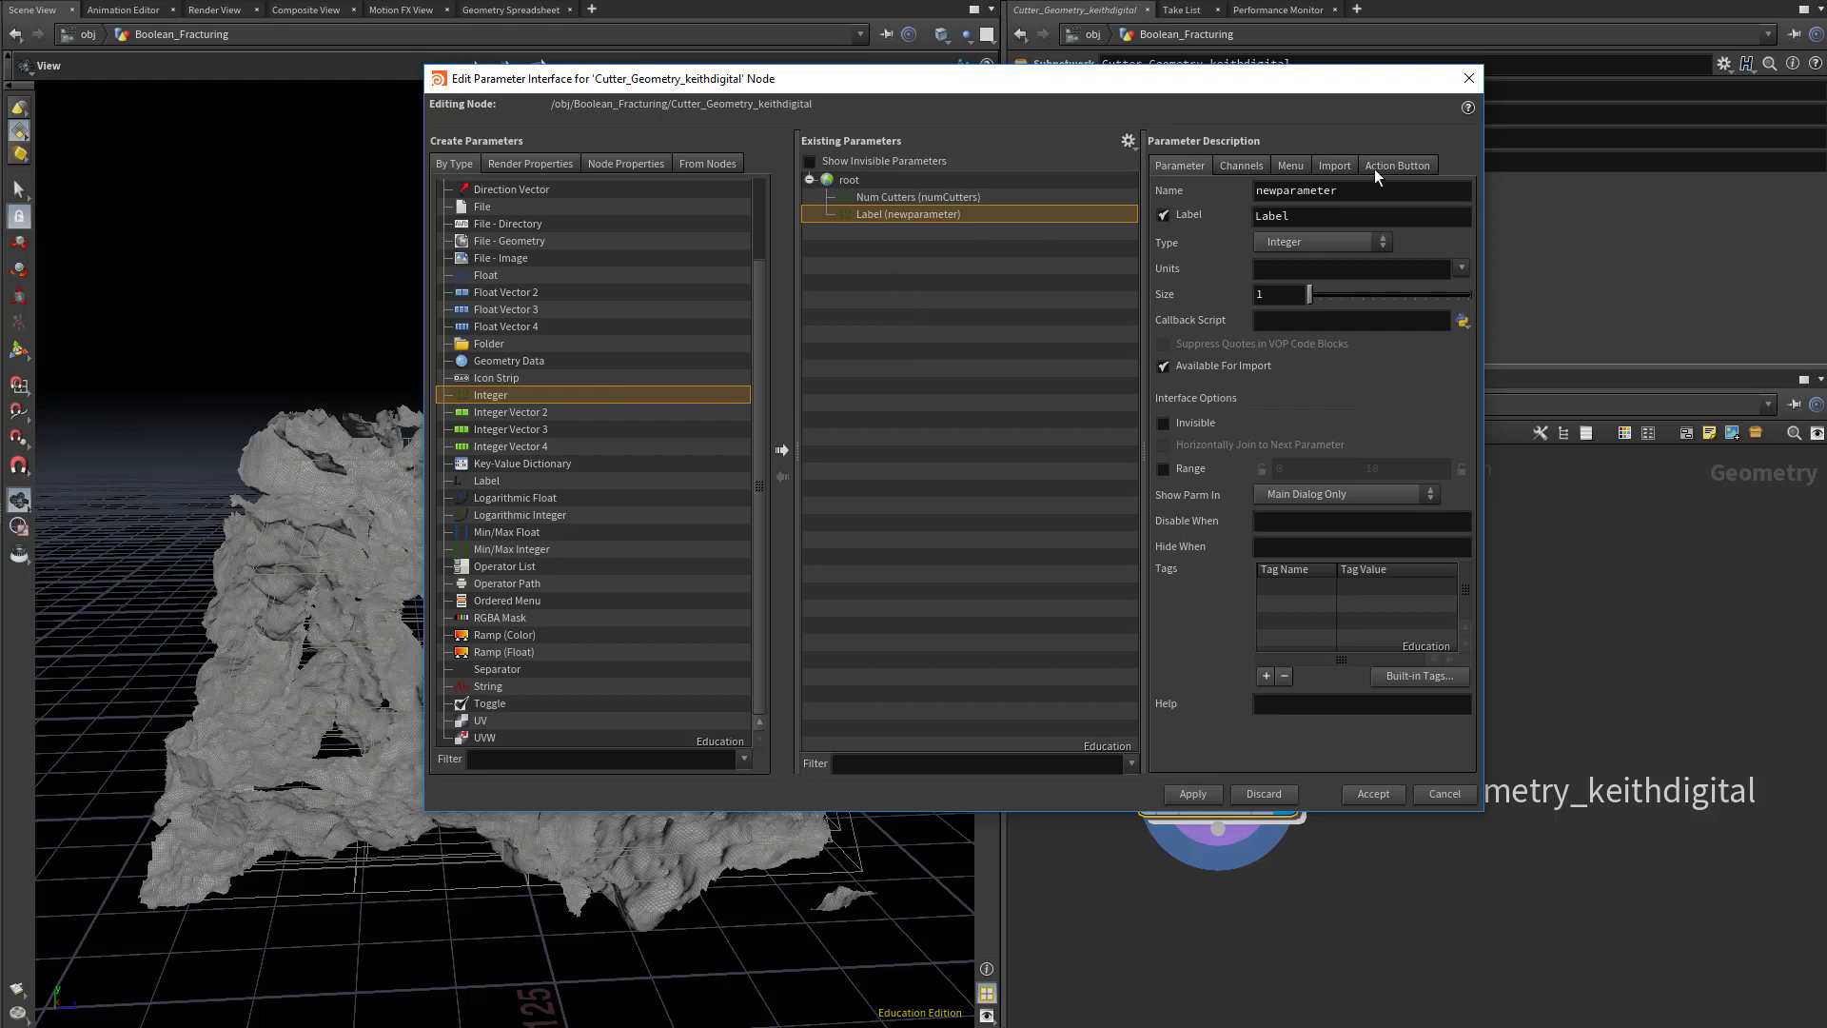
double_click(883, 217)
click(946, 264)
click(917, 214)
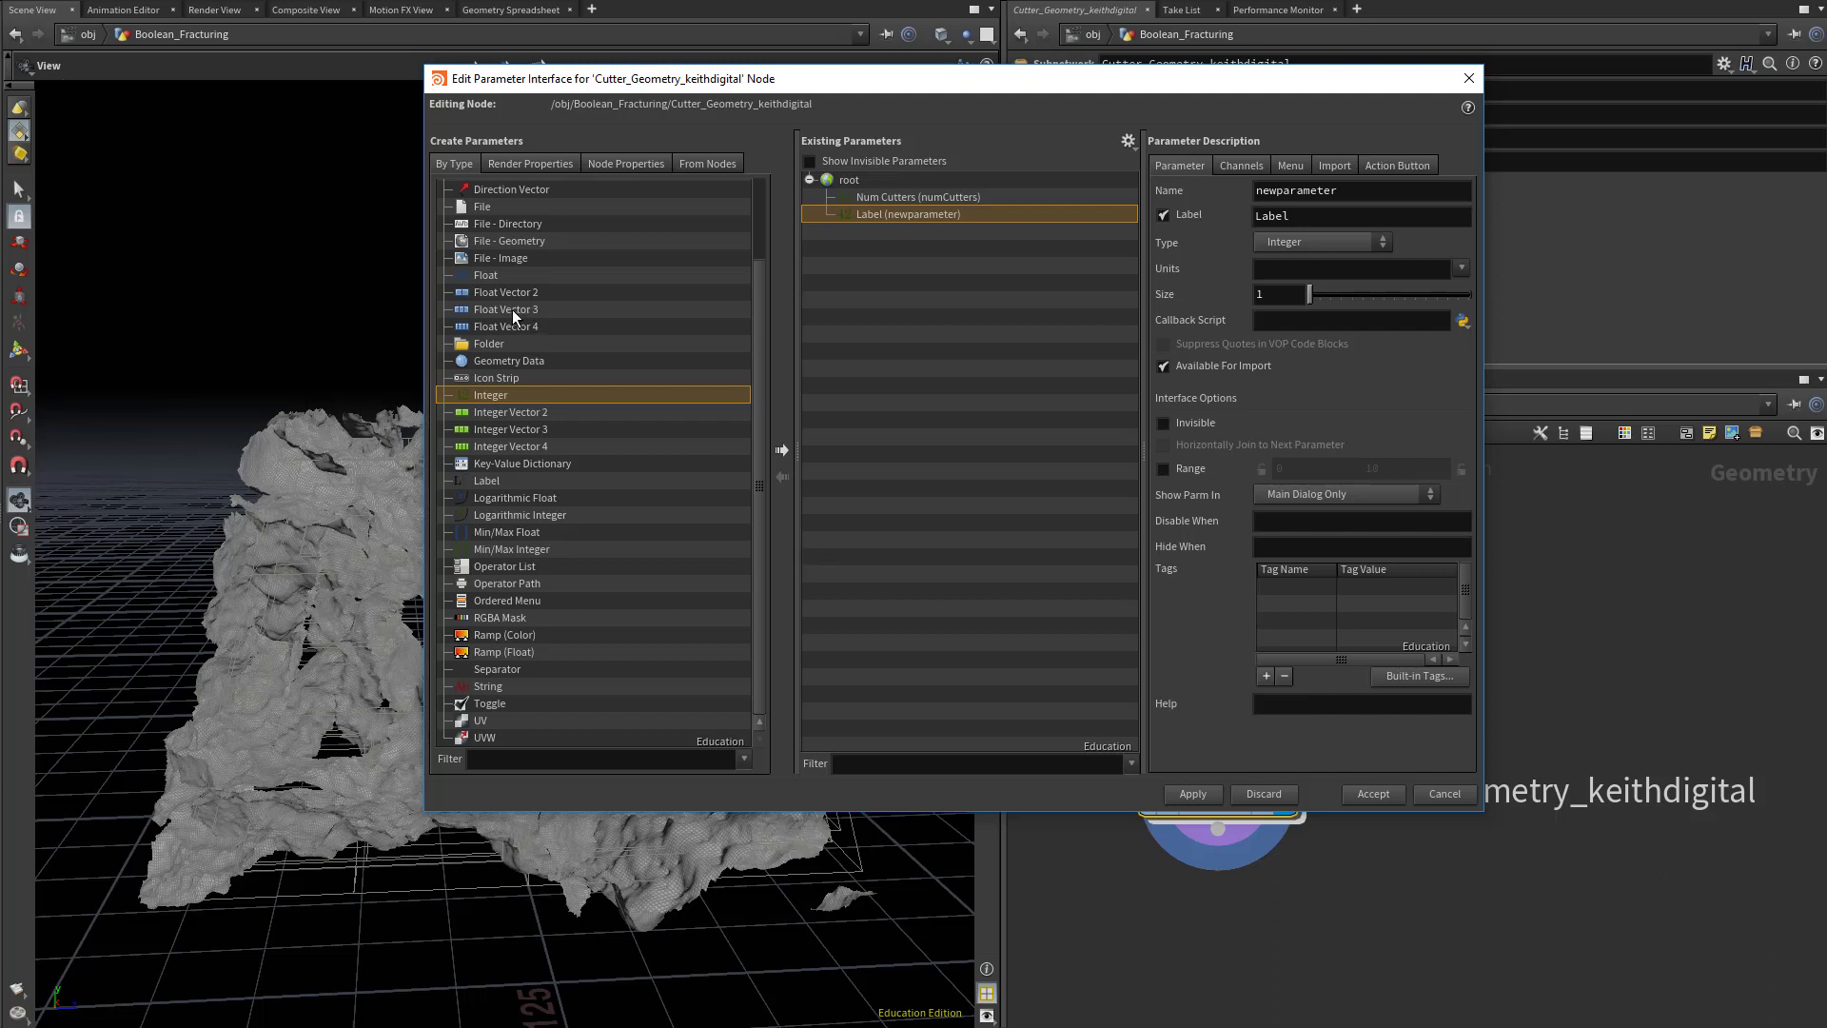
drag(511, 310, 889, 290)
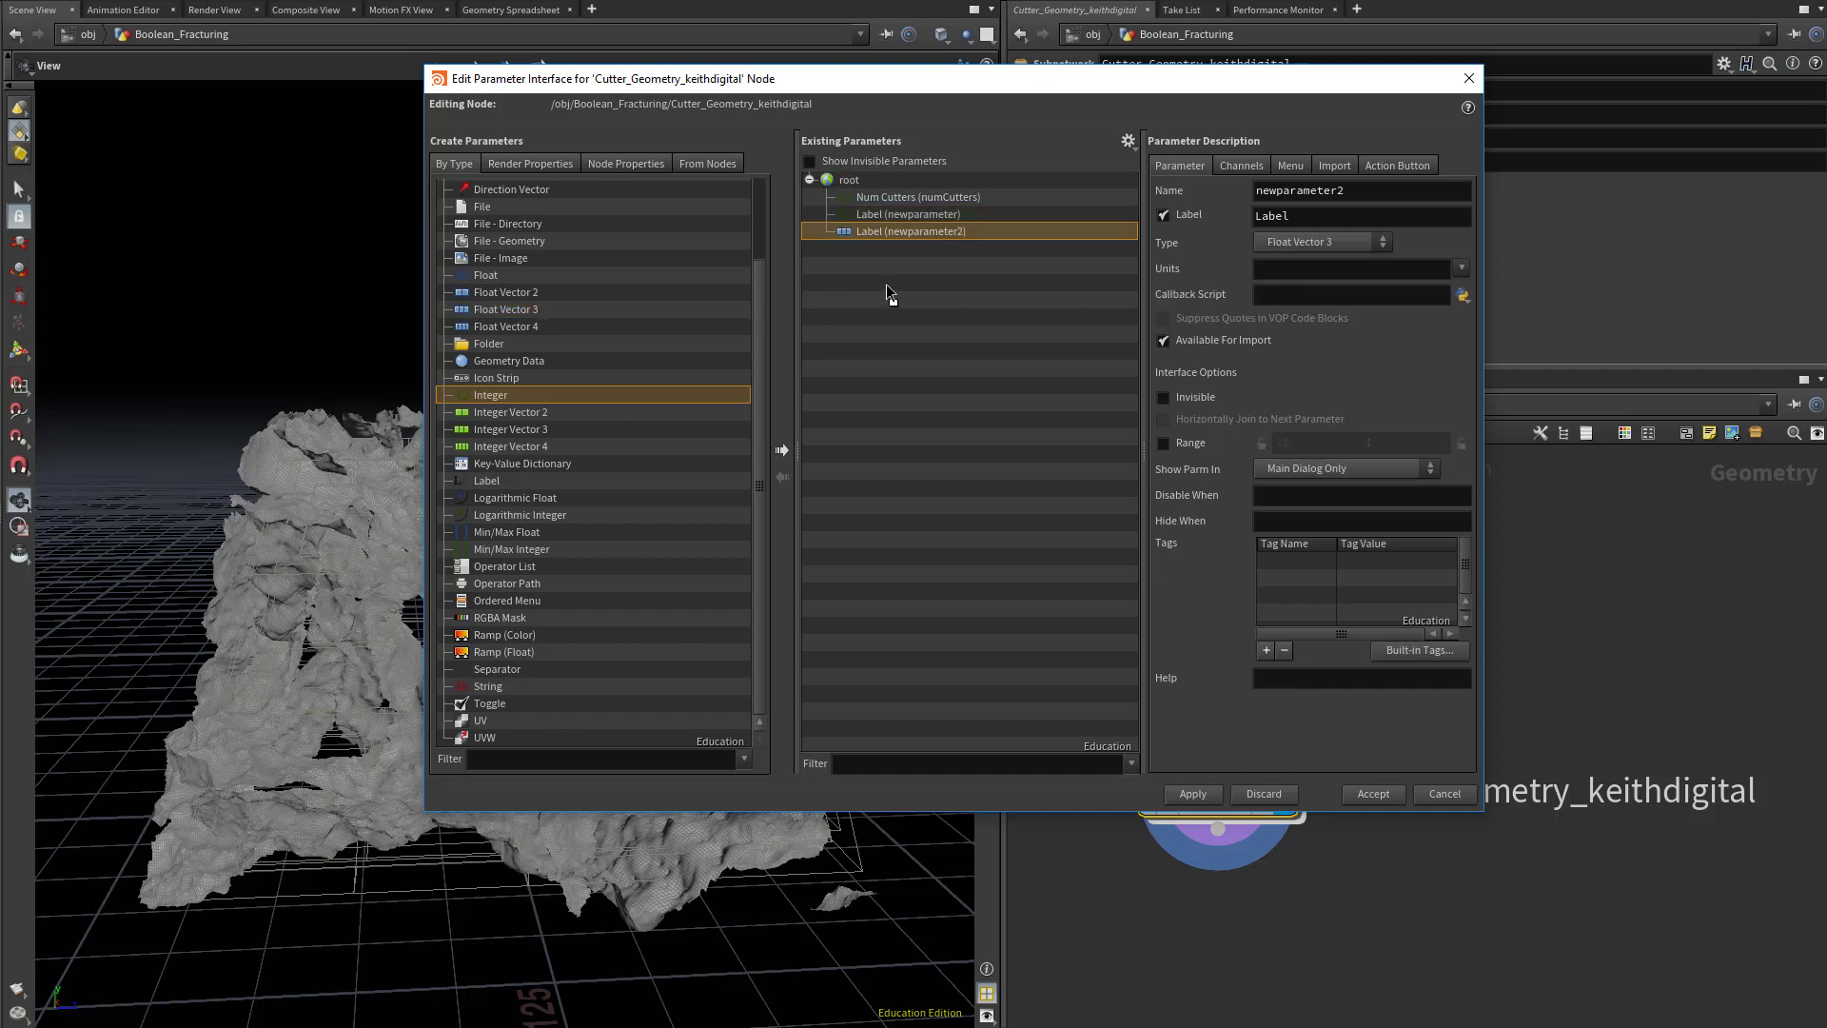
click(1190, 797)
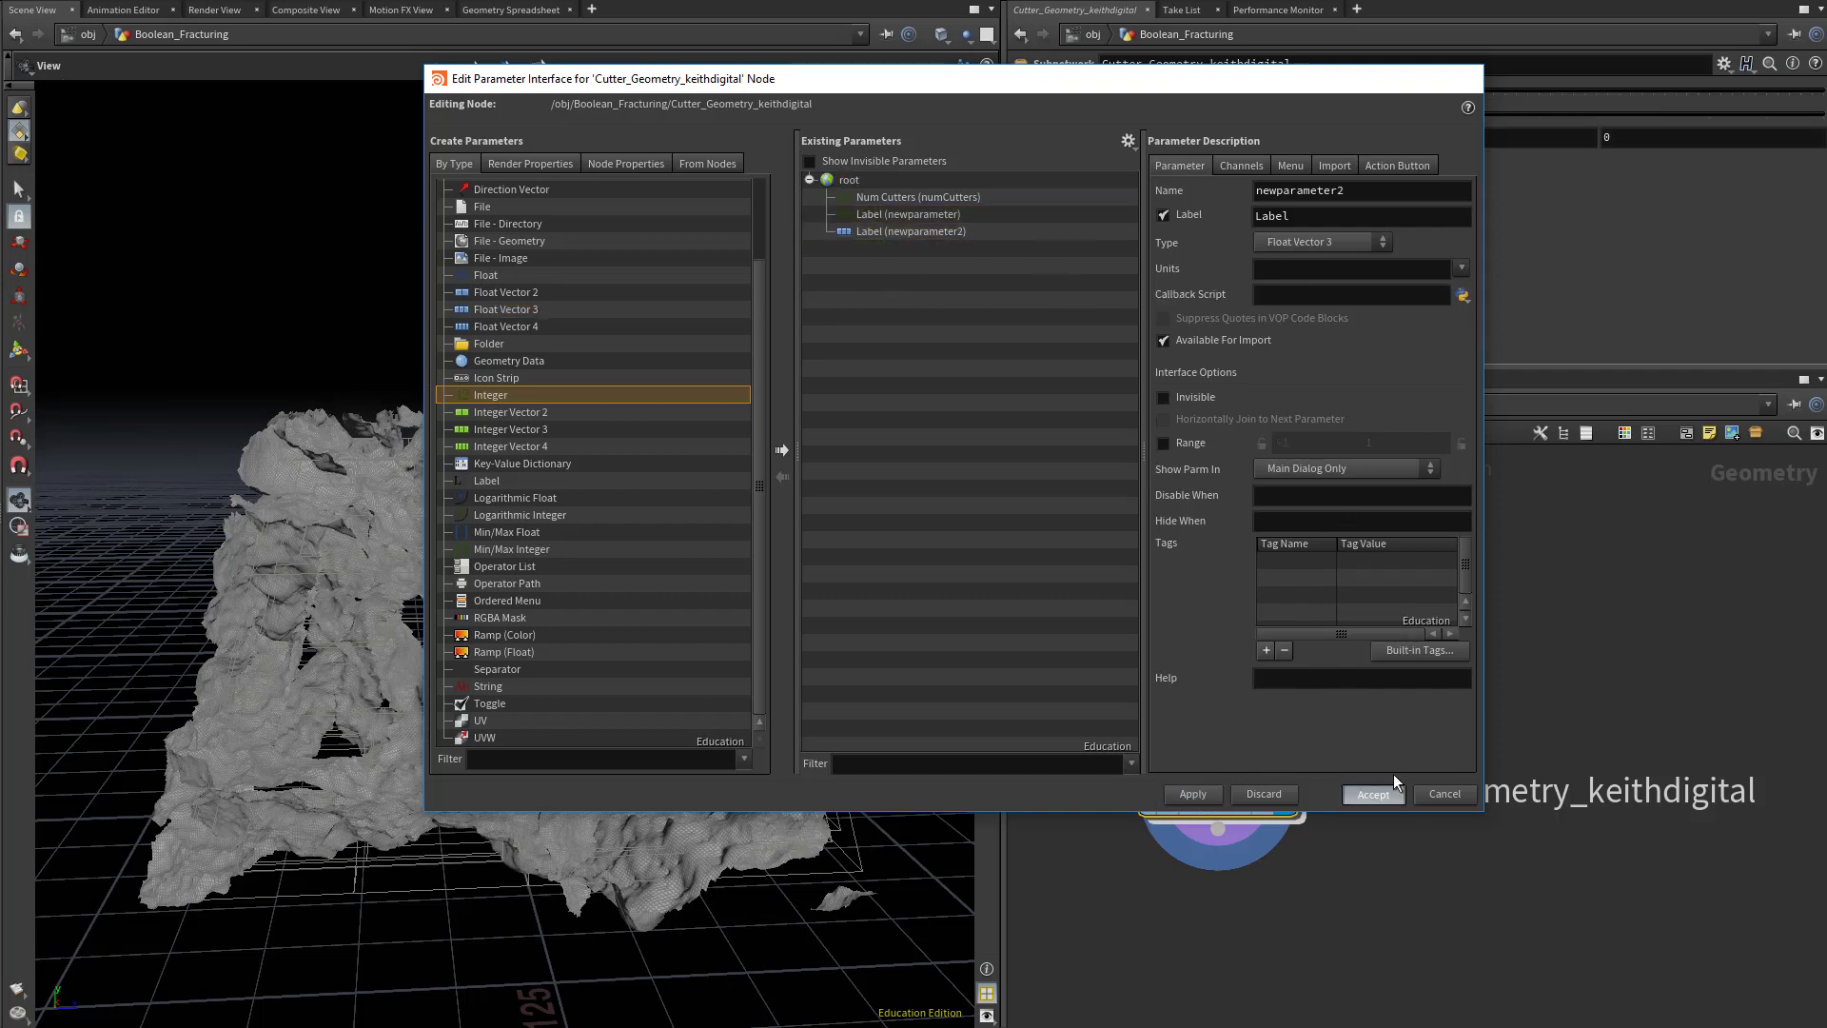
Accept the parameter interface, reopen it for the subnet, add a Toggle parameter below the Float Vector 3 parameter, and accept again.
click(1402, 797)
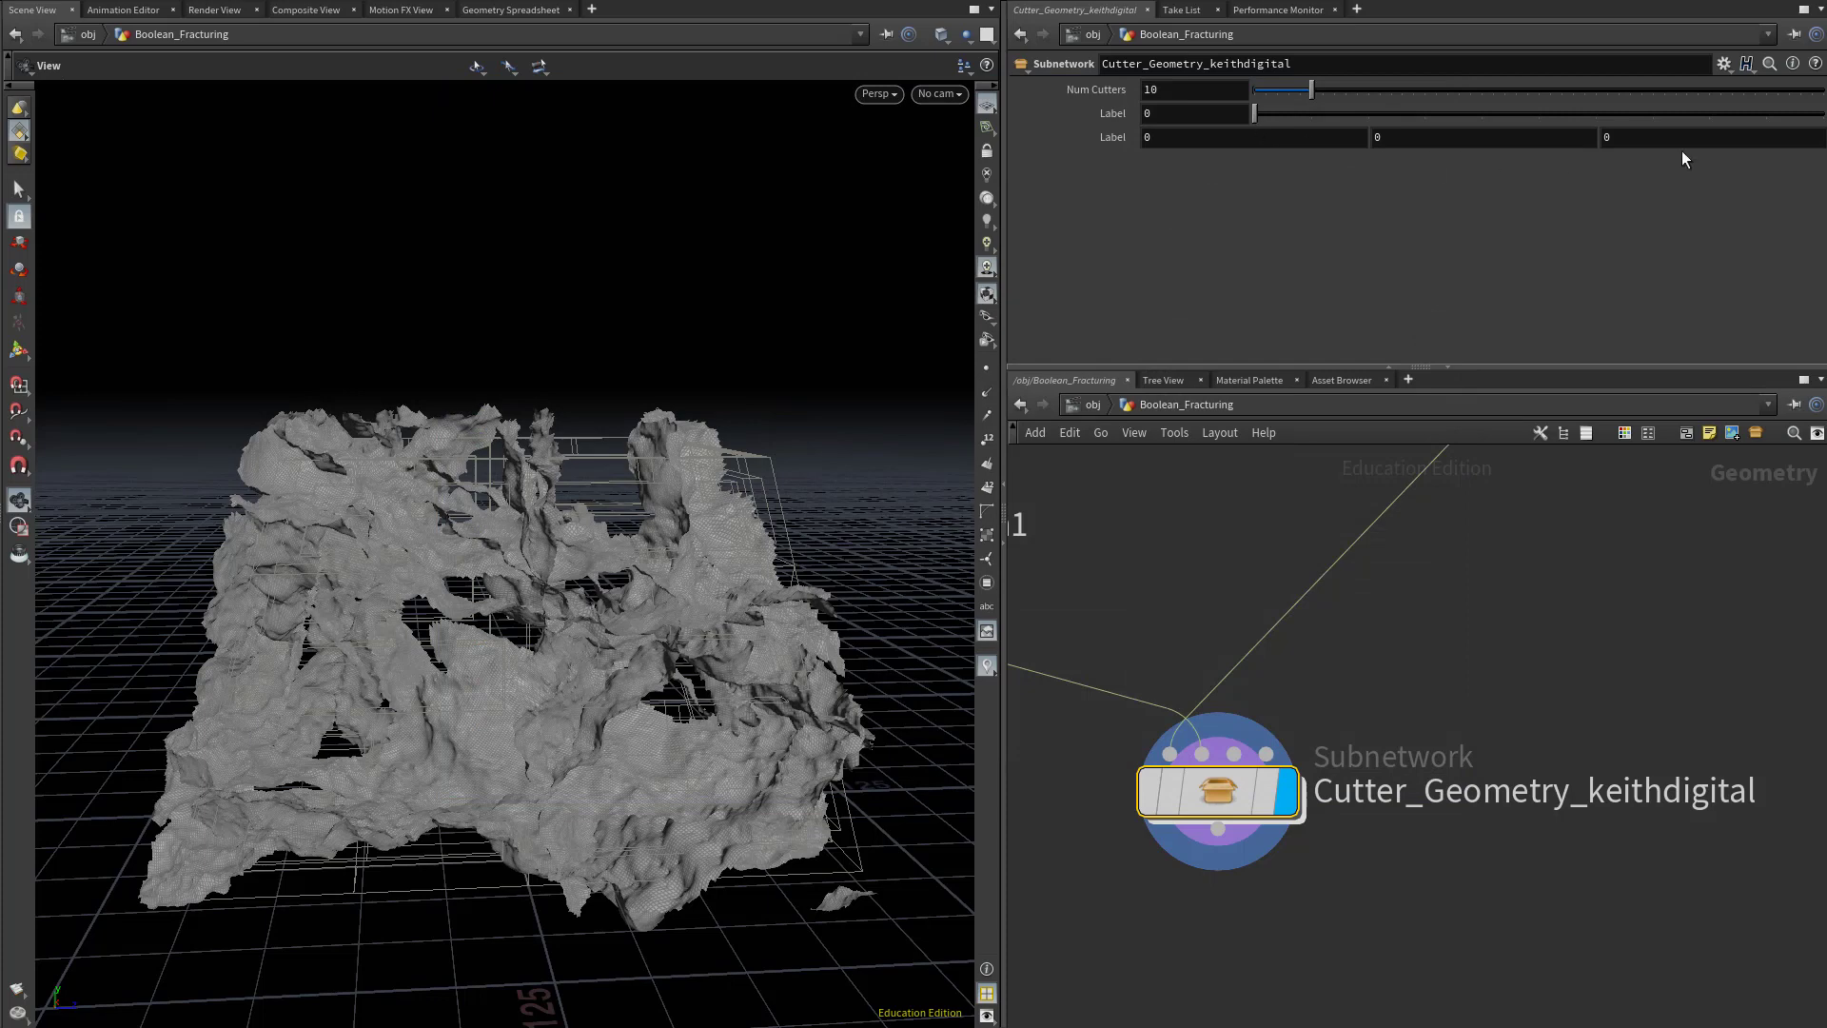
click(1723, 64)
click(1698, 86)
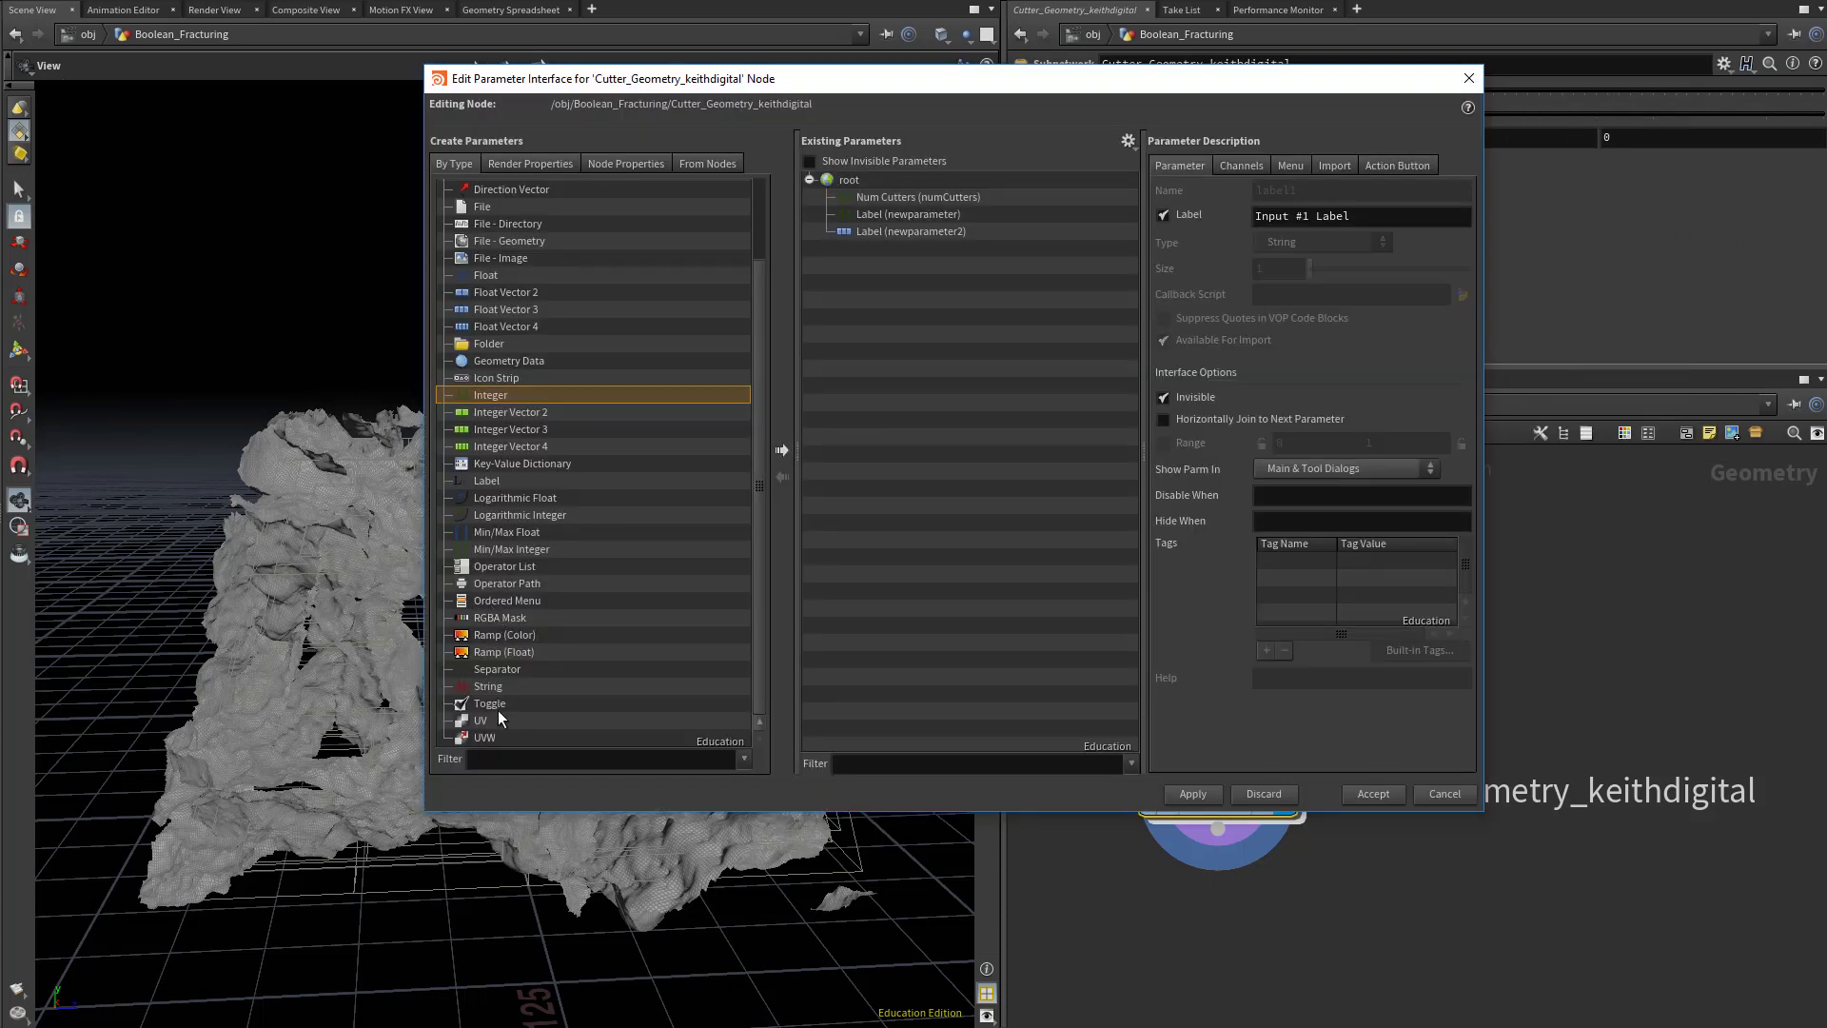
drag(499, 709, 853, 384)
drag(893, 286, 906, 251)
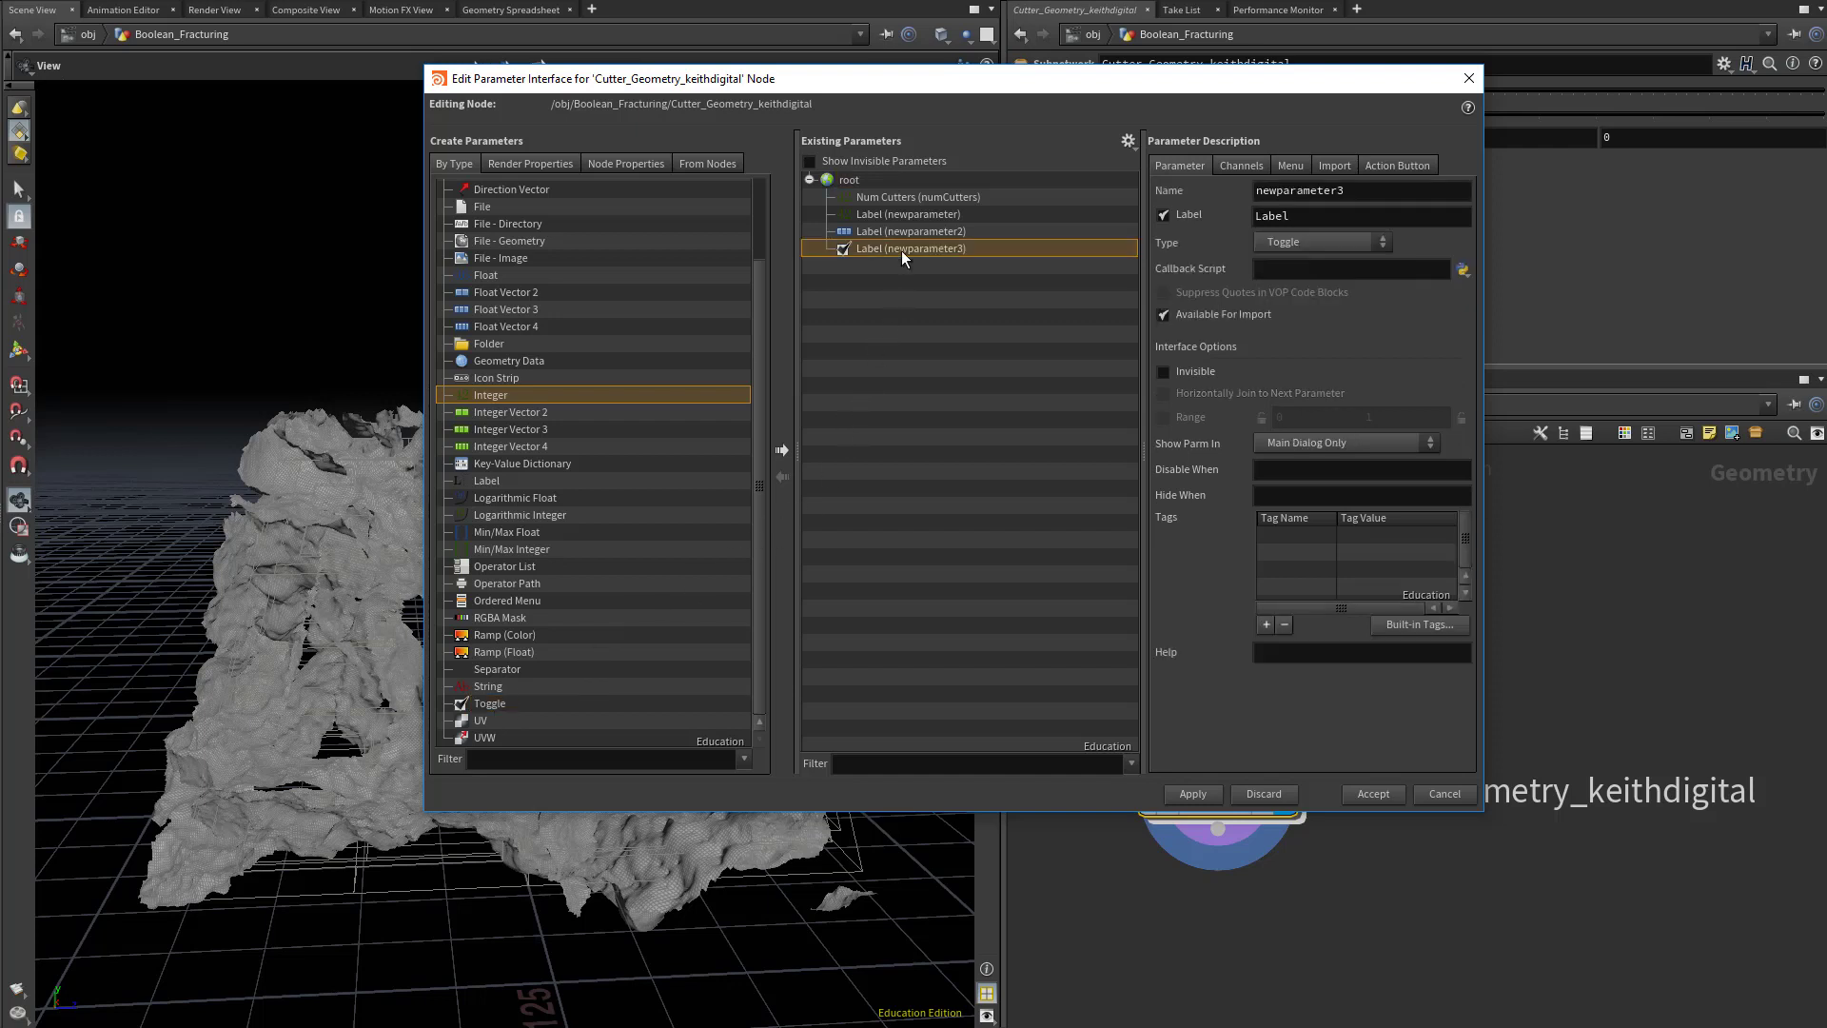
drag(1221, 74, 1124, 56)
click(1123, 771)
click(1287, 778)
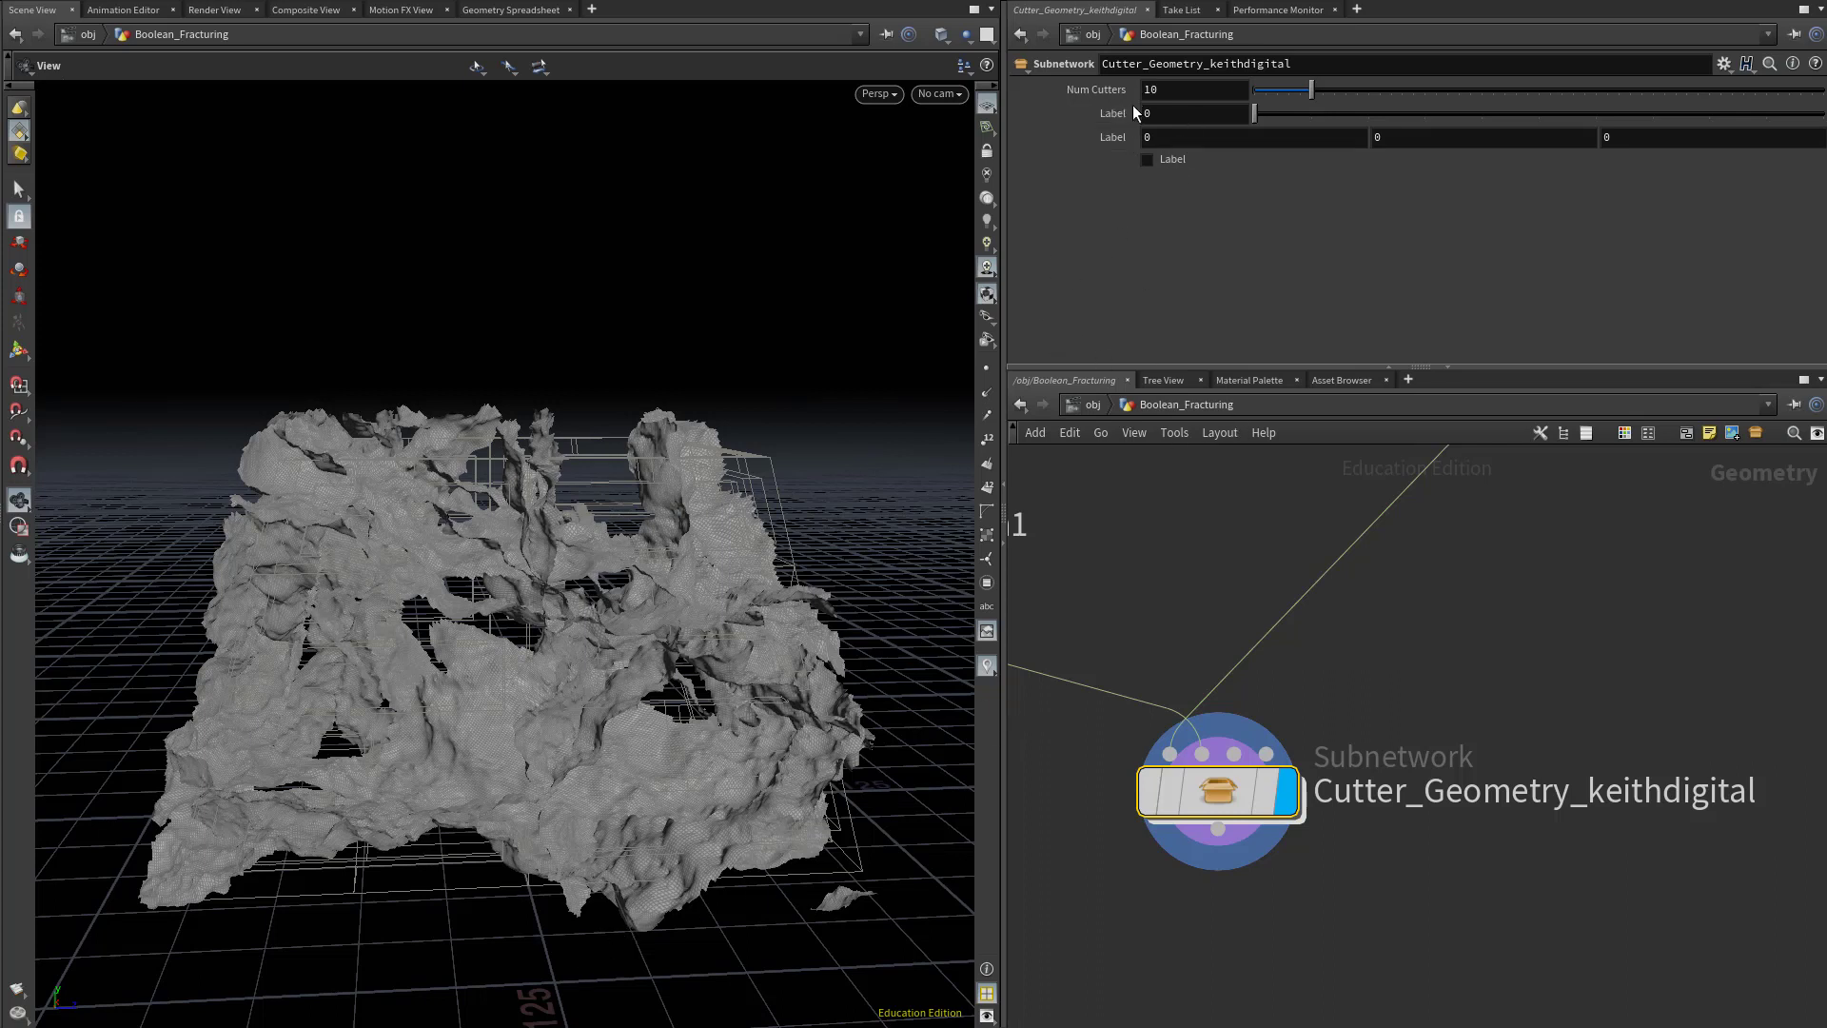
Enlarge the network view, pin the subnet's parameters, and go inside Cutter_Geometry_keithdigital with the node parameter overlay shown.
right_click(1099, 93)
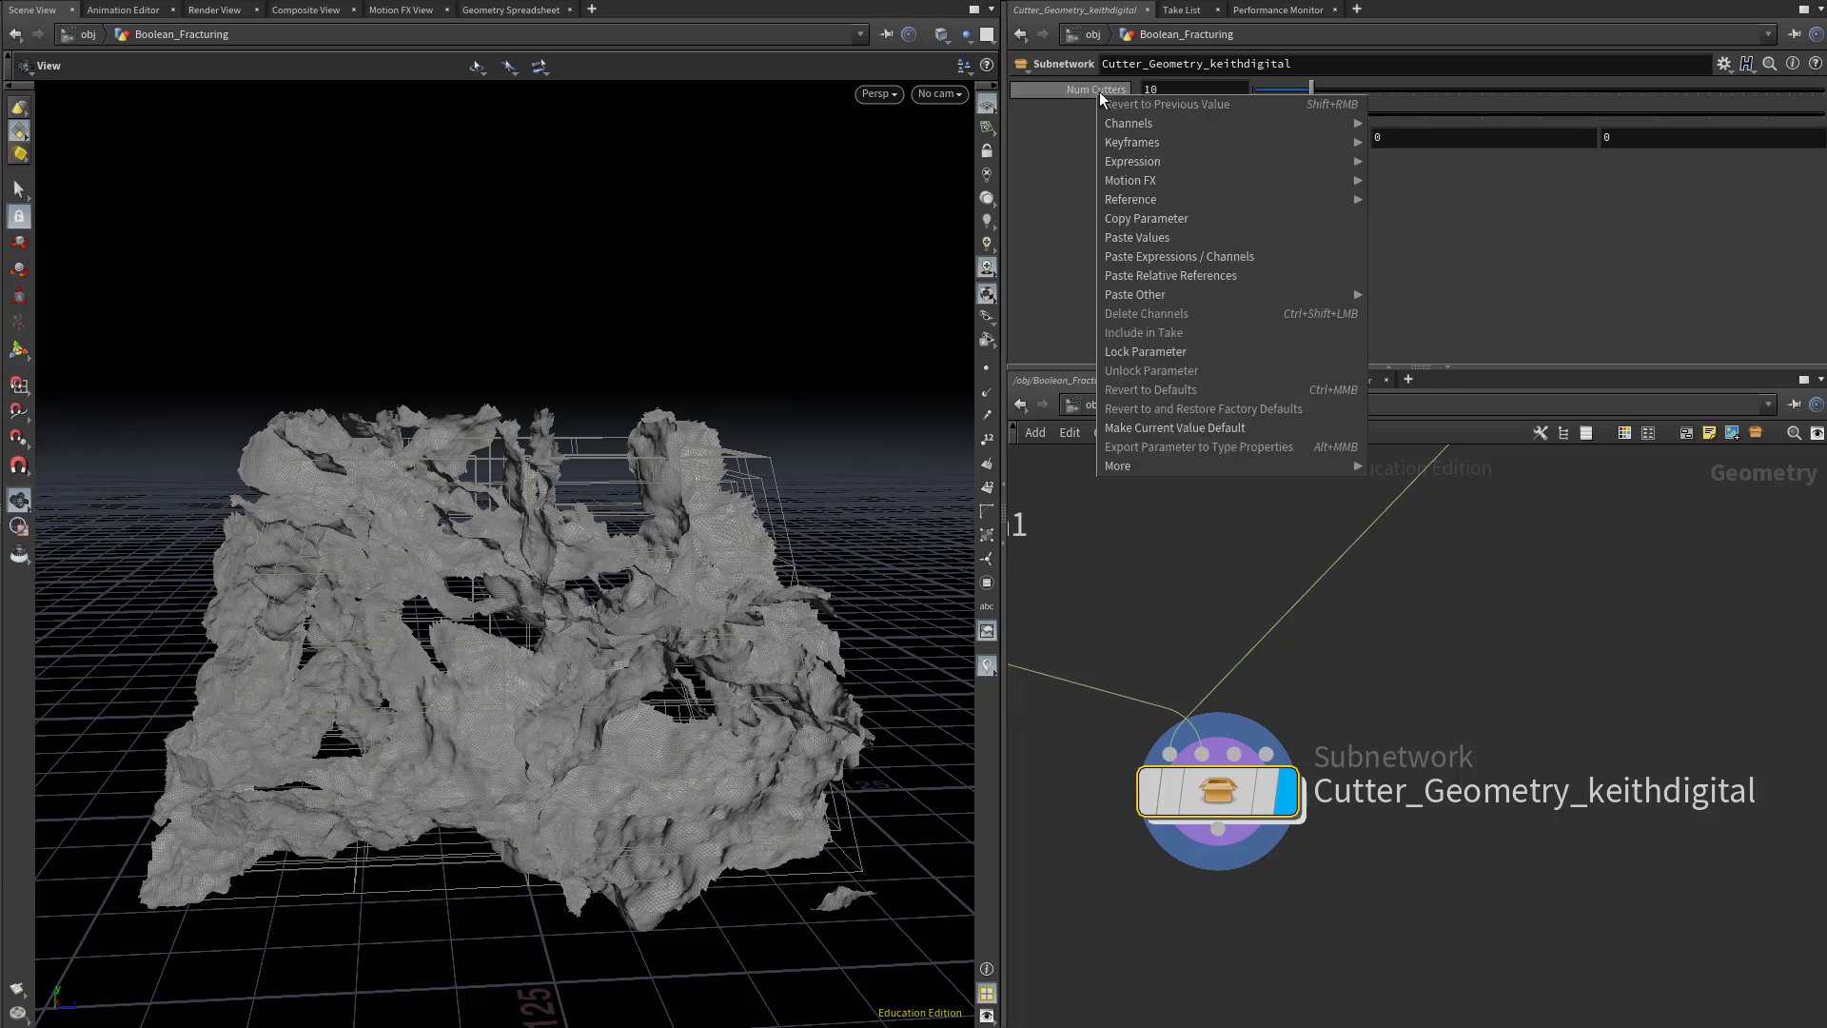
click(1174, 221)
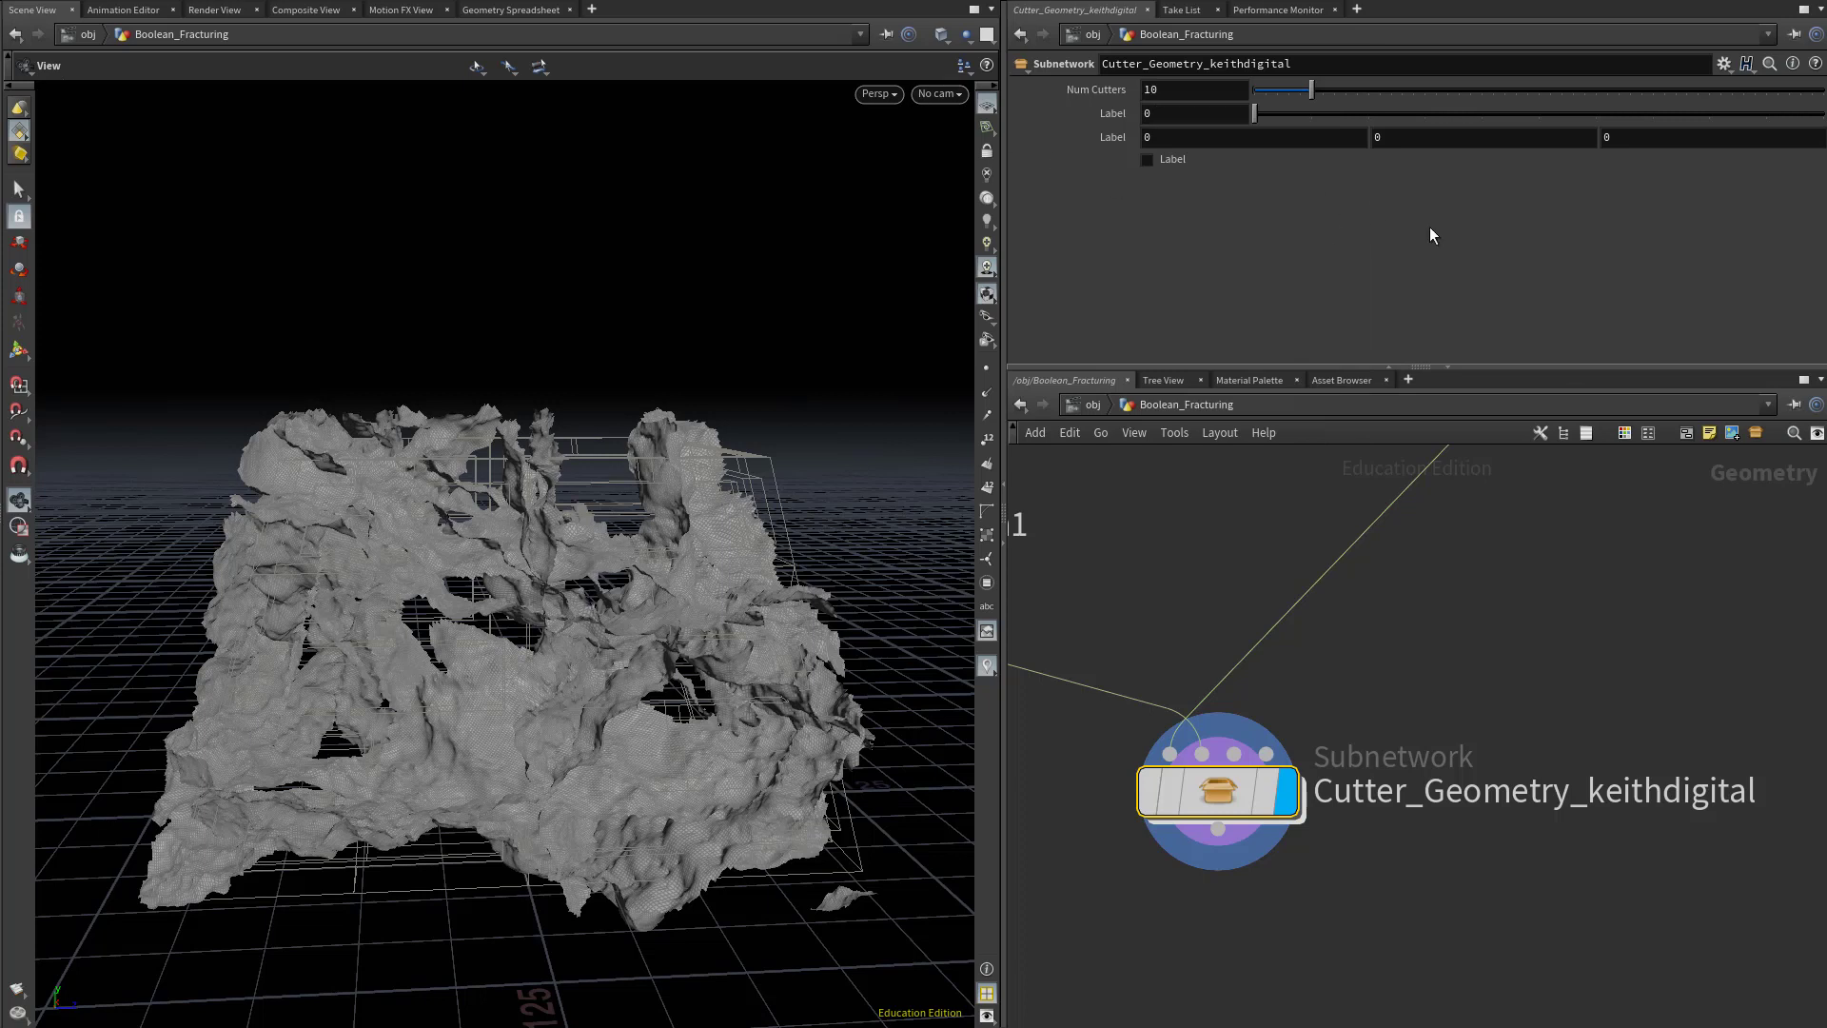
drag(1523, 367, 1530, 224)
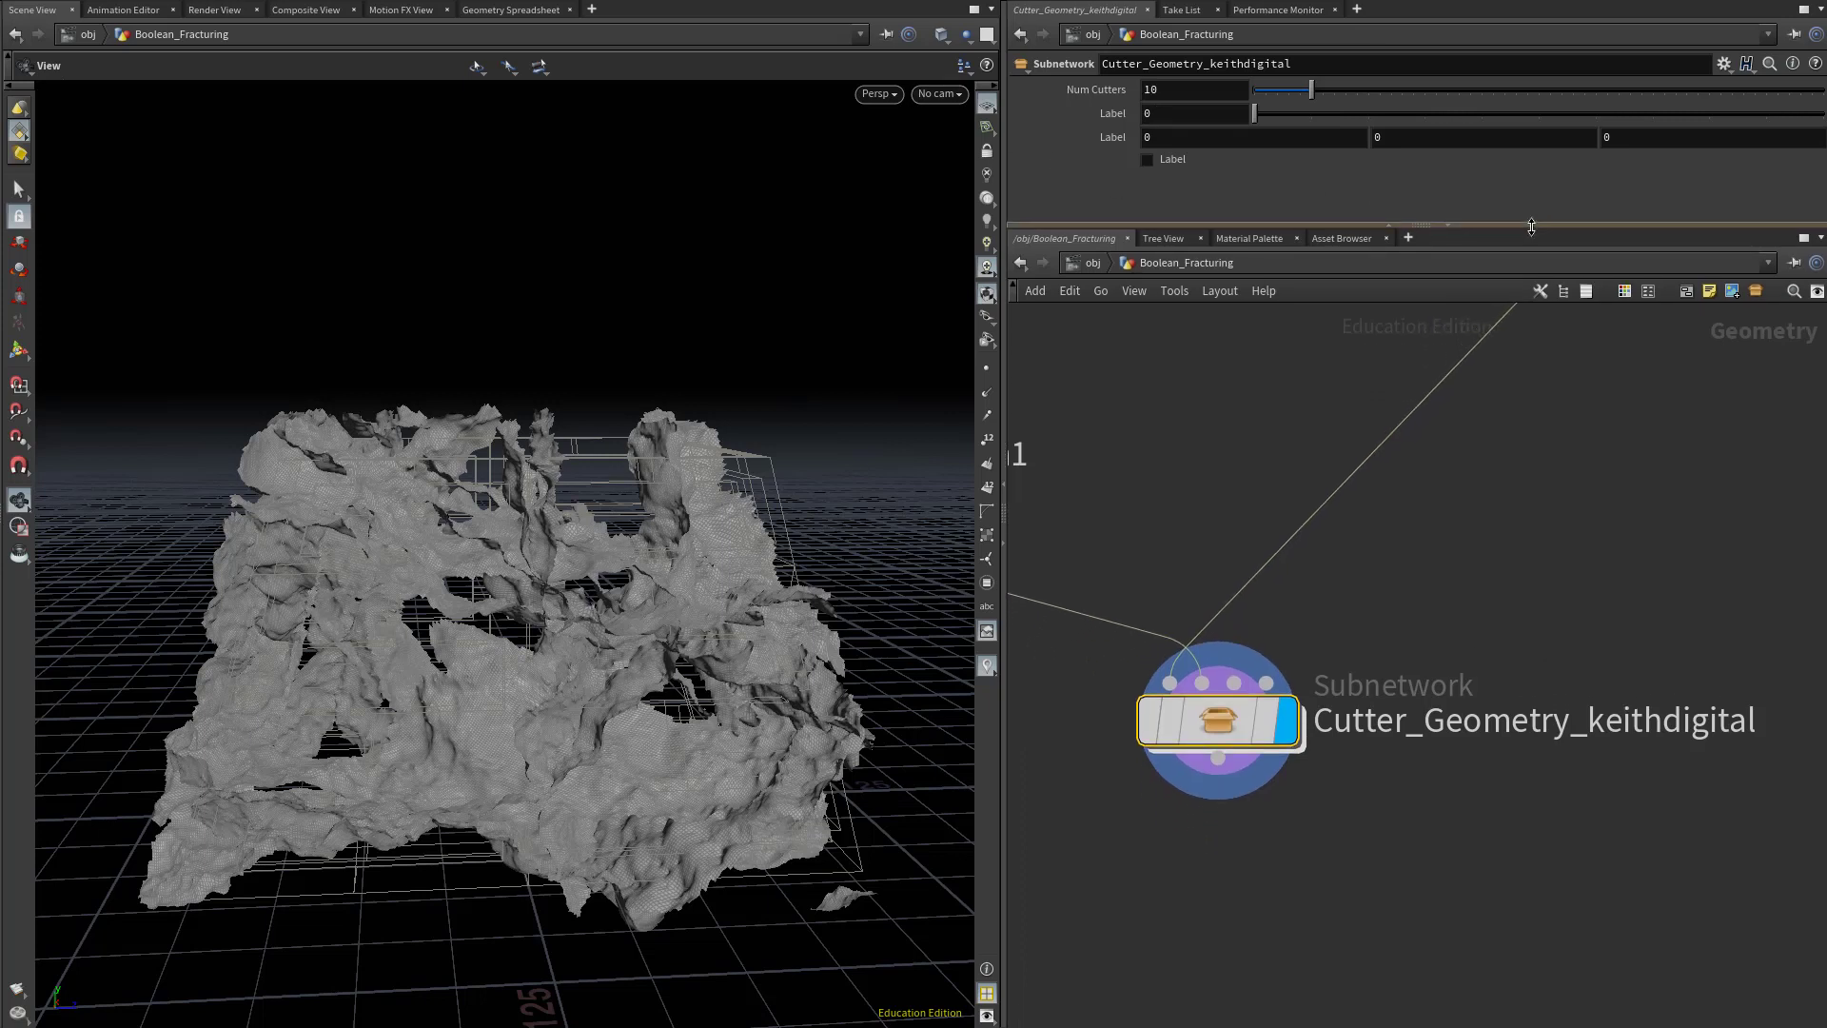
click(1793, 34)
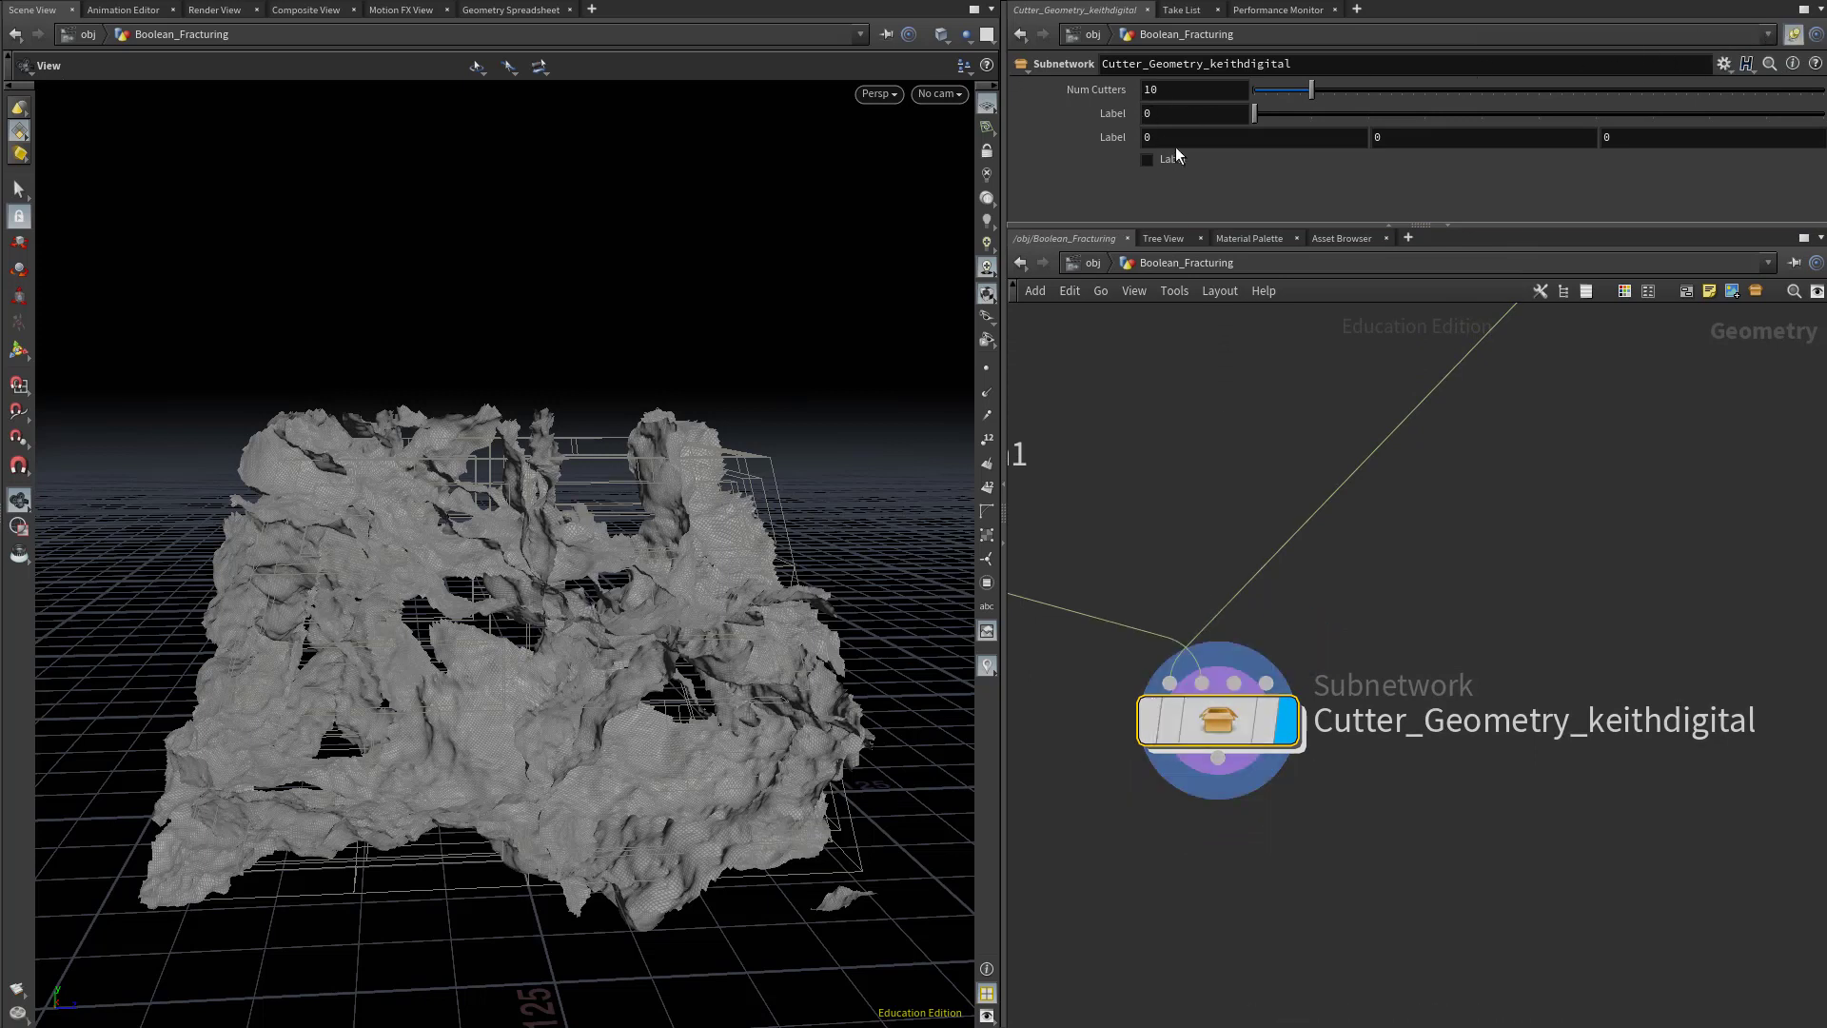
double_click(1226, 733)
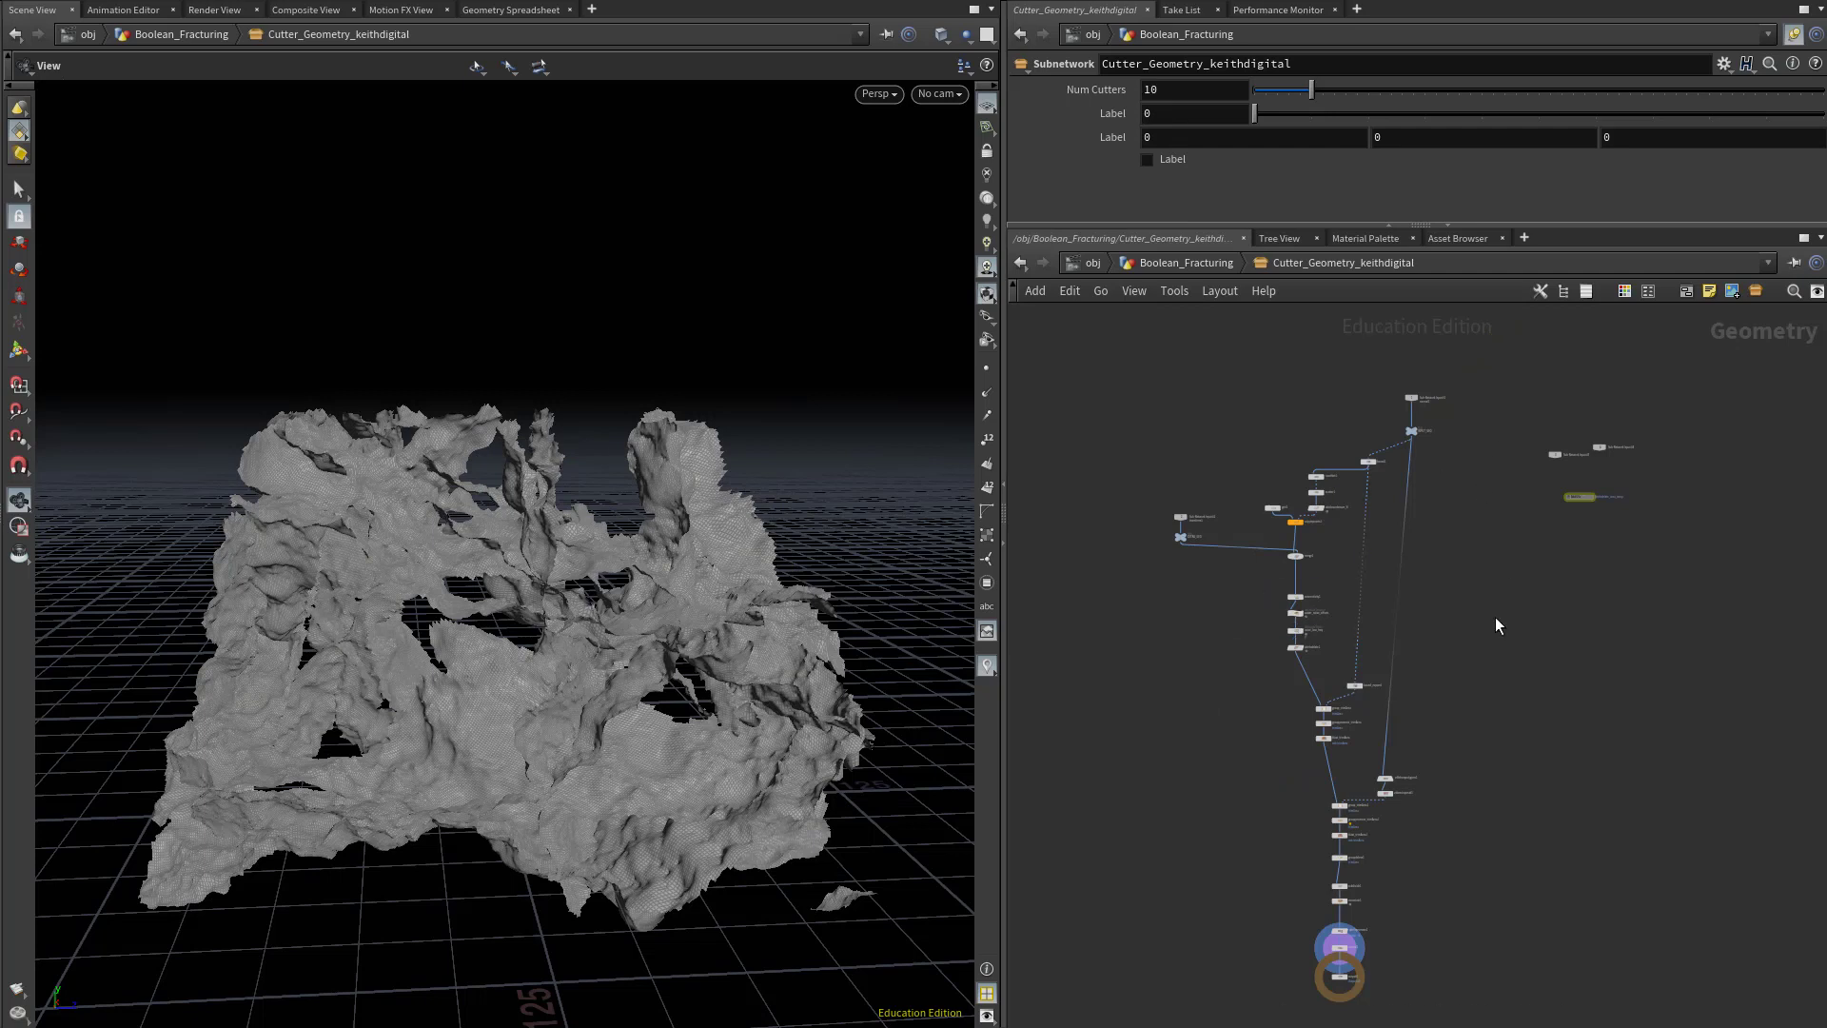
key(p)
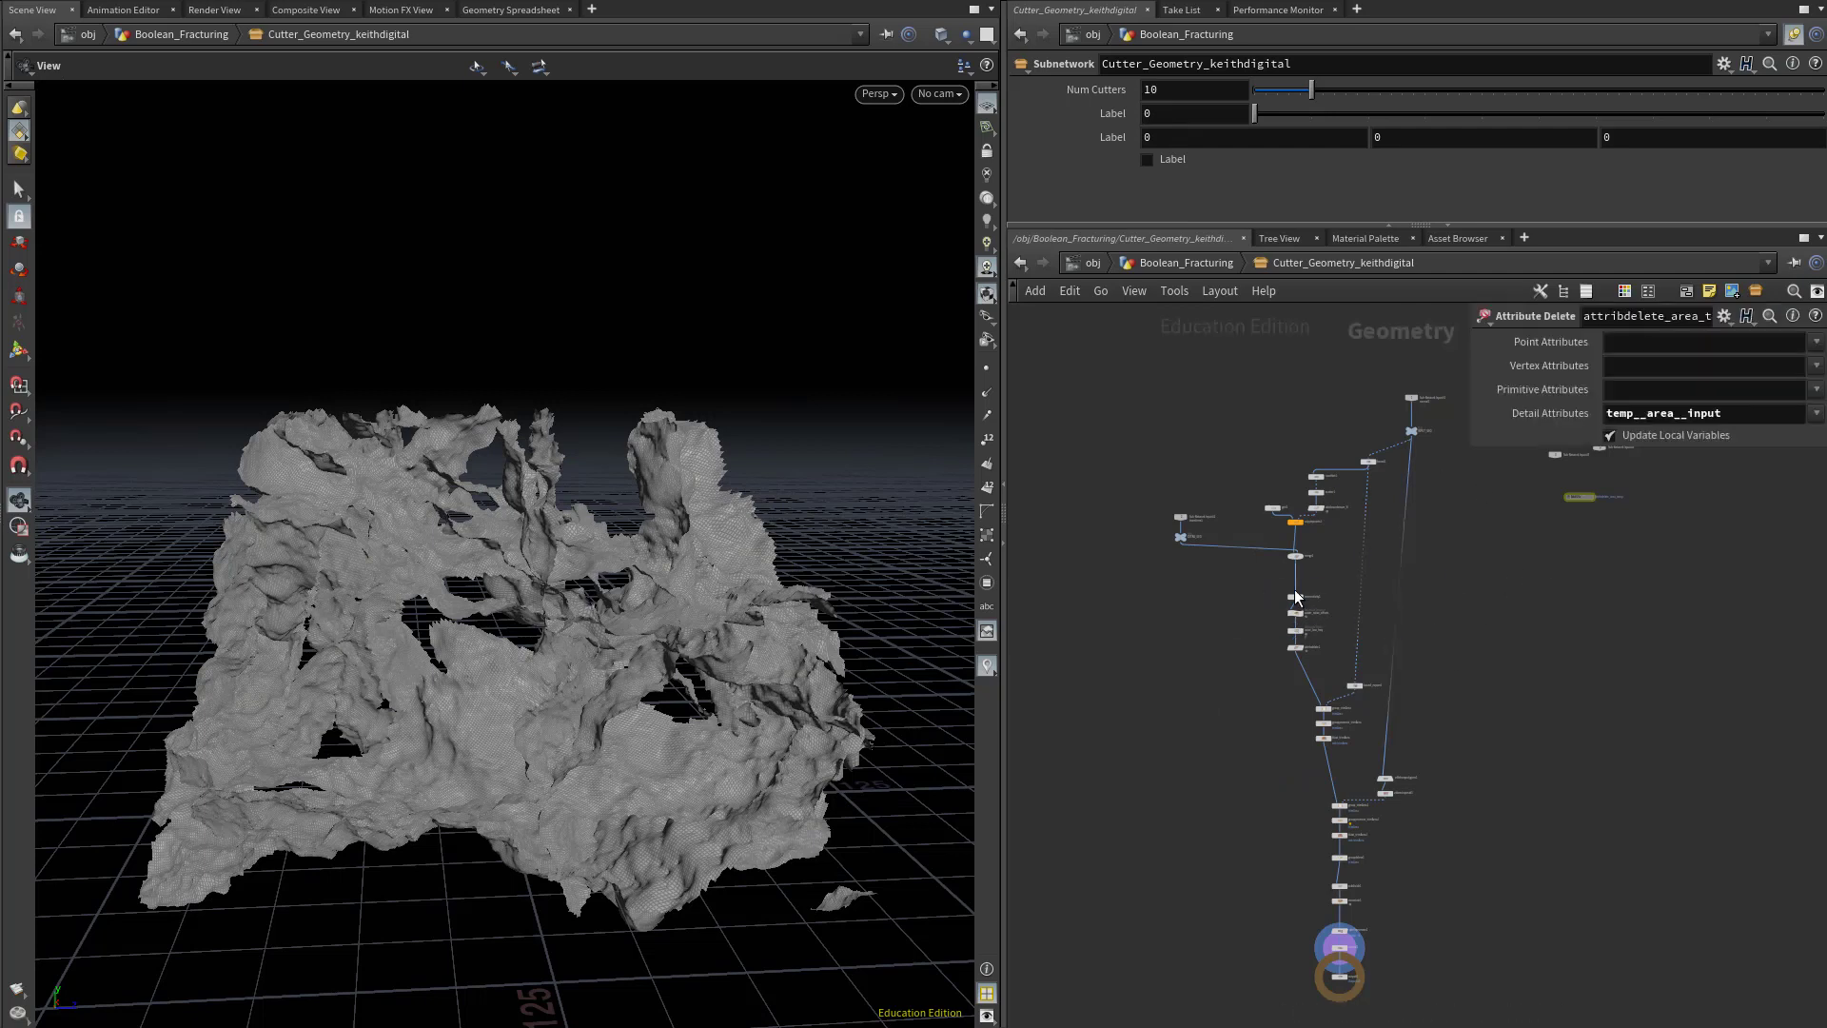
Copy the Num Cutters parameter and paste it as a relative reference into scatter1's Force Total Count.
scroll(1296, 588, up, 5)
drag(1343, 615, 1343, 616)
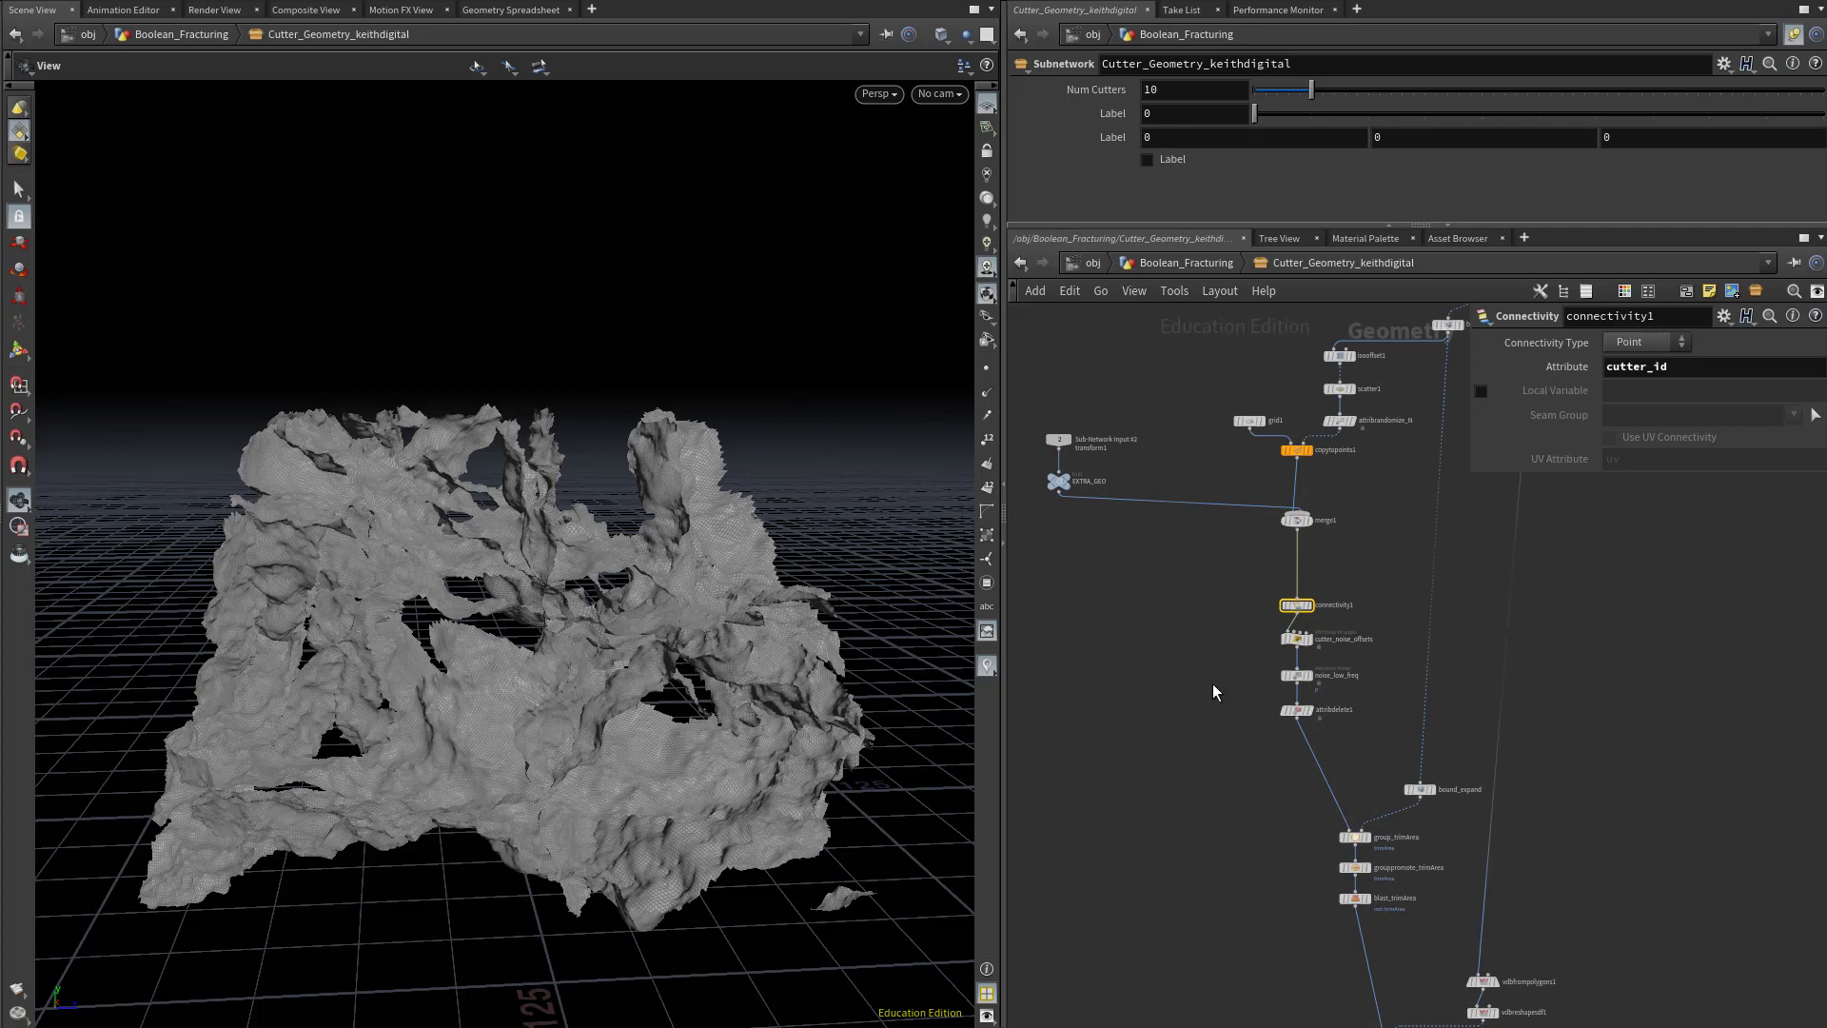
click(1296, 710)
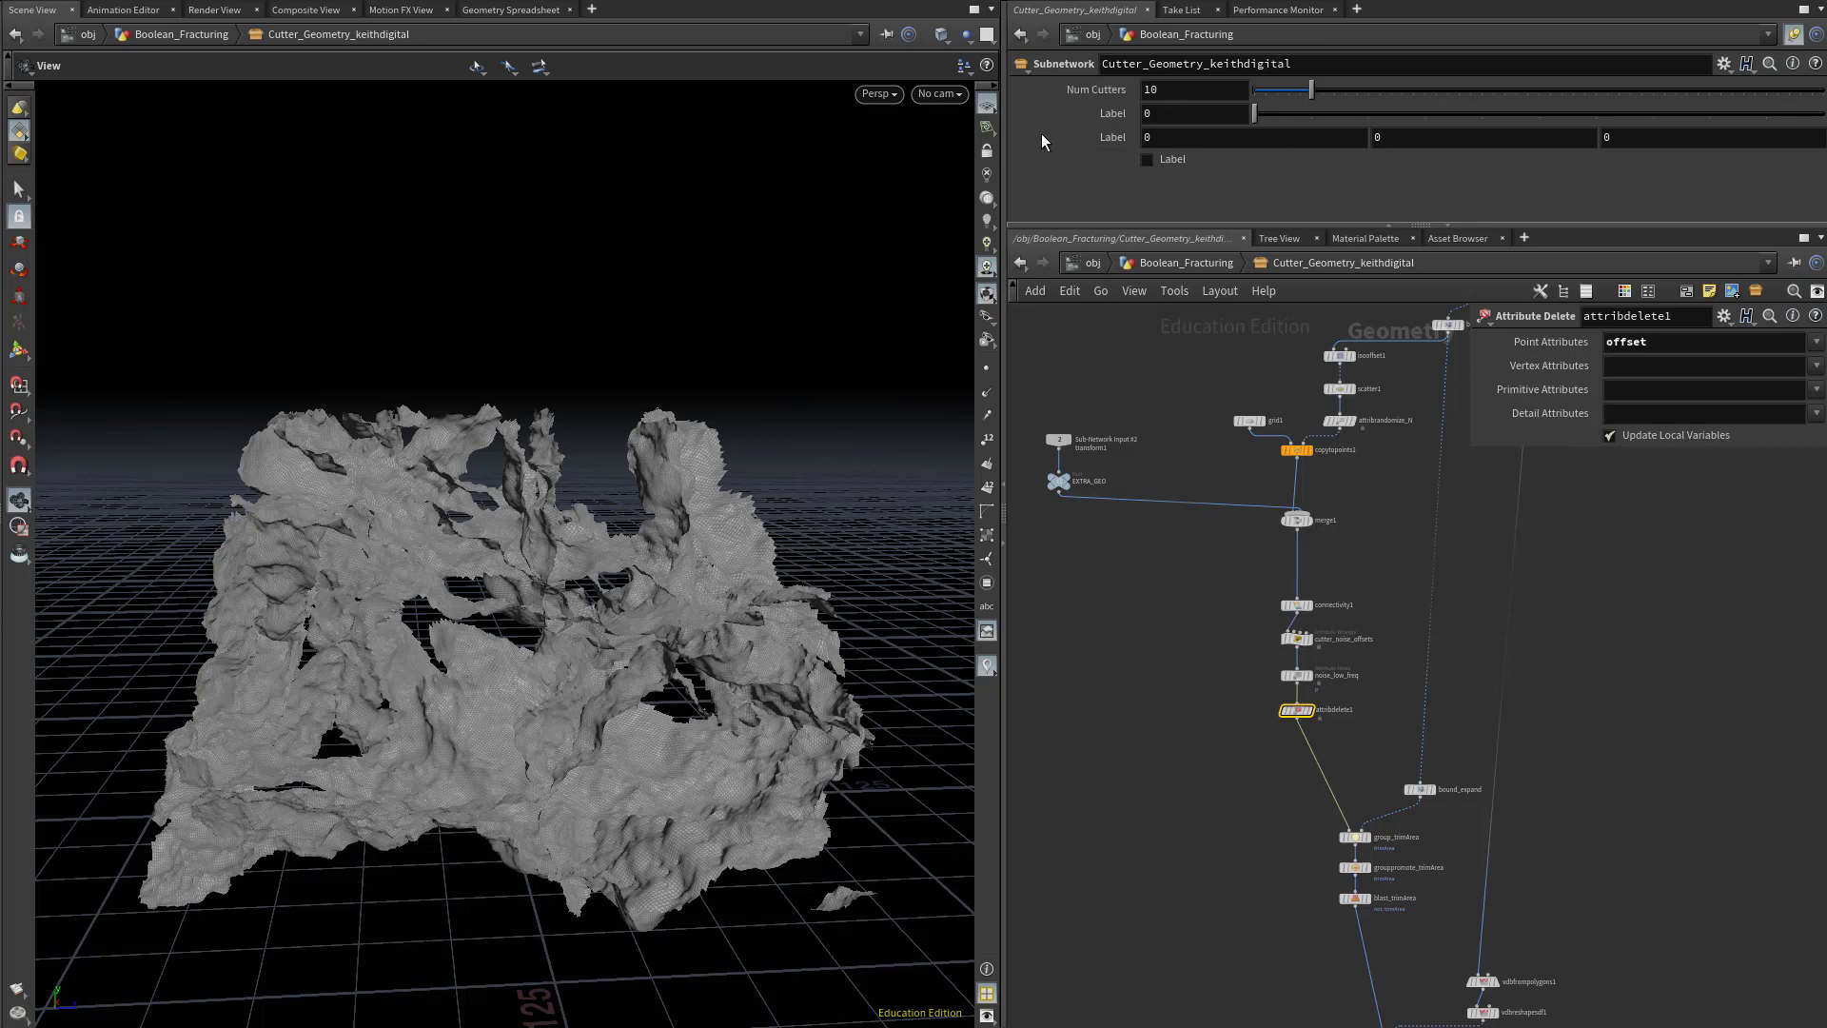
scroll(1247, 461, up, 5)
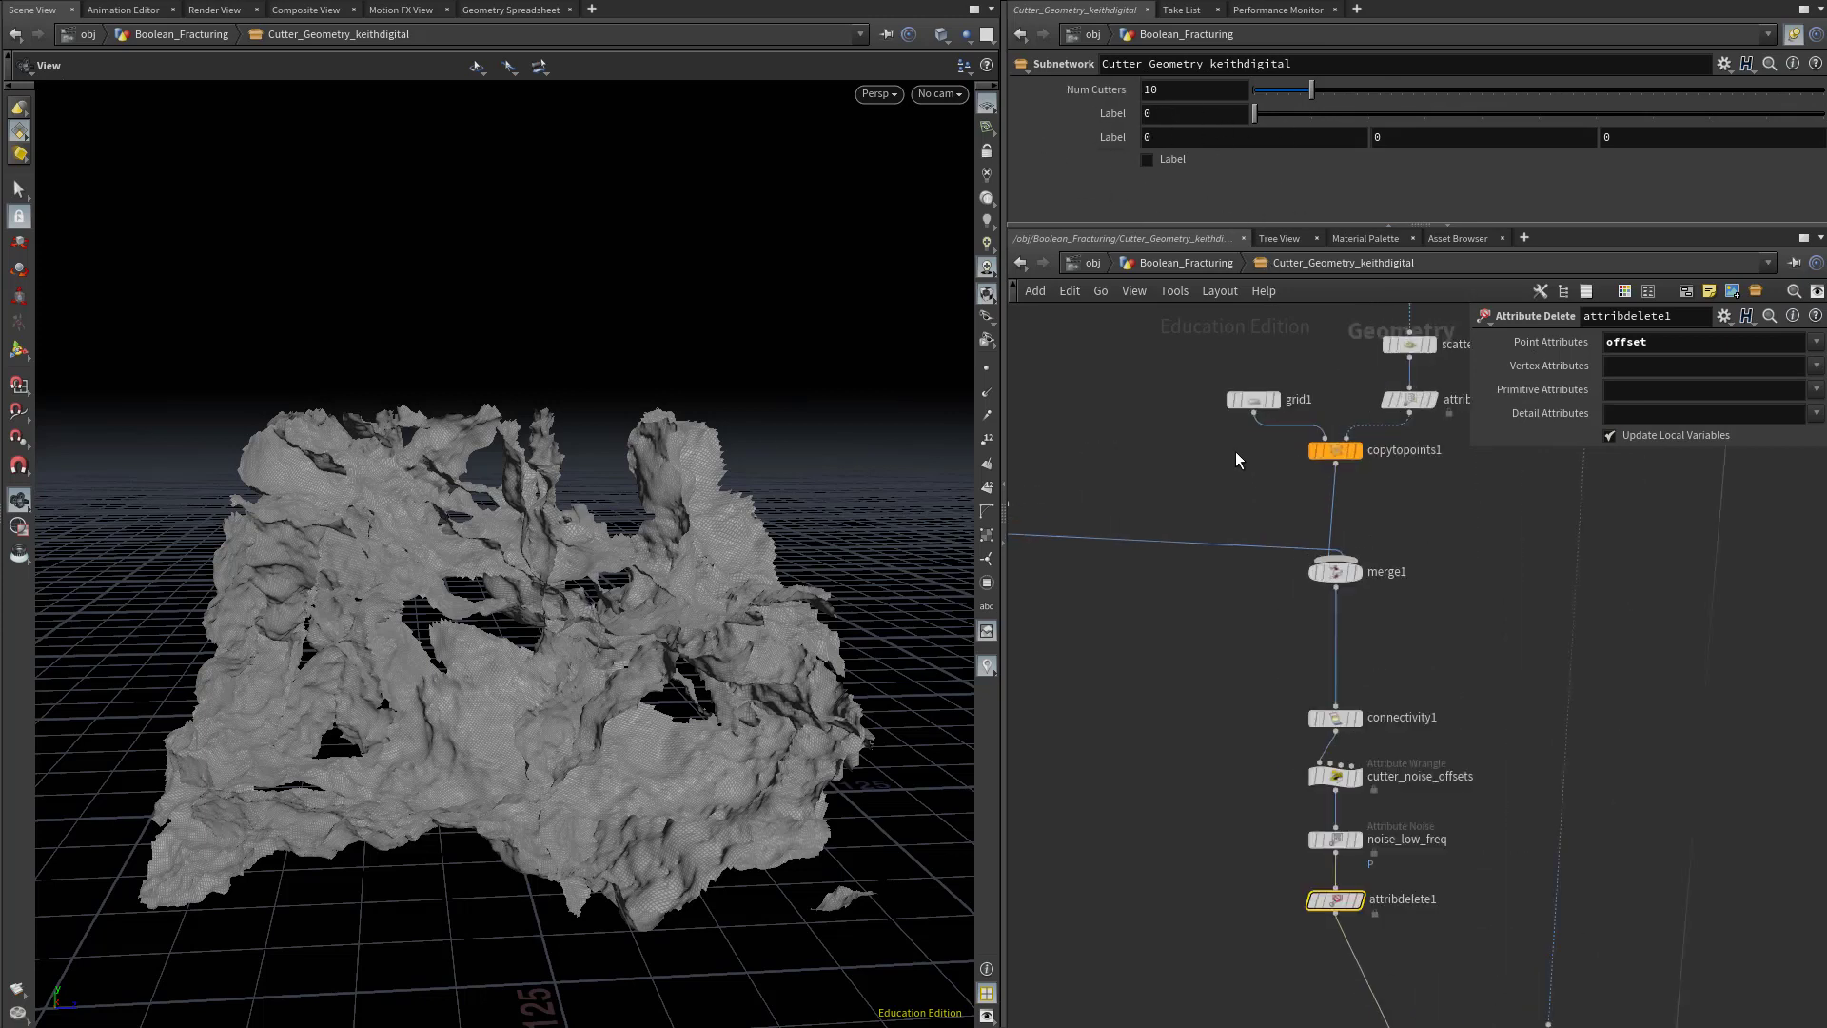
right_click(1115, 94)
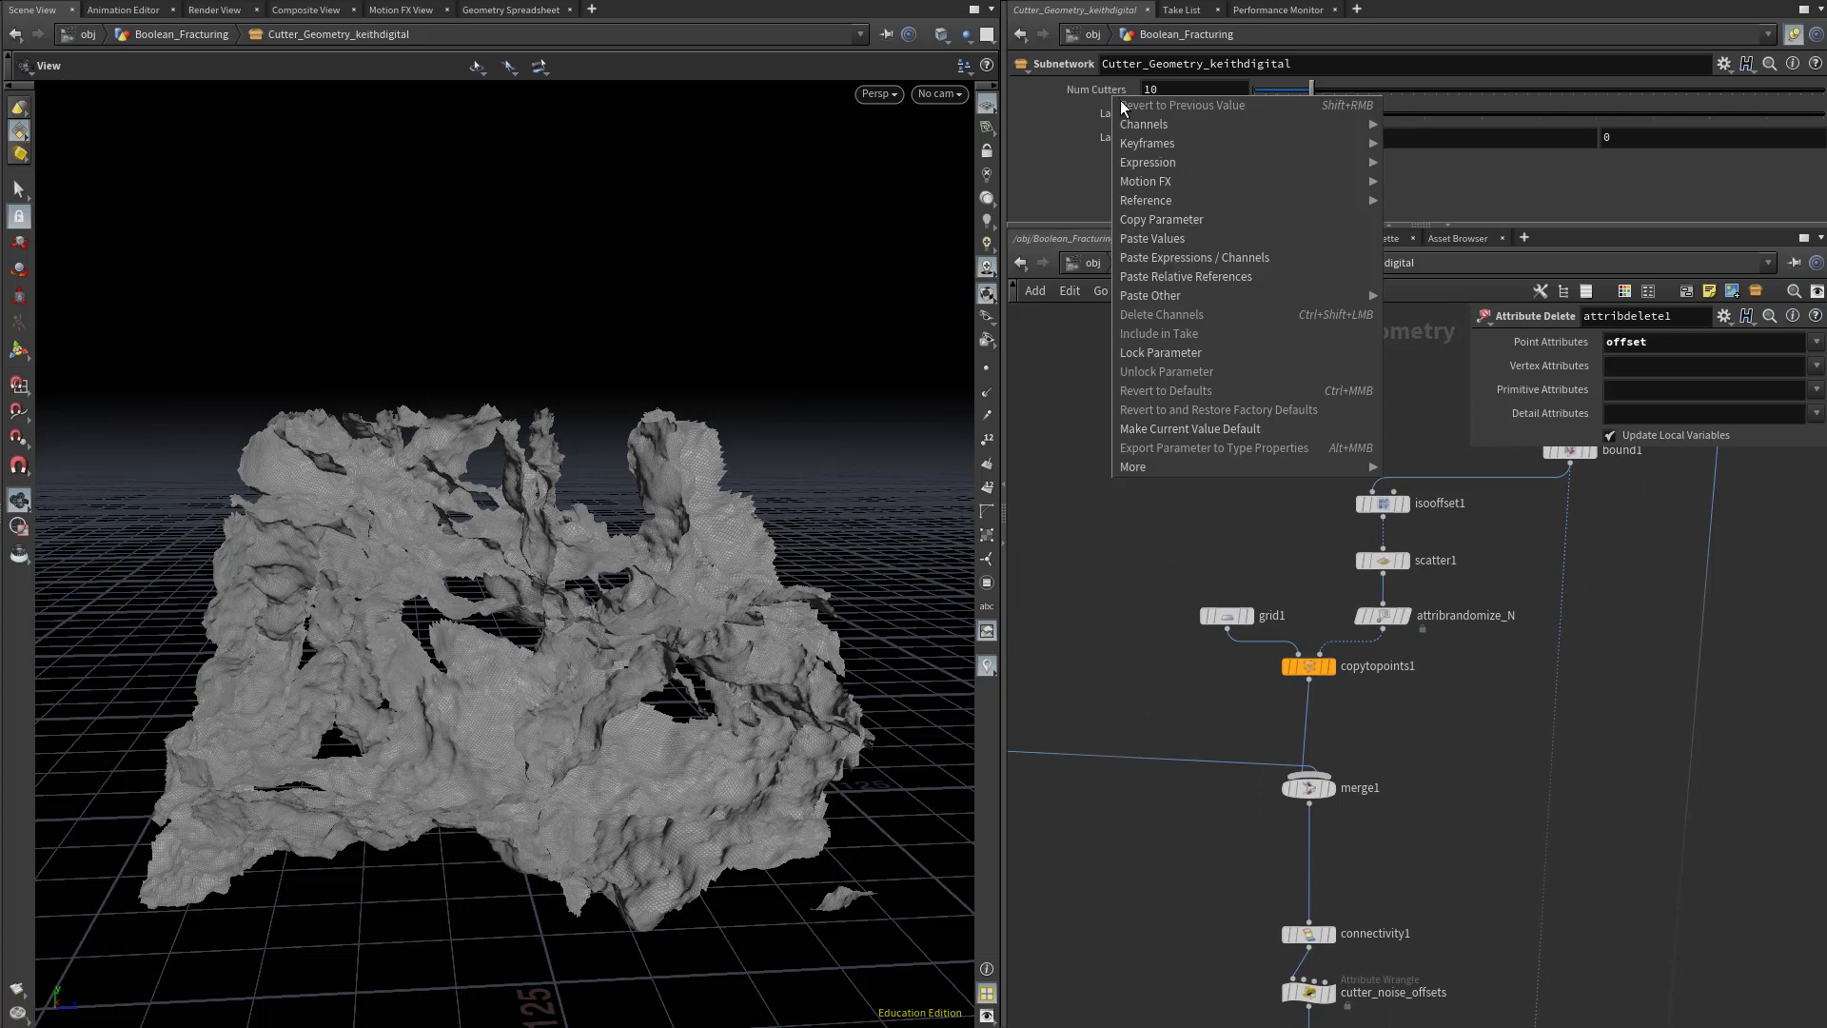
click(1179, 224)
scroll(1456, 623, up, 3)
scroll(1467, 627, down, 3)
middle_drag(1334, 559, 1273, 572)
click(1319, 580)
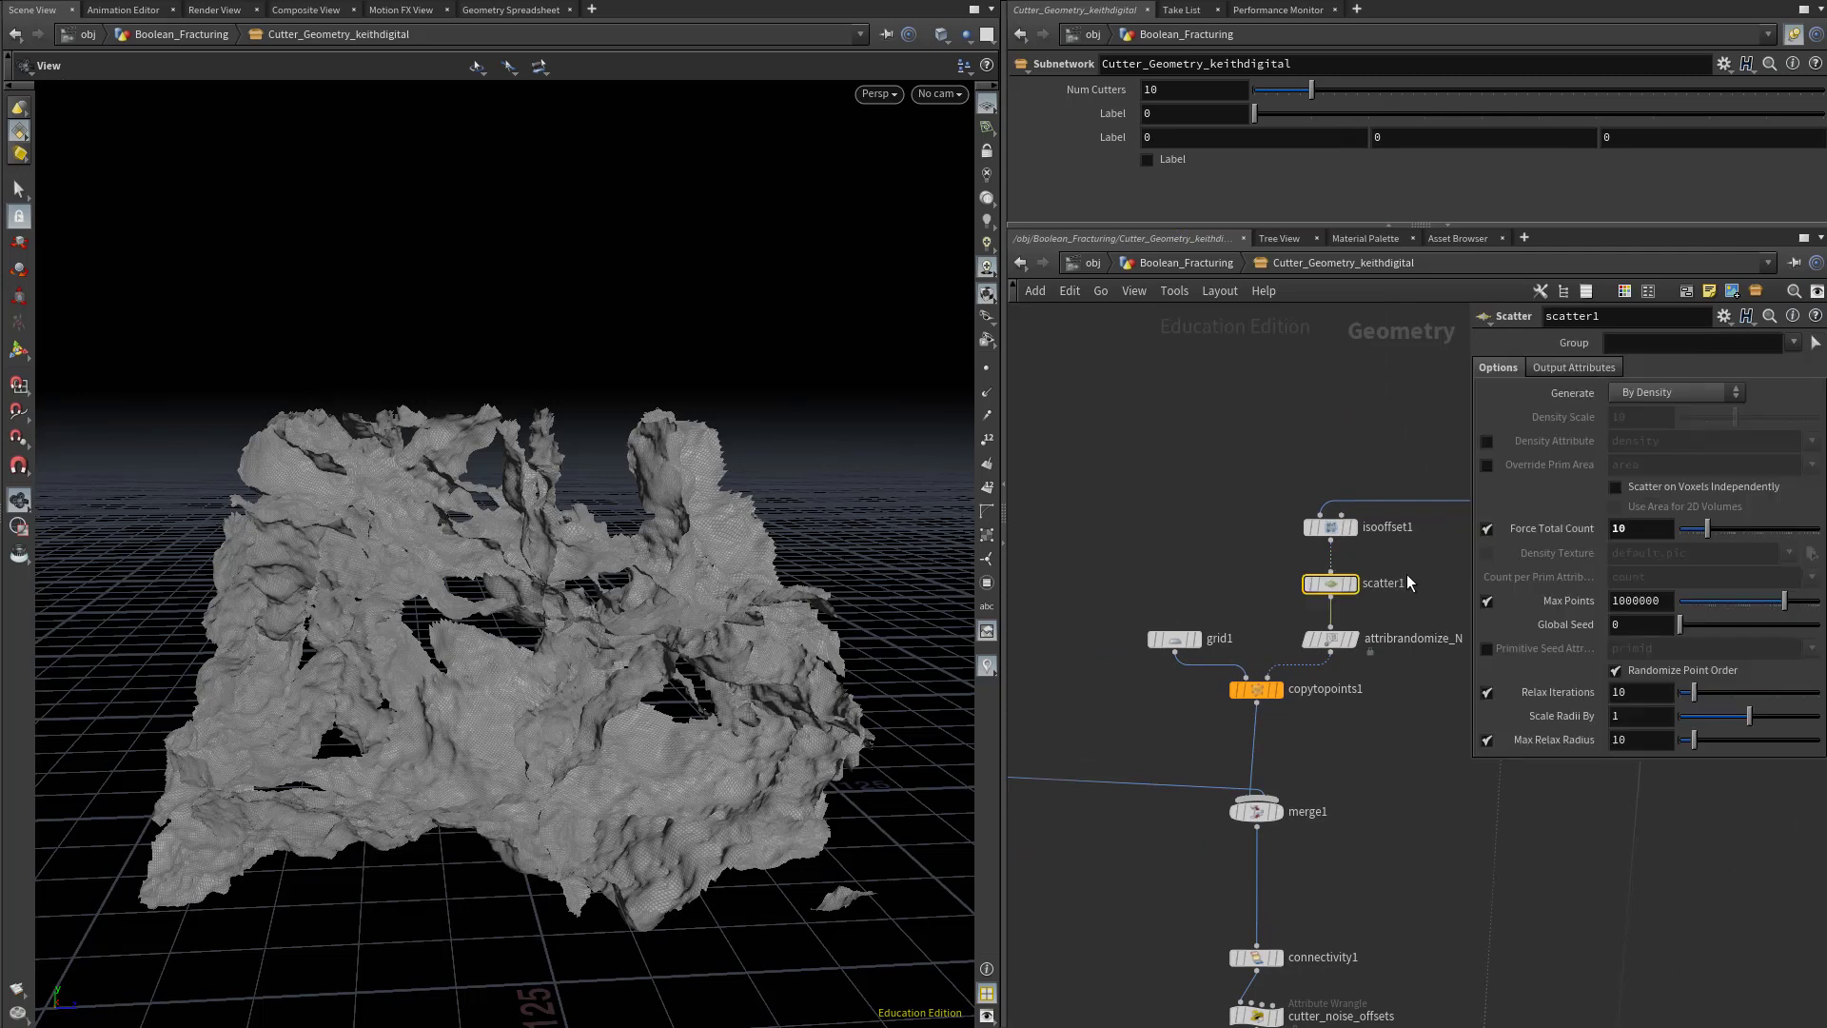
right_click(1584, 529)
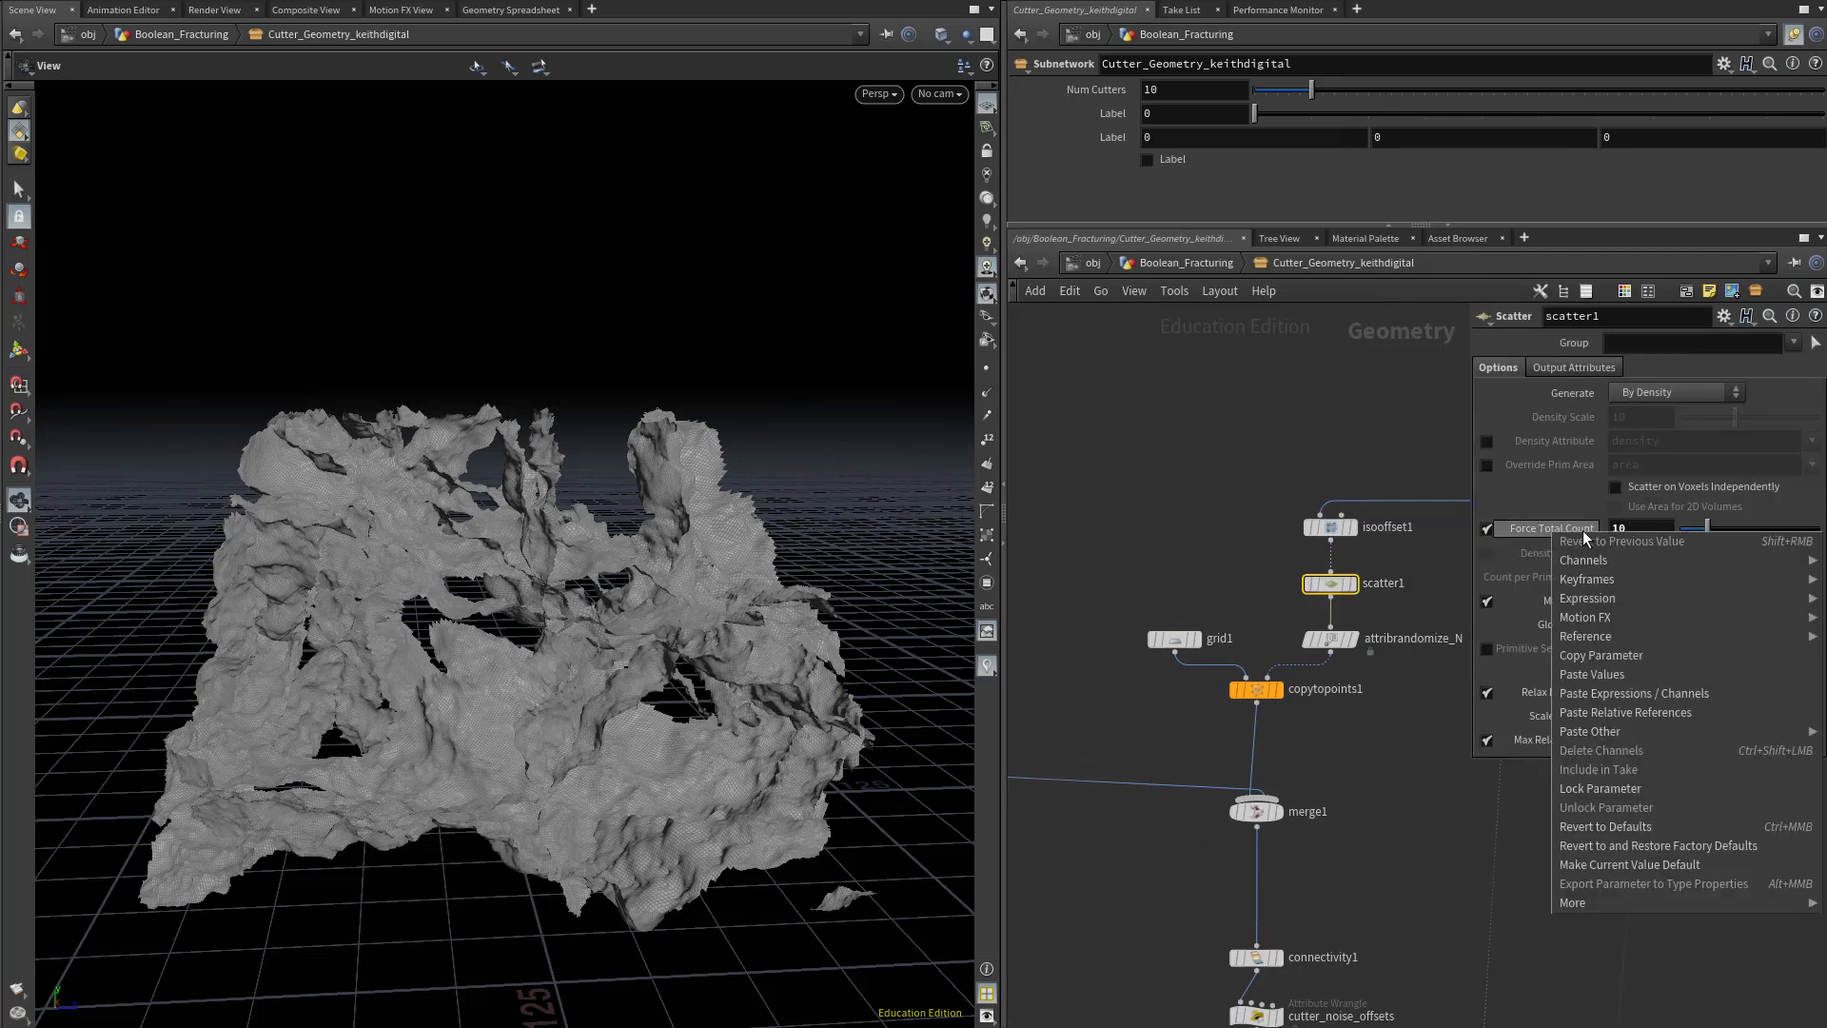
click(1638, 713)
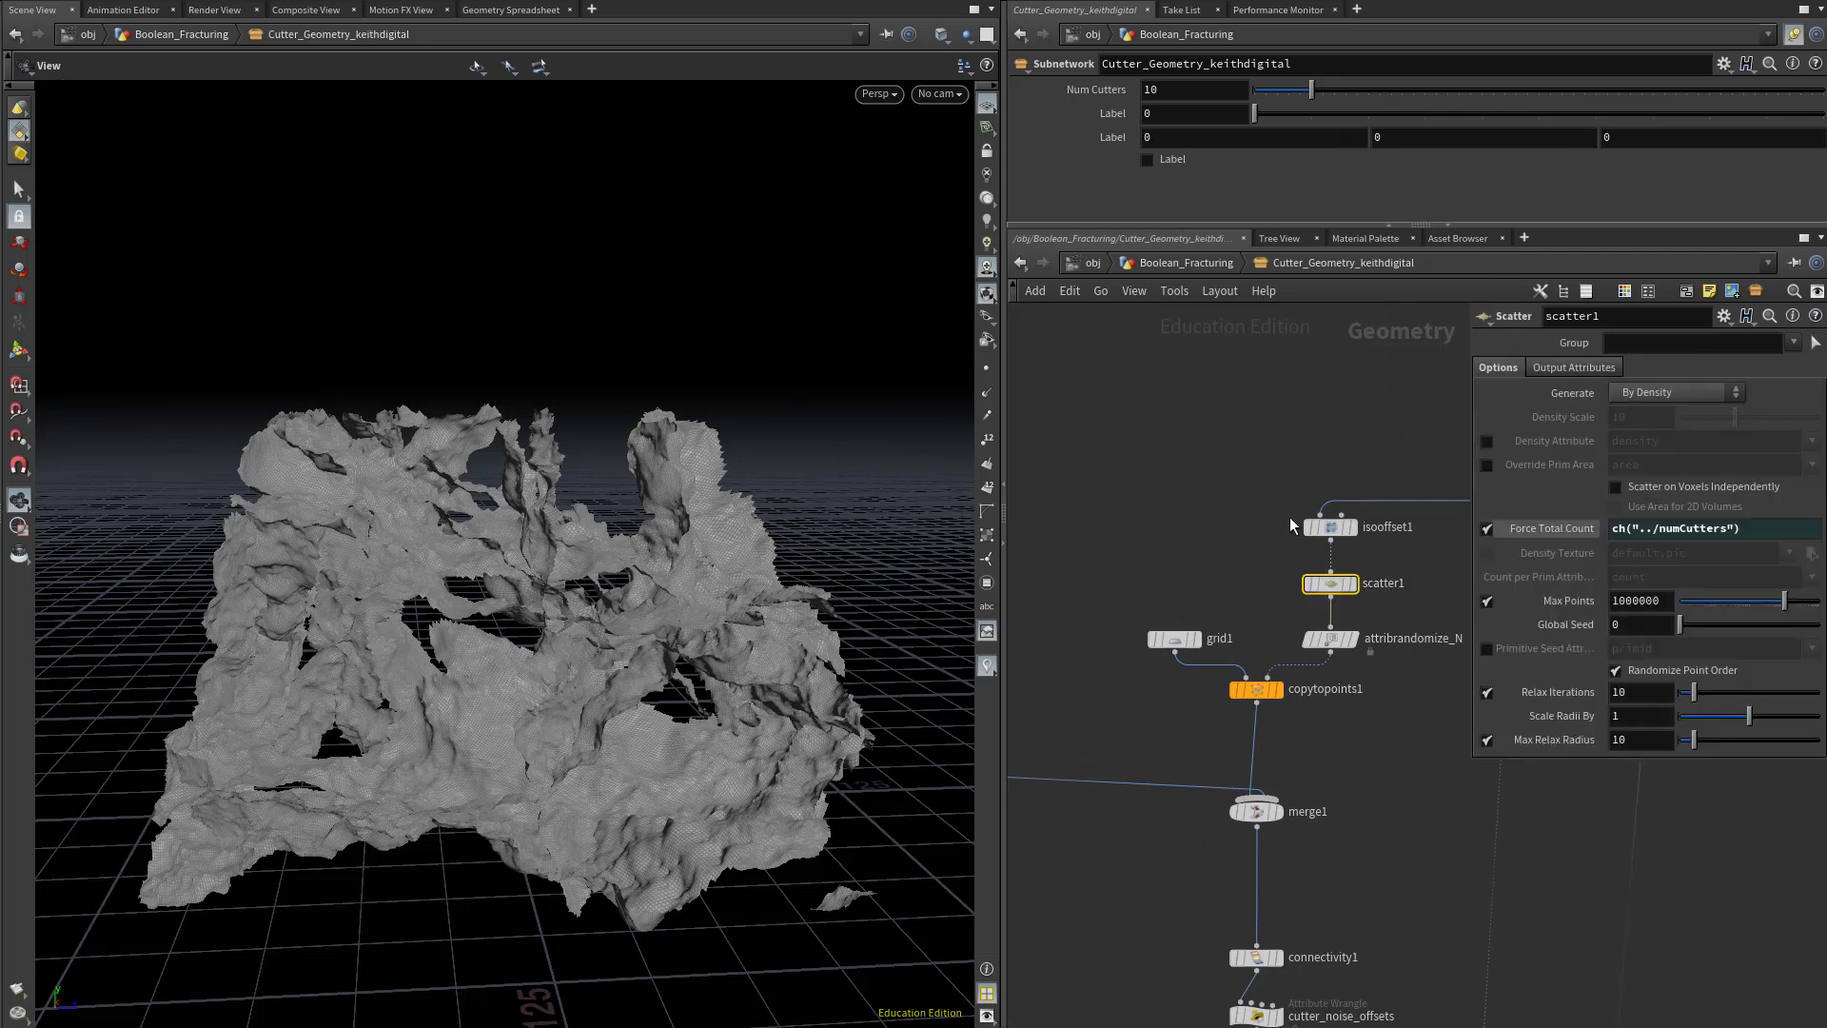
Copy the subnet's three-component vector parameter and paste it as a relative reference into bound_expand's Lower Padding.
right_click(1117, 139)
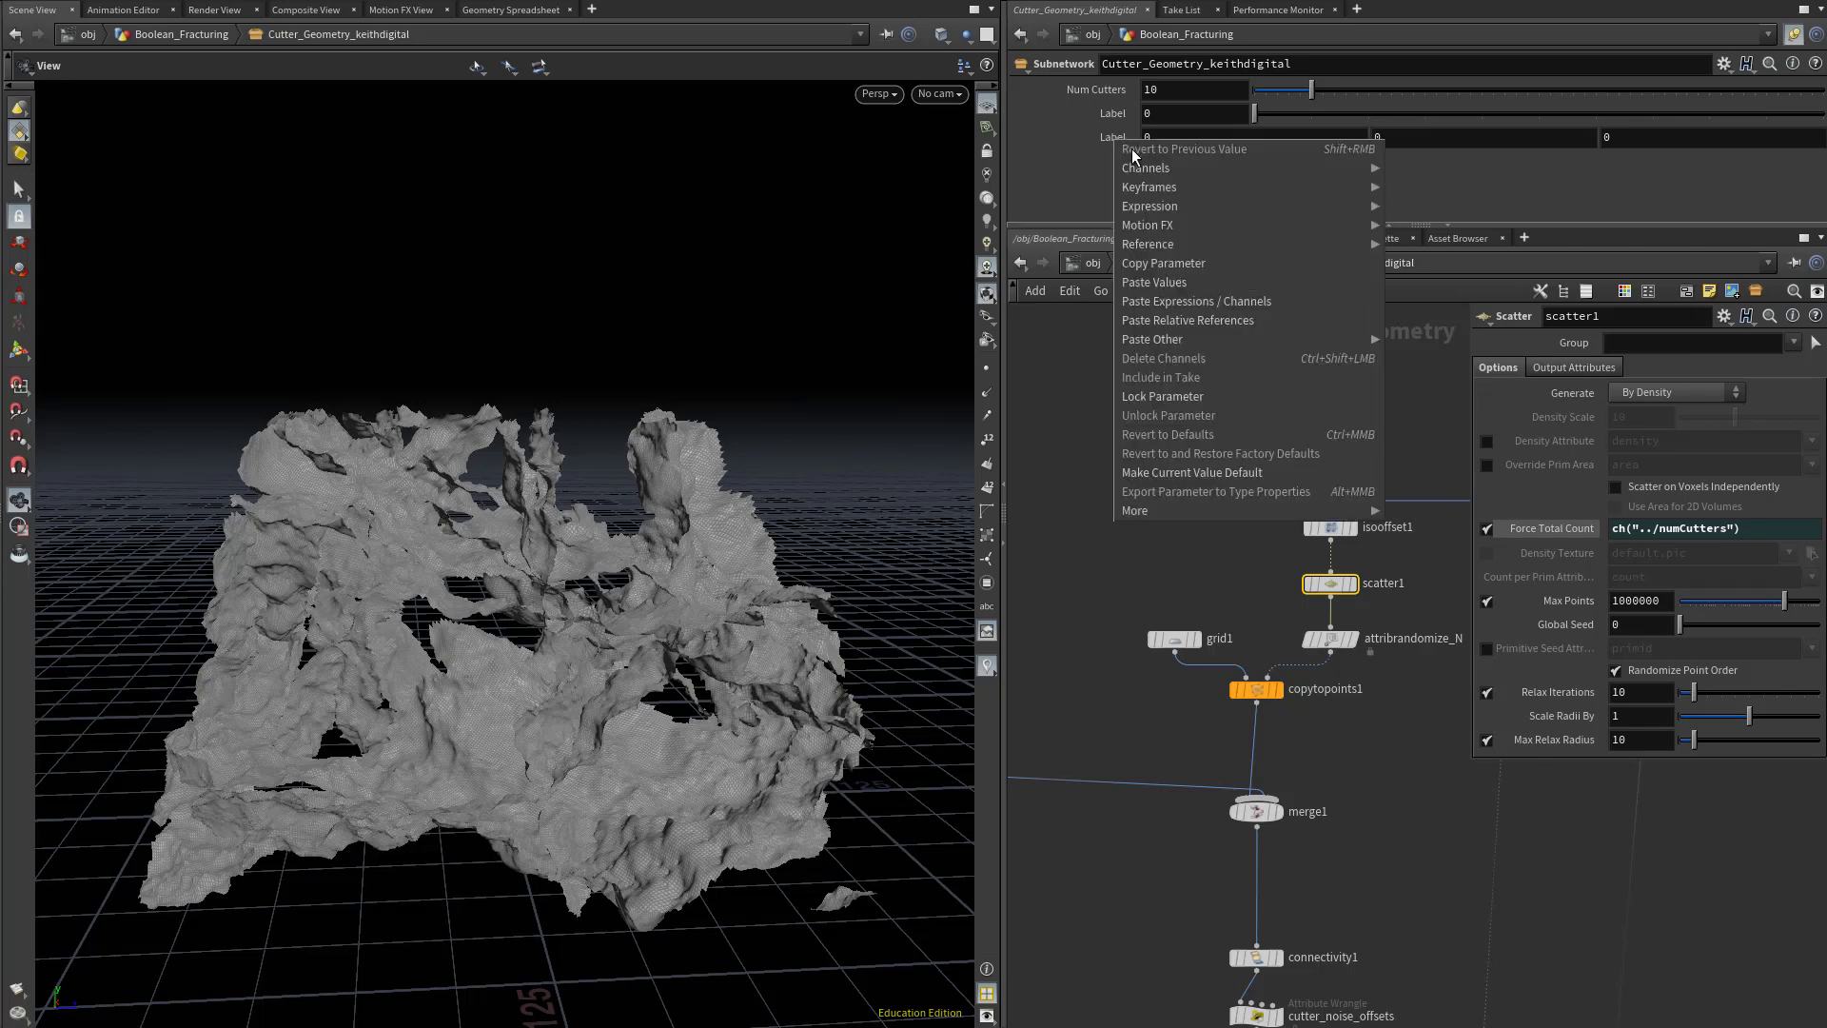
click(1155, 263)
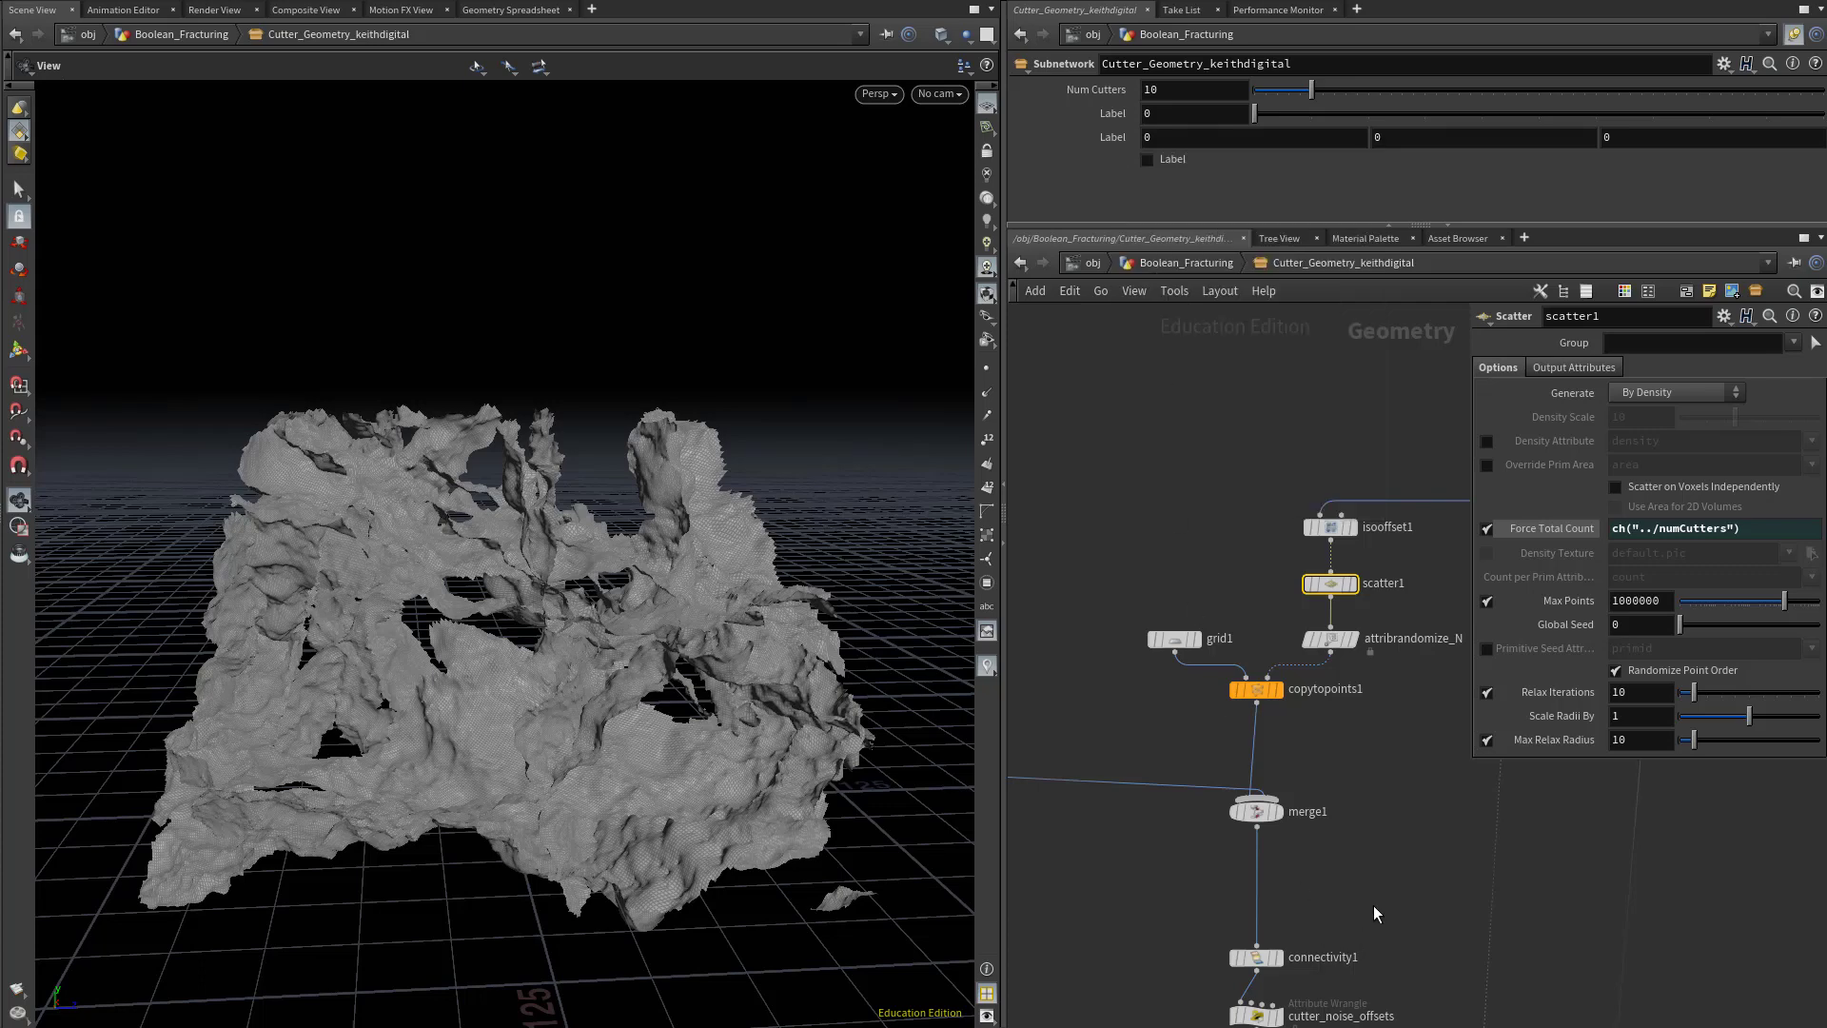
middle_drag(1388, 830, 1134, 412)
scroll(1234, 705, down, 2)
scroll(1233, 705, up, 2)
click(1180, 700)
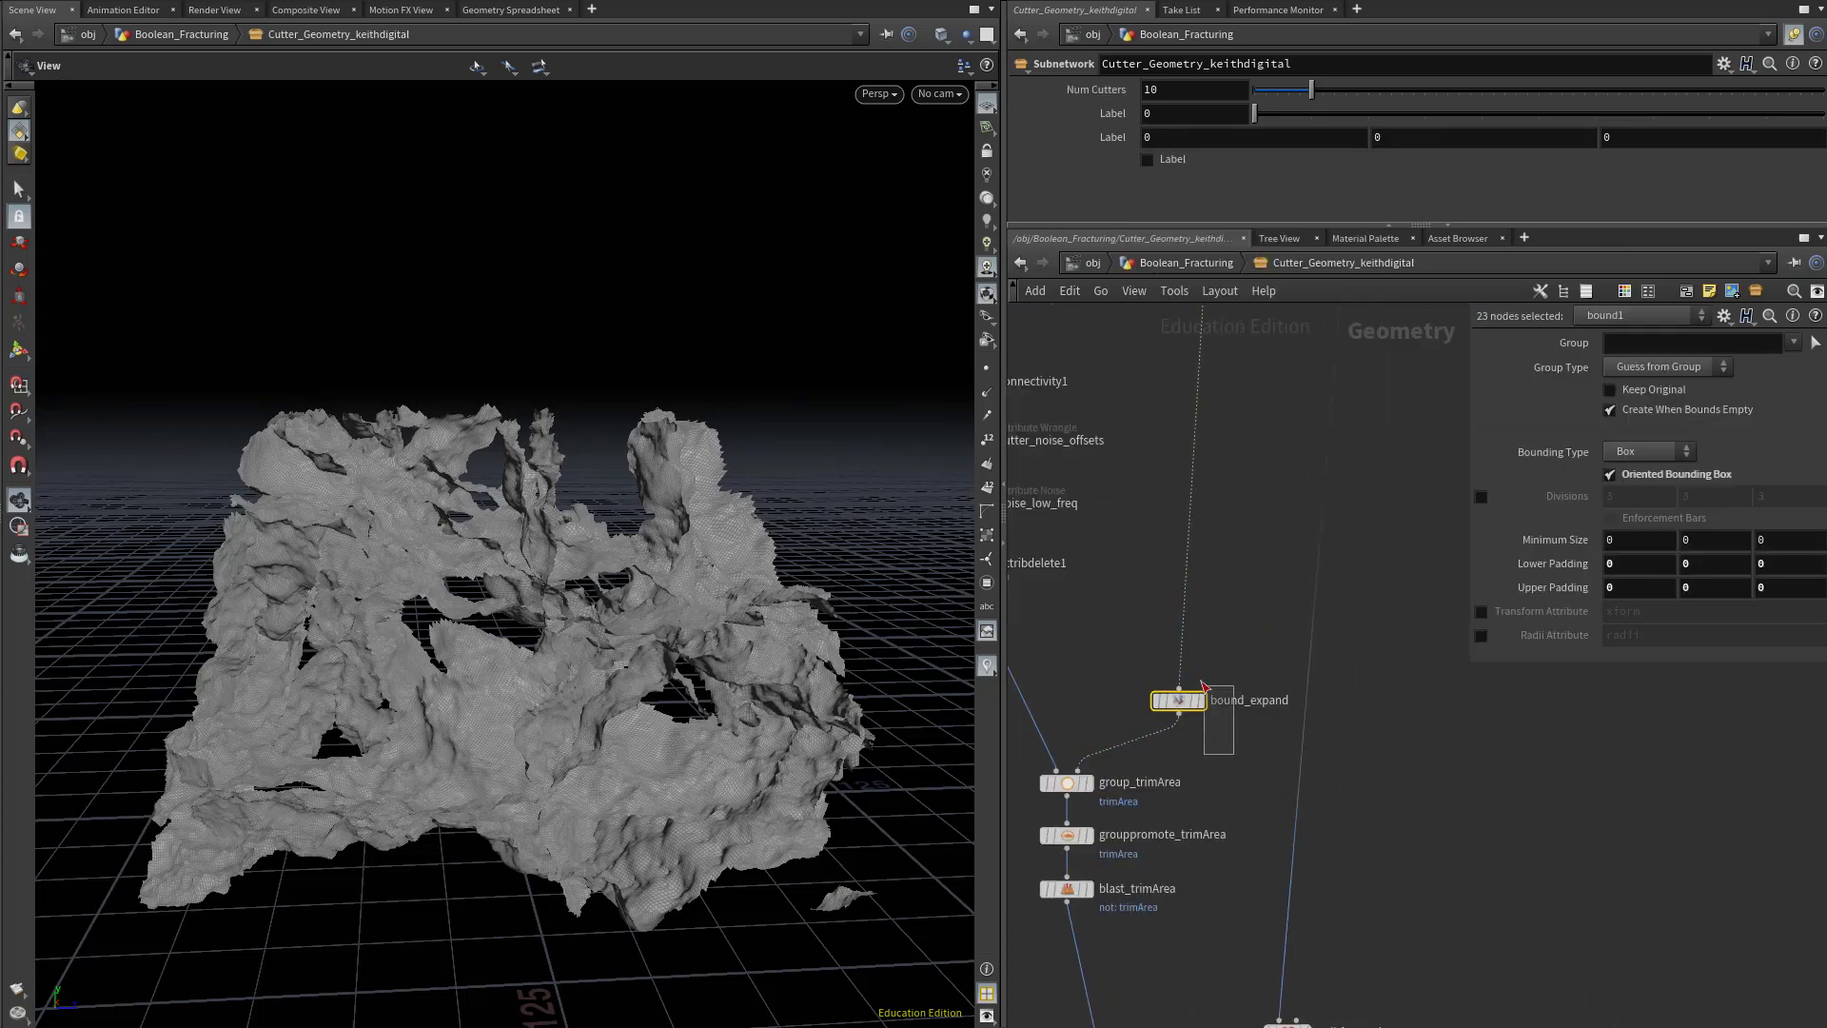
right_click(1566, 563)
click(1647, 748)
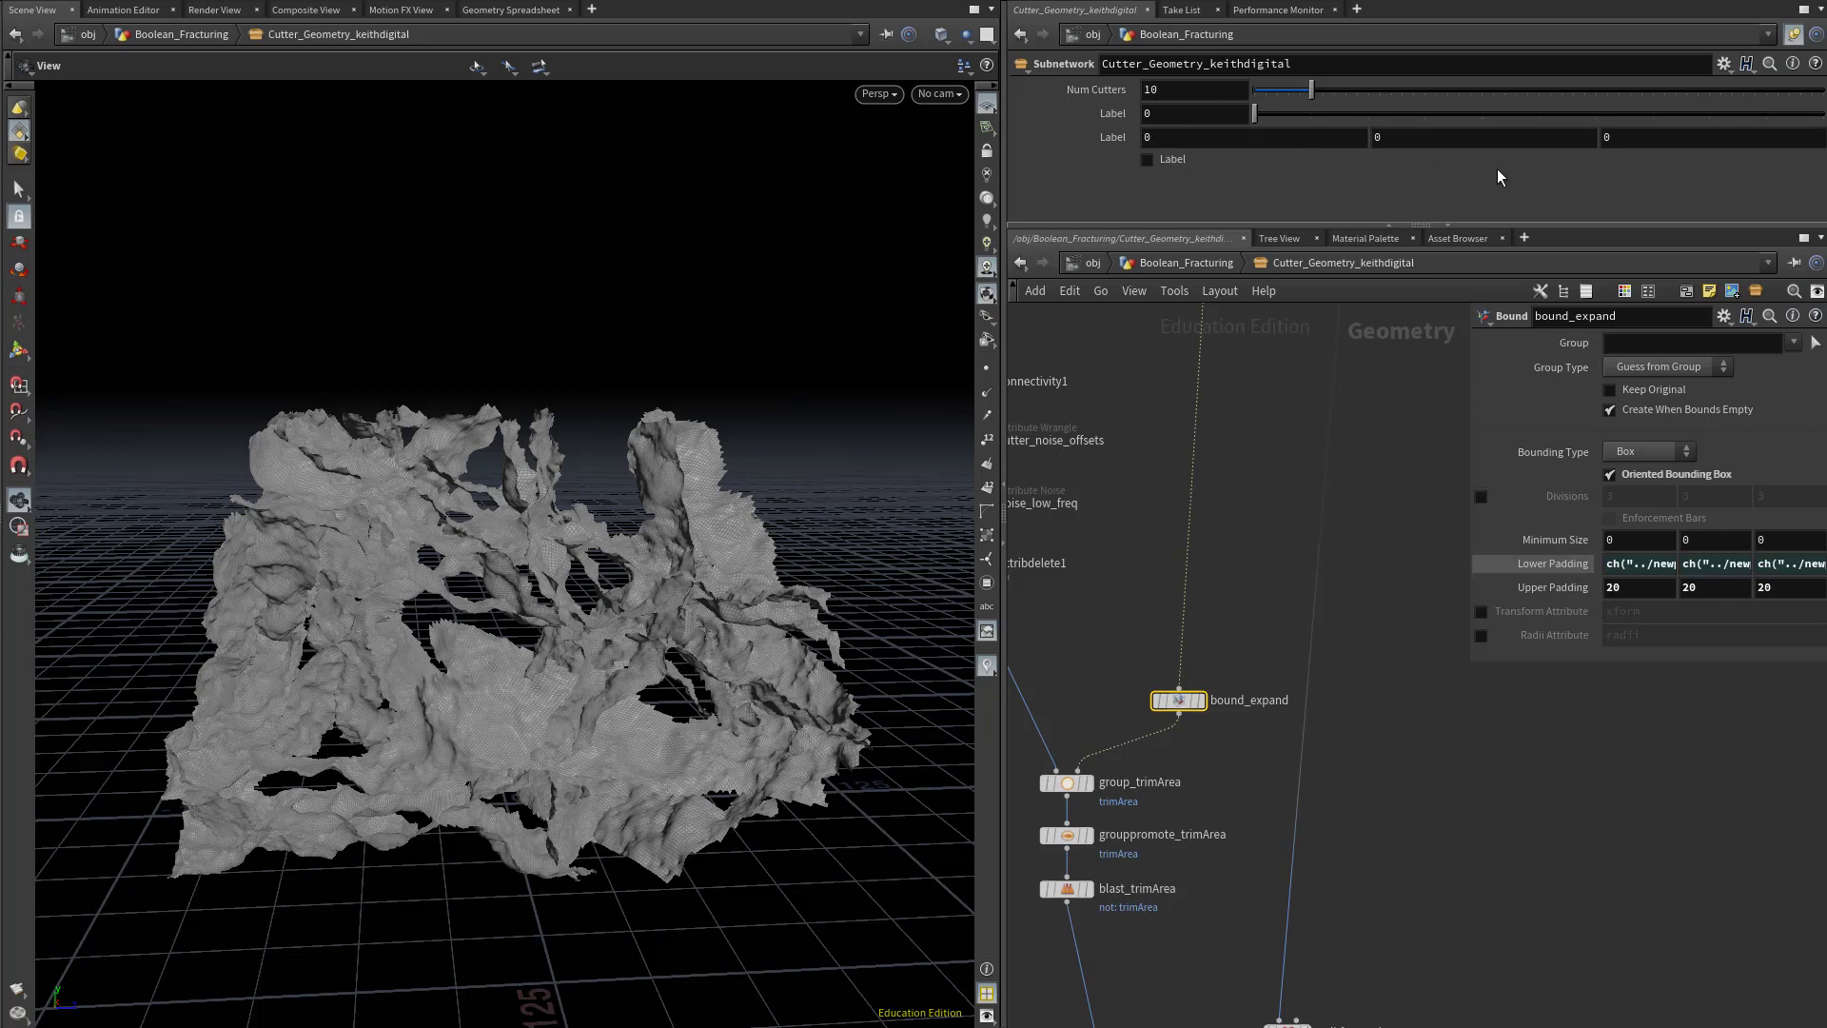
Copy the subnet's toggle parameter for referencing.
right_click(1179, 158)
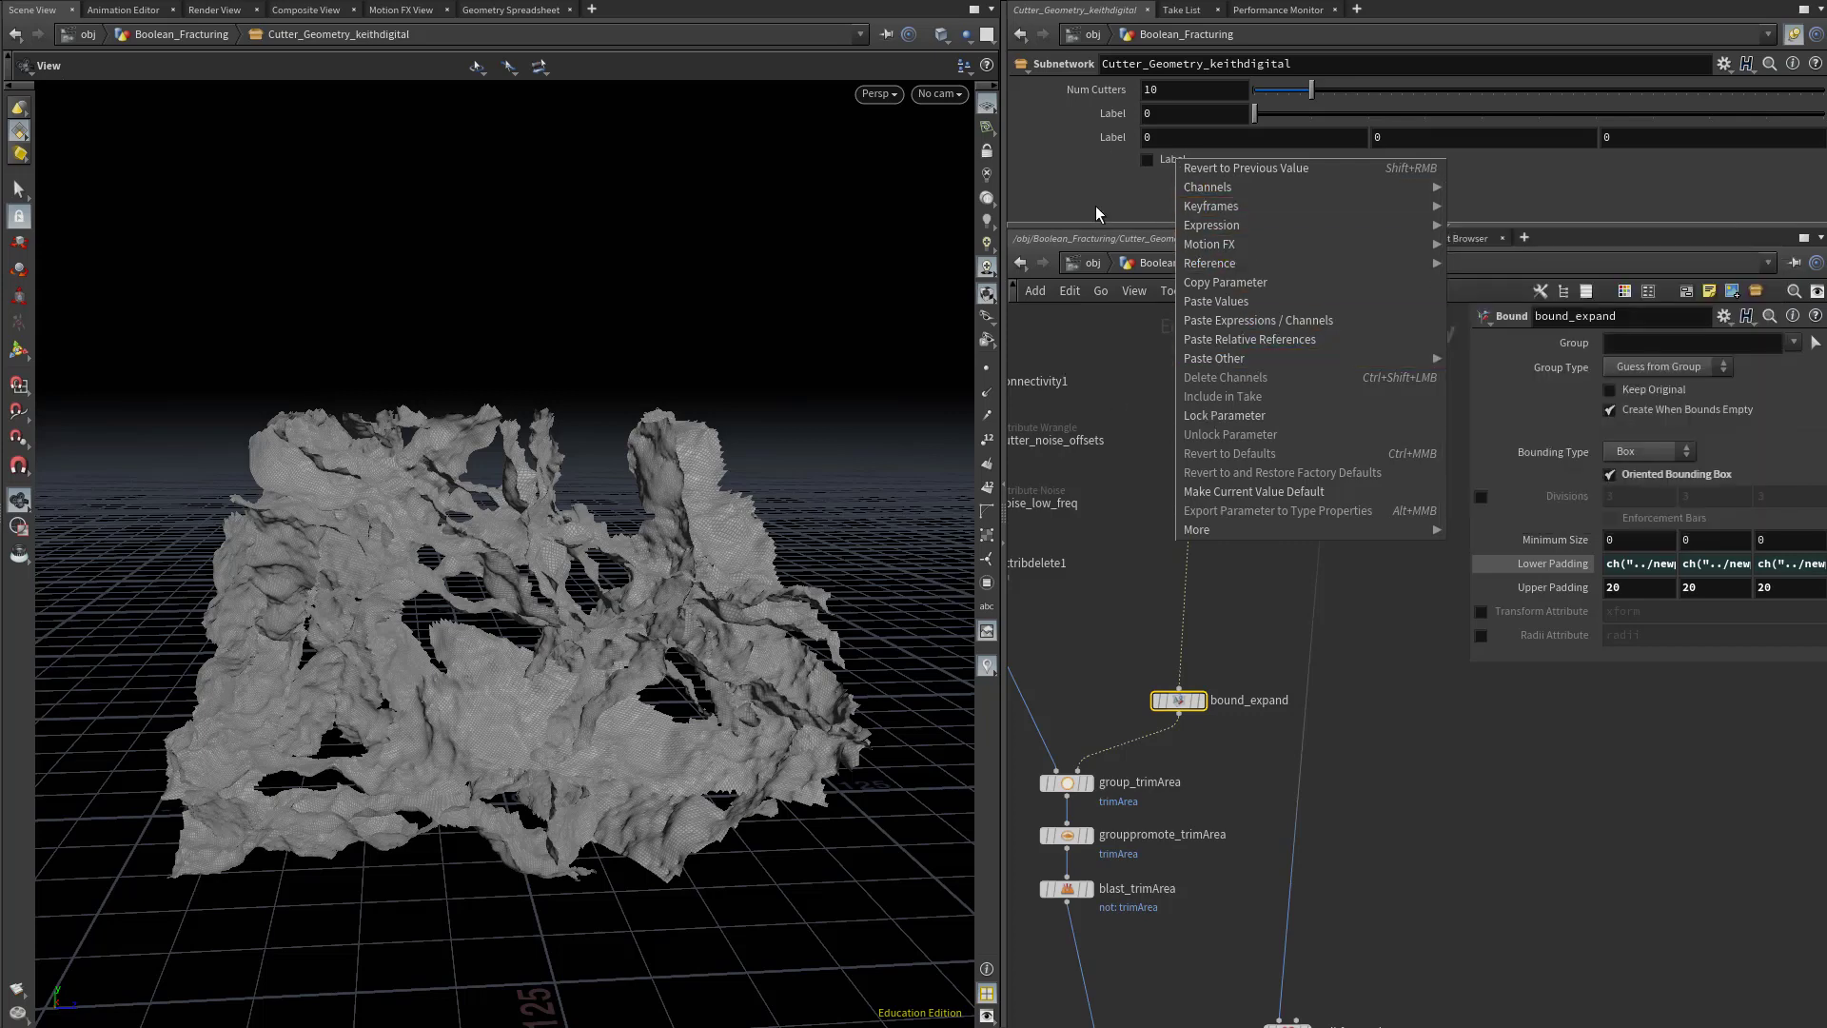
right_click(1168, 160)
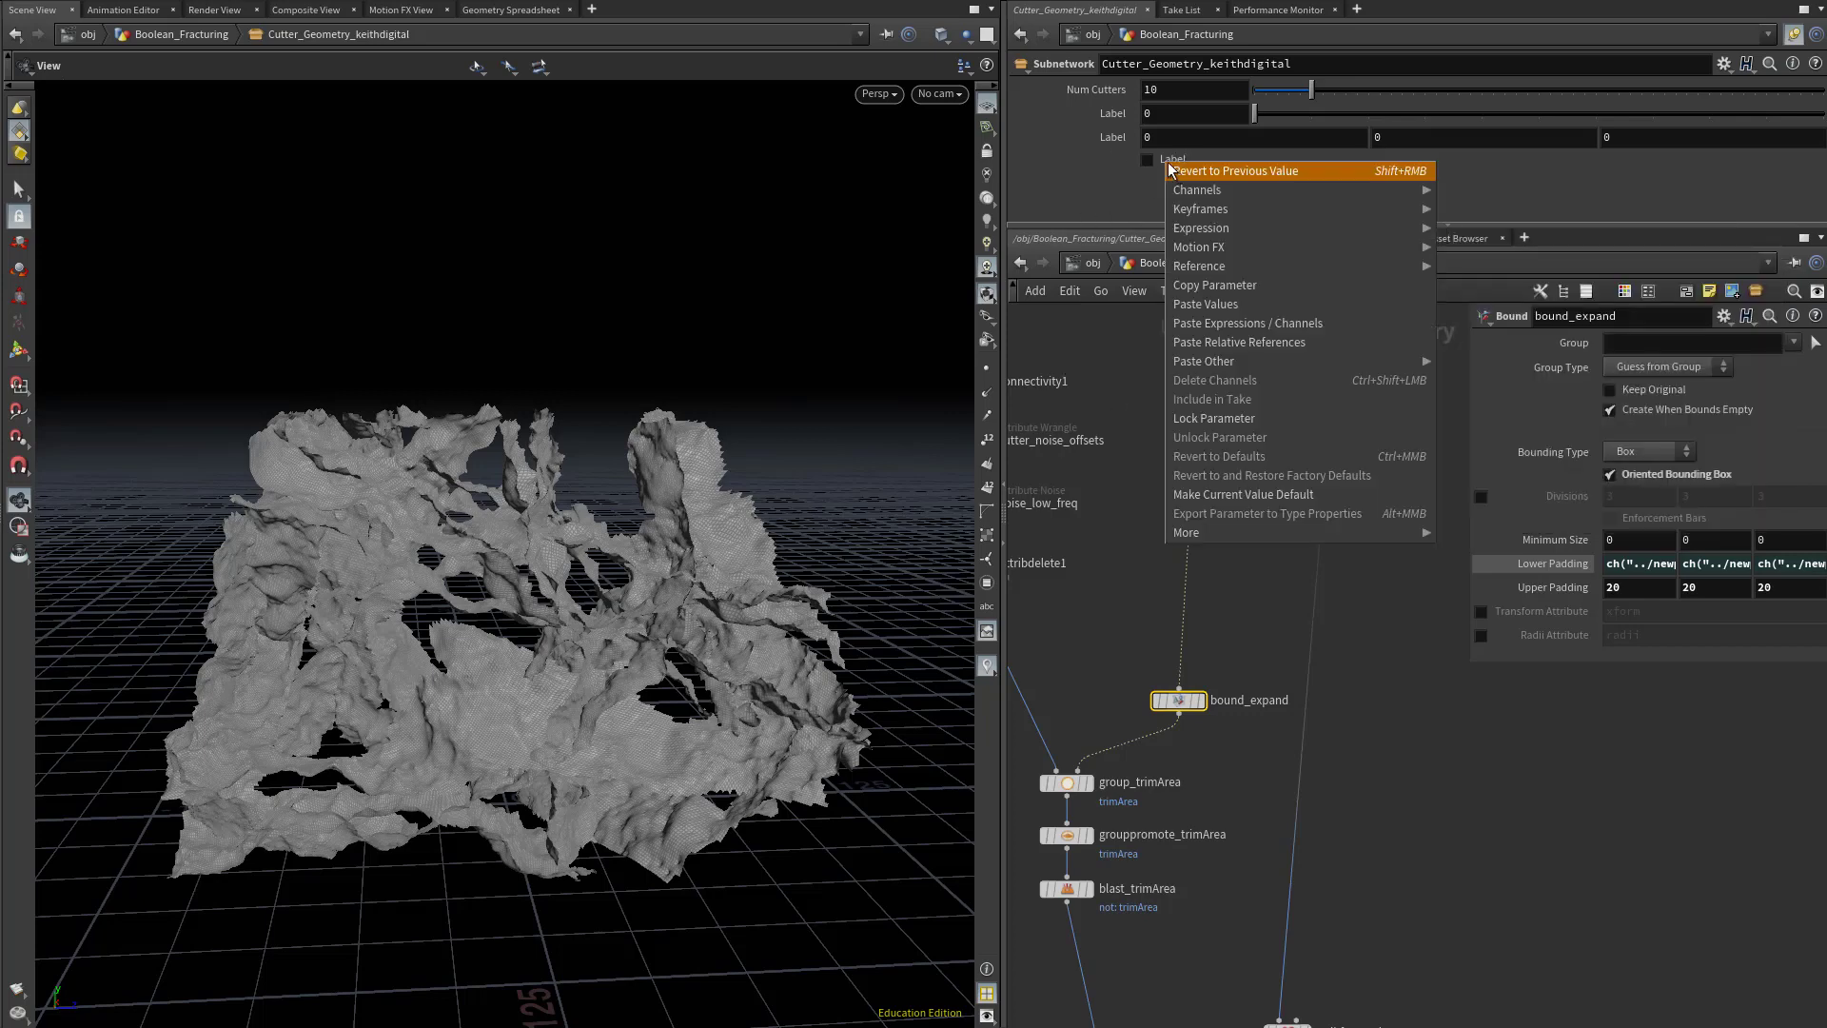
click(1225, 281)
Insert a Switch node between attribpromote1 and normal1.
scroll(1098, 597, down, 5)
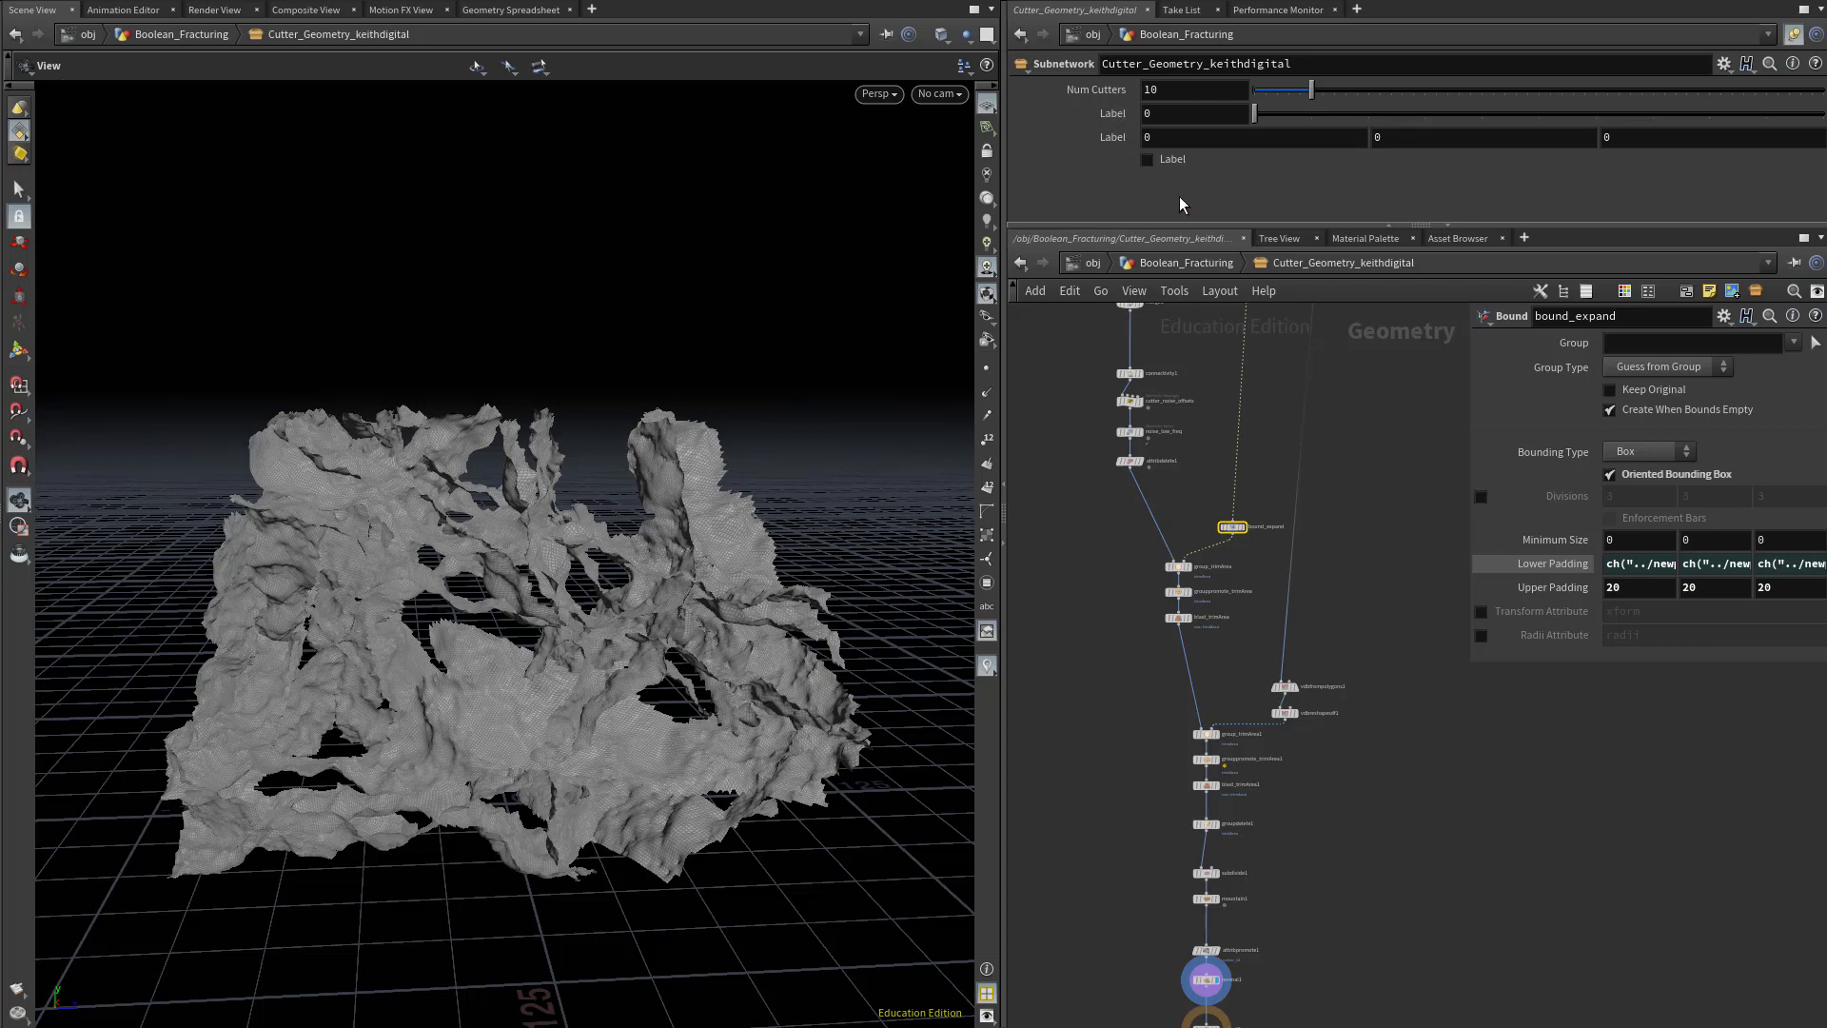
scroll(1332, 951, up, 1)
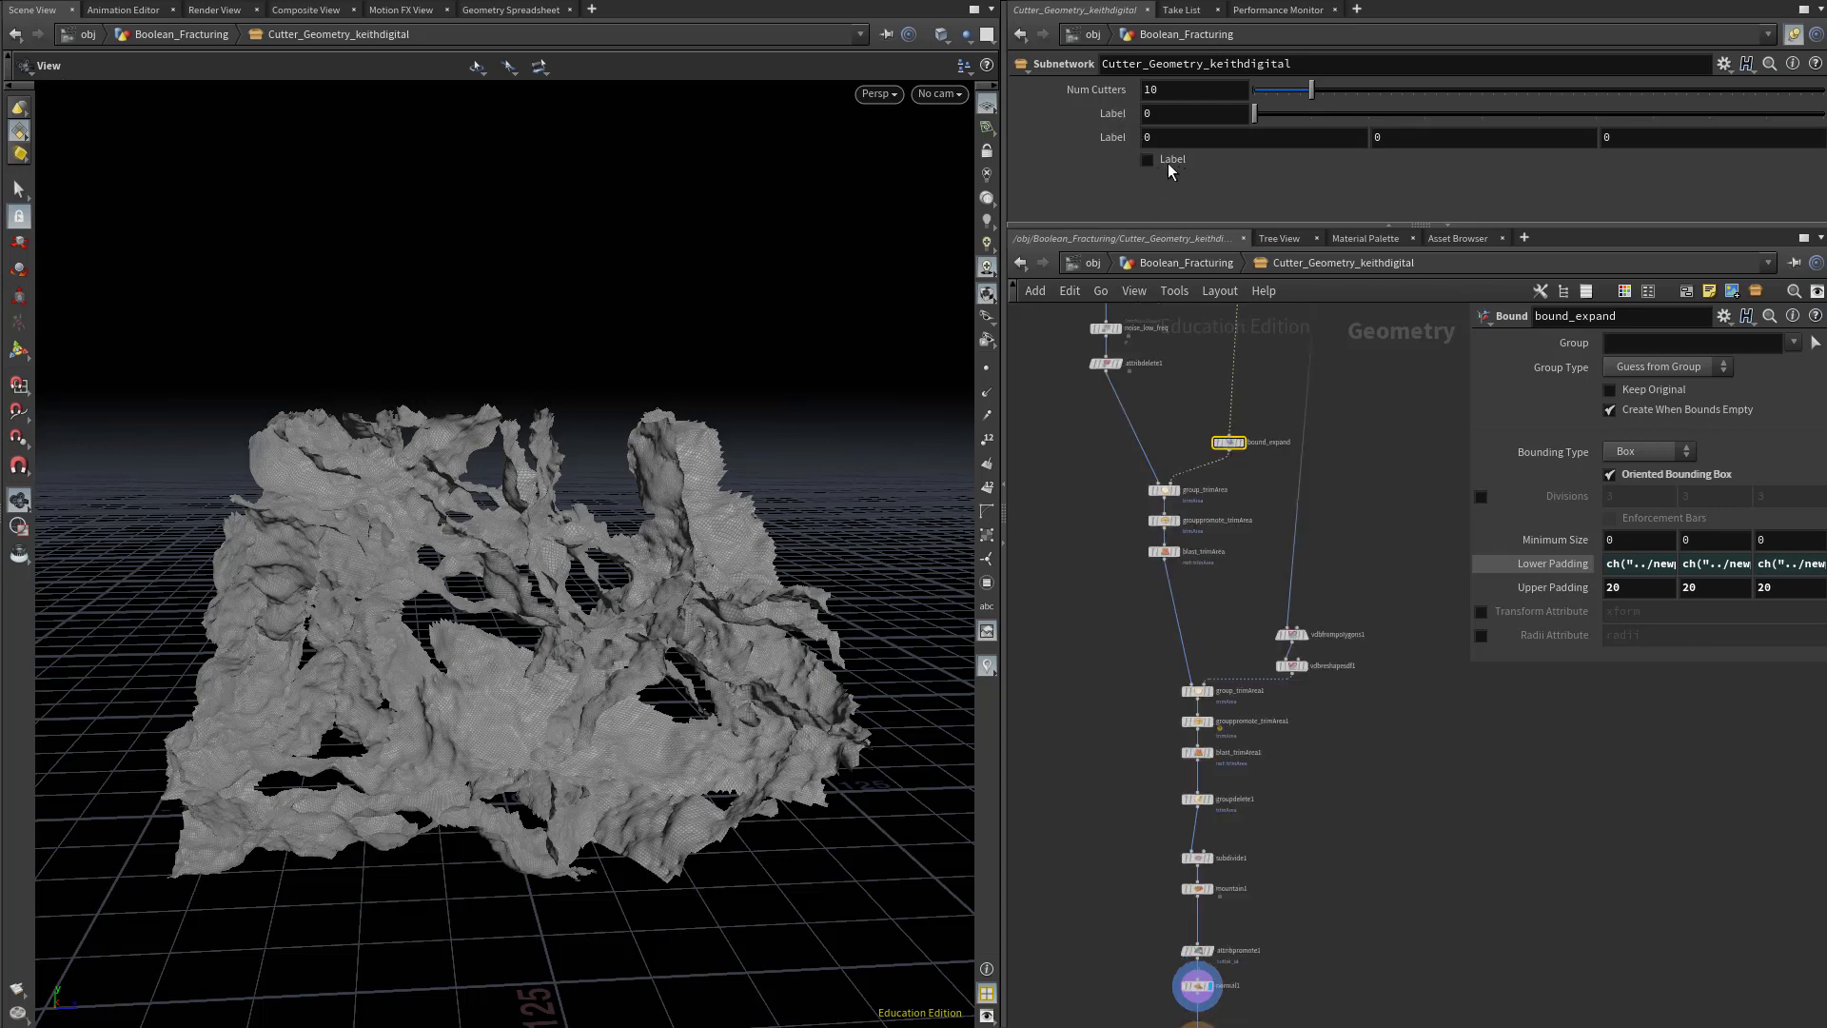
scroll(1241, 904, up, 5)
middle_drag(1254, 944, 1427, 610)
scroll(1325, 723, up, 2)
scroll(1379, 779, up, 2)
middle_drag(1378, 780, 1356, 957)
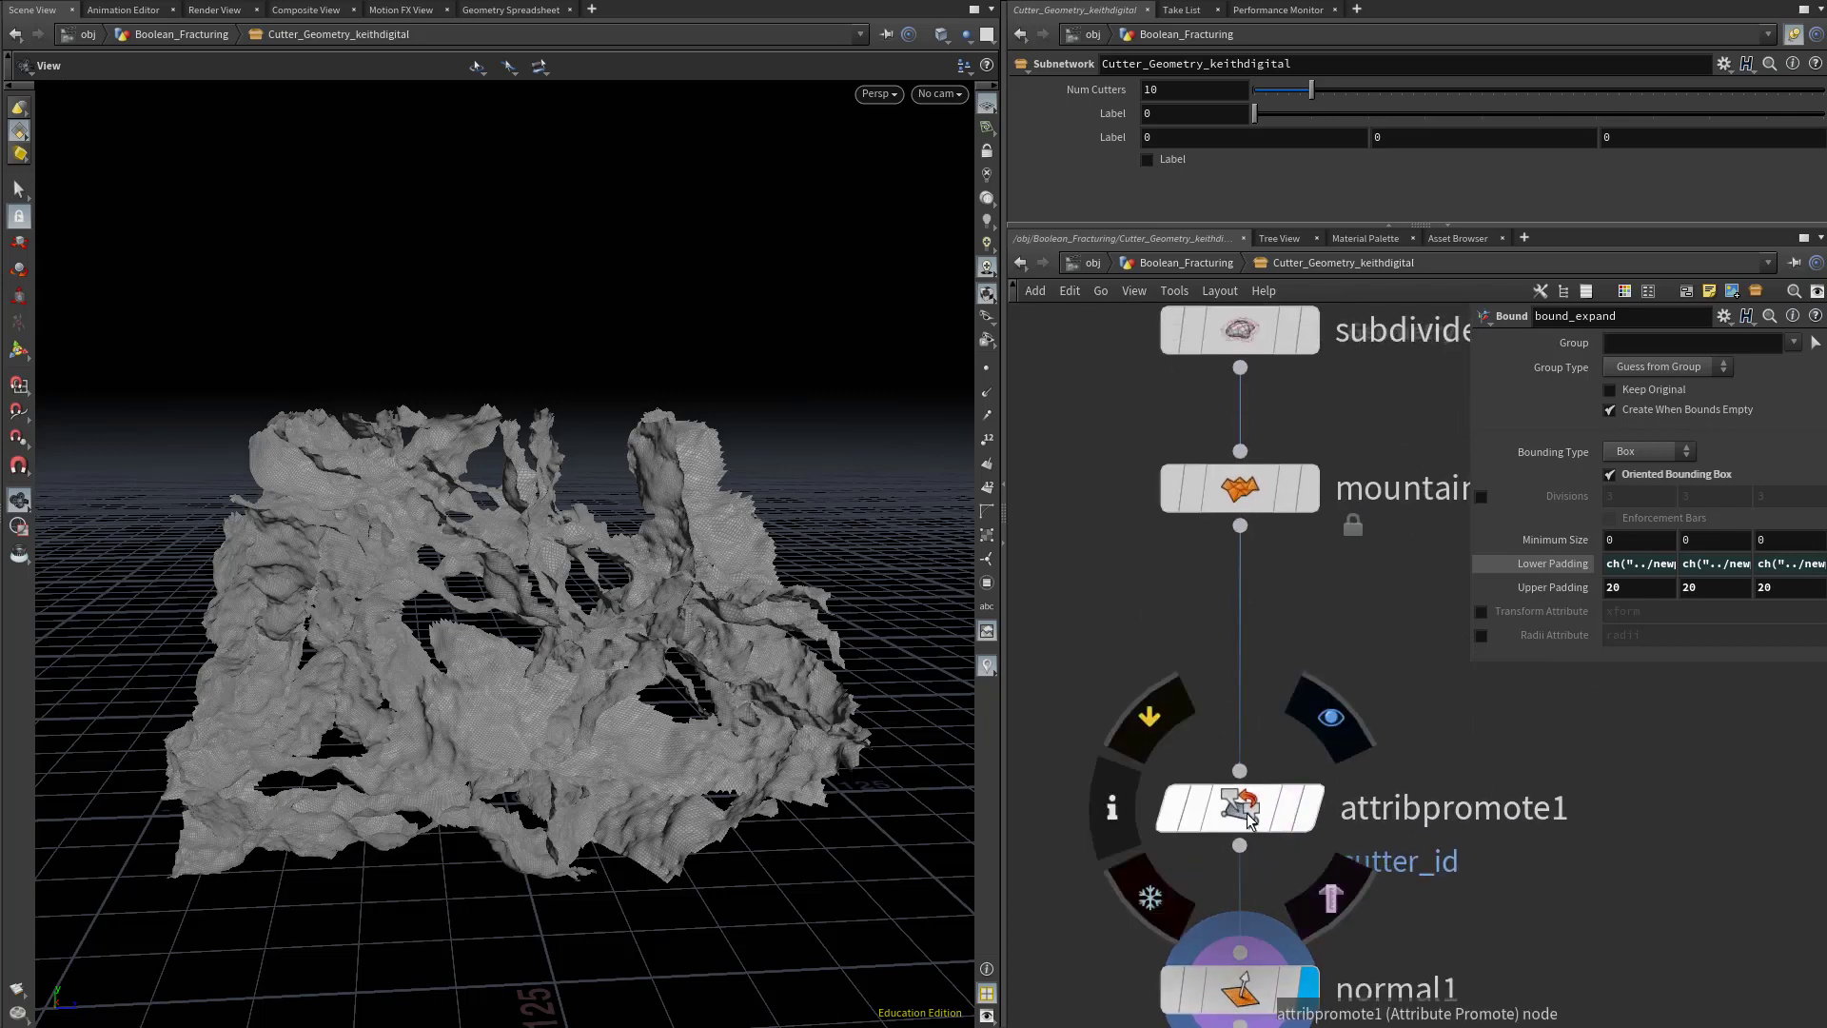
drag(1248, 814, 1250, 714)
scroll(1343, 811, down, 2)
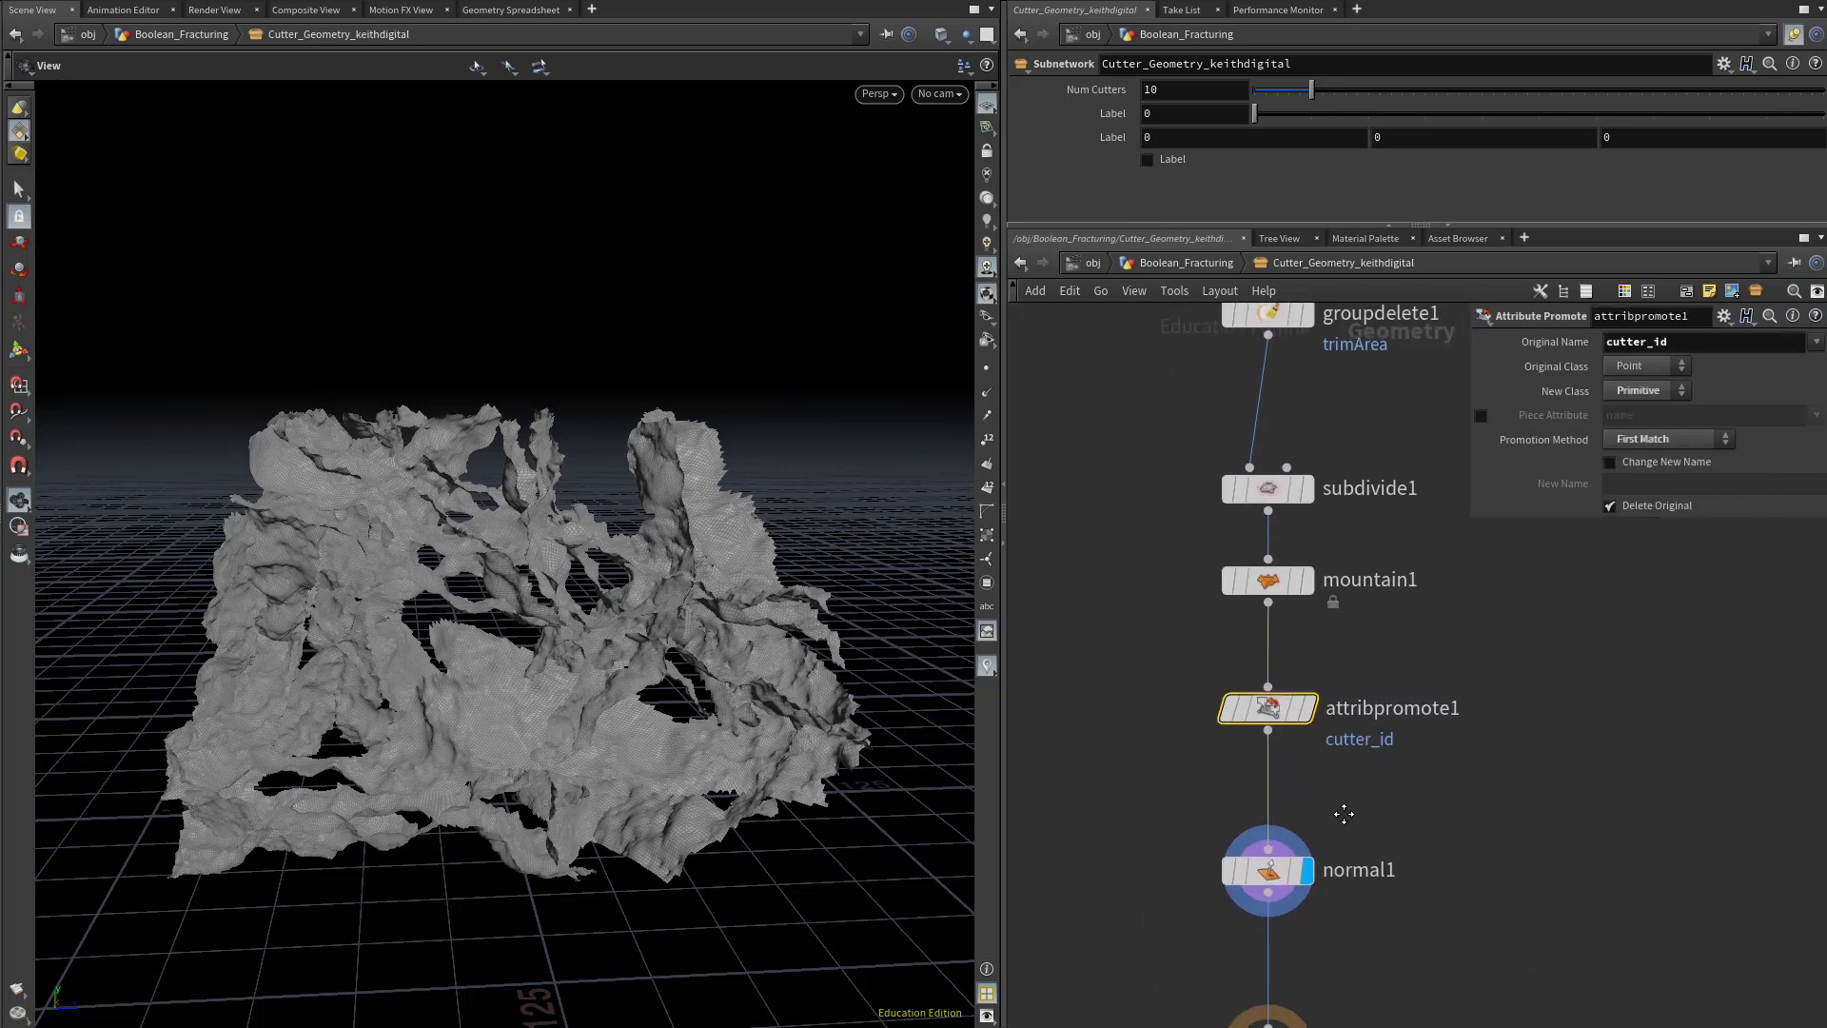
key(Tab)
text(swit)
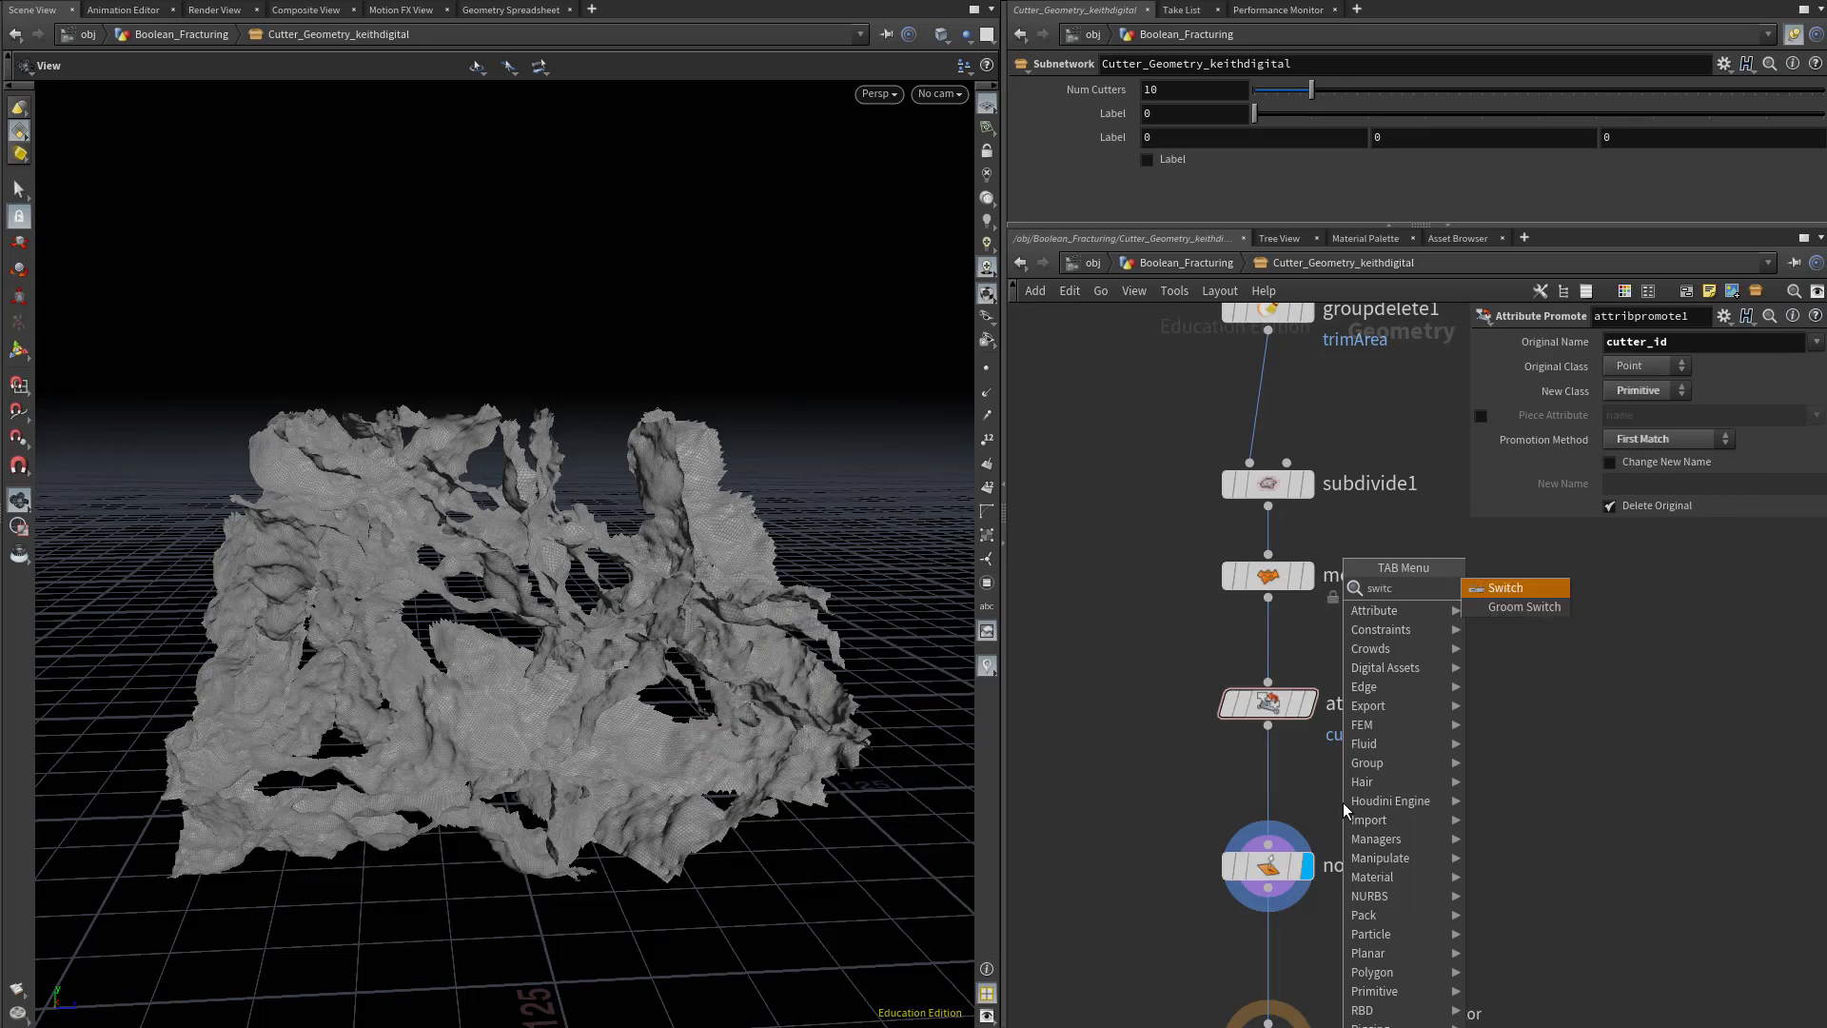
key(Return)
click(1288, 786)
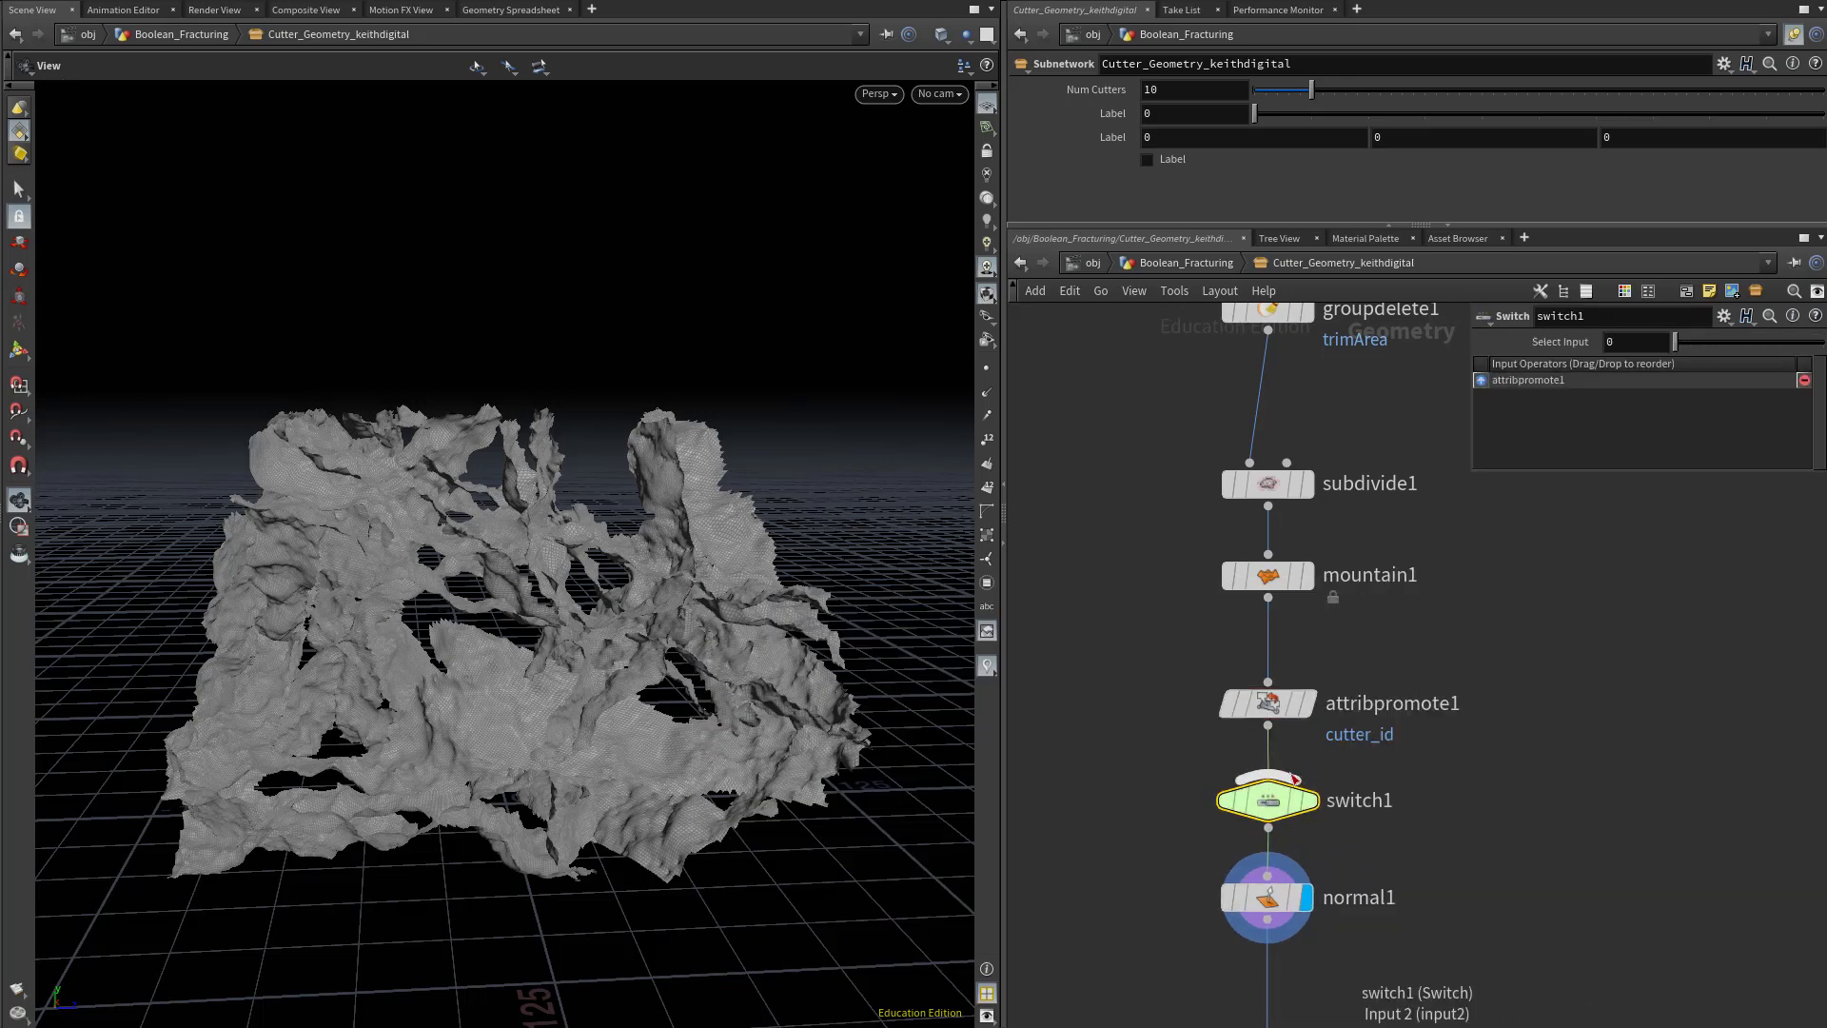
Move attribpromote1 aside, add an Attribute Delete node next to it, and connect its input to mountain1.
drag(1267, 702, 1436, 697)
click(1186, 710)
key(Tab)
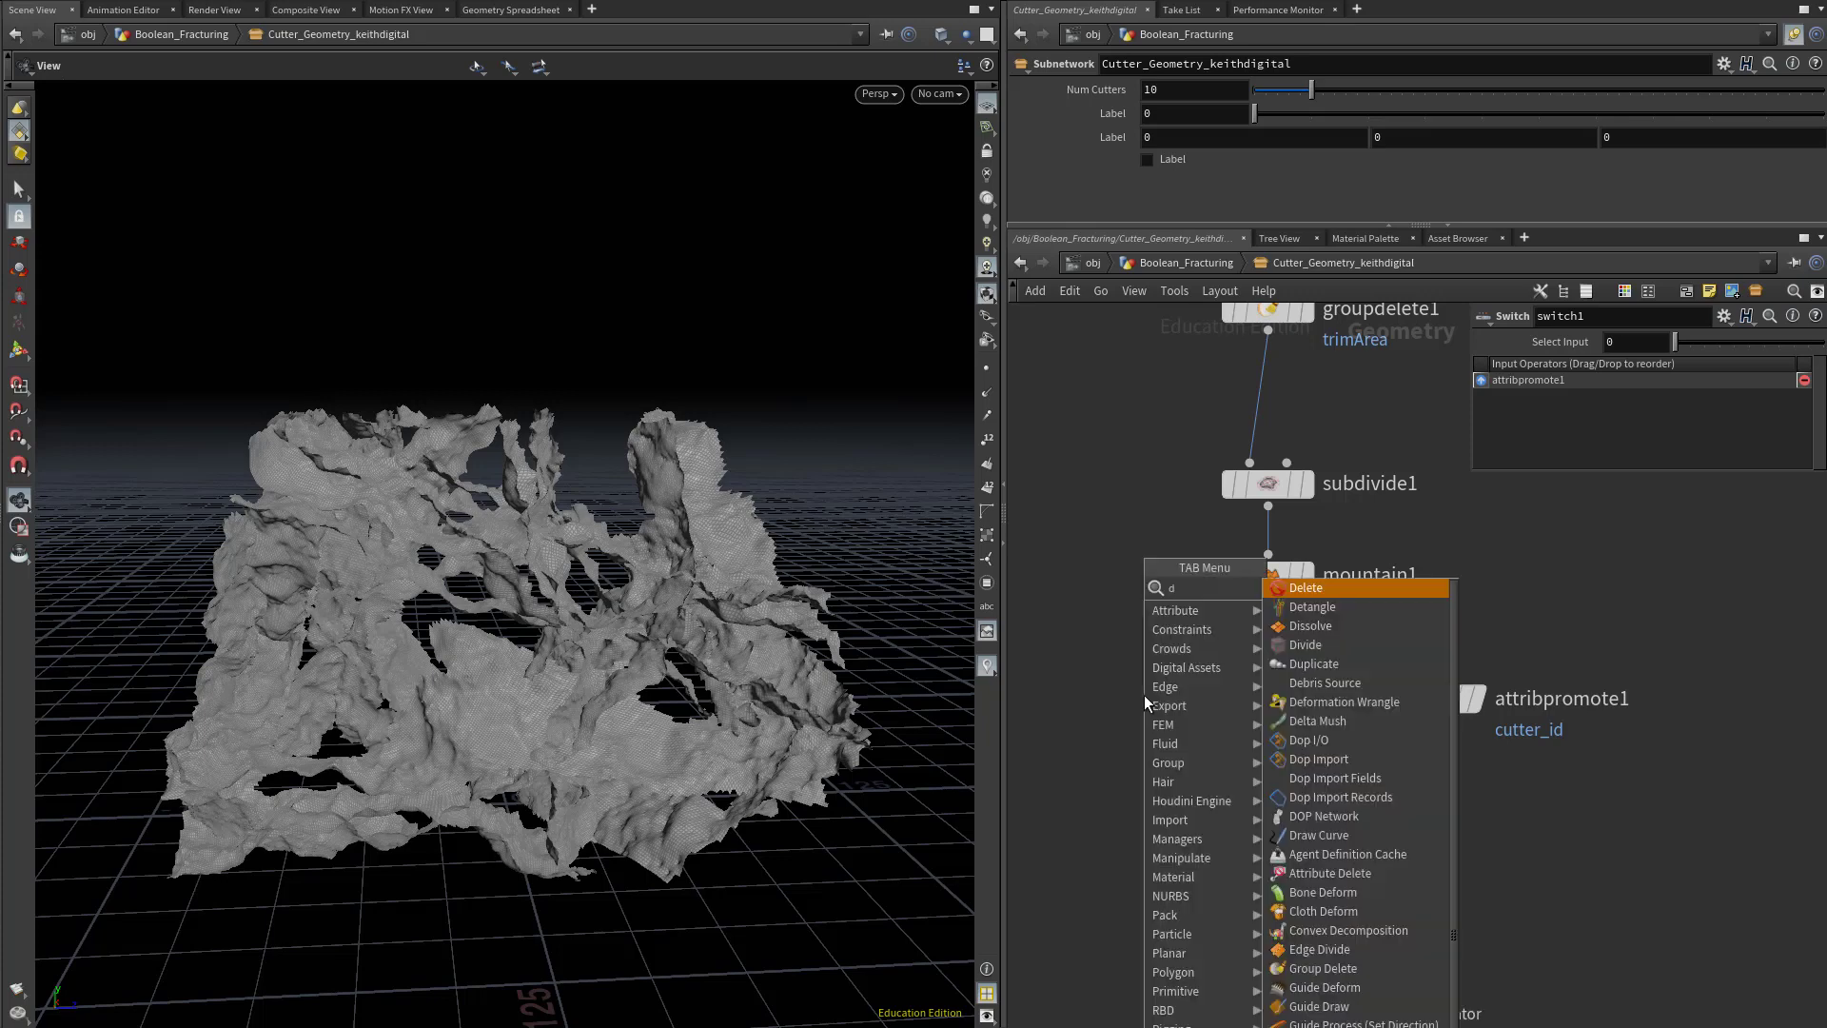
text(dele)
key(Down)
key(Return)
click(1143, 694)
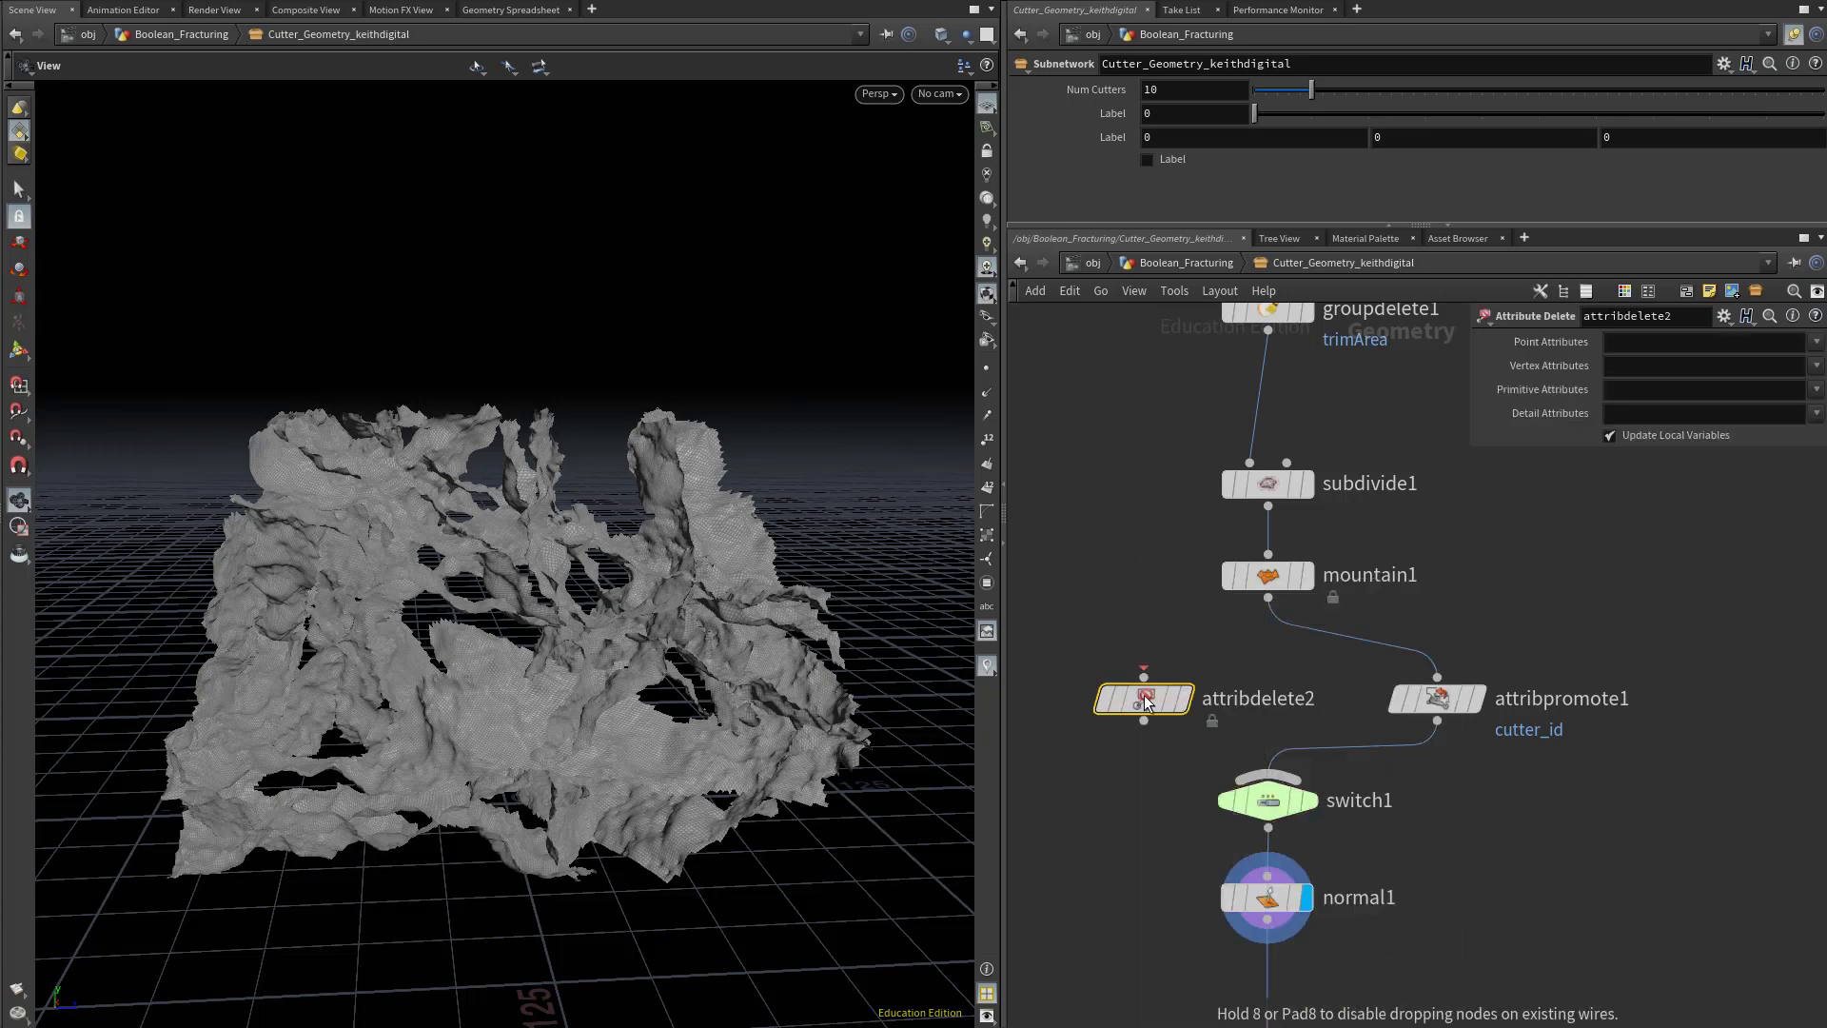
drag(1143, 675, 1272, 614)
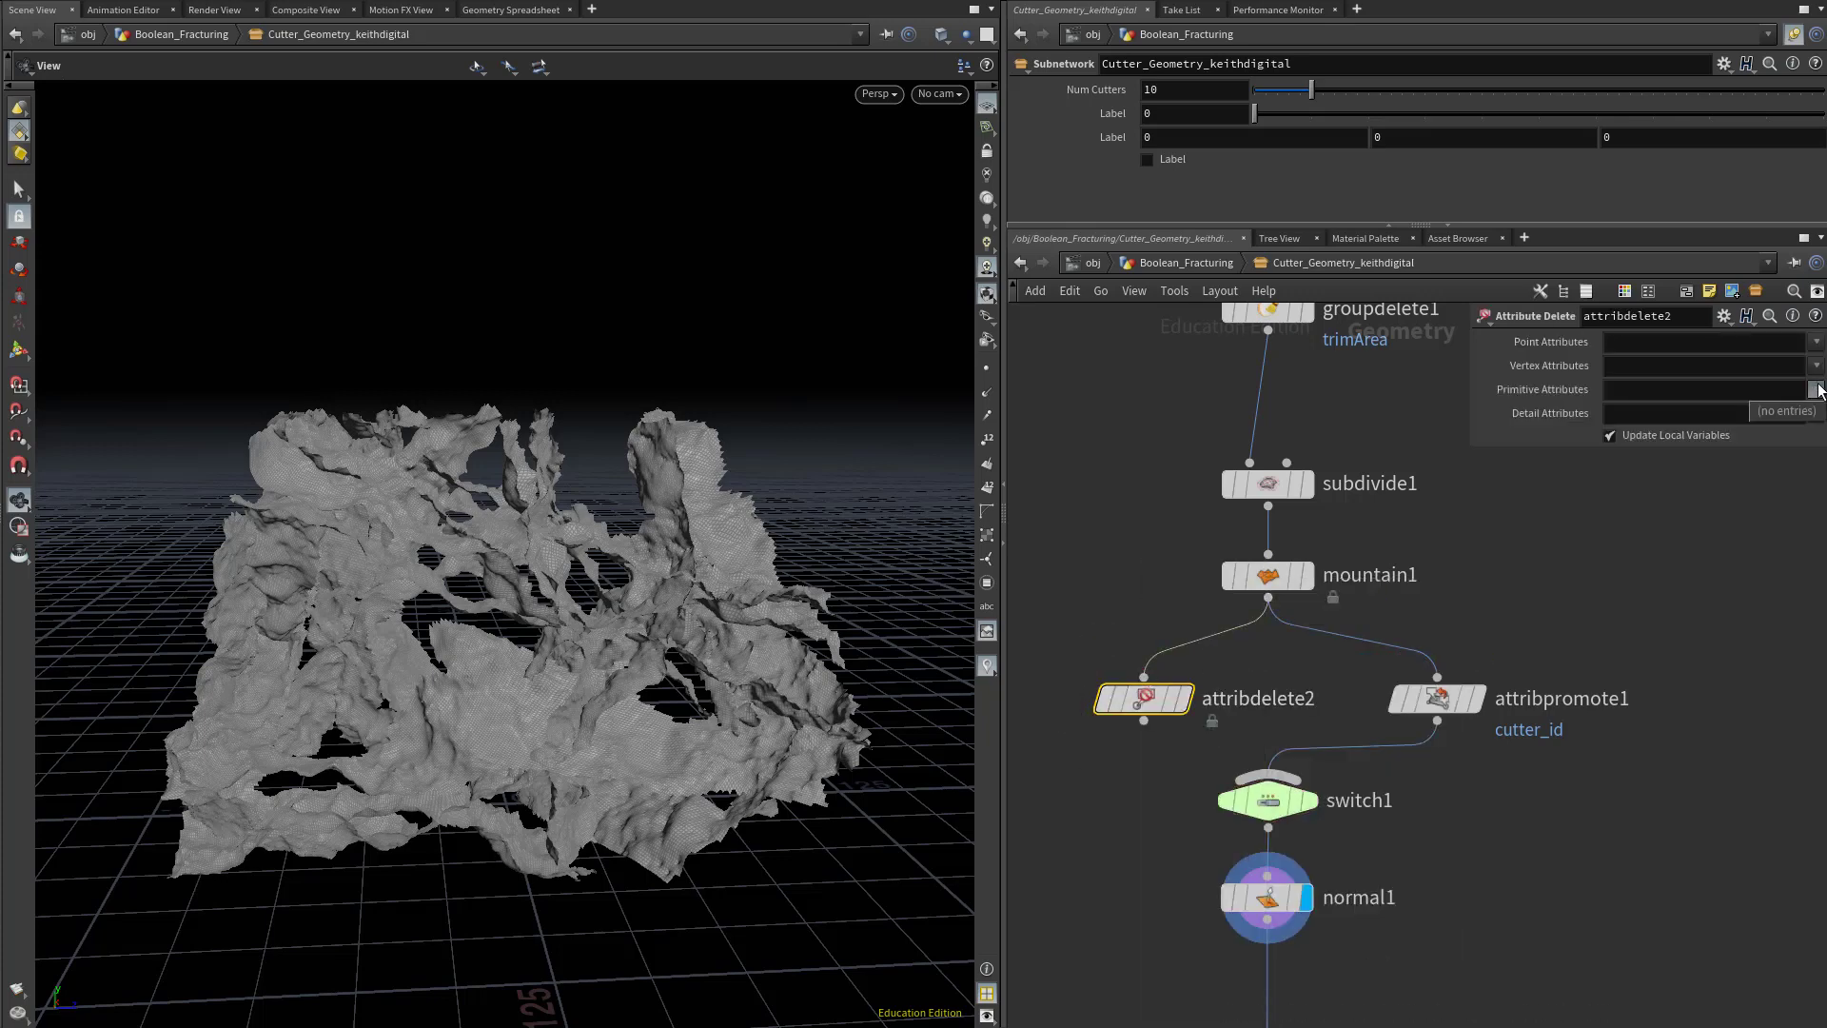
Display the new Attribute Delete node, set its Point Attributes to cutter_id, and connect its output to switch1.
click(1184, 697)
click(1815, 340)
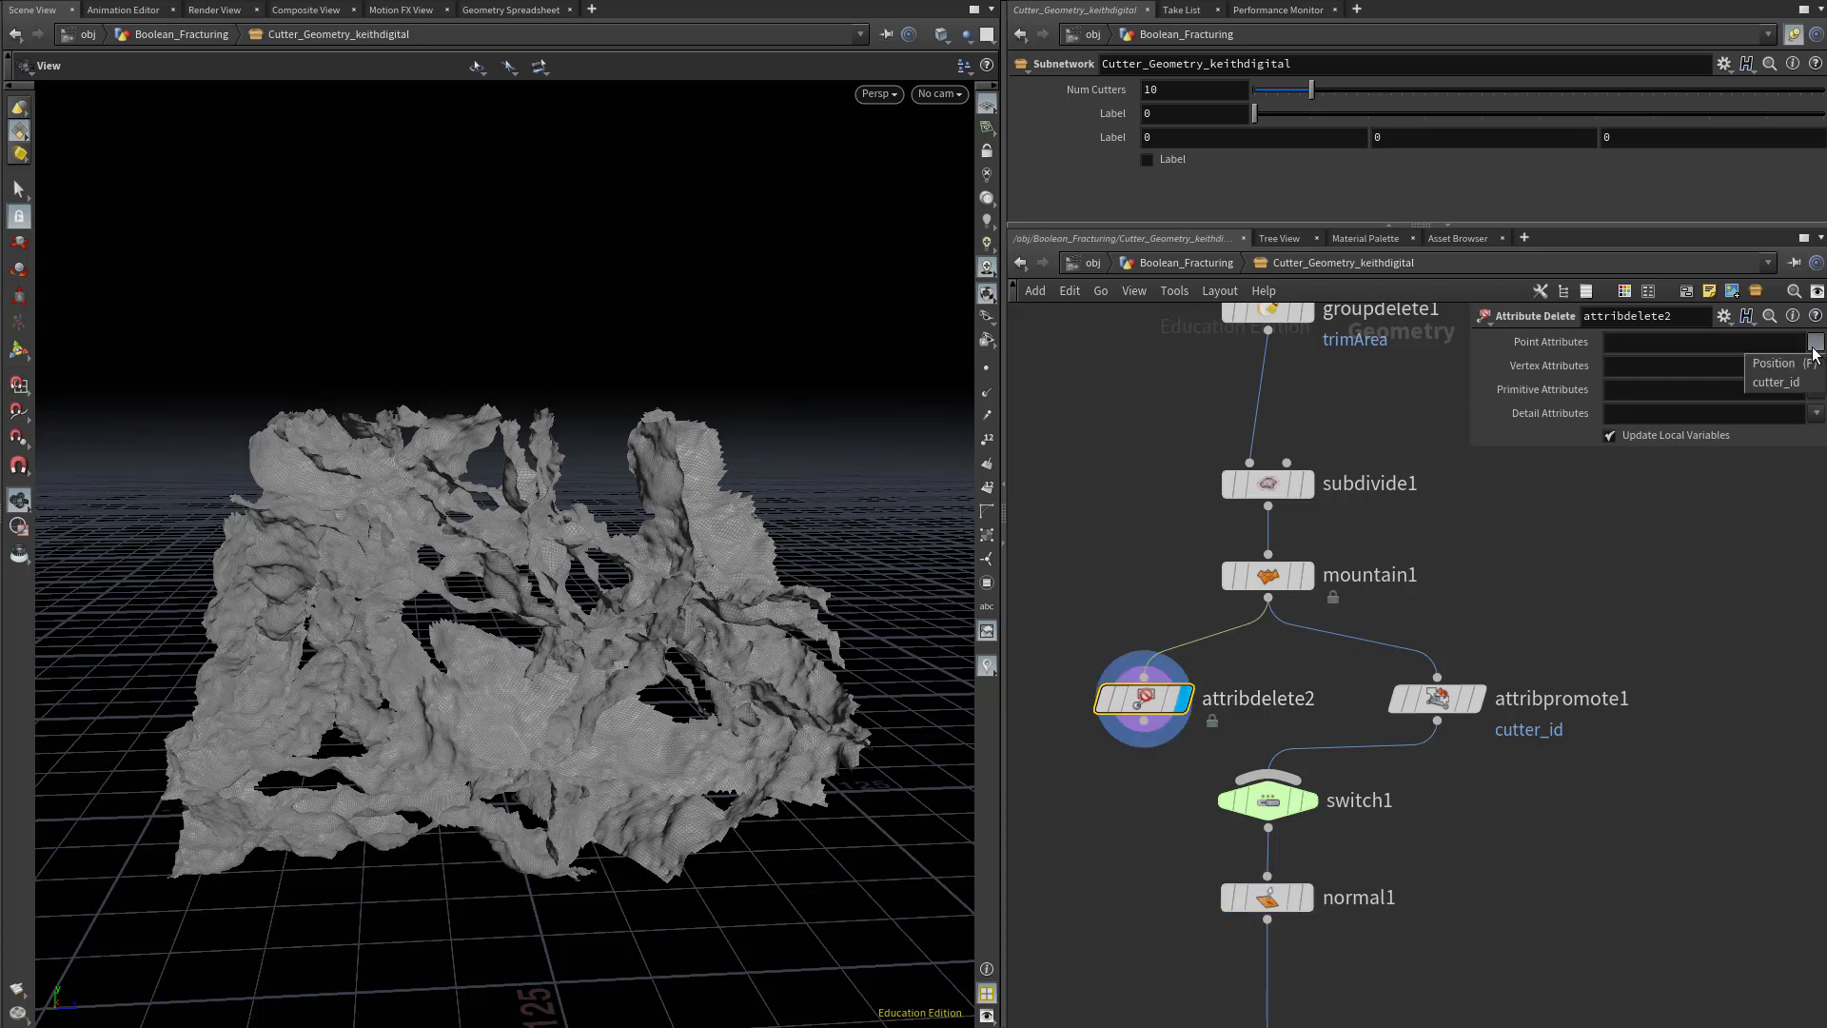
click(1775, 382)
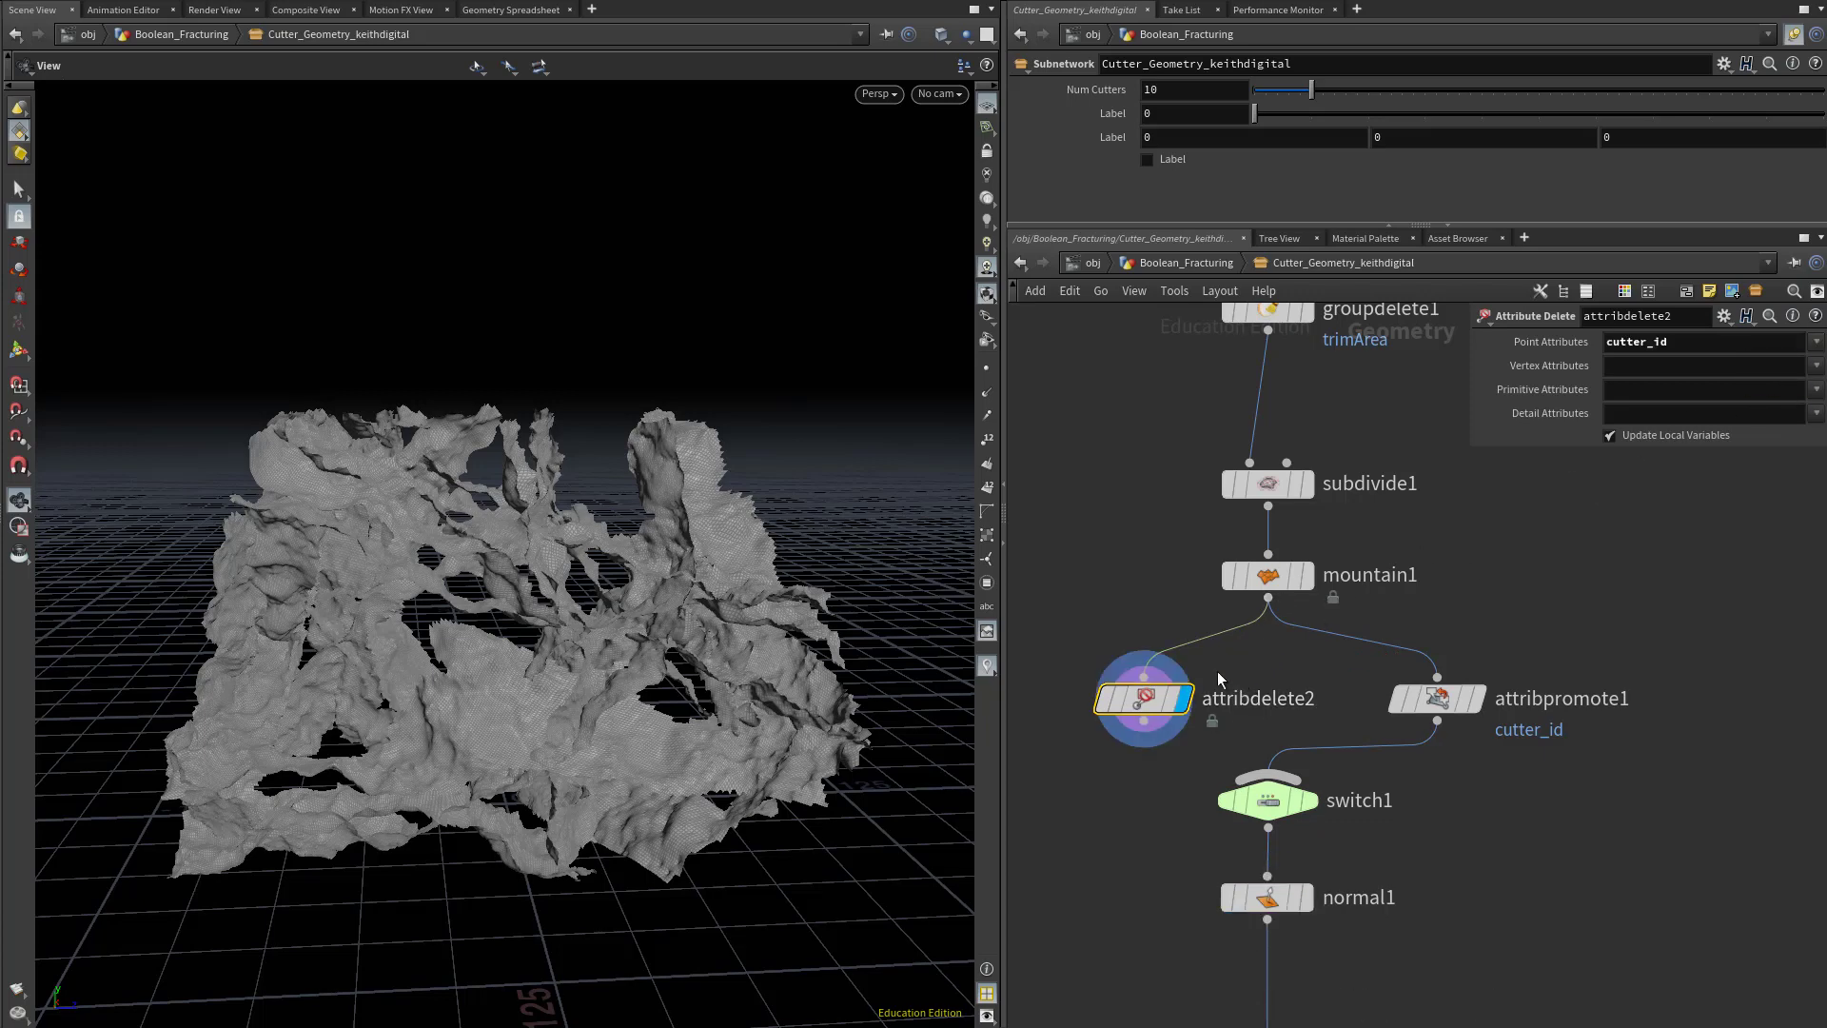
click(1144, 721)
click(1267, 767)
Rename the attribdelete2 node as delete_cutter_id.
double_click(1331, 704)
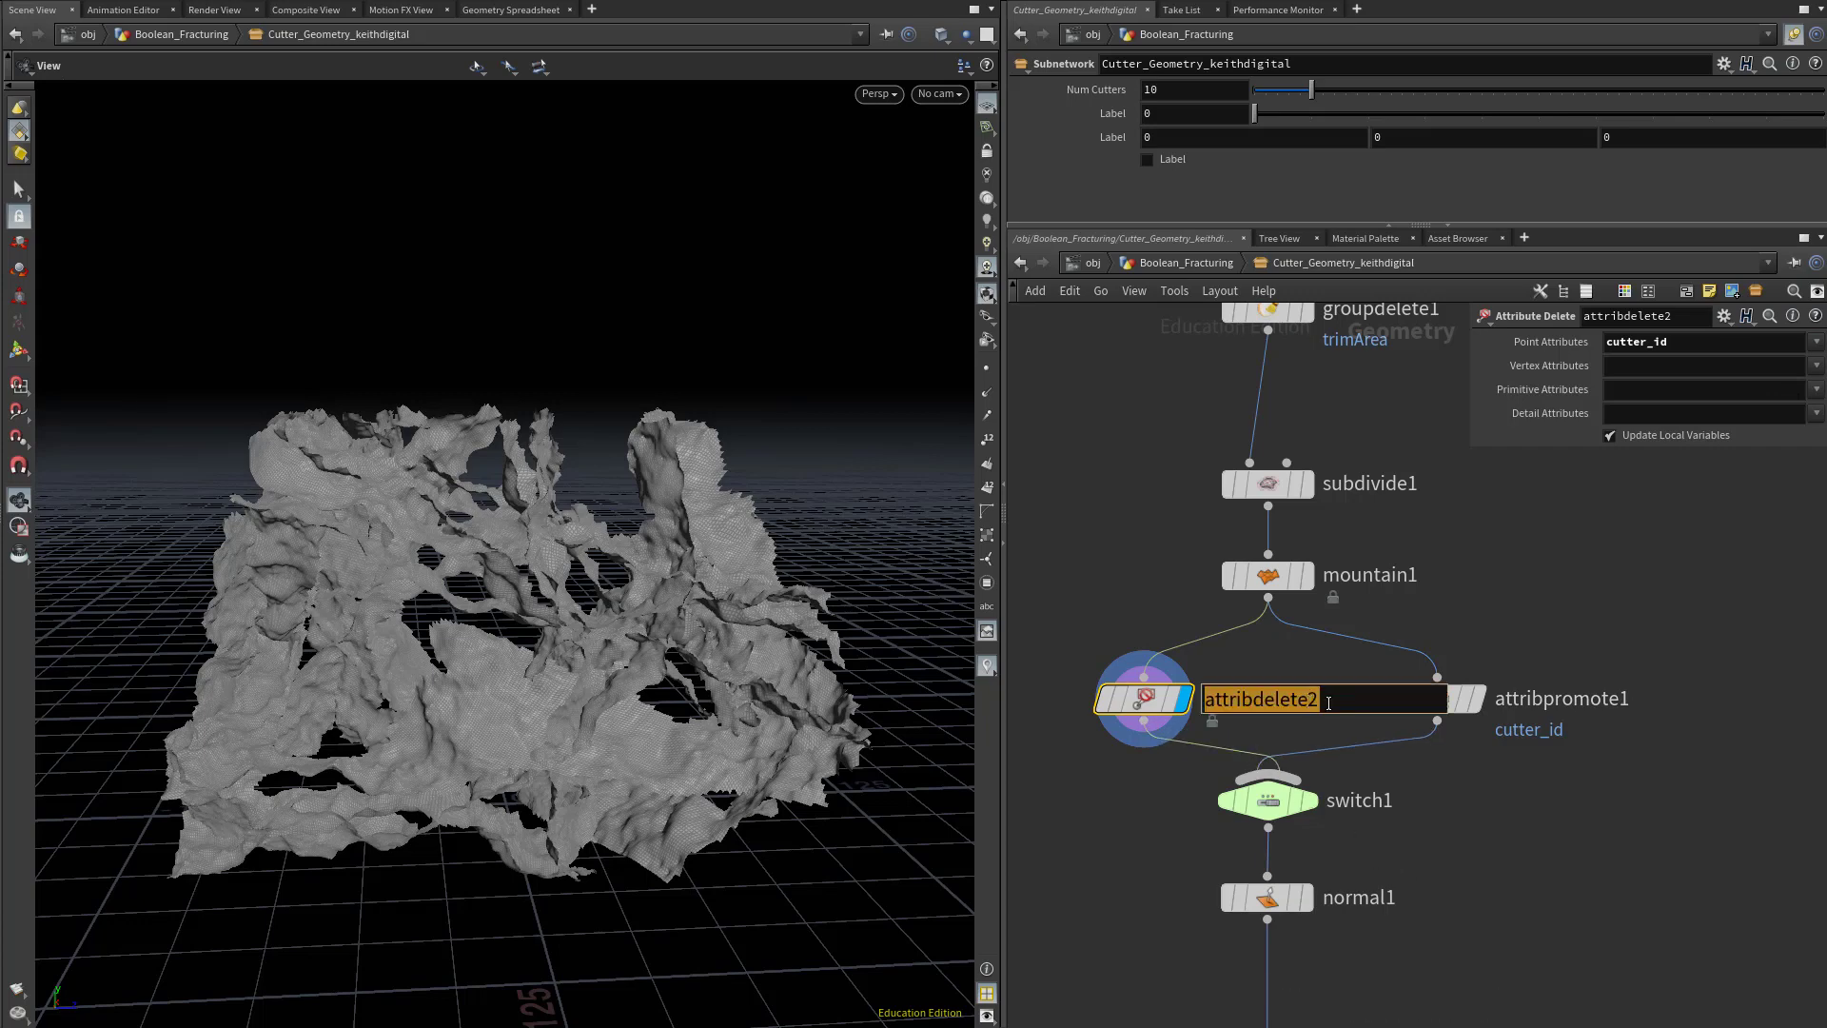
text(delete_c)
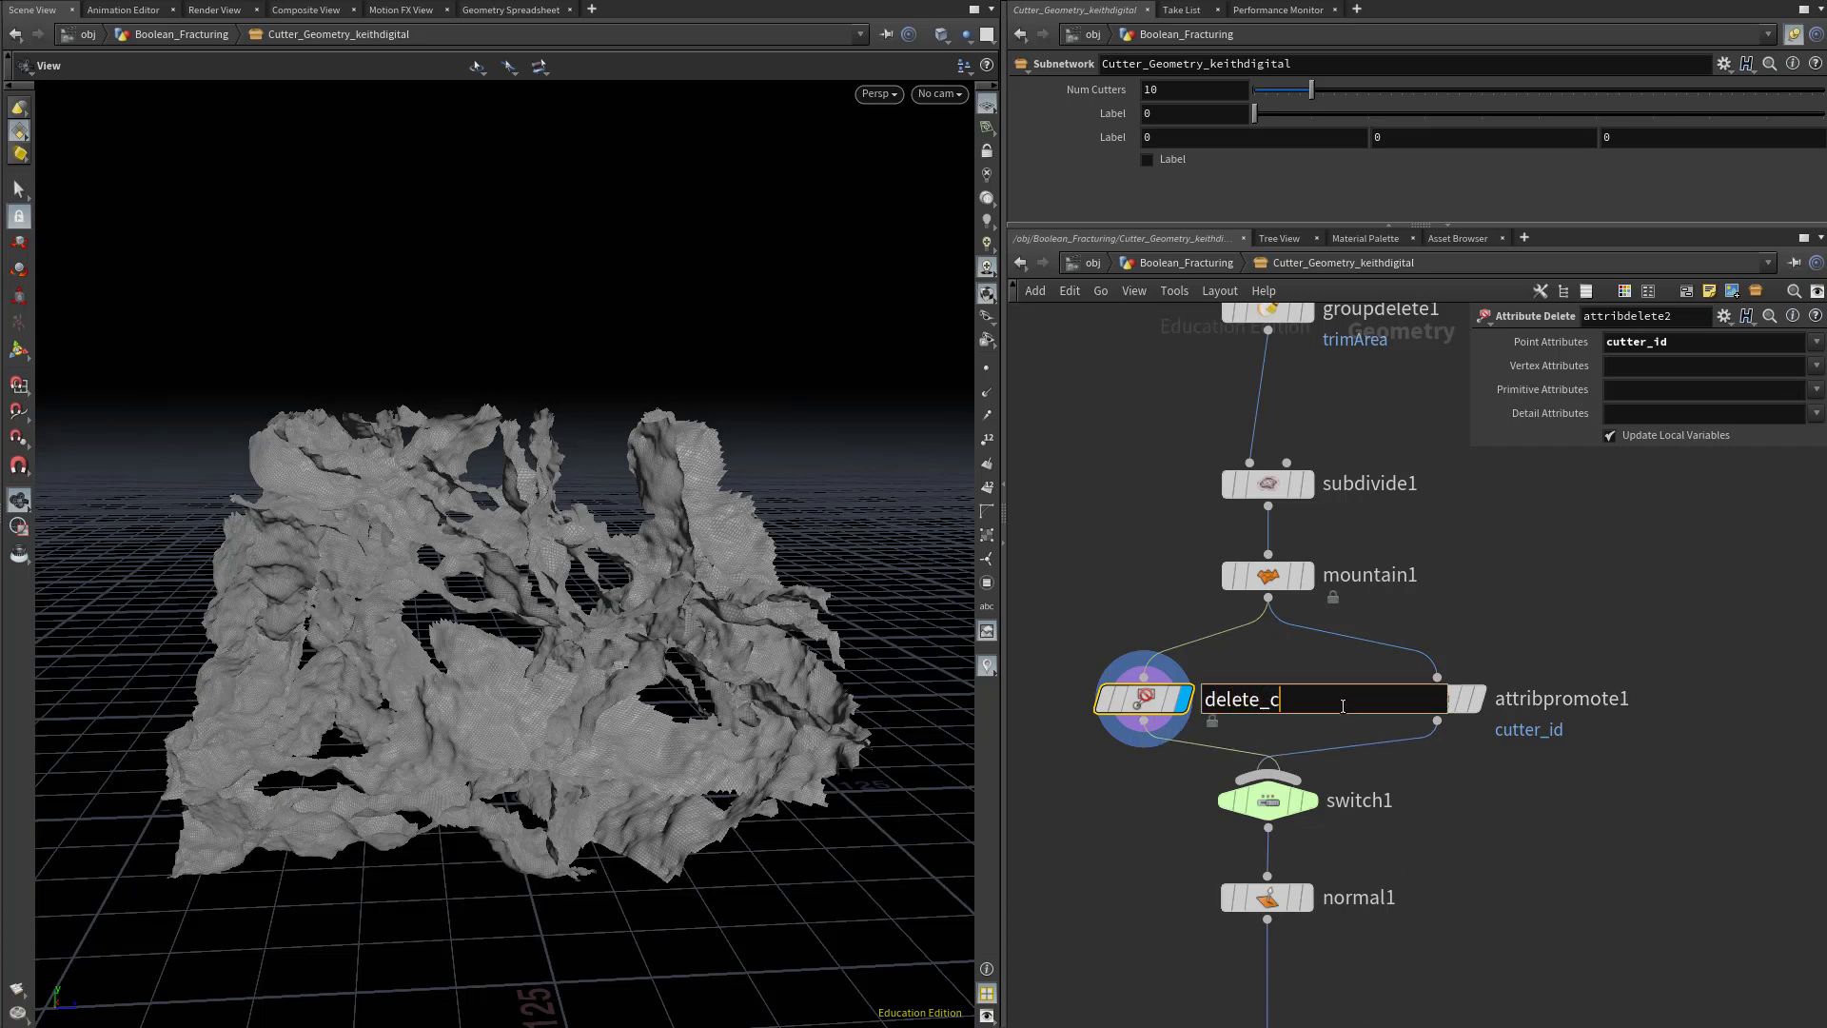
text(utter_id)
key(Return)
Rename the attribpromote1 node as promote_cutter_id.
double_click(1556, 704)
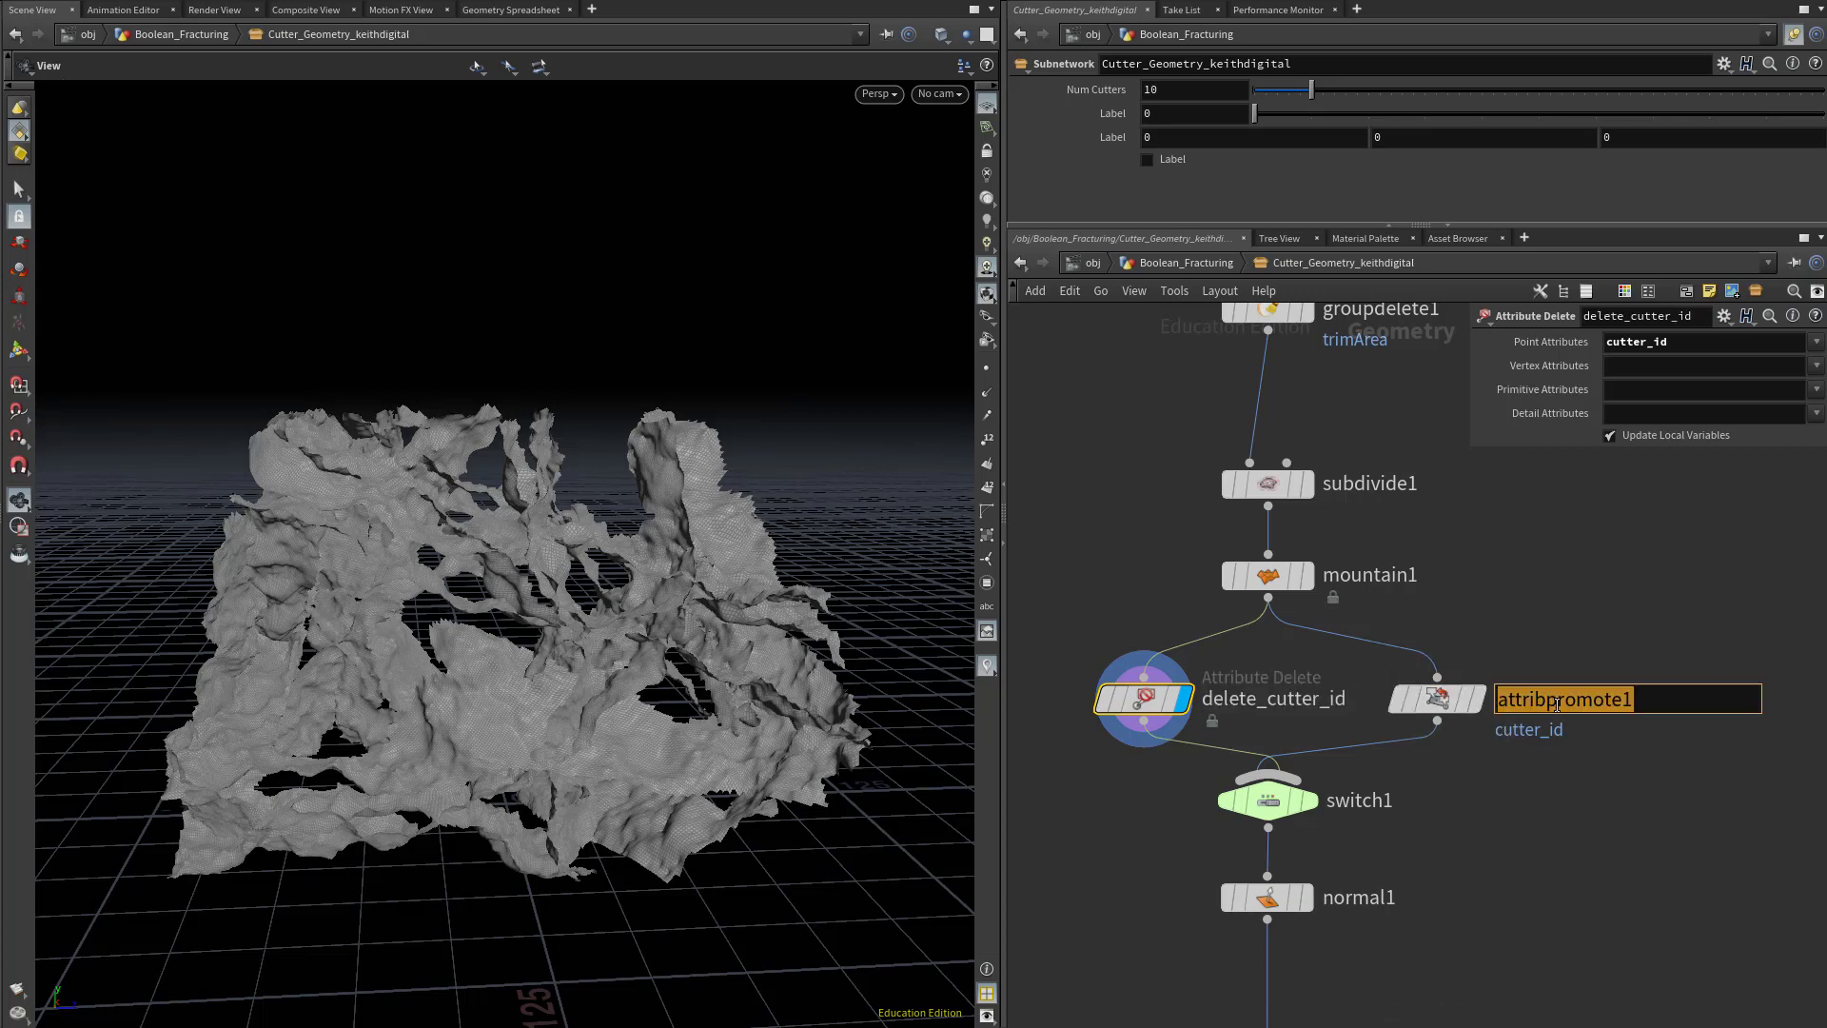
text(promote_)
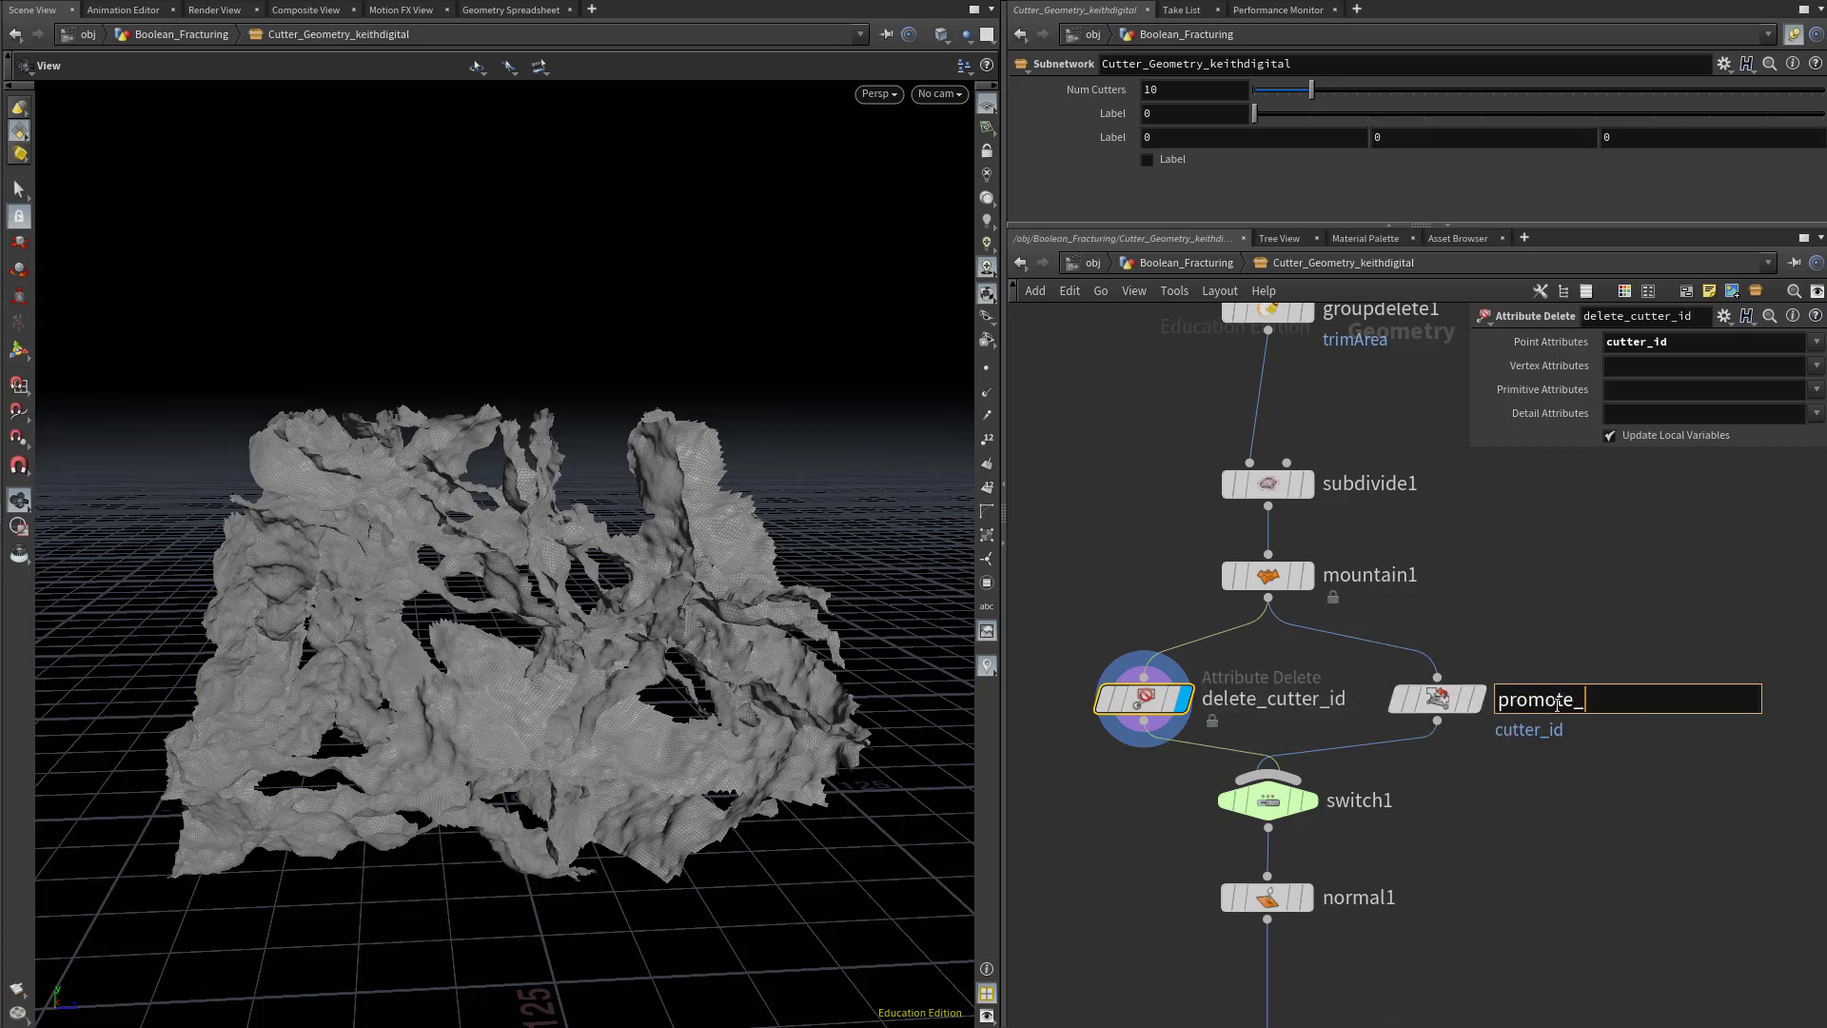
text(cutter_id)
key(Return)
Copy the subnet's toggle parameter and paste it as a relative reference into switch1's Select Input.
right_click(1173, 163)
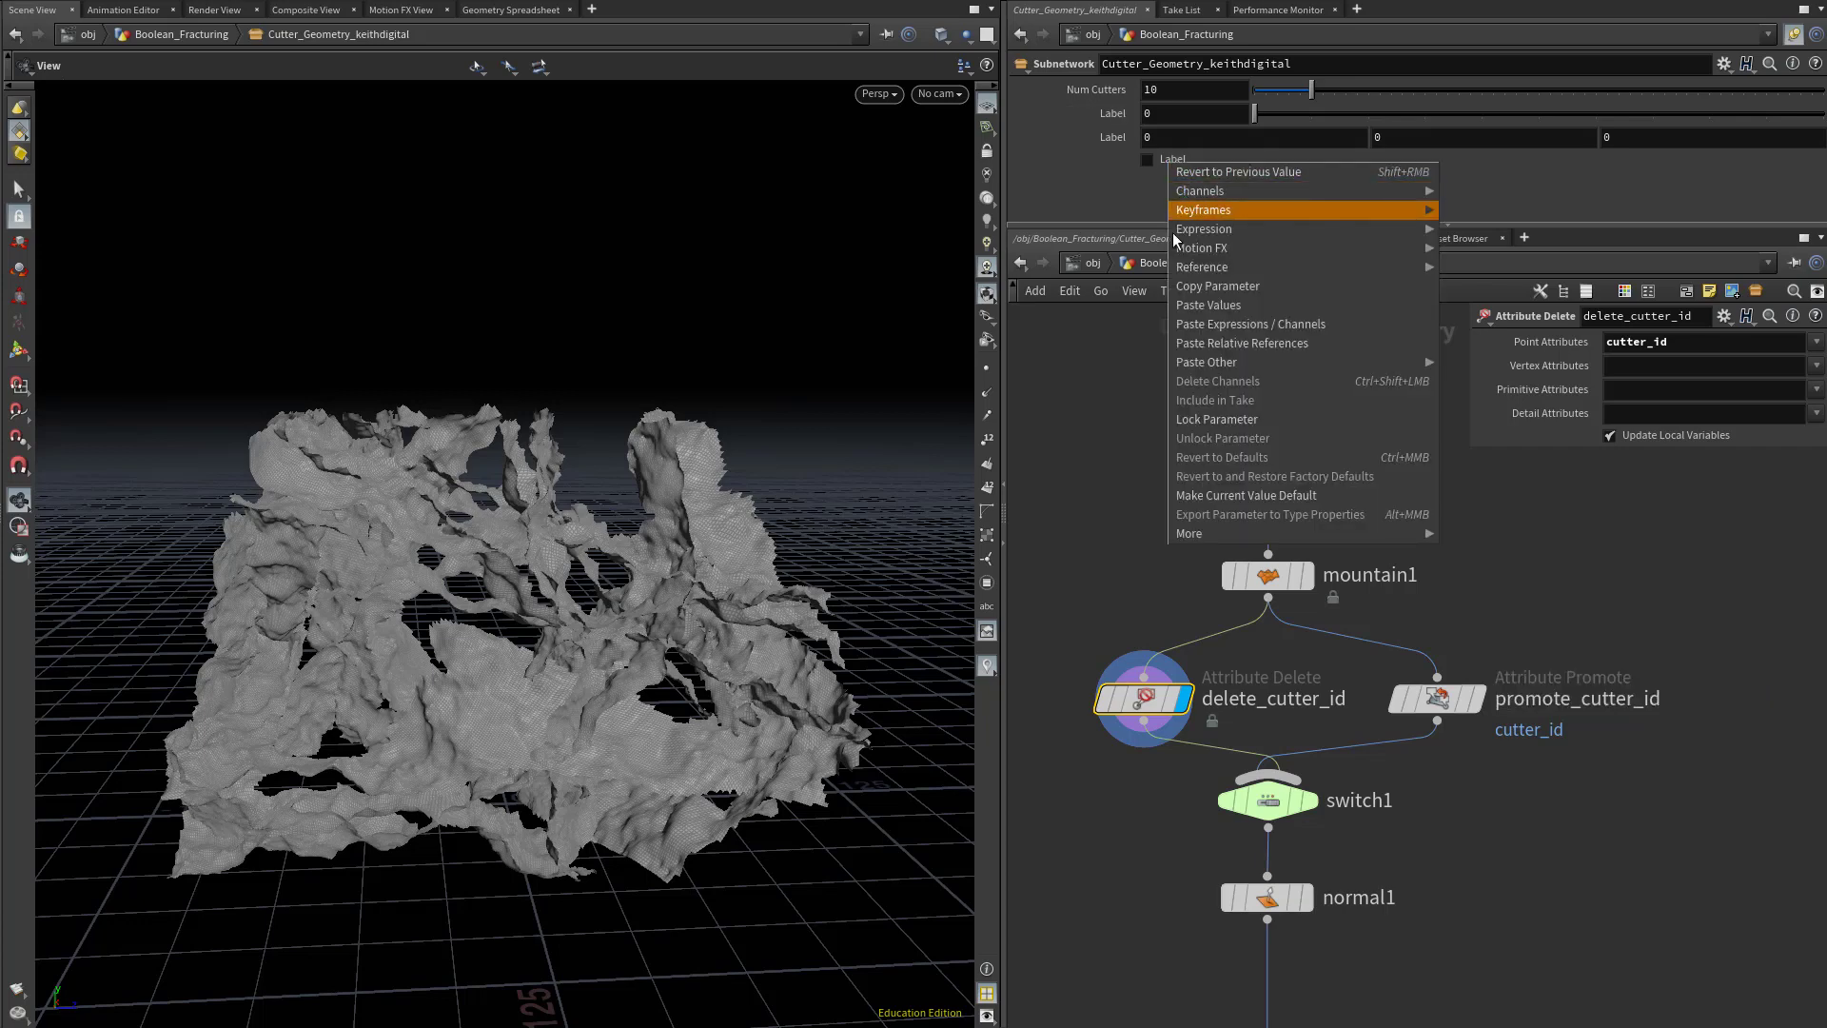
click(1194, 287)
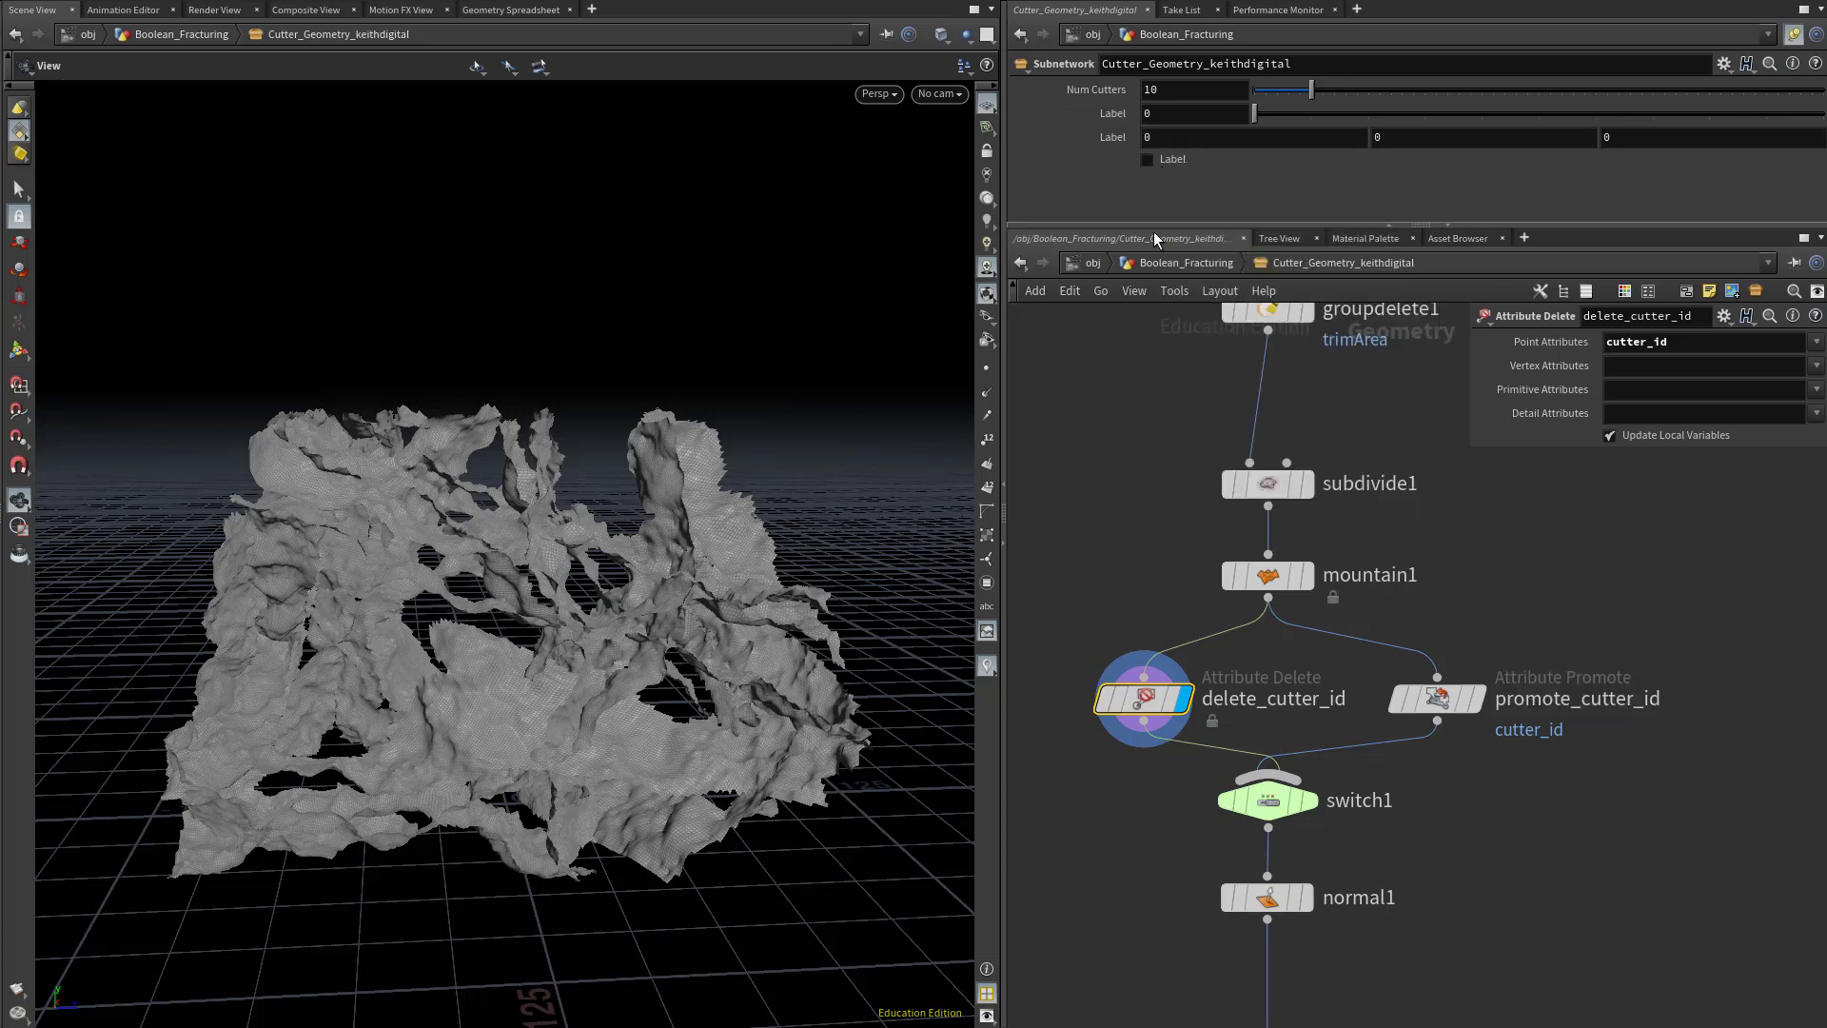
click(1223, 810)
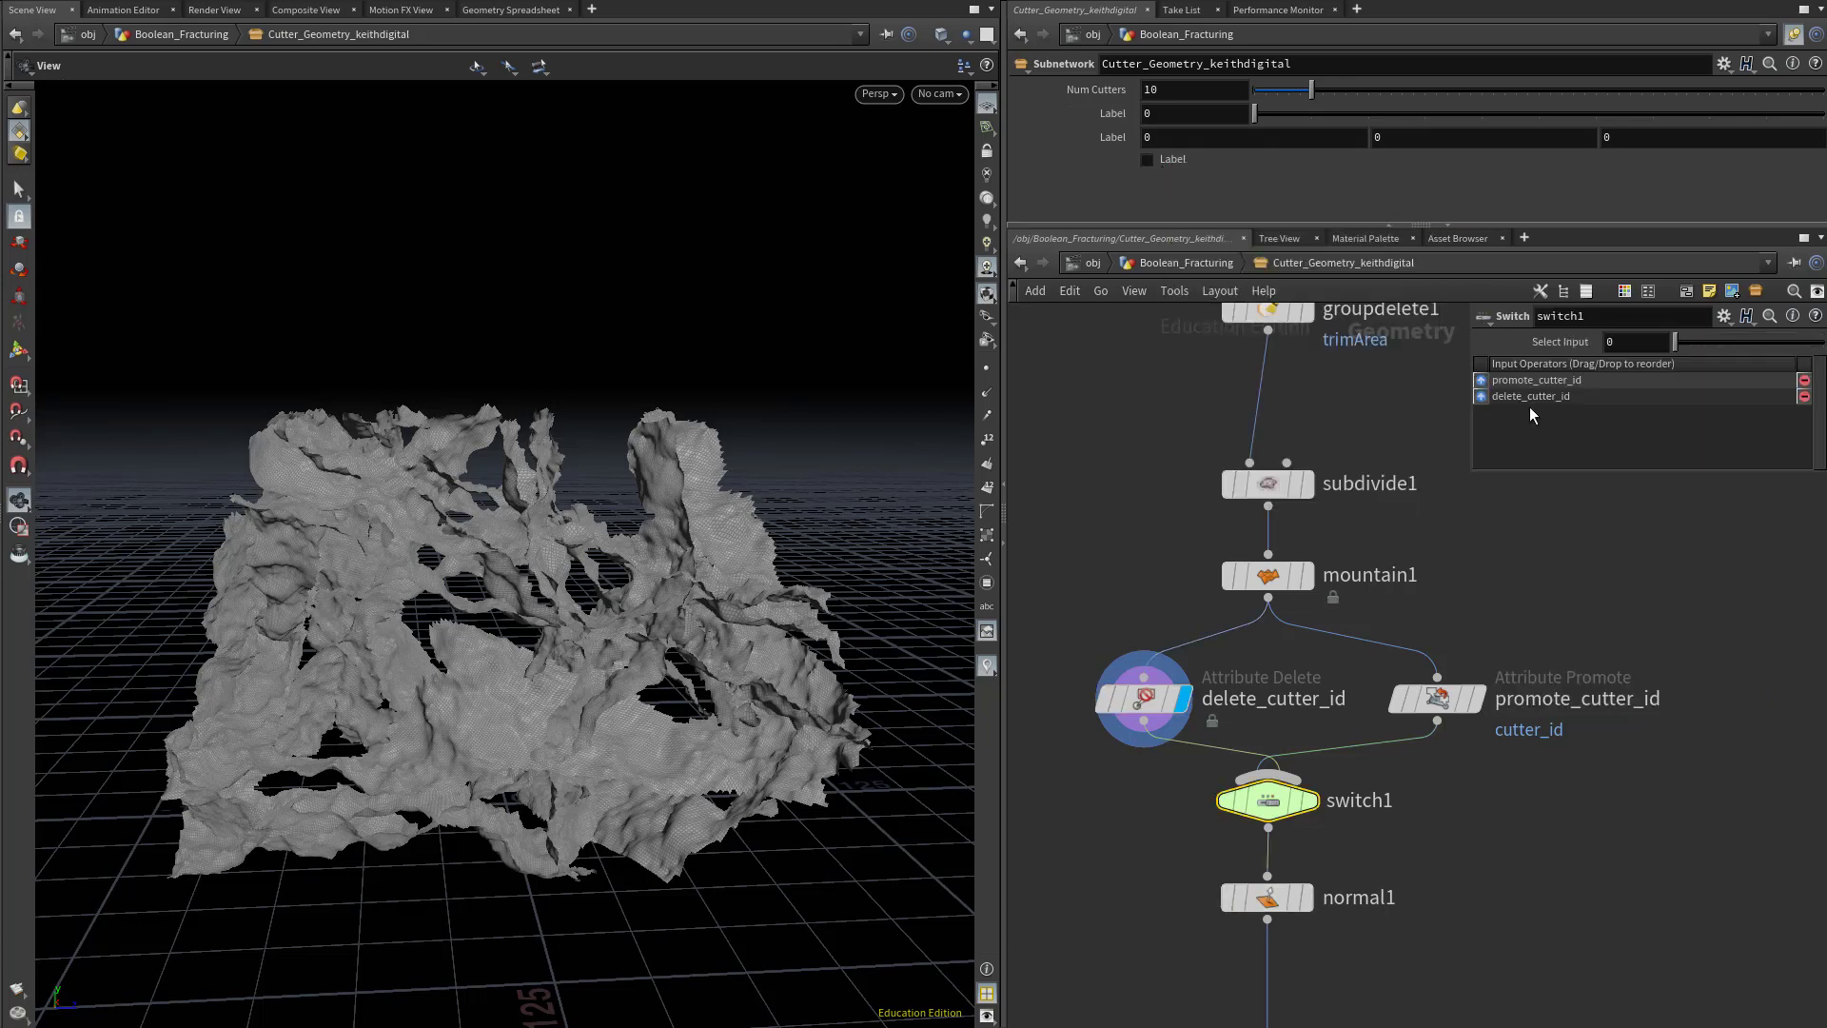
right_click(1555, 345)
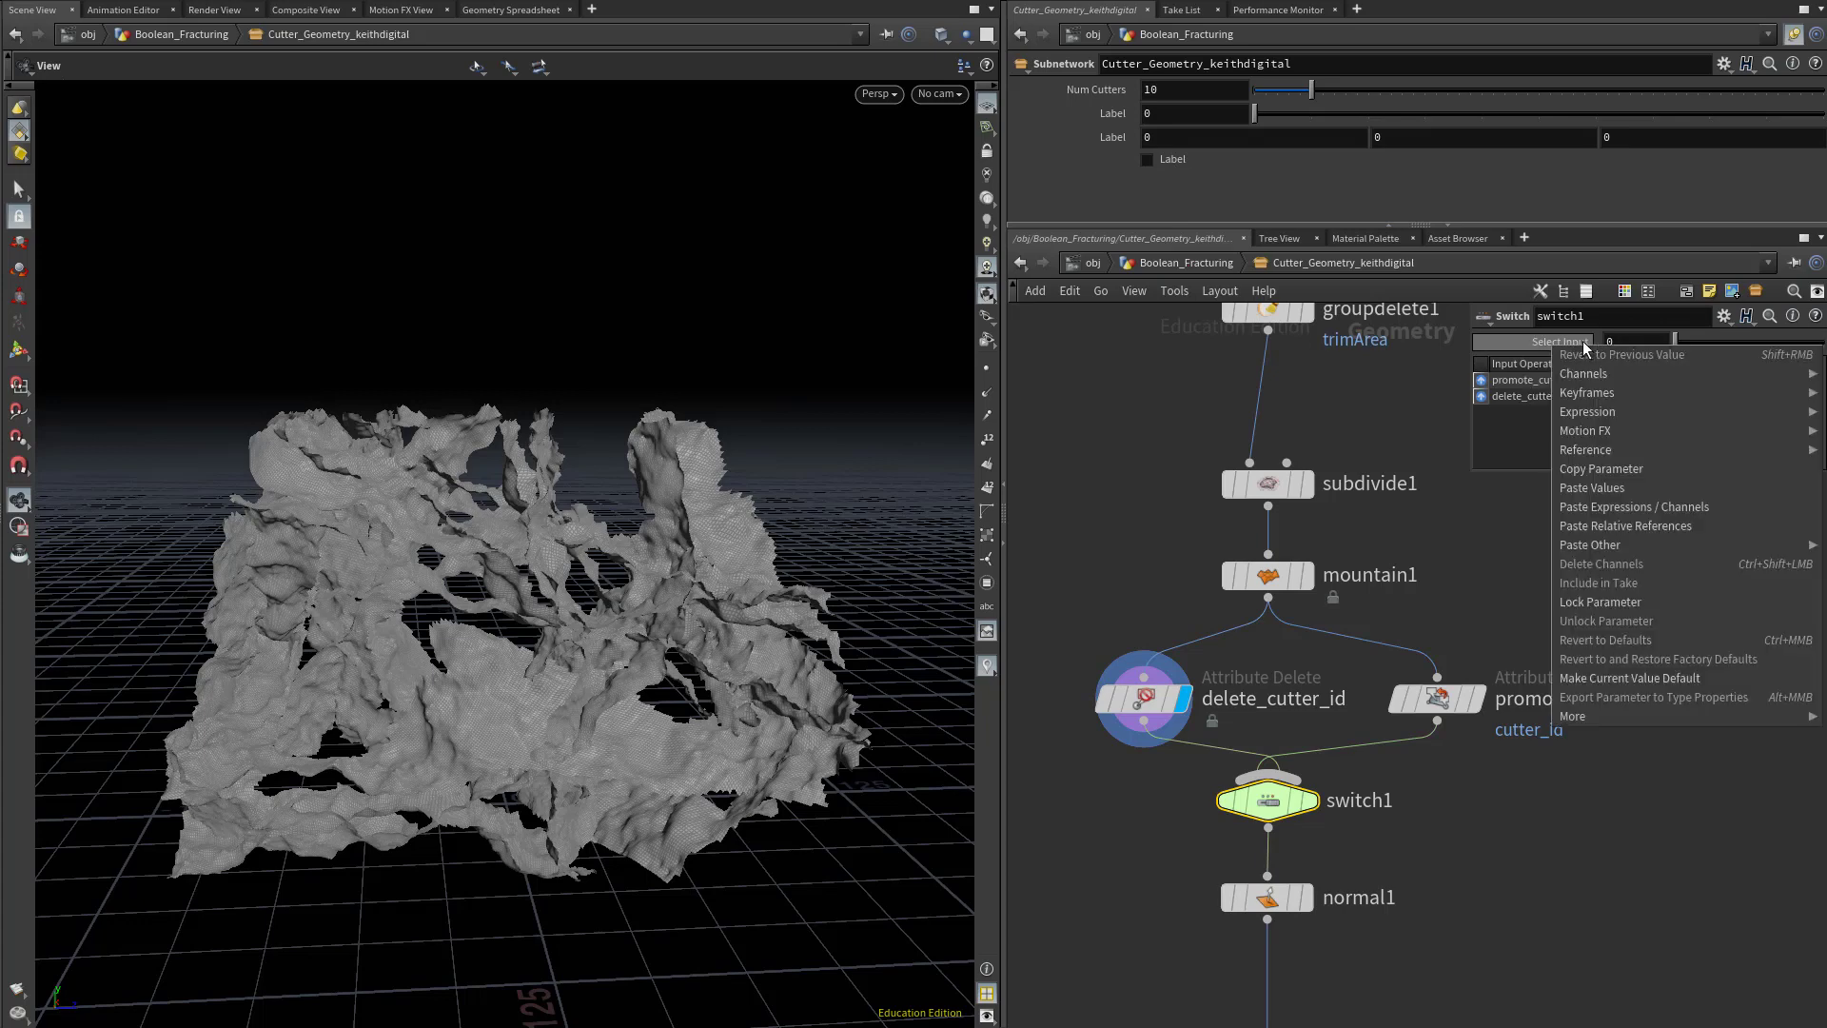
click(1644, 526)
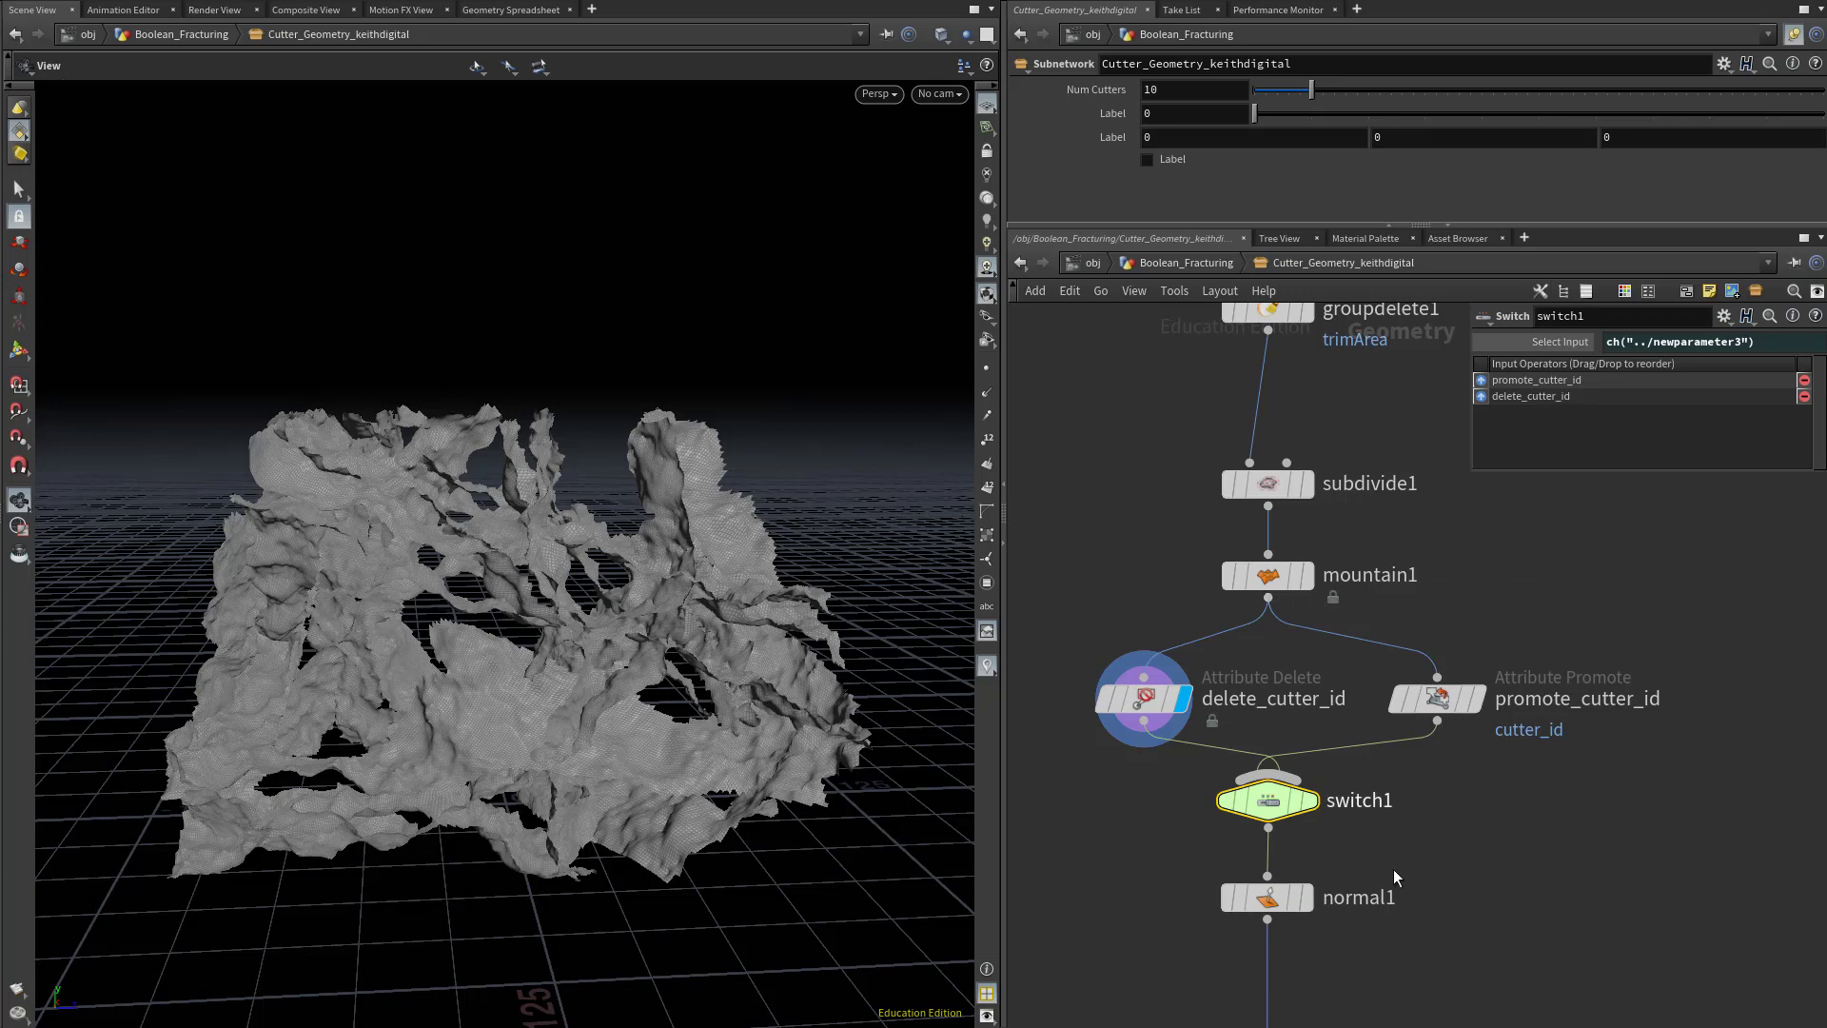
Reorder switch1's input operators so delete_cutter_id comes before promote_cutter_id.
mouse_move(1356, 804)
drag(1486, 396, 1424, 343)
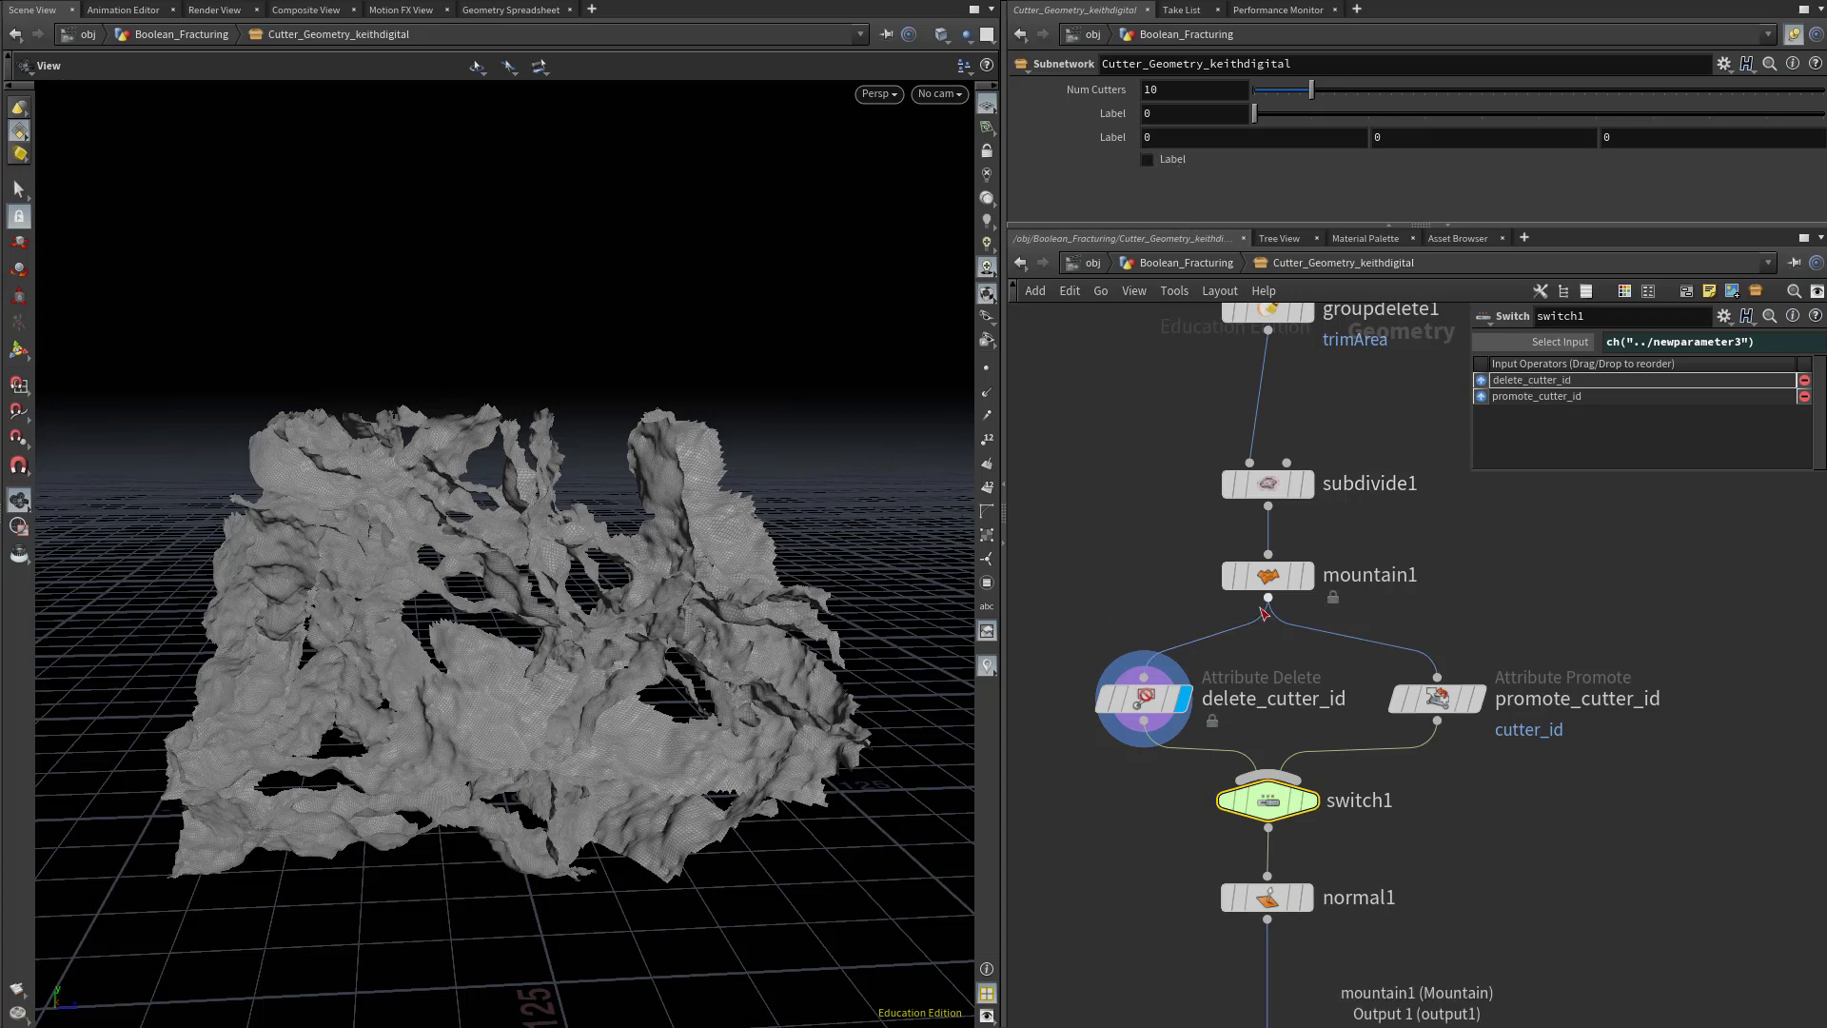
mouse_move(1170, 711)
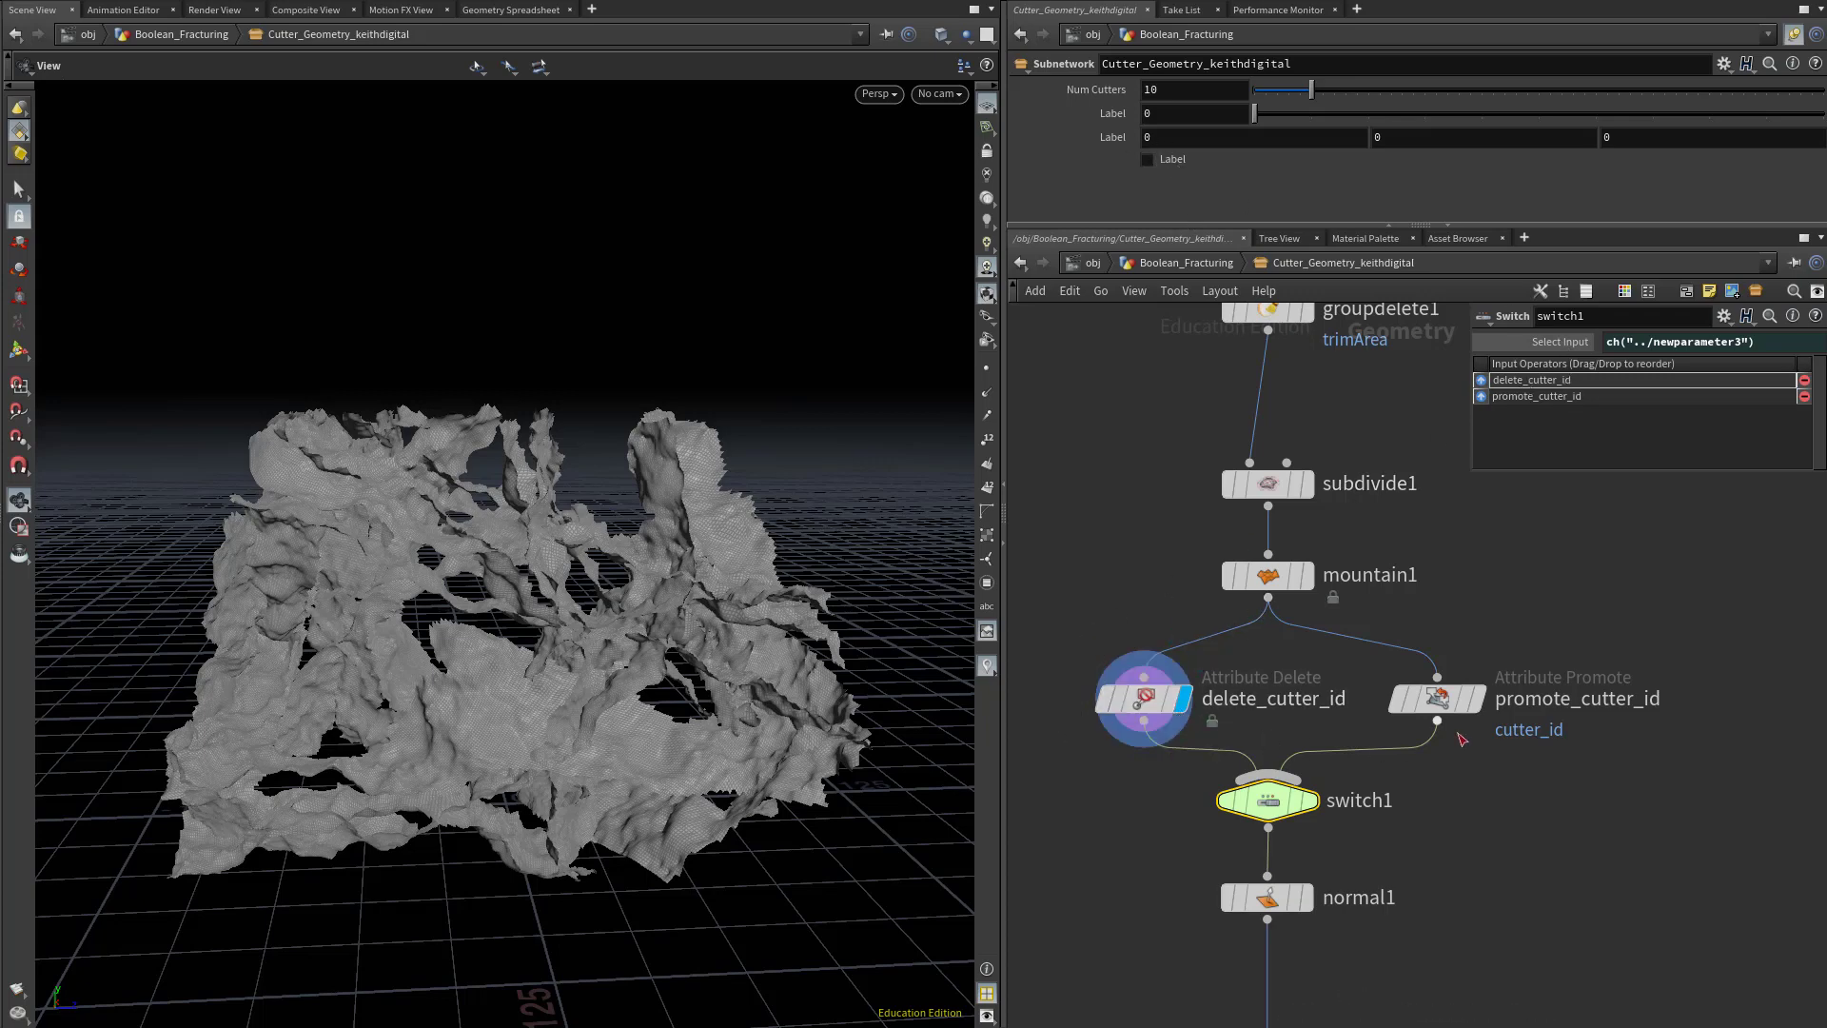